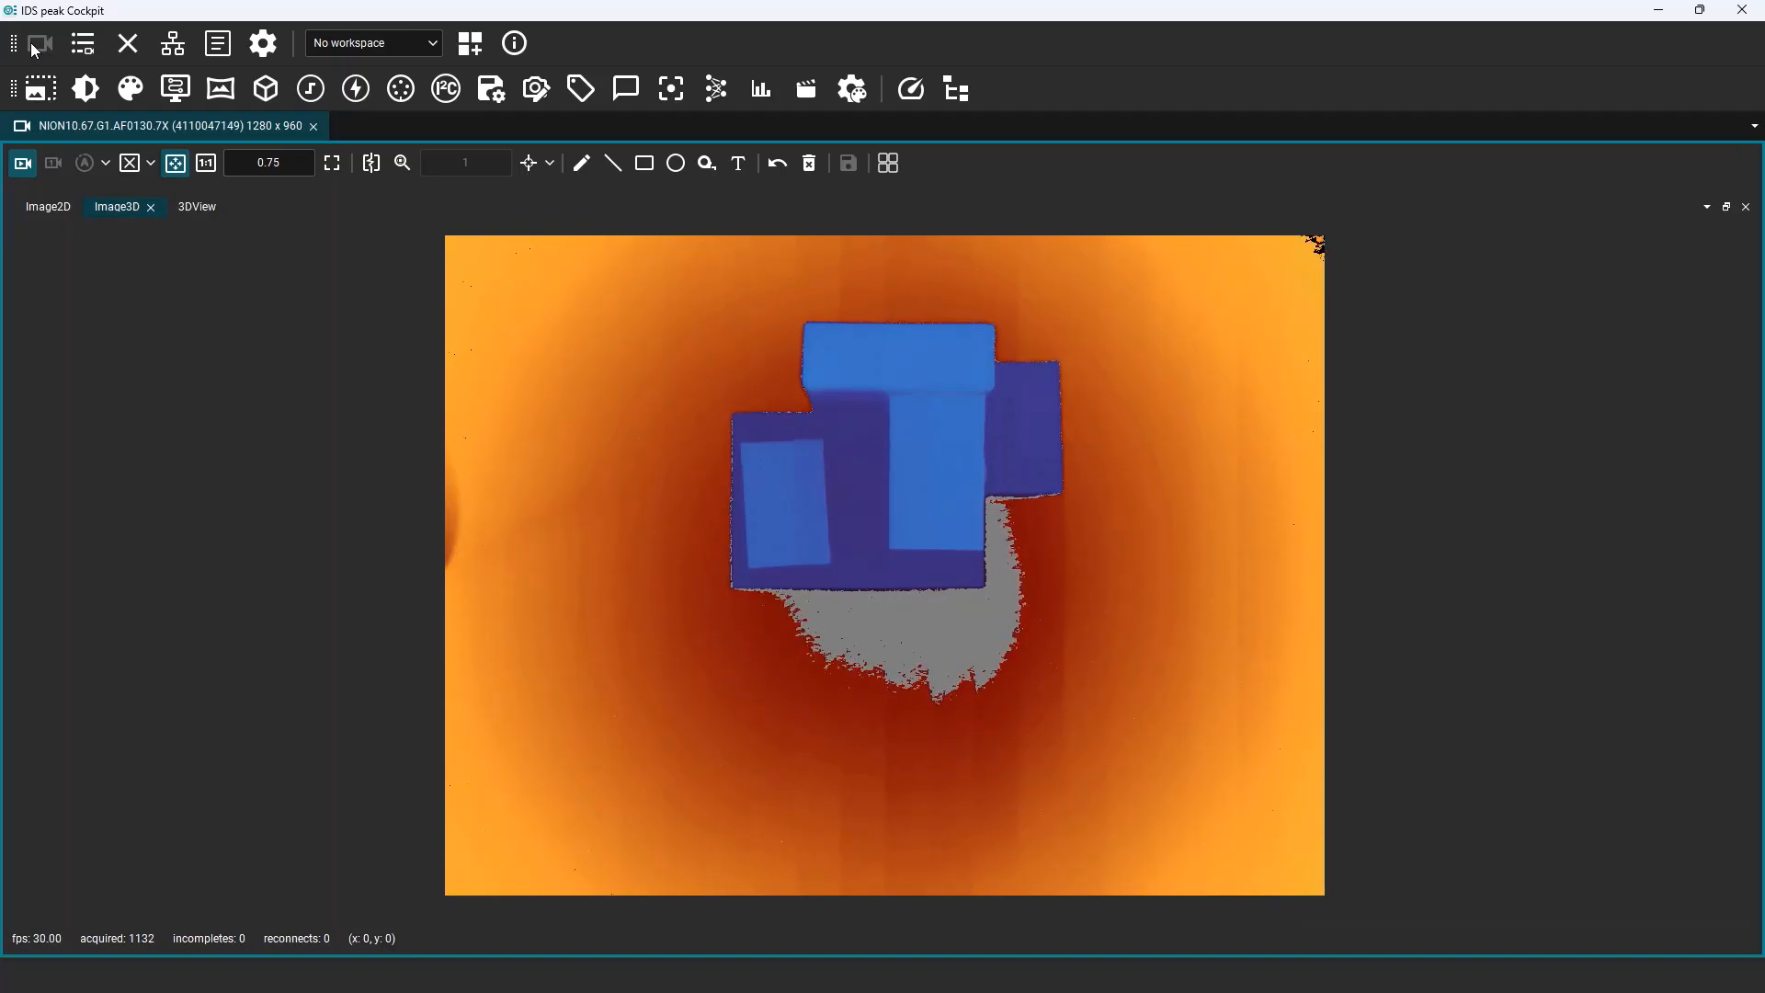
# Open the camera's generic parameters and filter them by "scan 3d"
pyautogui.click(956, 89)
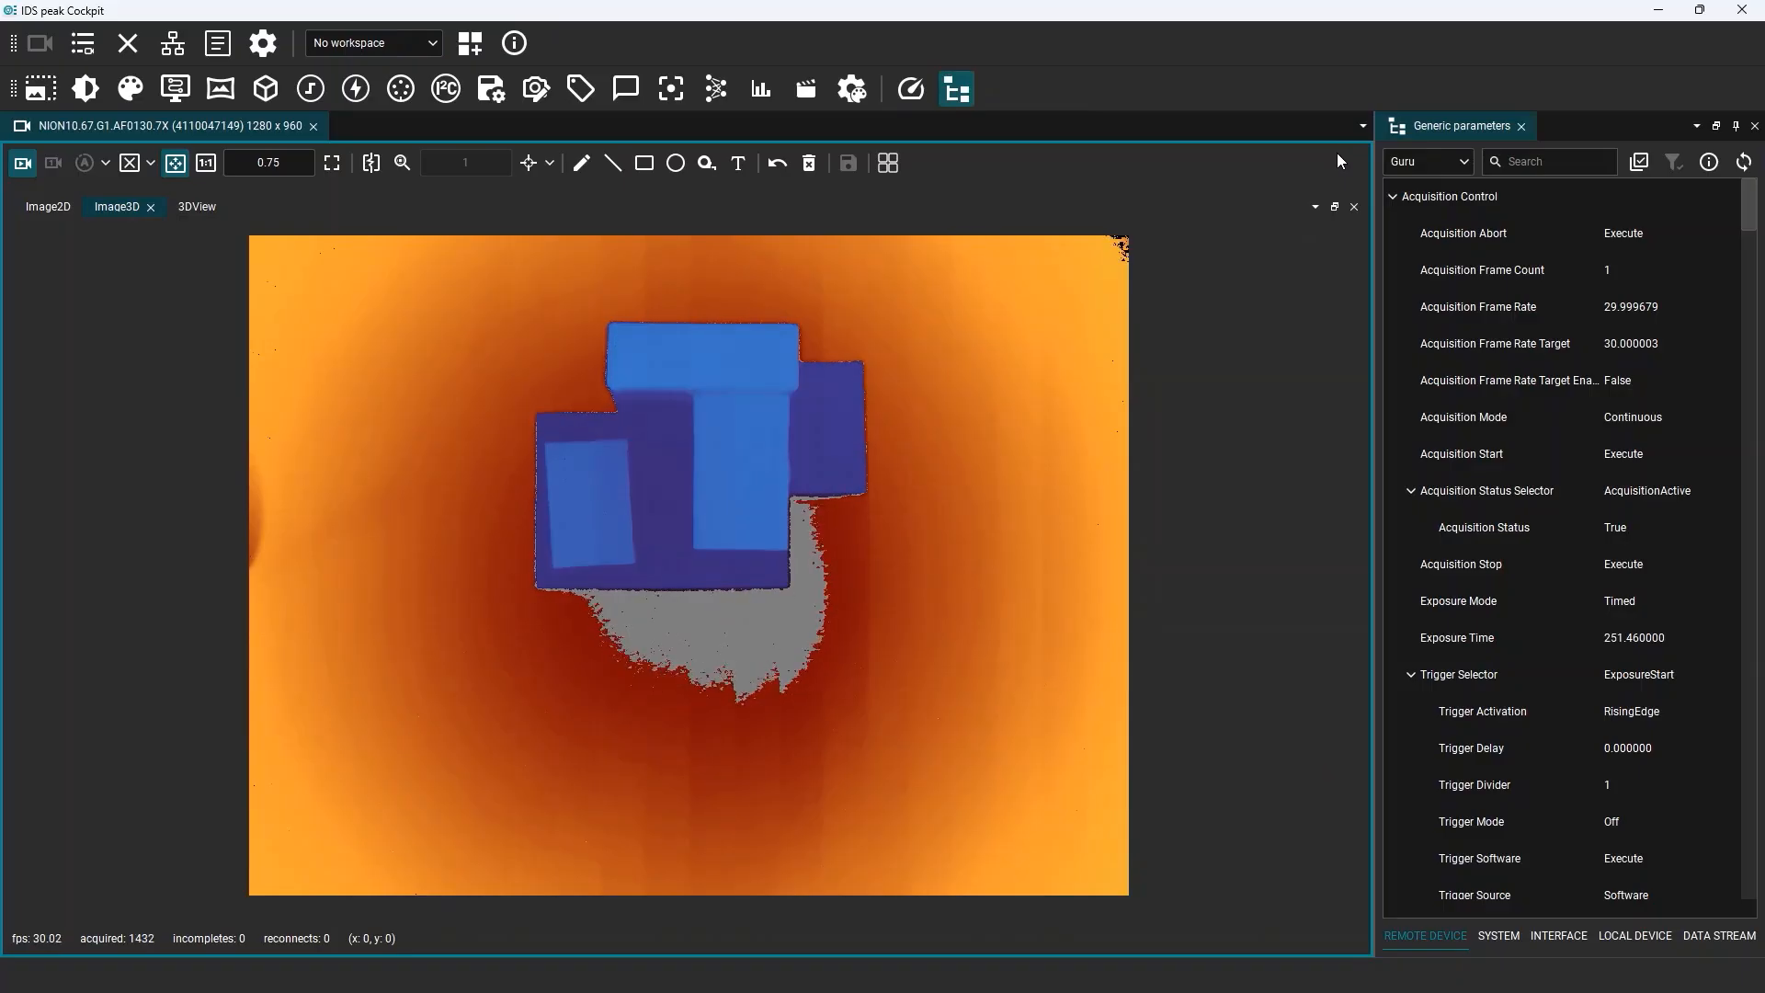
pyautogui.click(1544, 163)
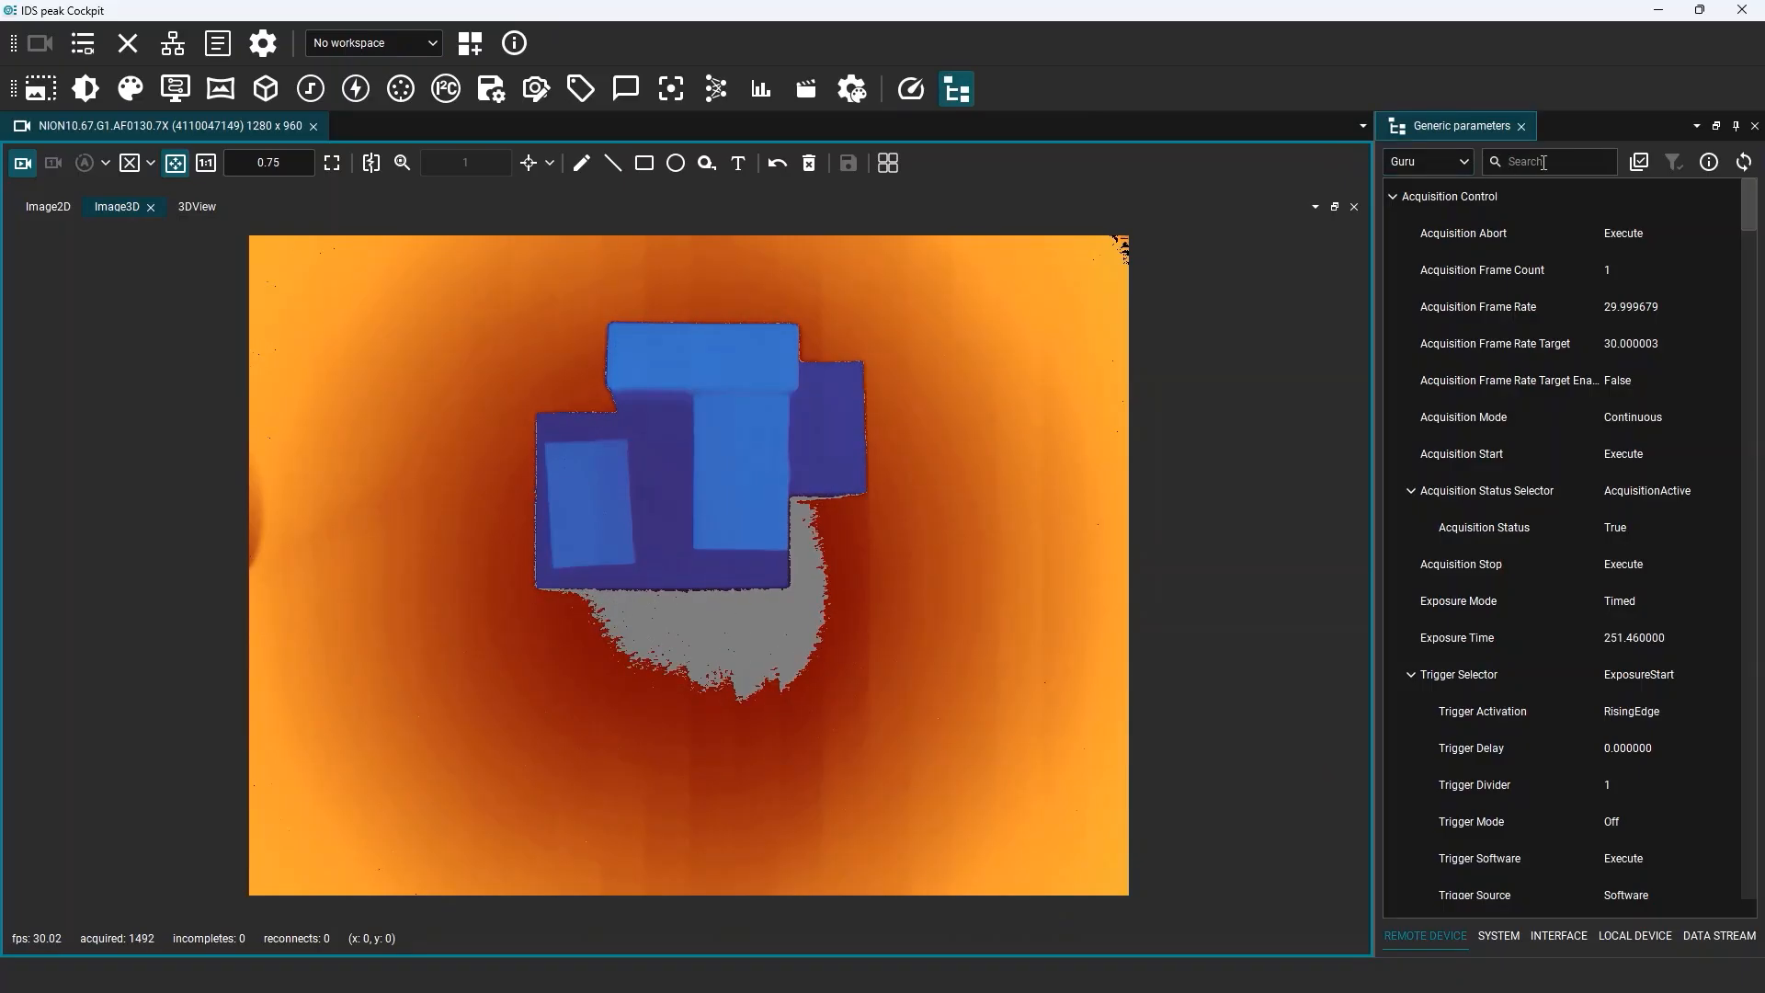
pyautogui.write('scan')
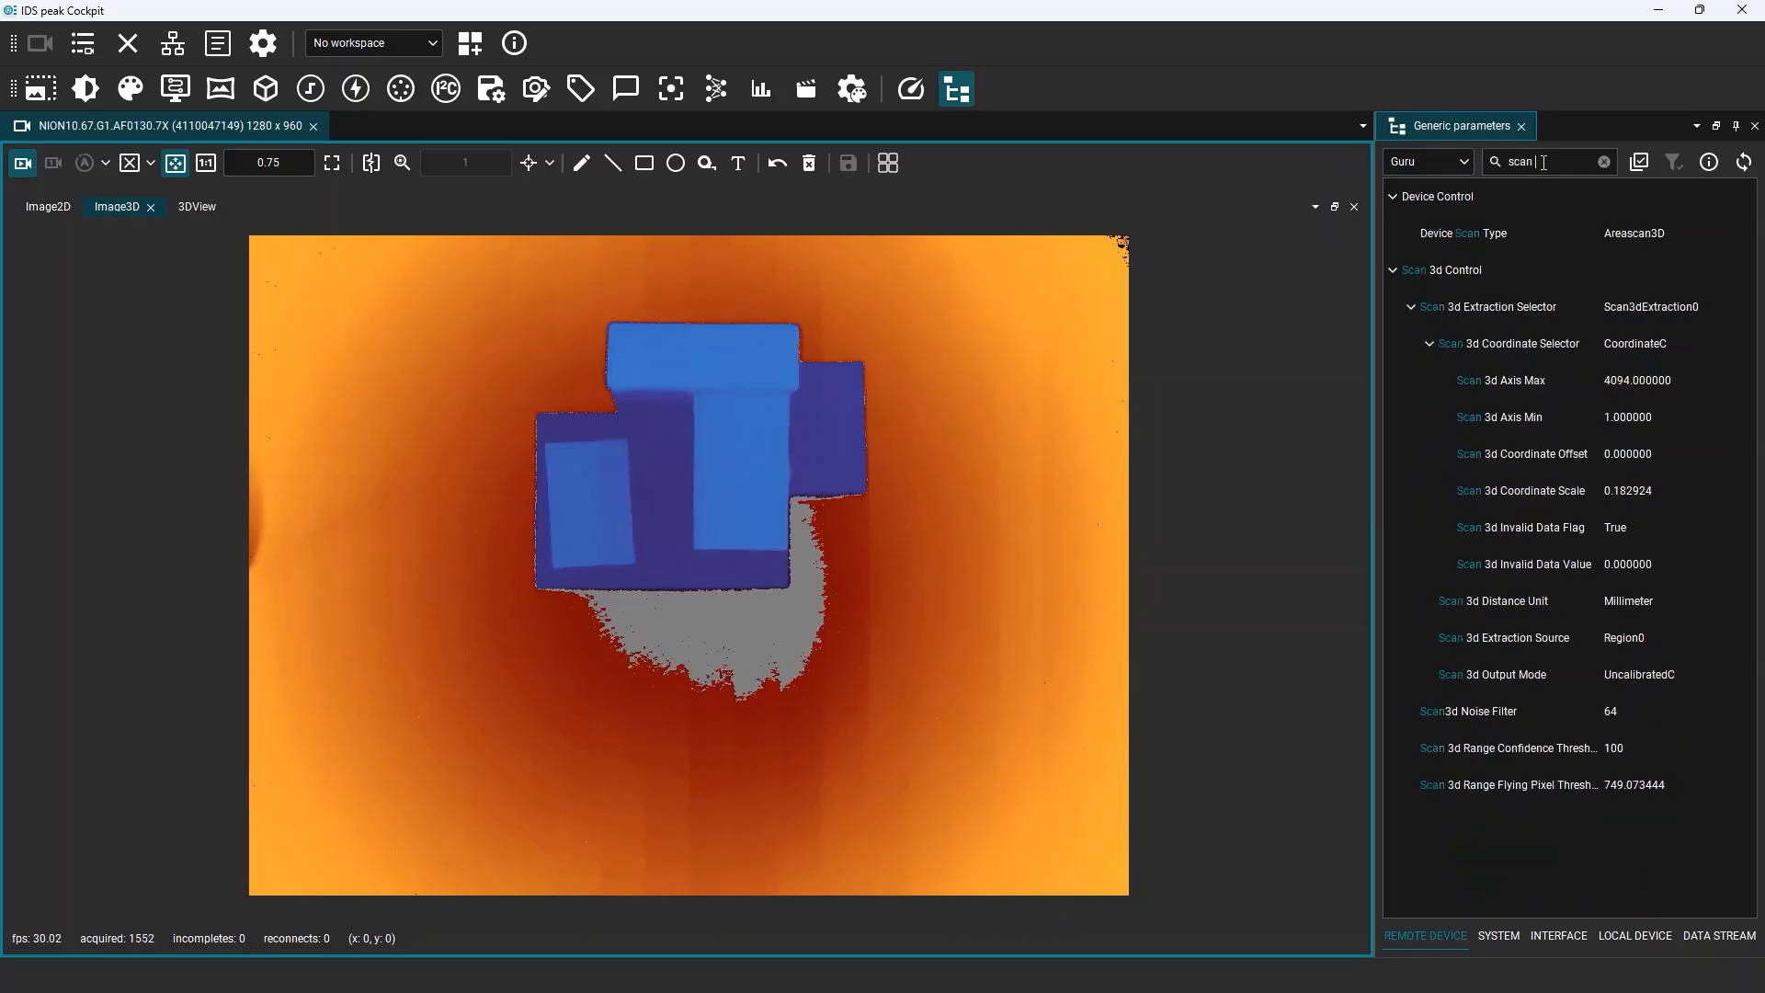
pyautogui.write(' 3d')
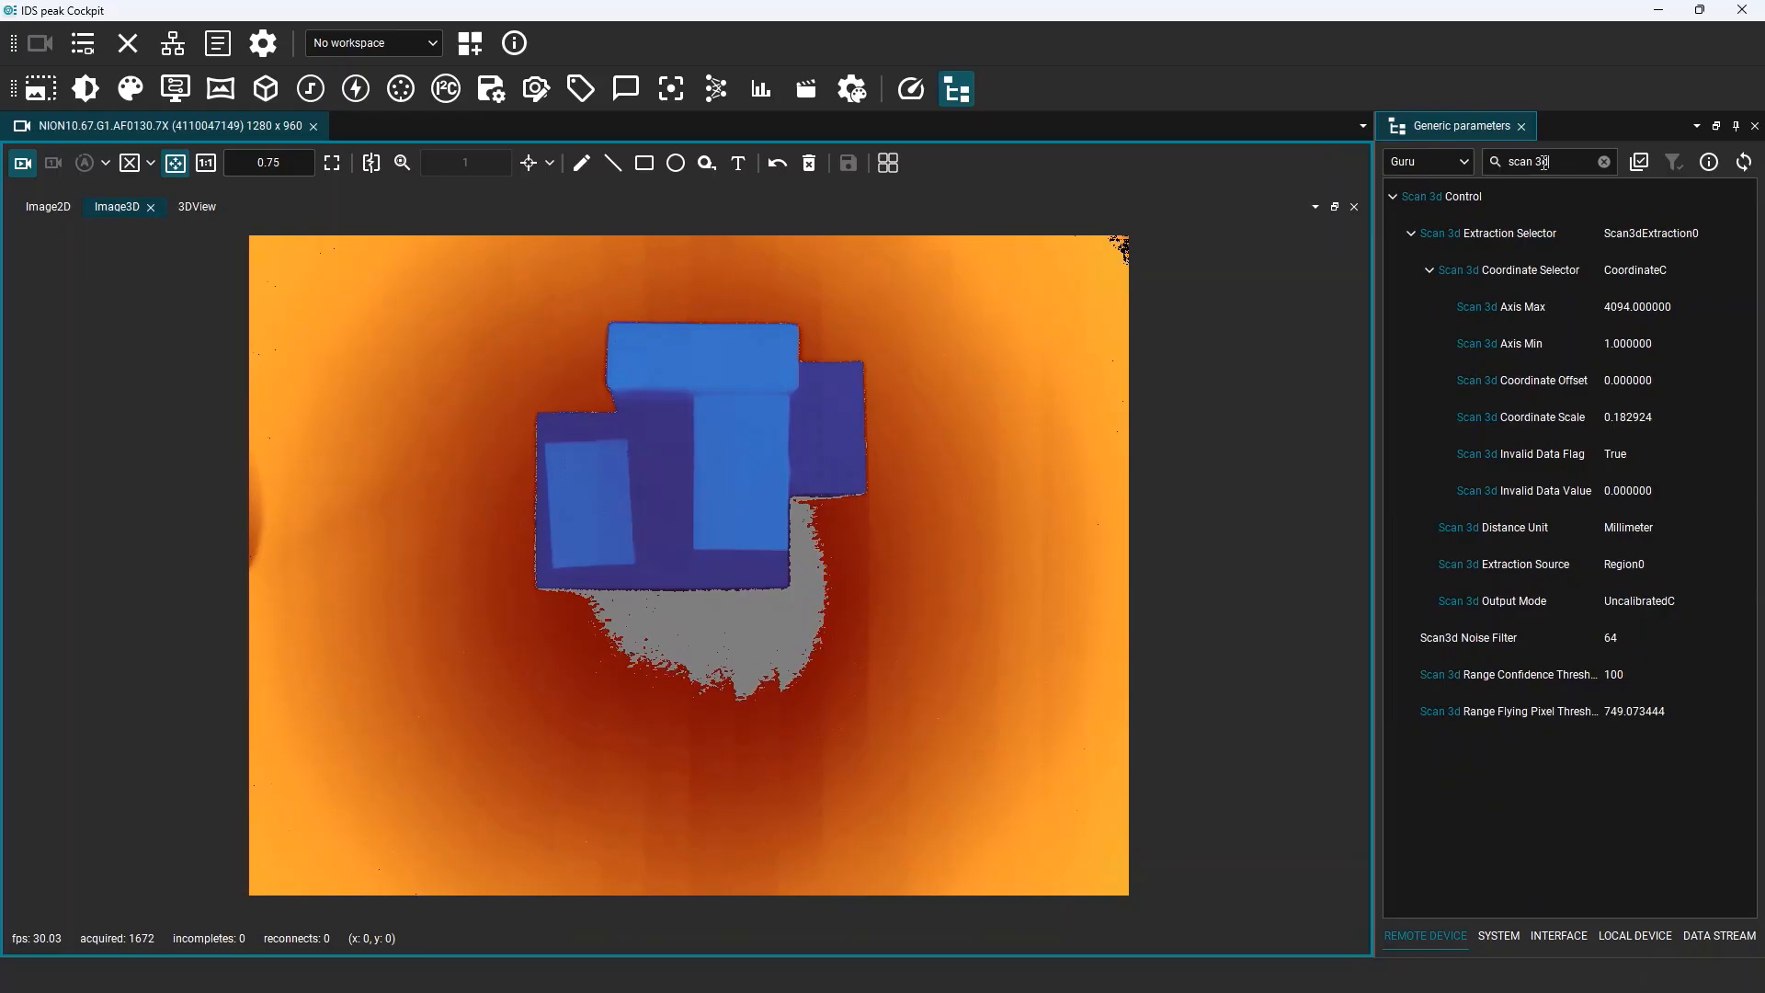
# Create a custom parameters panel with the Scan3d noise filter, range confidence threshold and range flying pixel threshold, close the generic parameters and narrow the new panel
pyautogui.click(1645, 167)
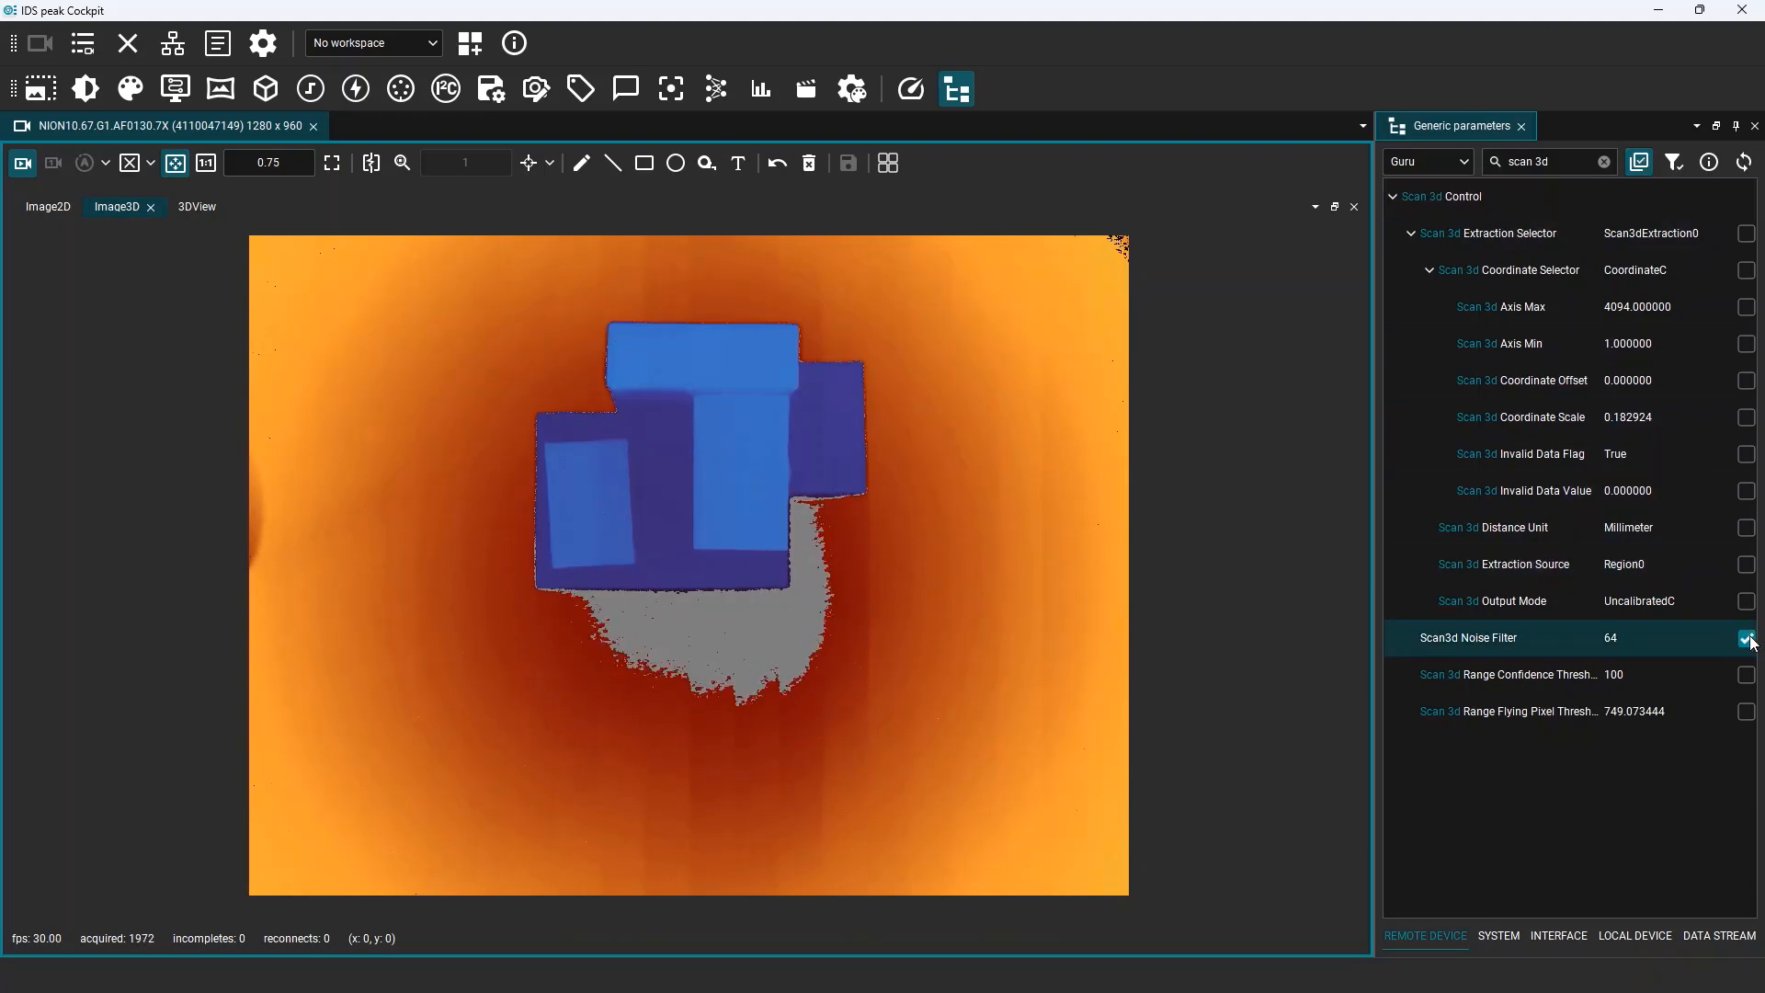
pyautogui.click(1745, 675)
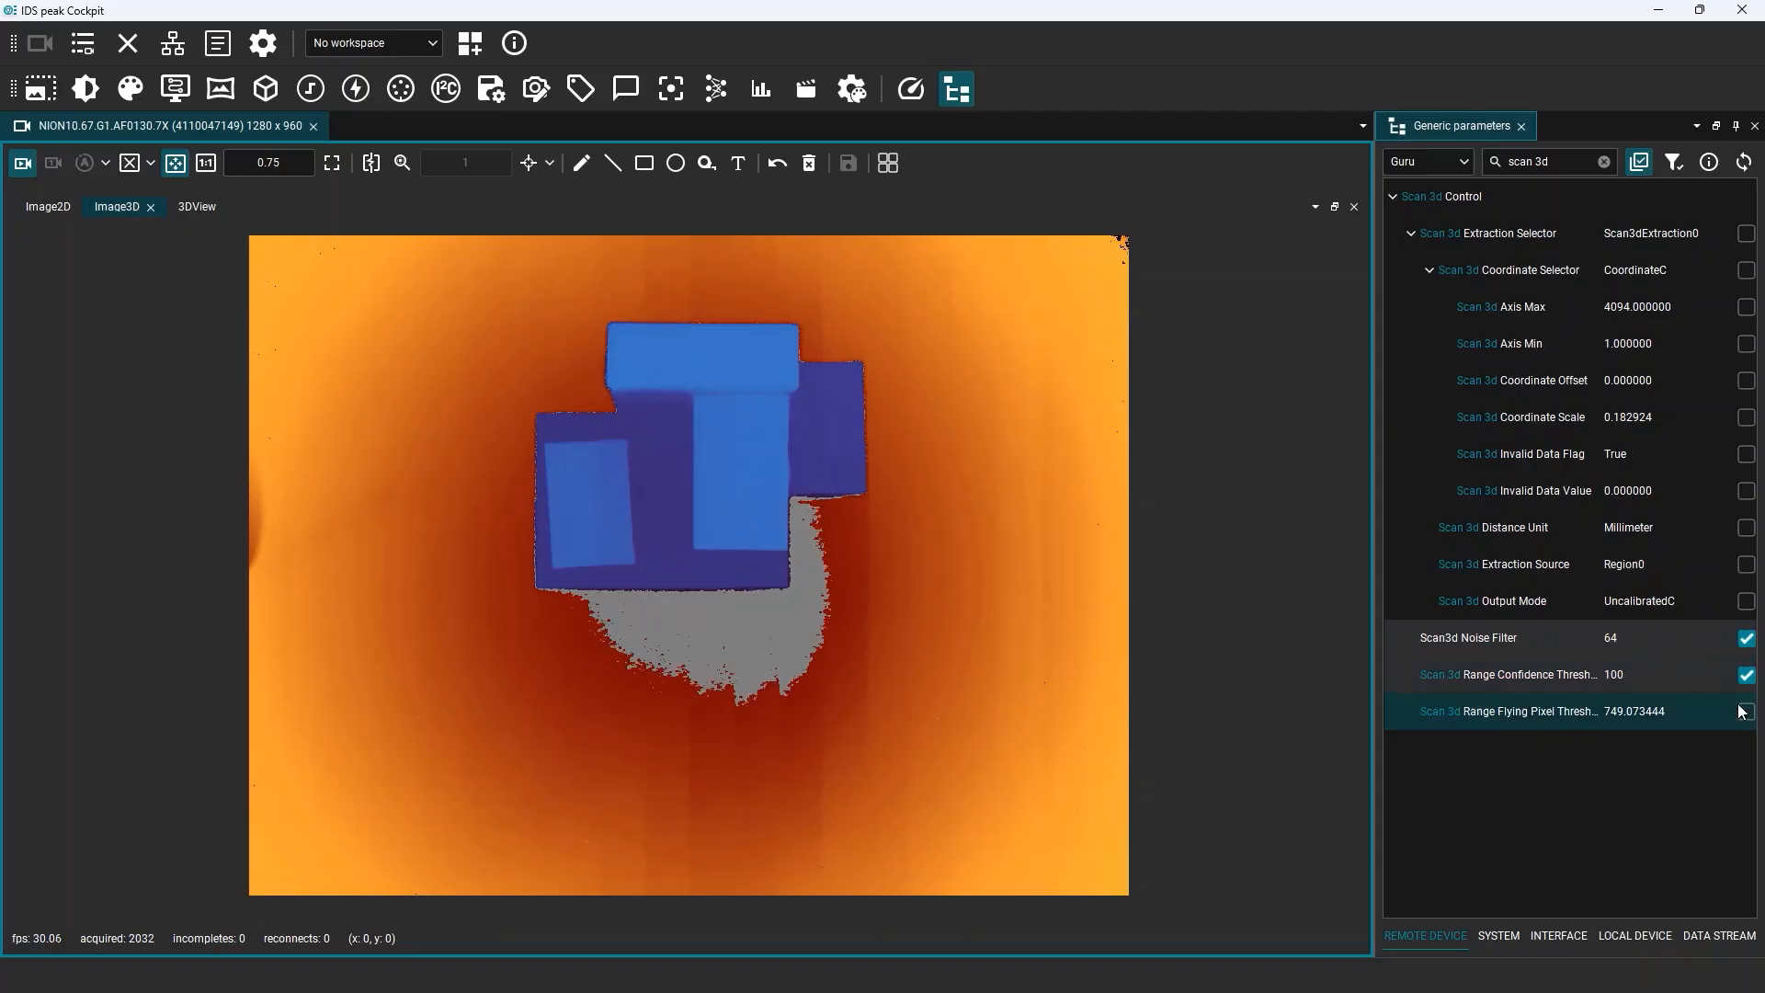
pyautogui.click(1746, 712)
pyautogui.click(1674, 163)
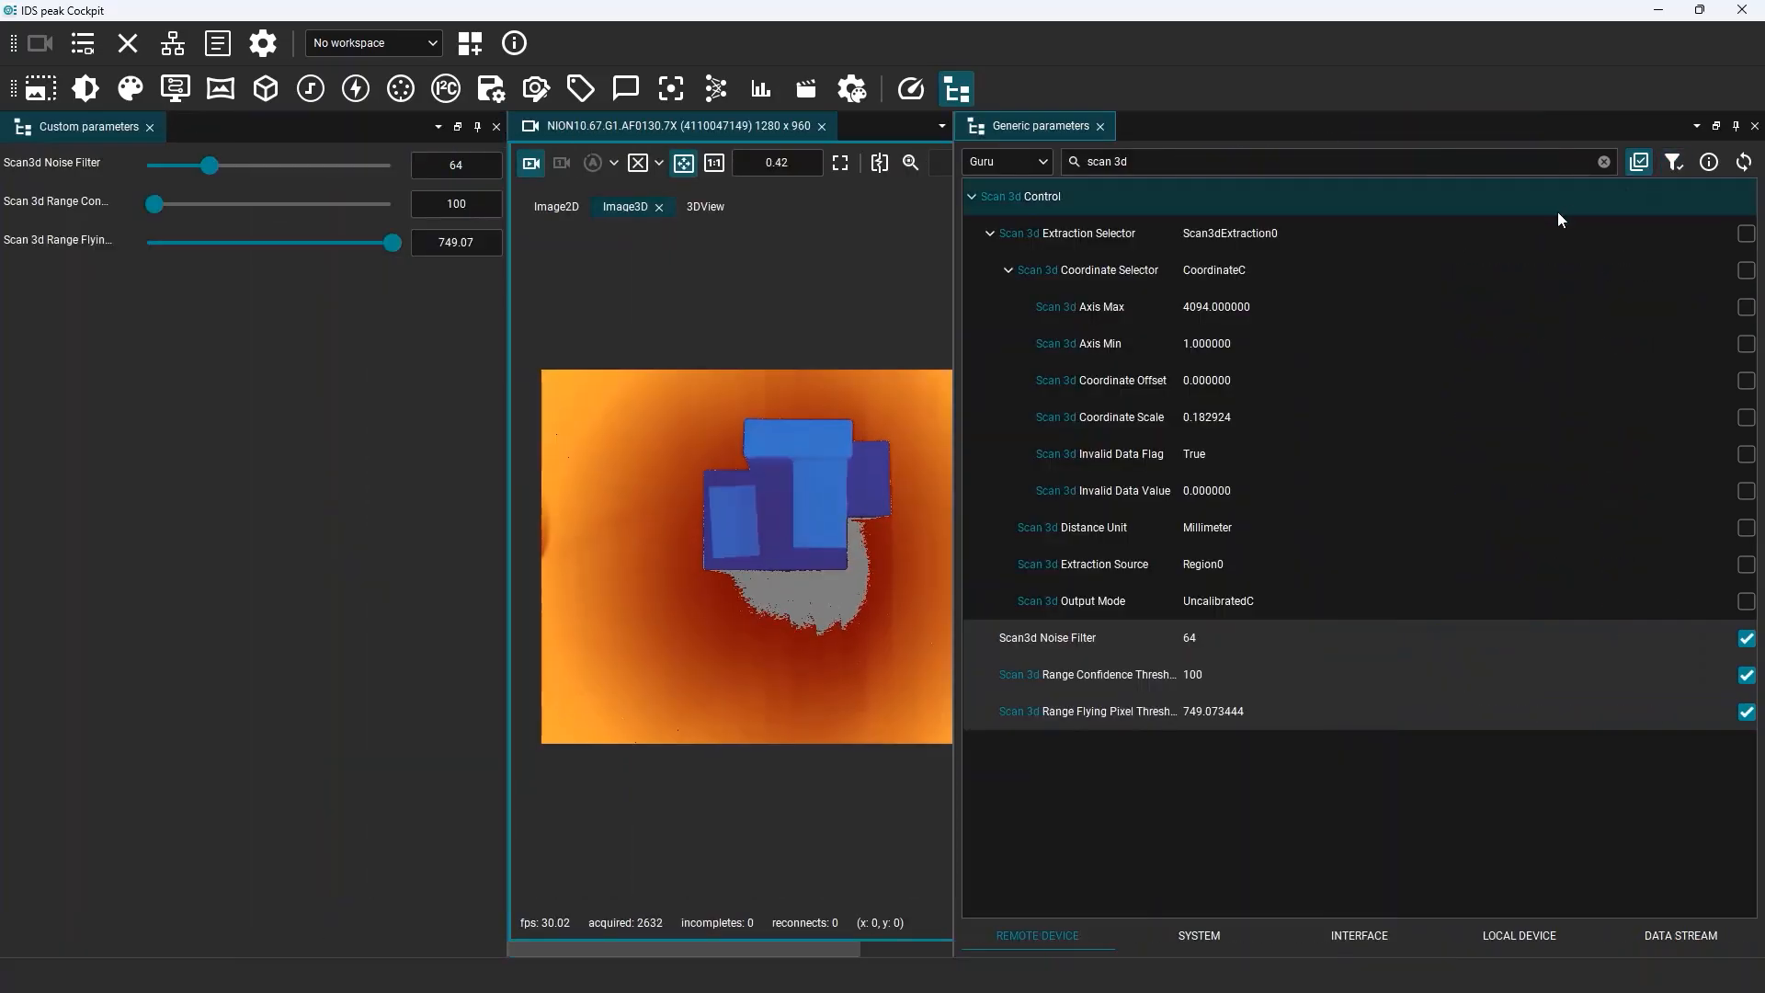
pyautogui.click(1755, 126)
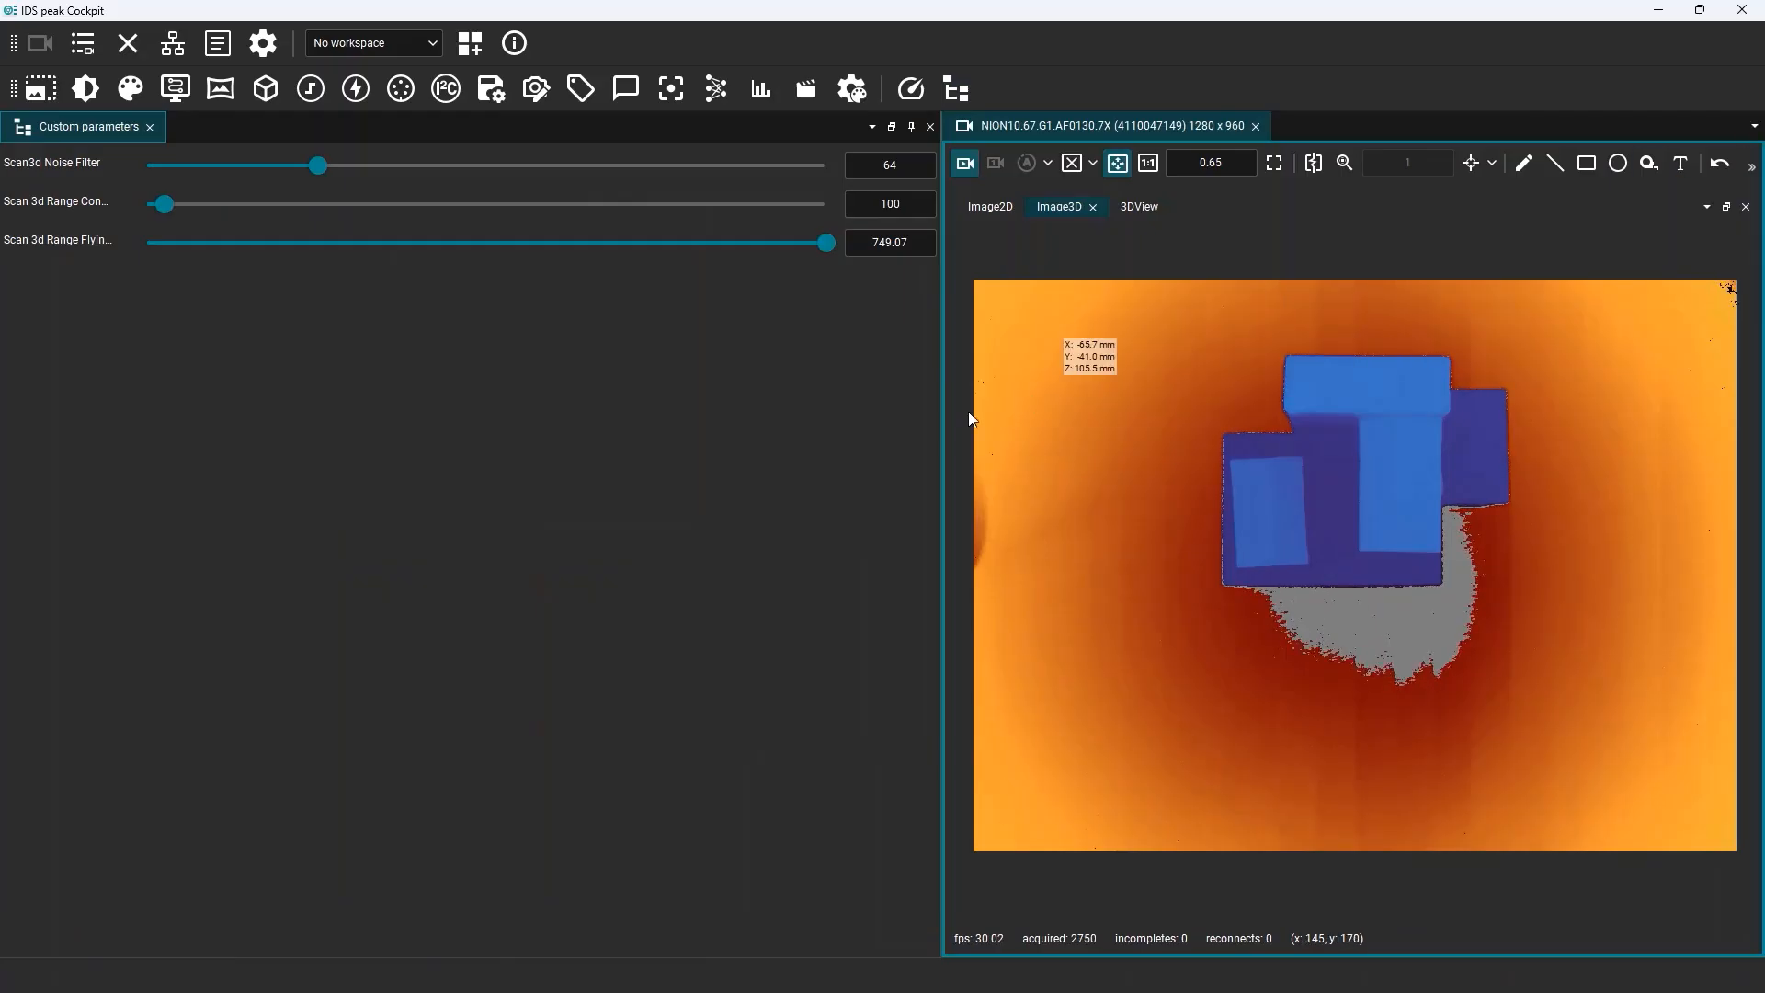
pyautogui.moveTo(934, 416); pyautogui.dragTo(551, 421)
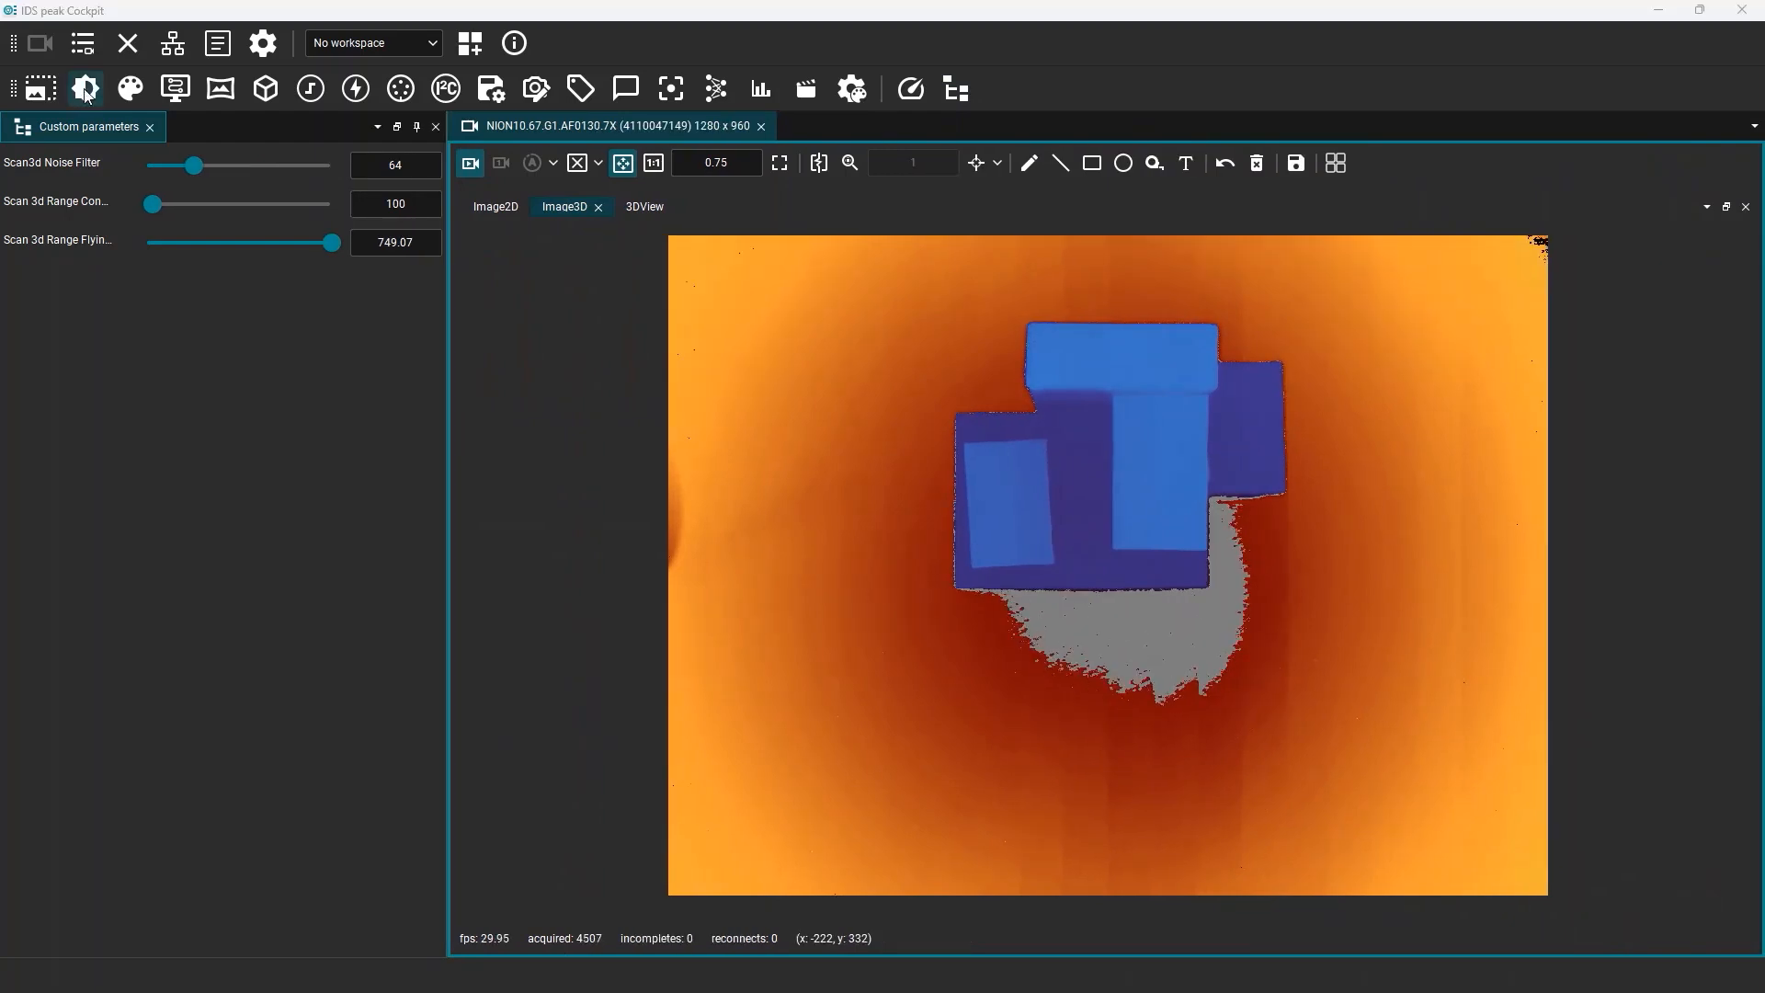
# Add the brightness, host features, save/load parameters, calibration and 3D settings panels alongside the custom parameters
pyautogui.click(85, 89)
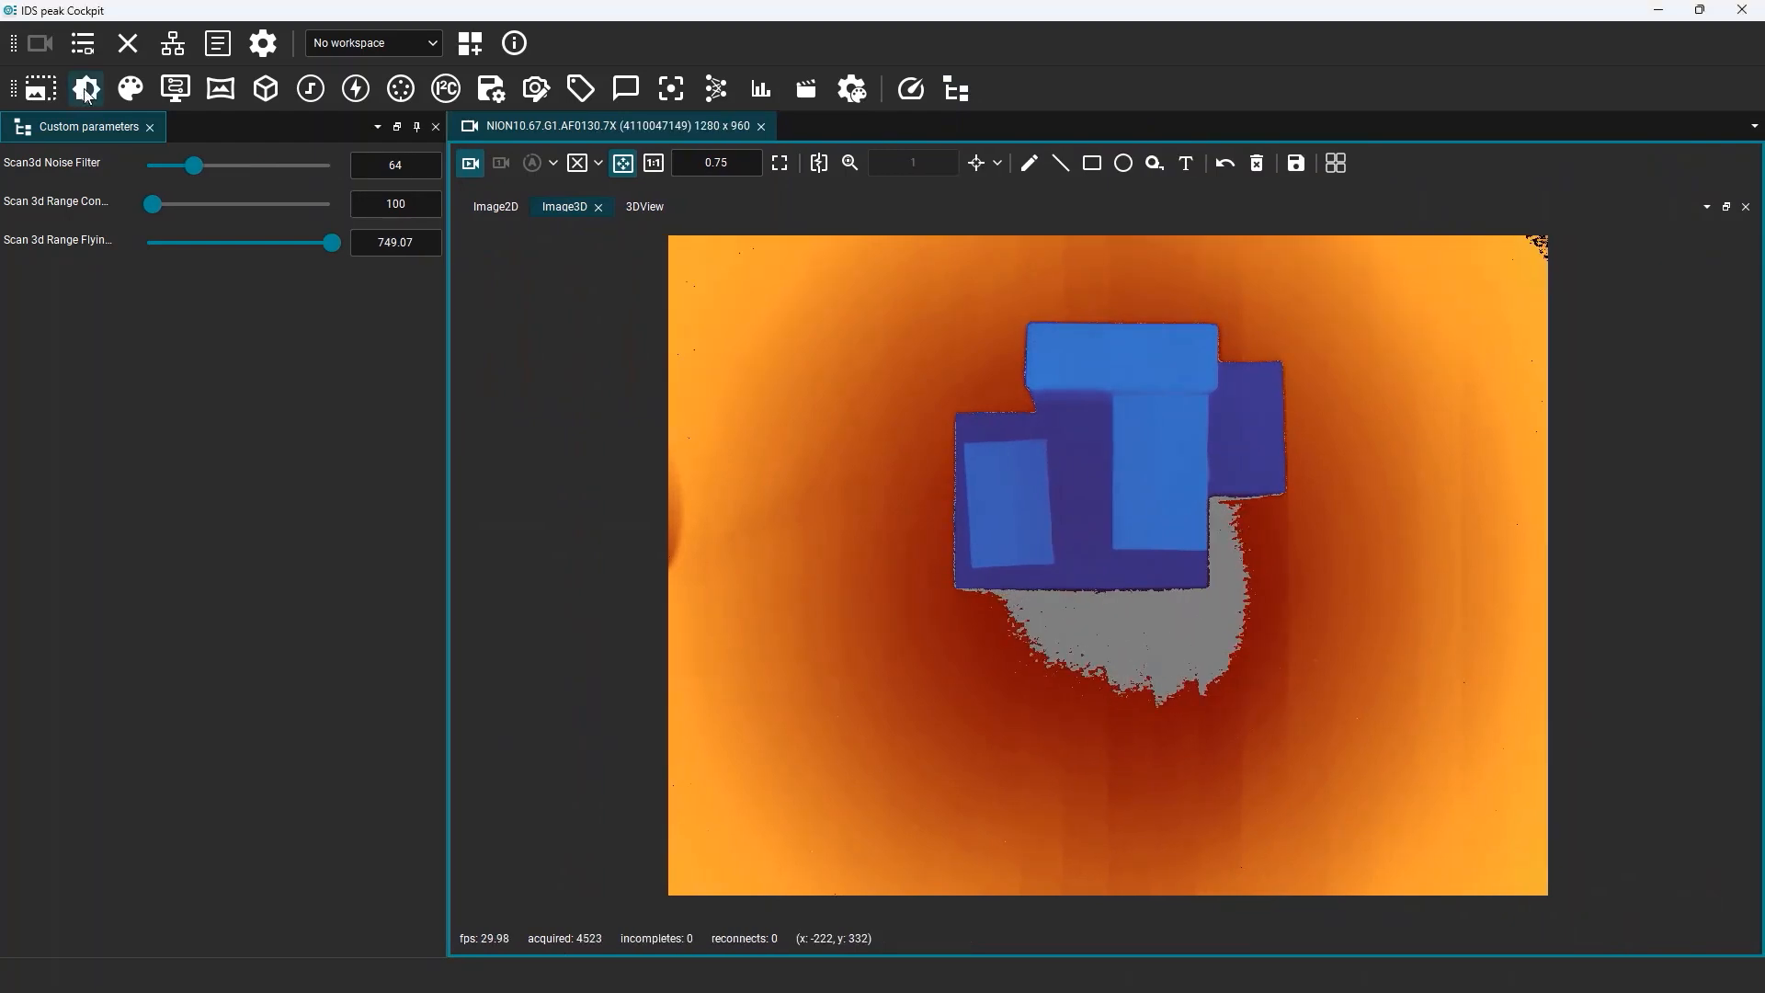
pyautogui.click(177, 92)
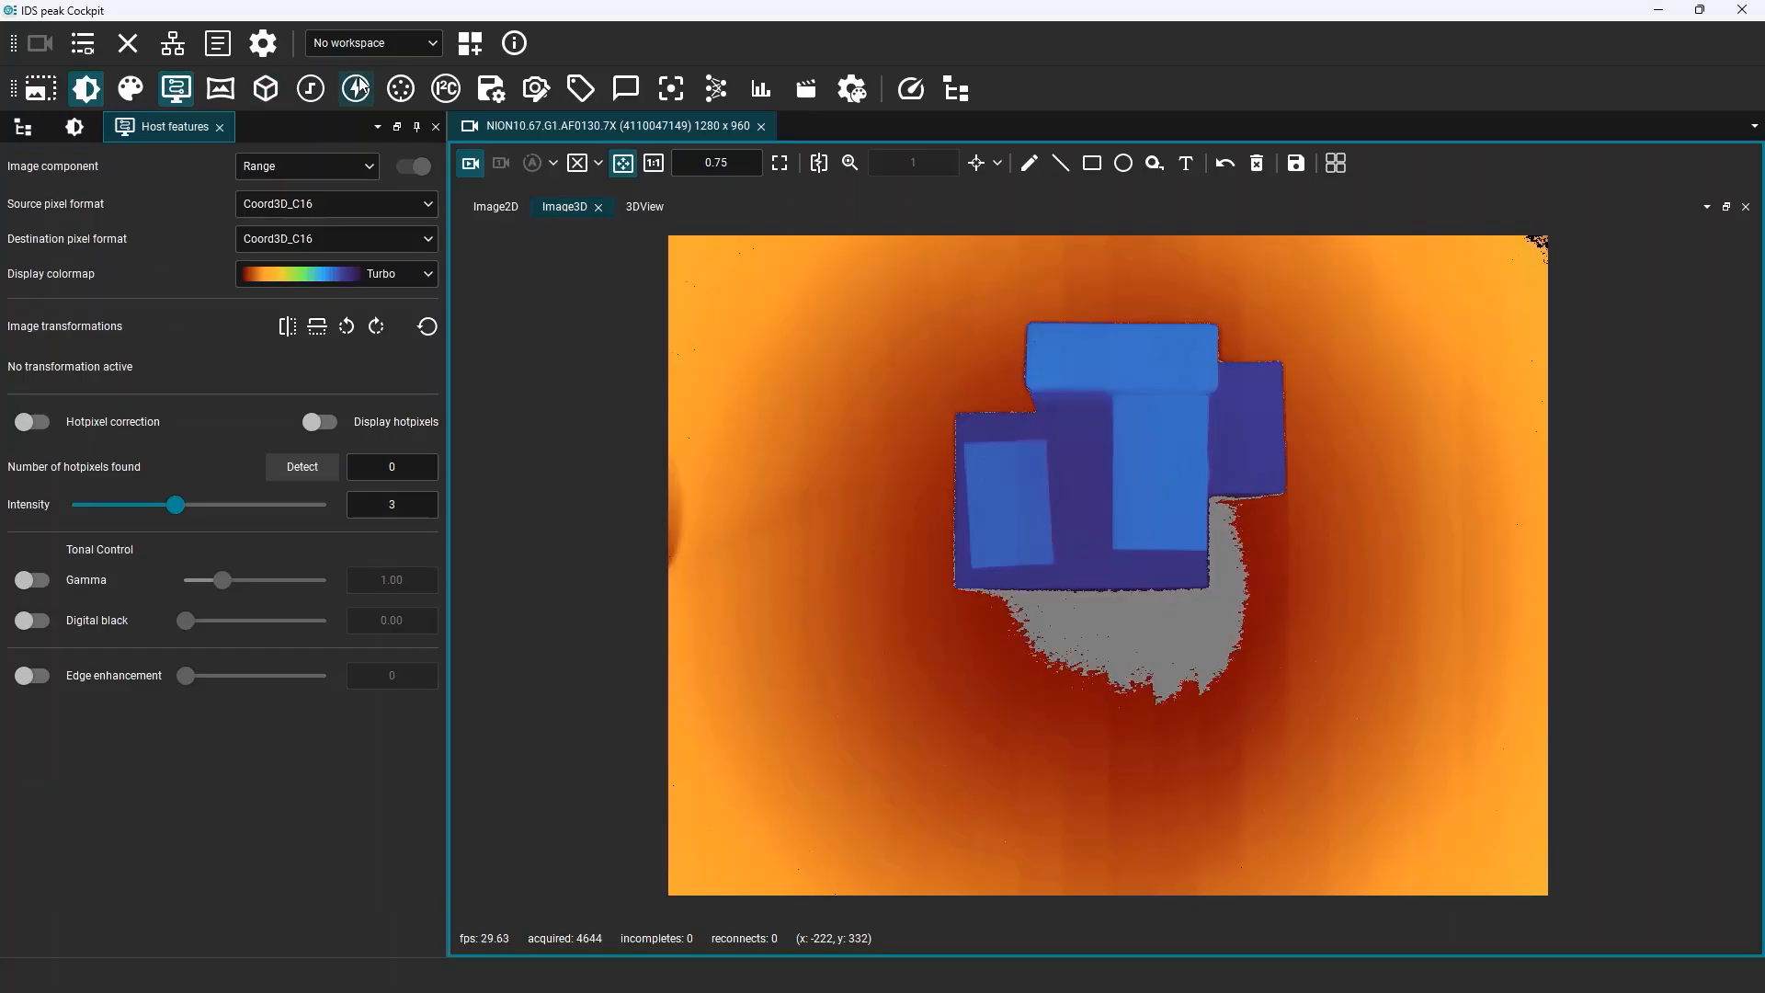
pyautogui.click(495, 92)
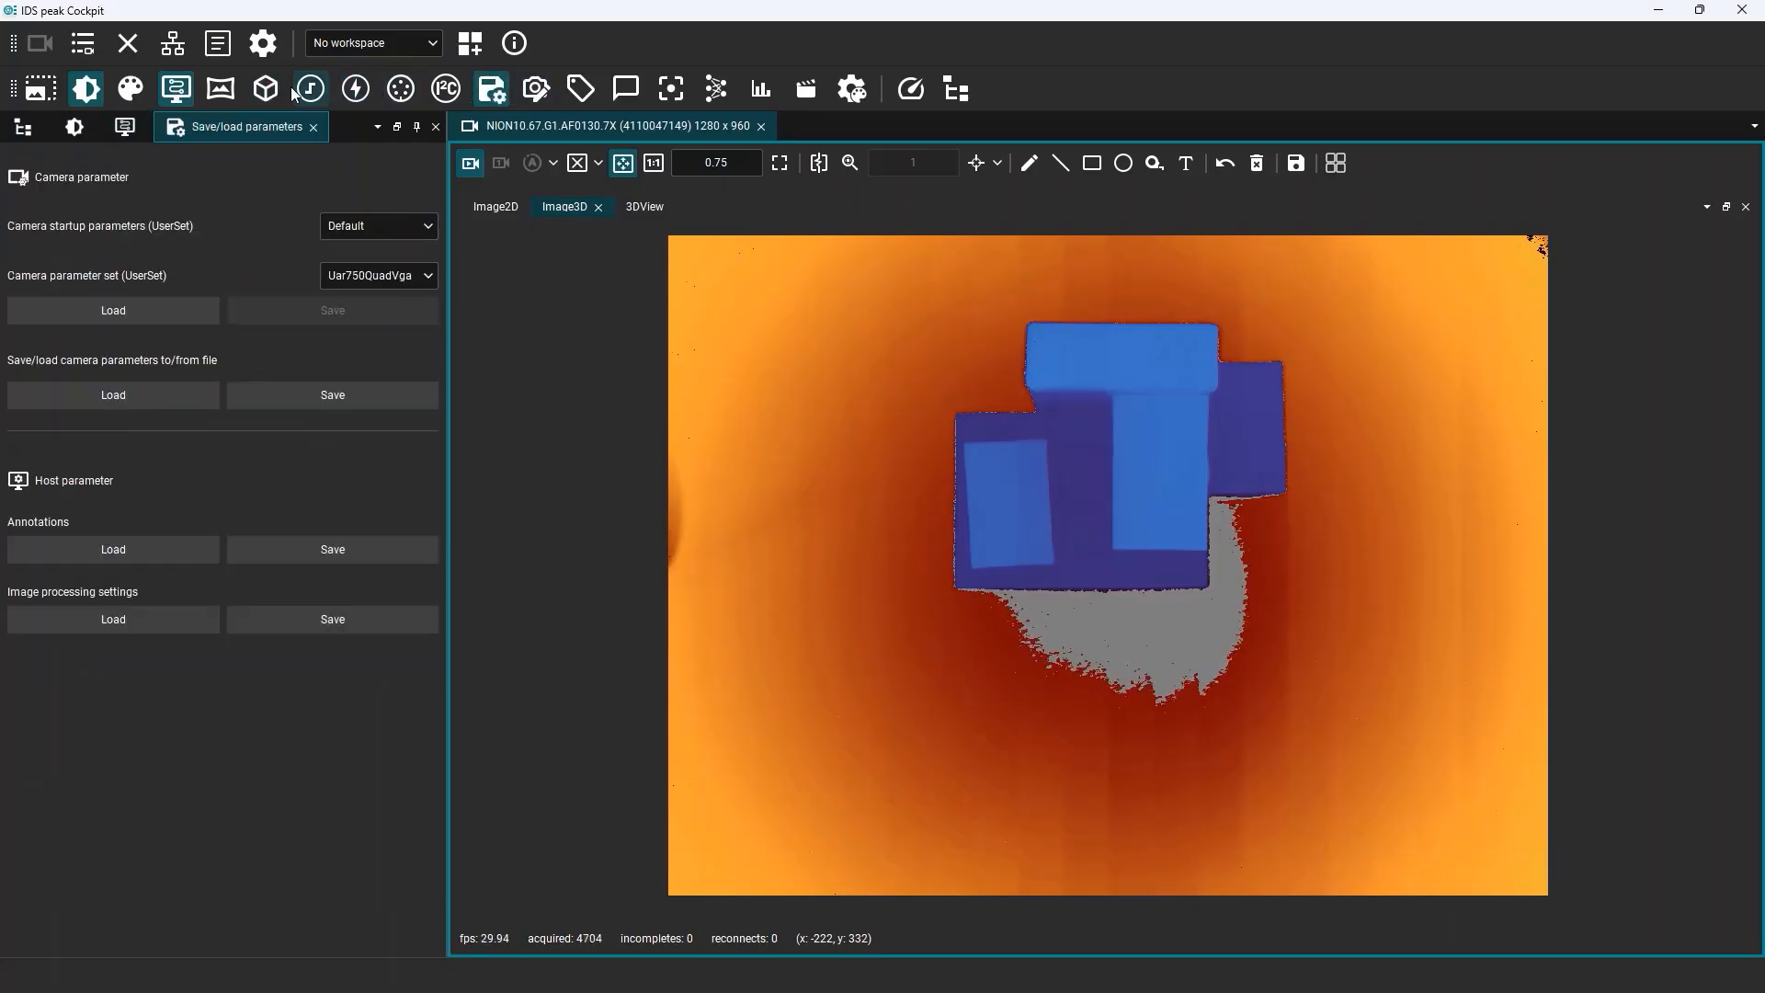
pyautogui.click(230, 93)
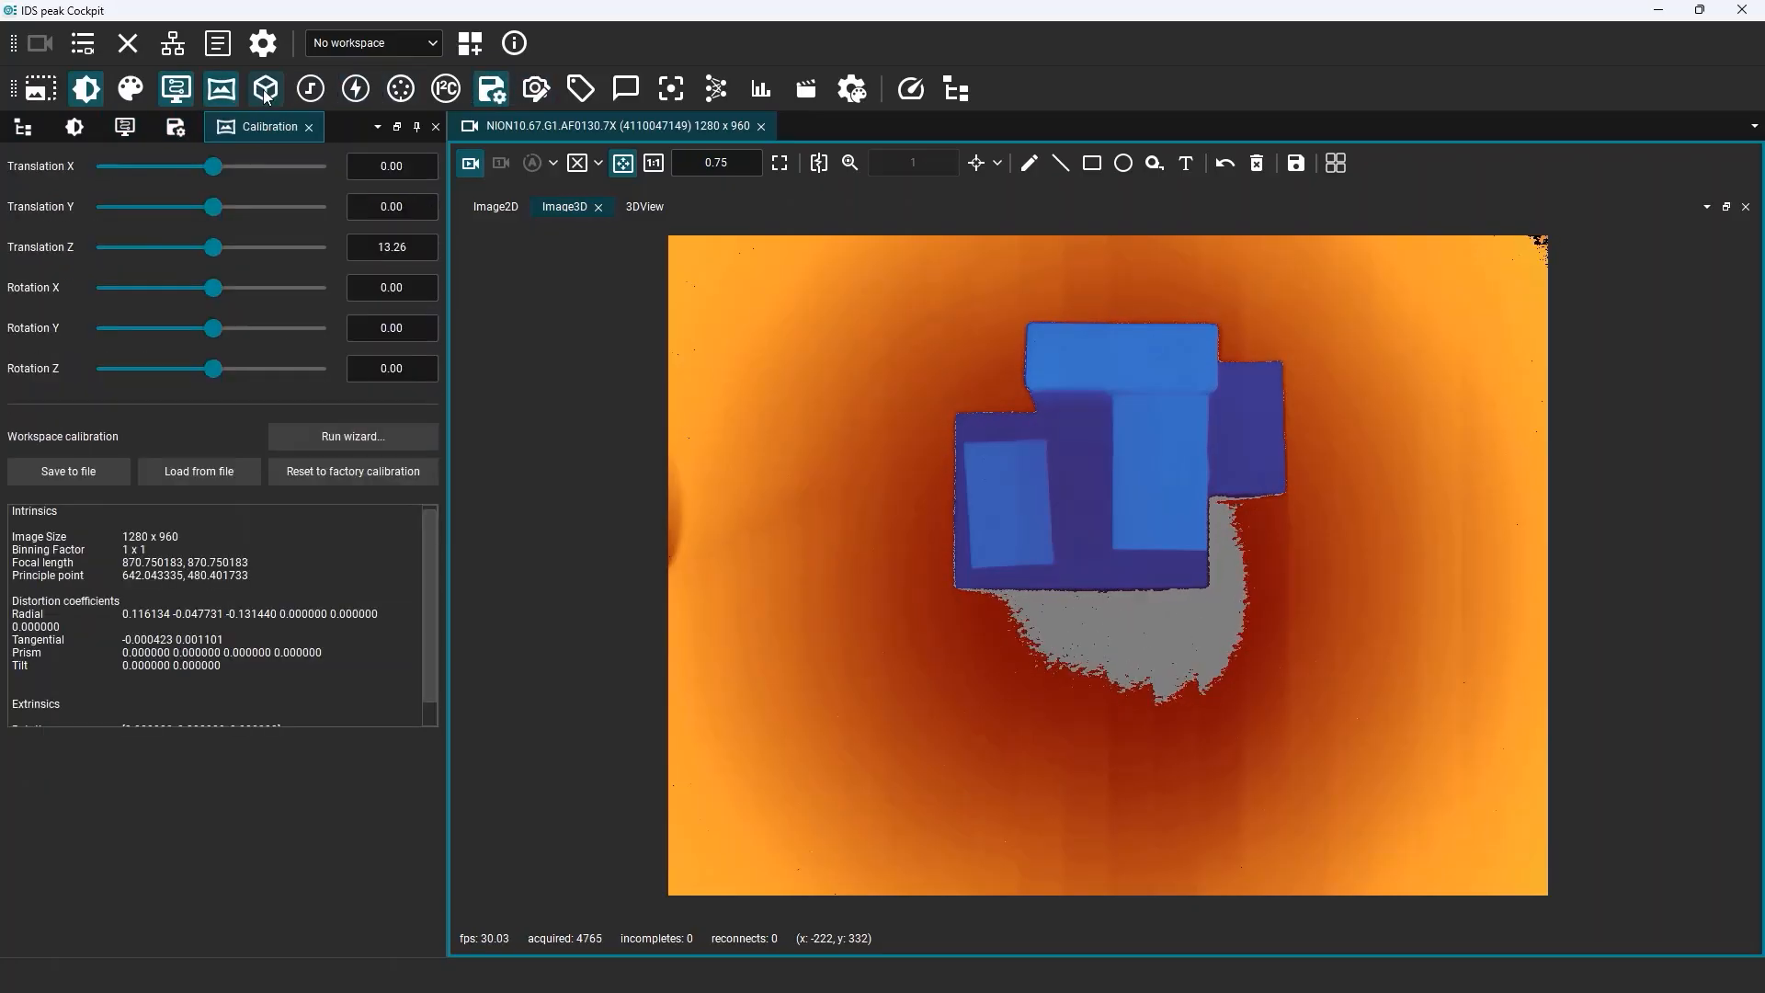
pyautogui.click(266, 90)
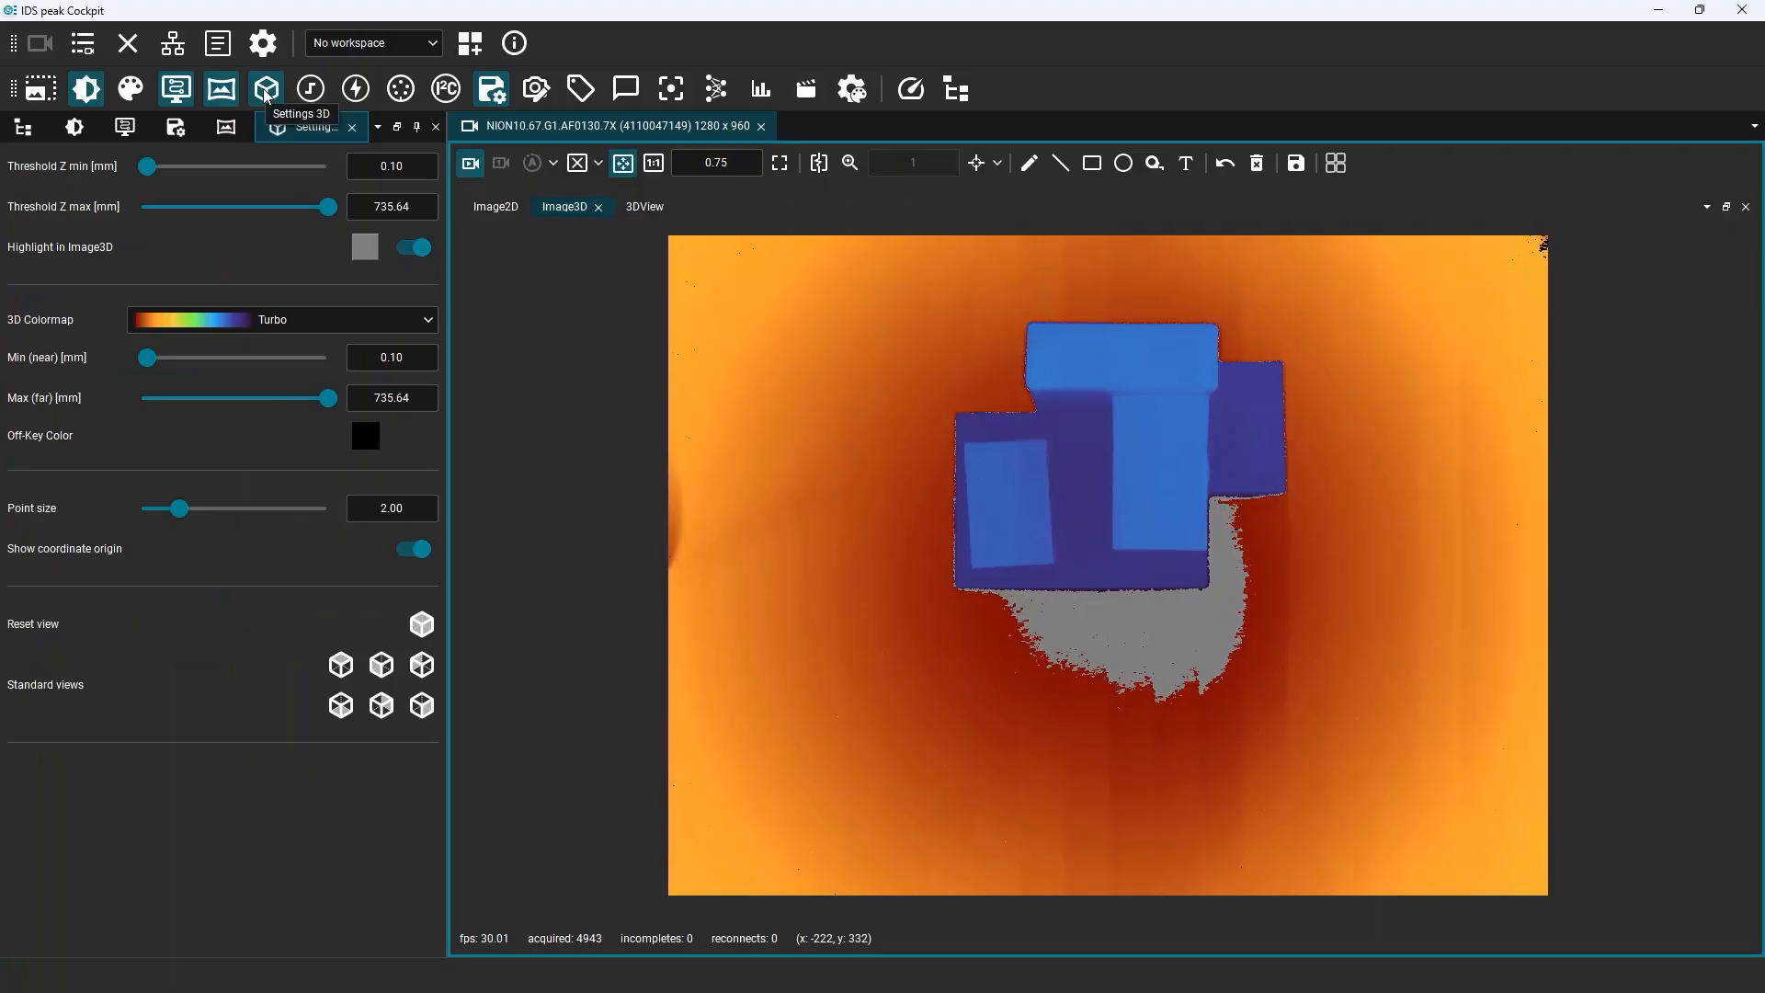
# Look through the Image2D, Image3D and 3DView displays, tilting the point cloud to inspect it from another angle
pyautogui.click(494, 209)
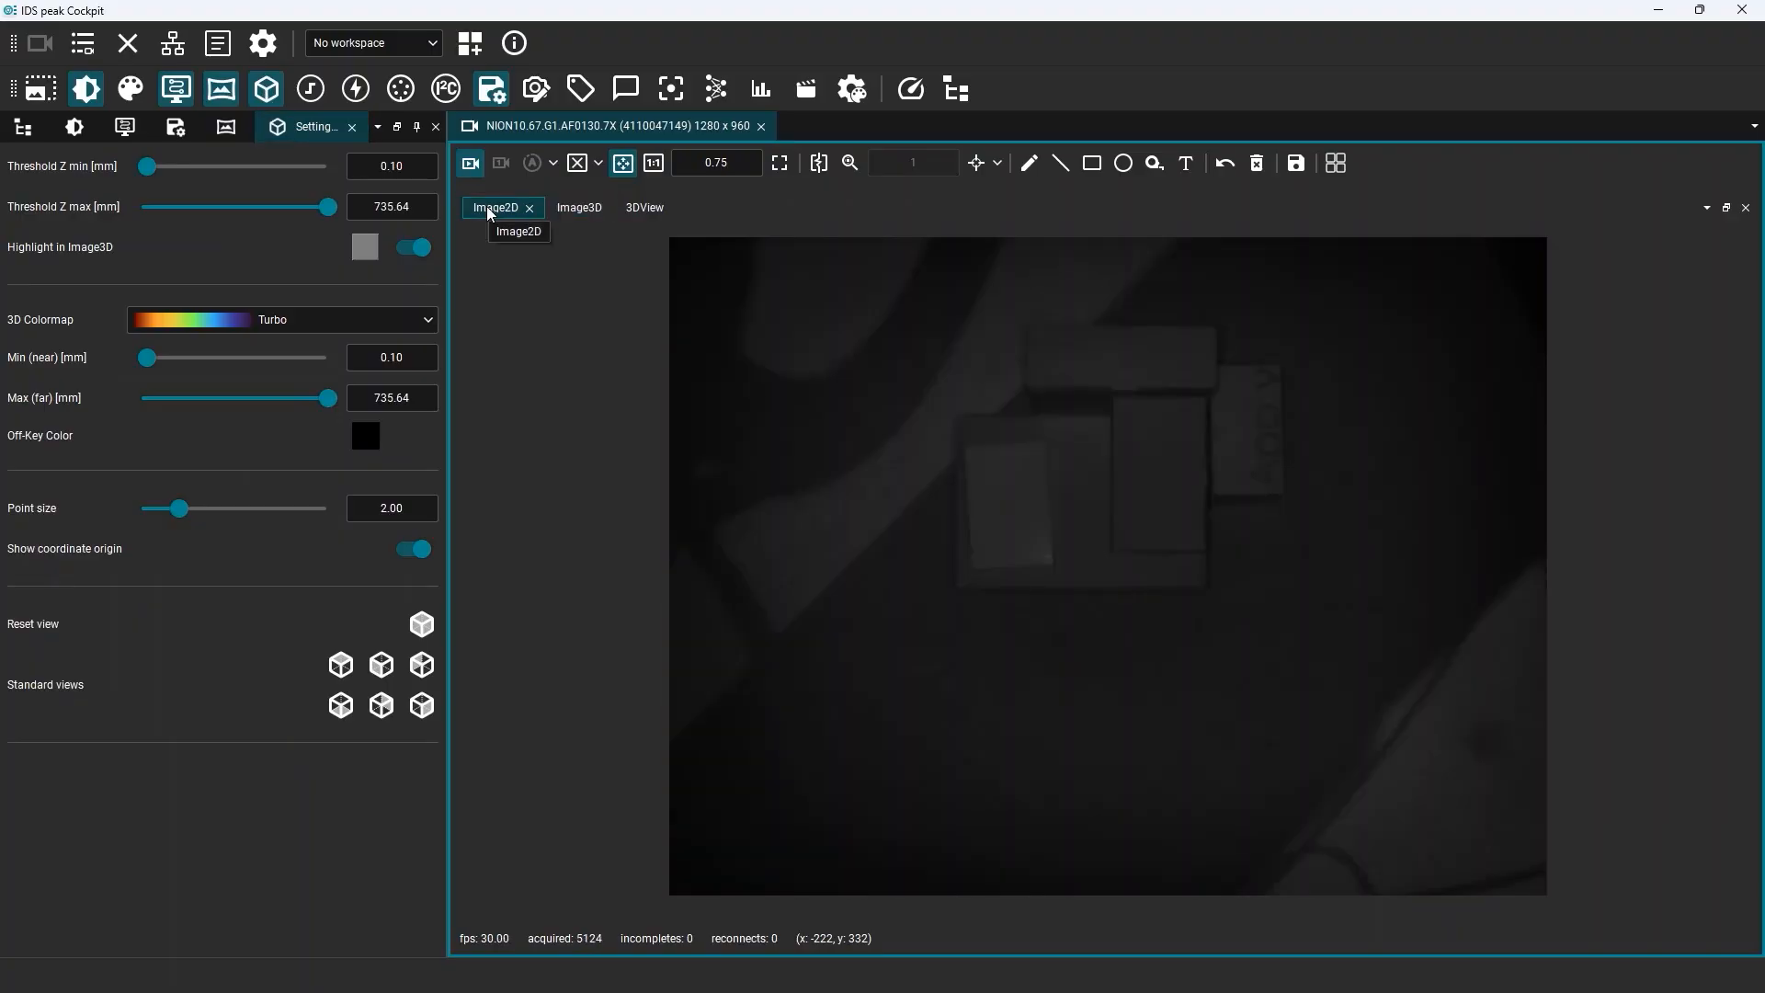
pyautogui.click(574, 210)
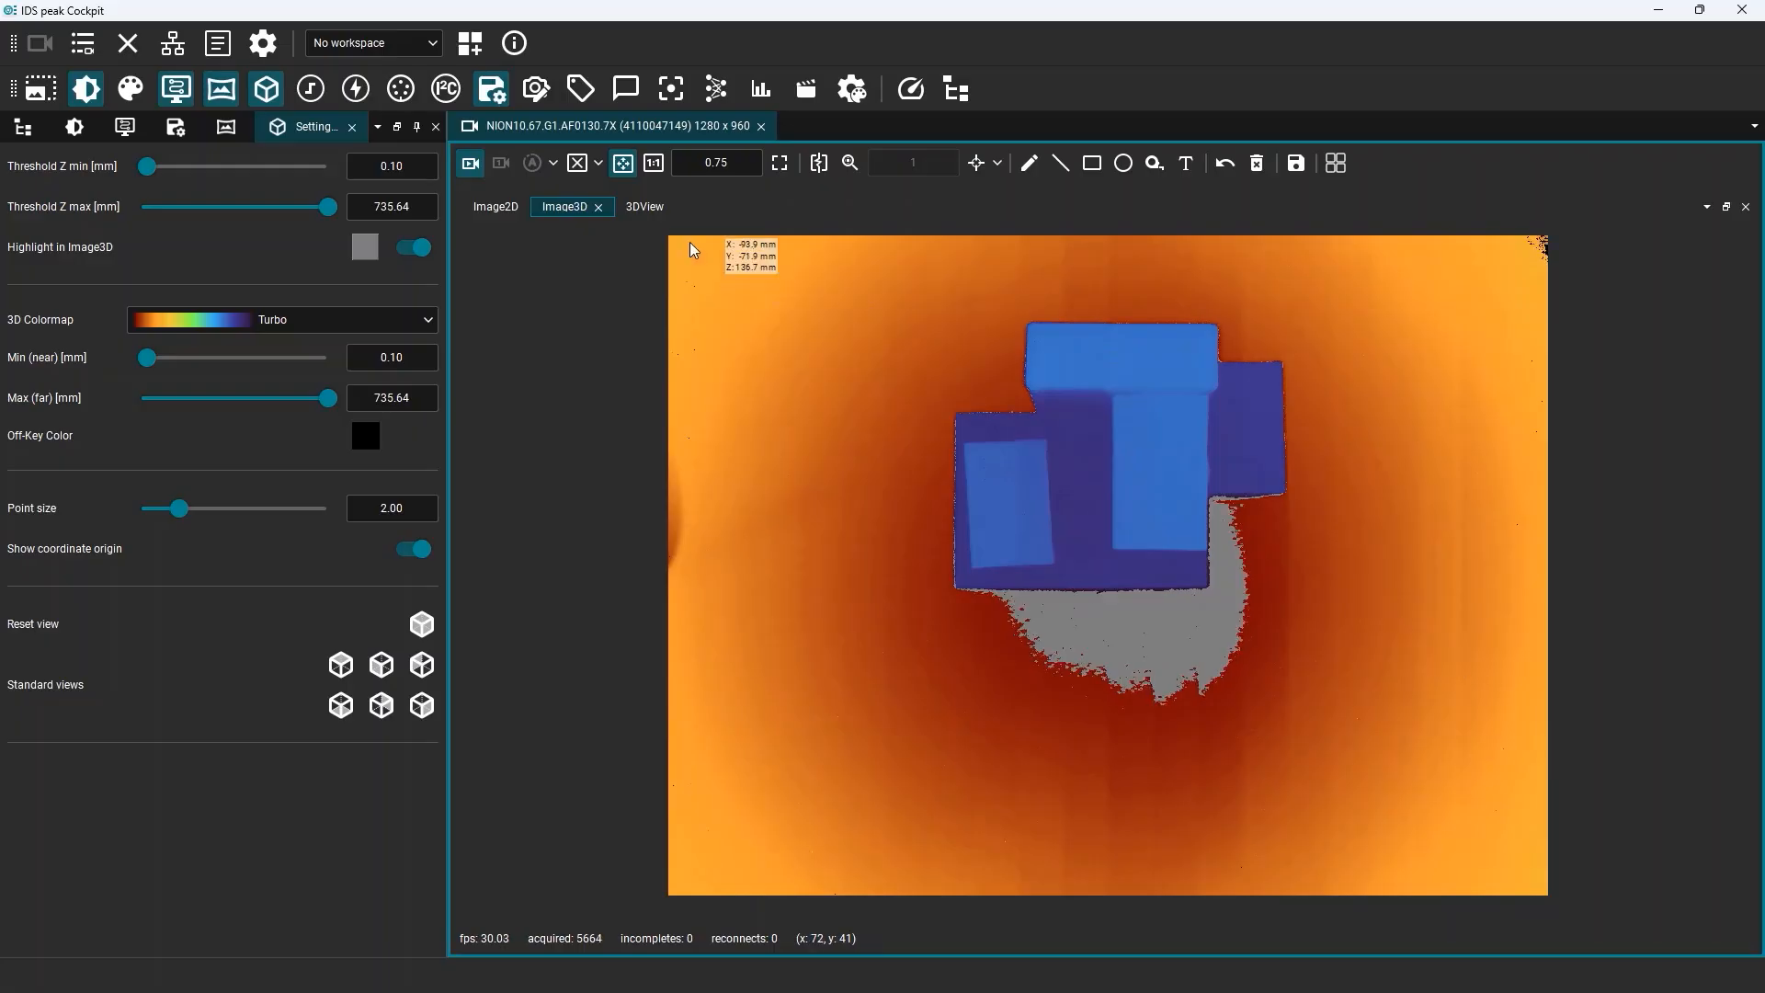
pyautogui.click(656, 209)
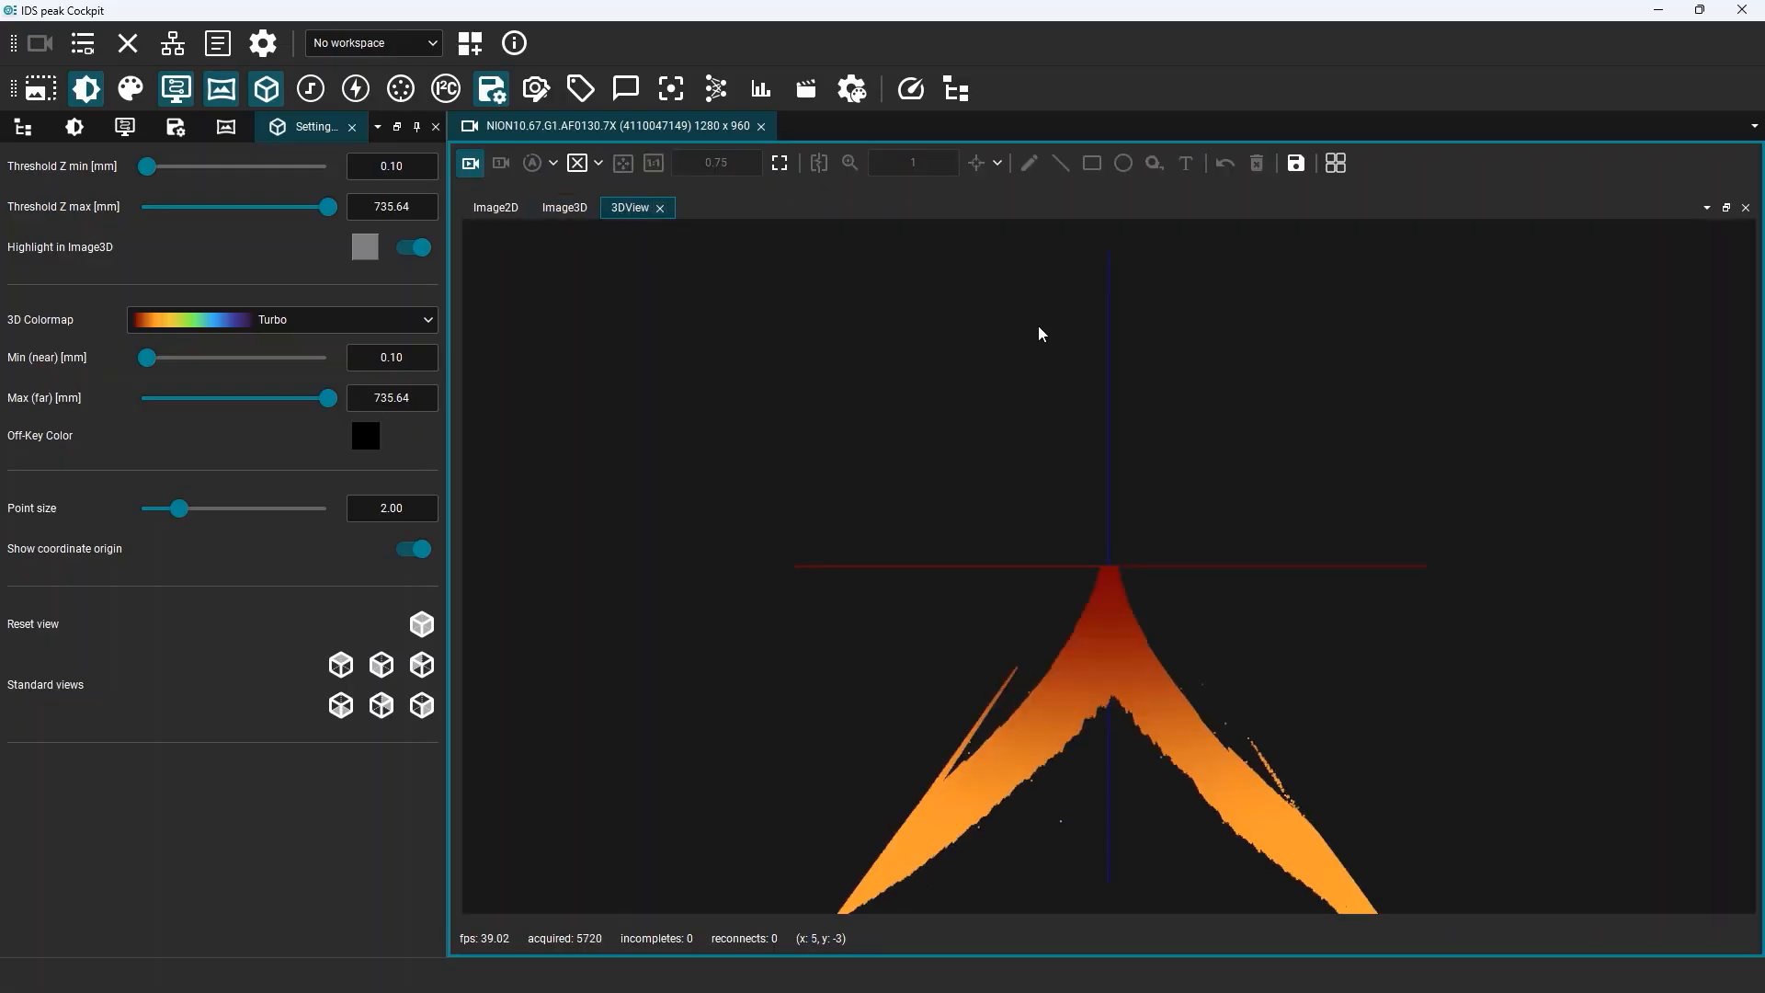
pyautogui.moveTo(1315, 394); pyautogui.dragTo(1315, 542)
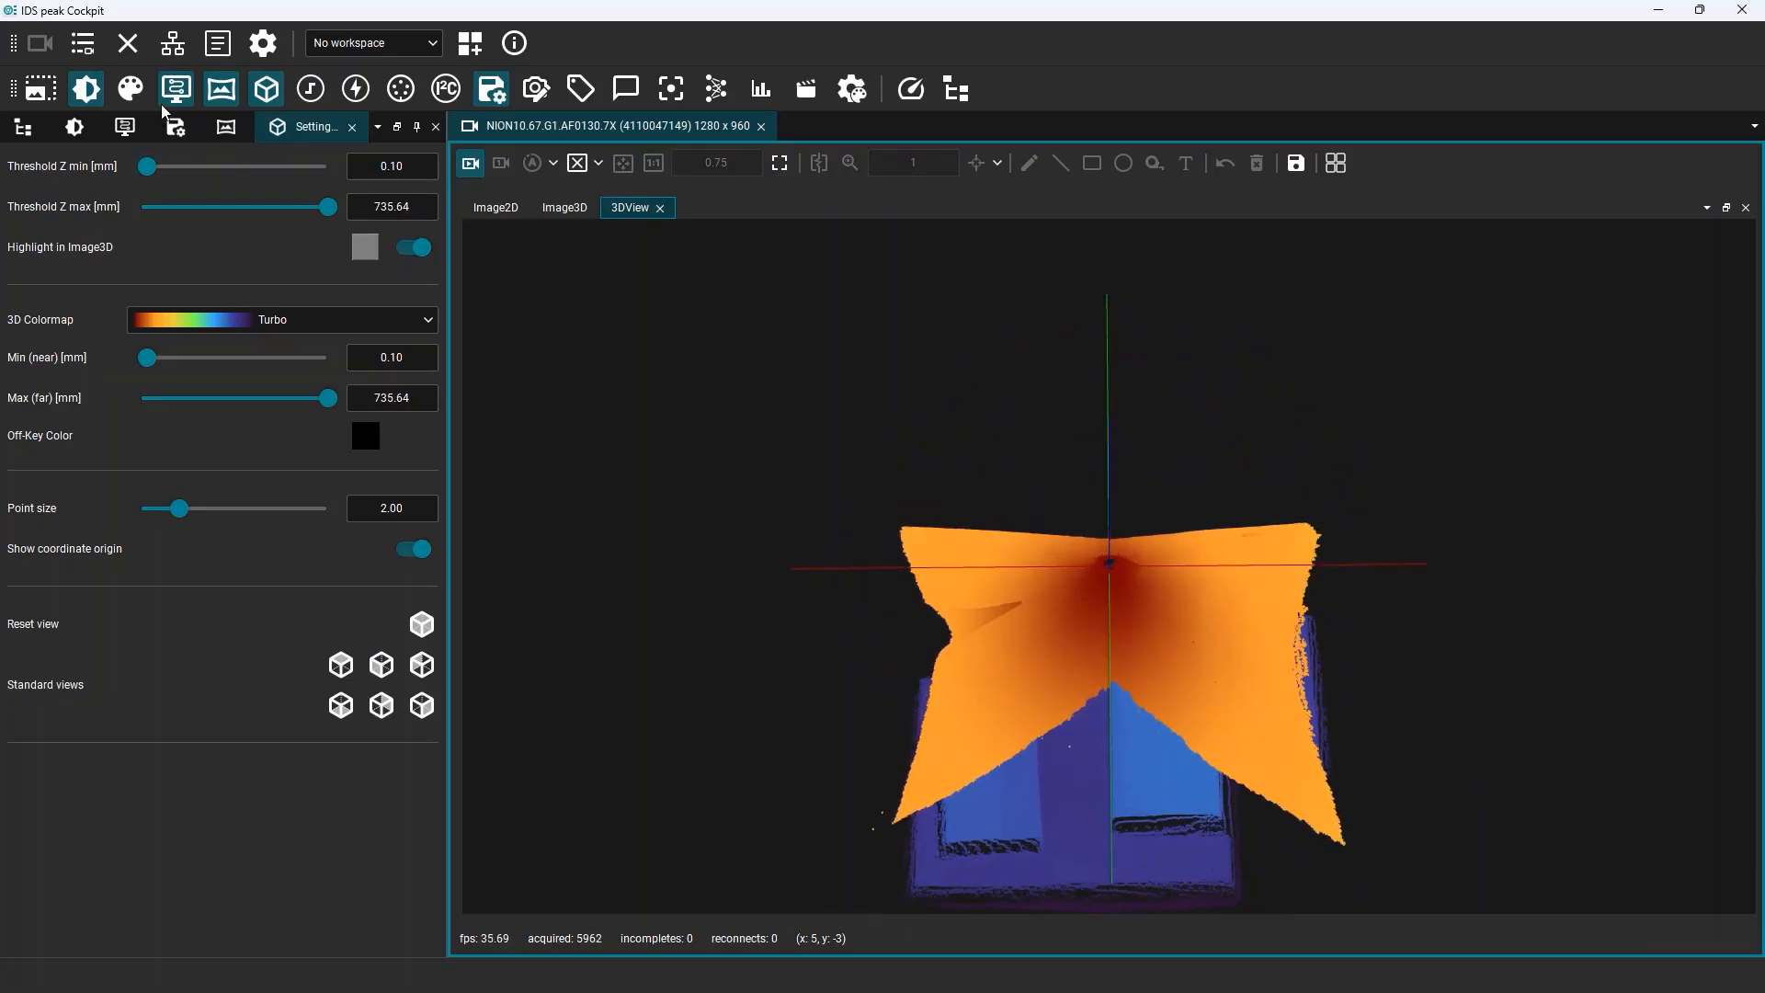
# Enable the Confidence image component in the host features with acquisition stopped, and restart acquisition to display the confidence map
pyautogui.click(125, 128)
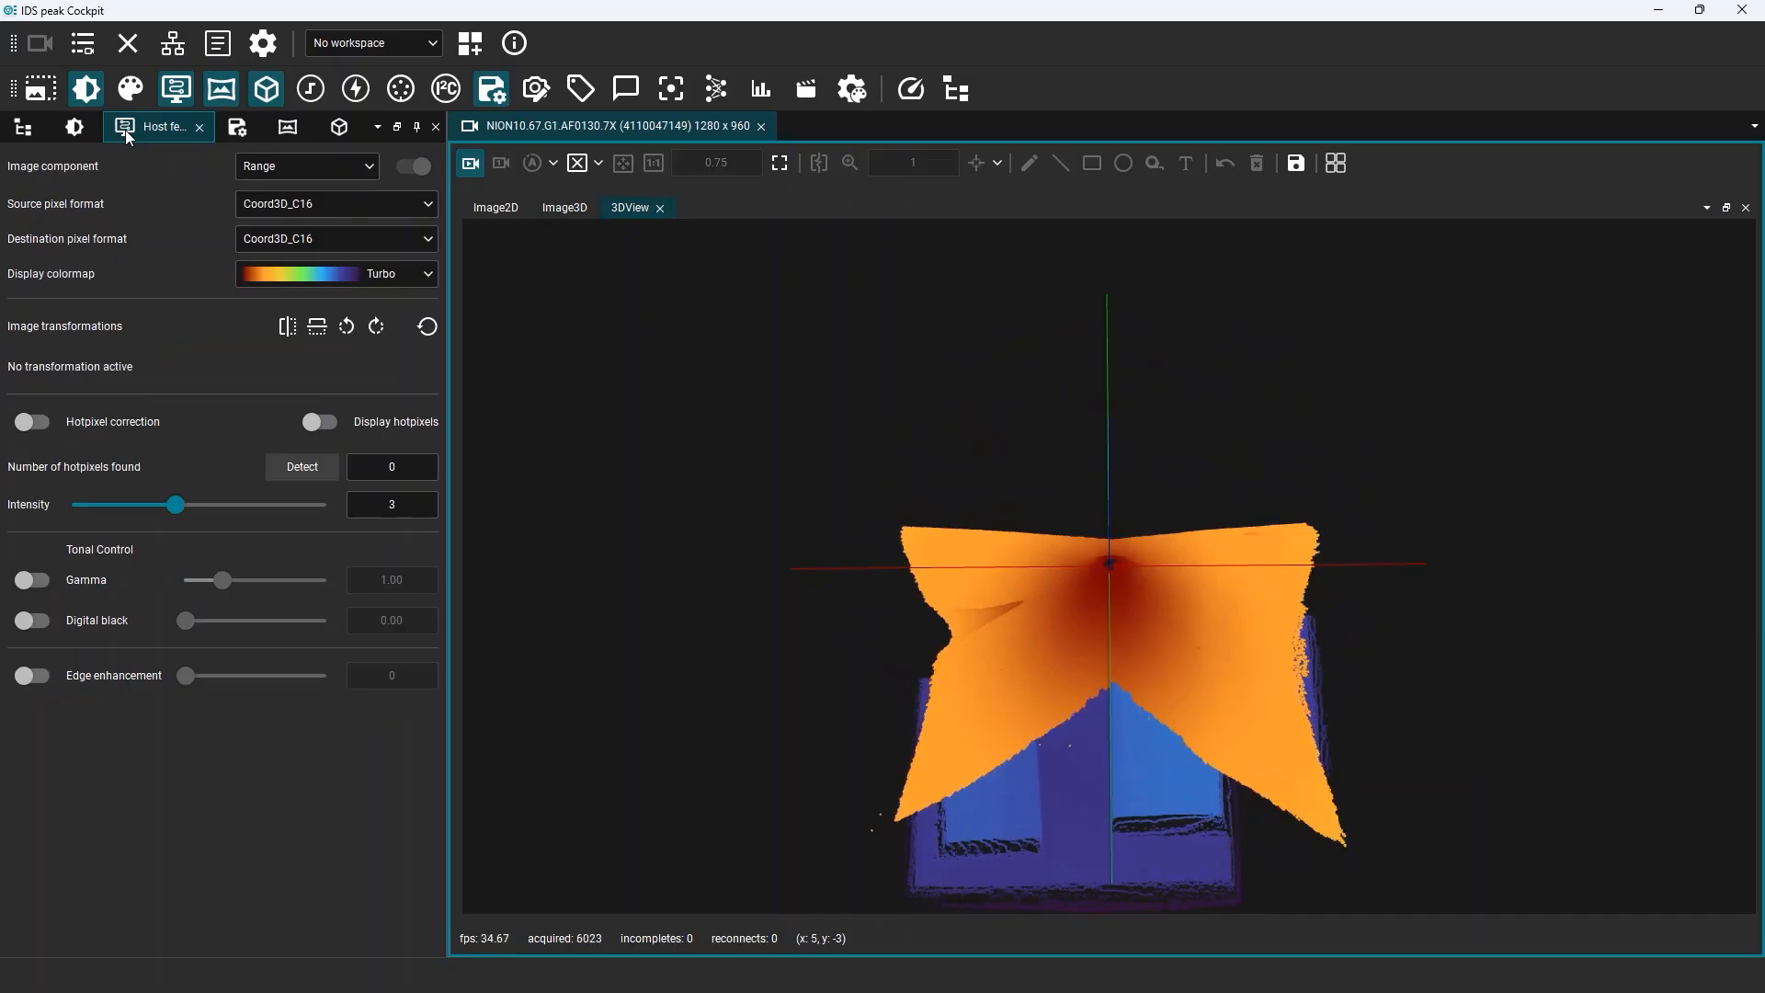
pyautogui.click(364, 167)
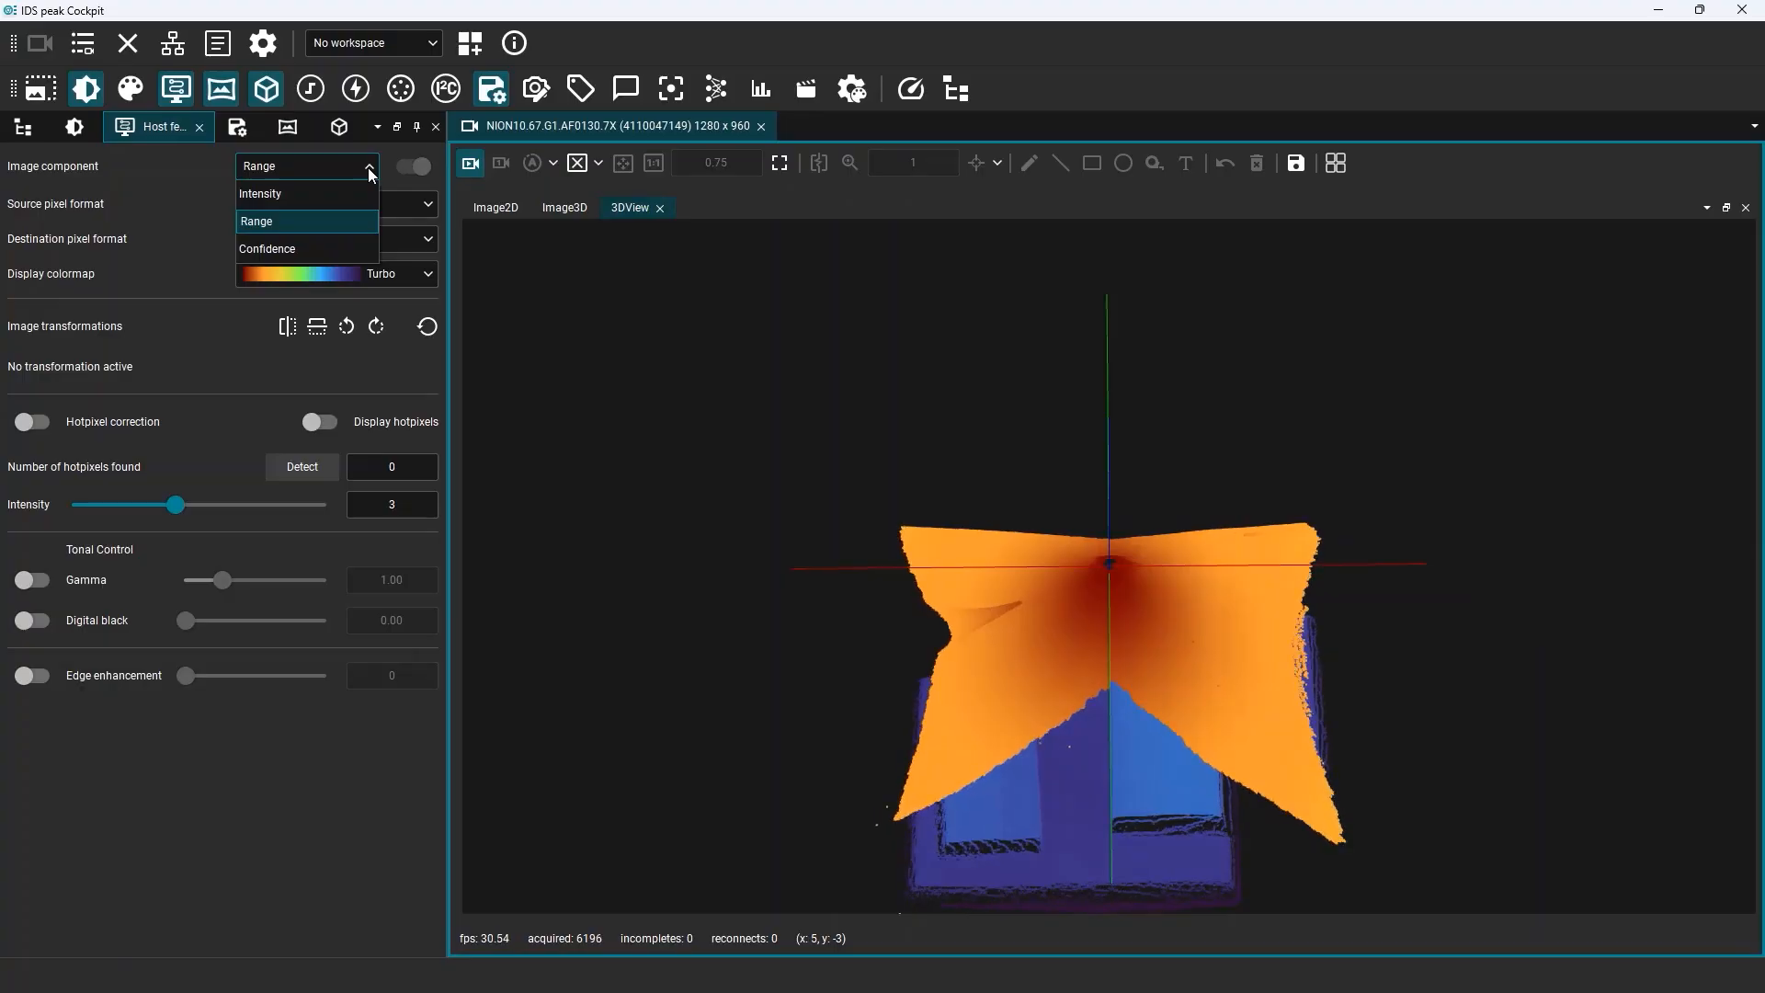
pyautogui.click(316, 247)
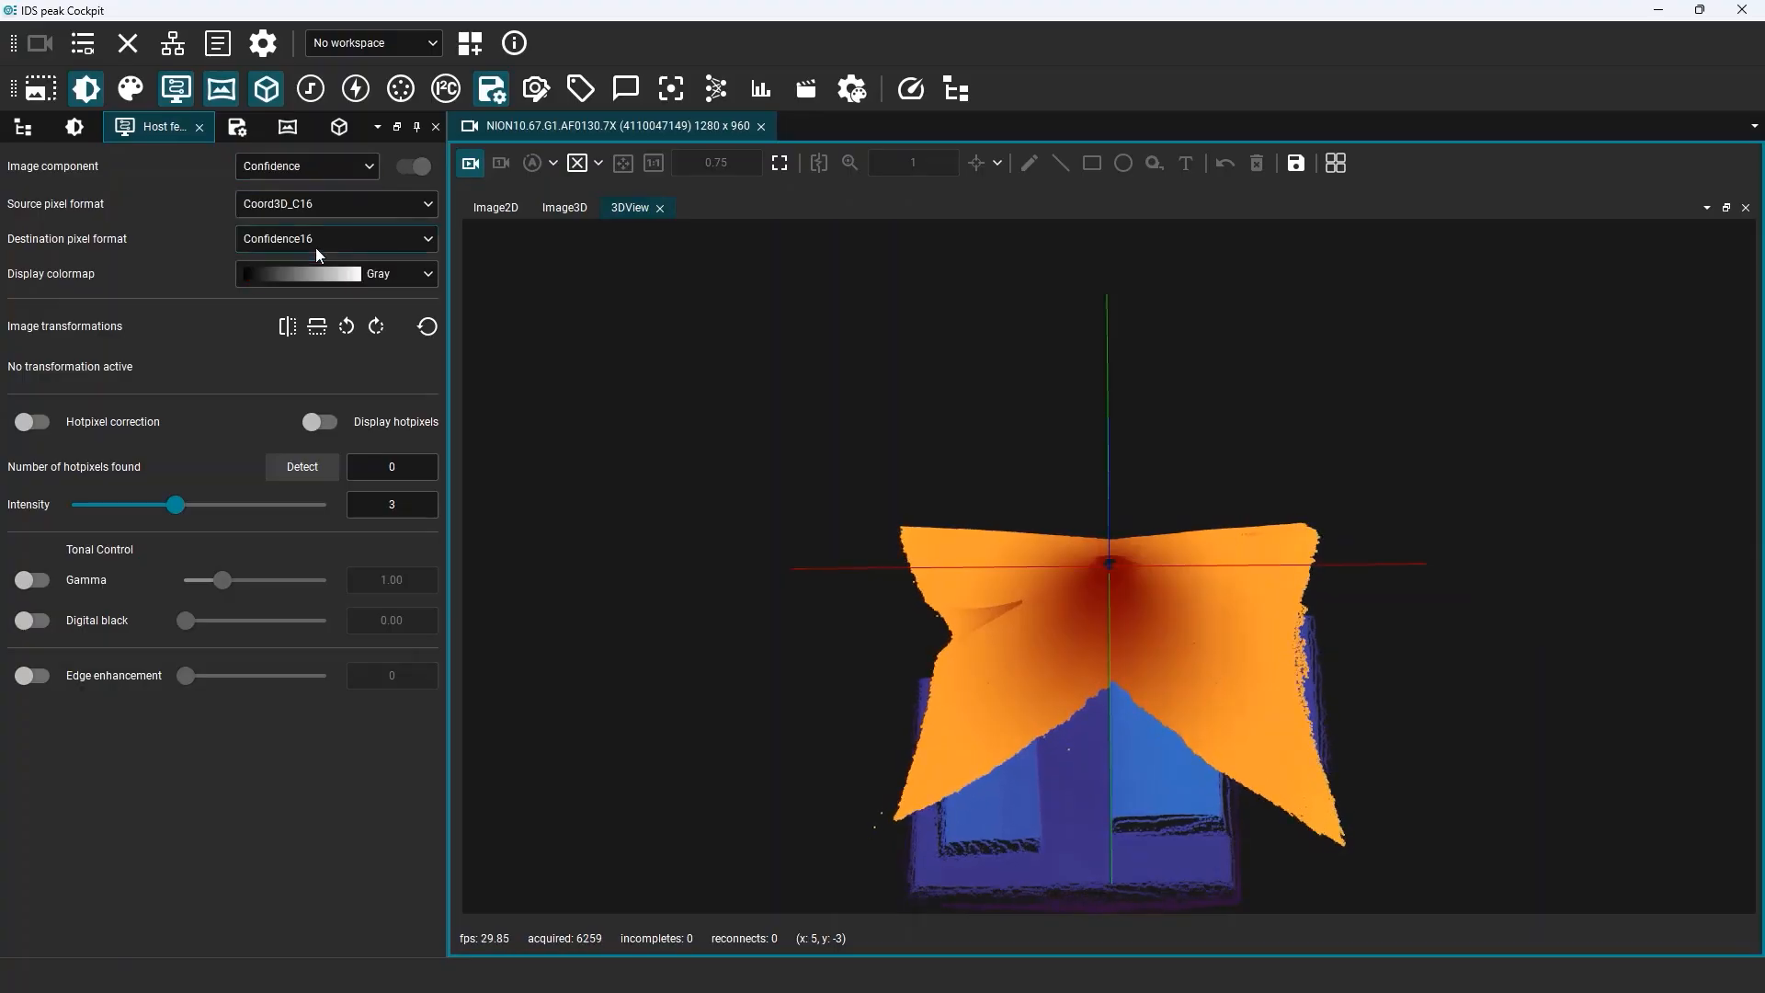
pyautogui.click(464, 169)
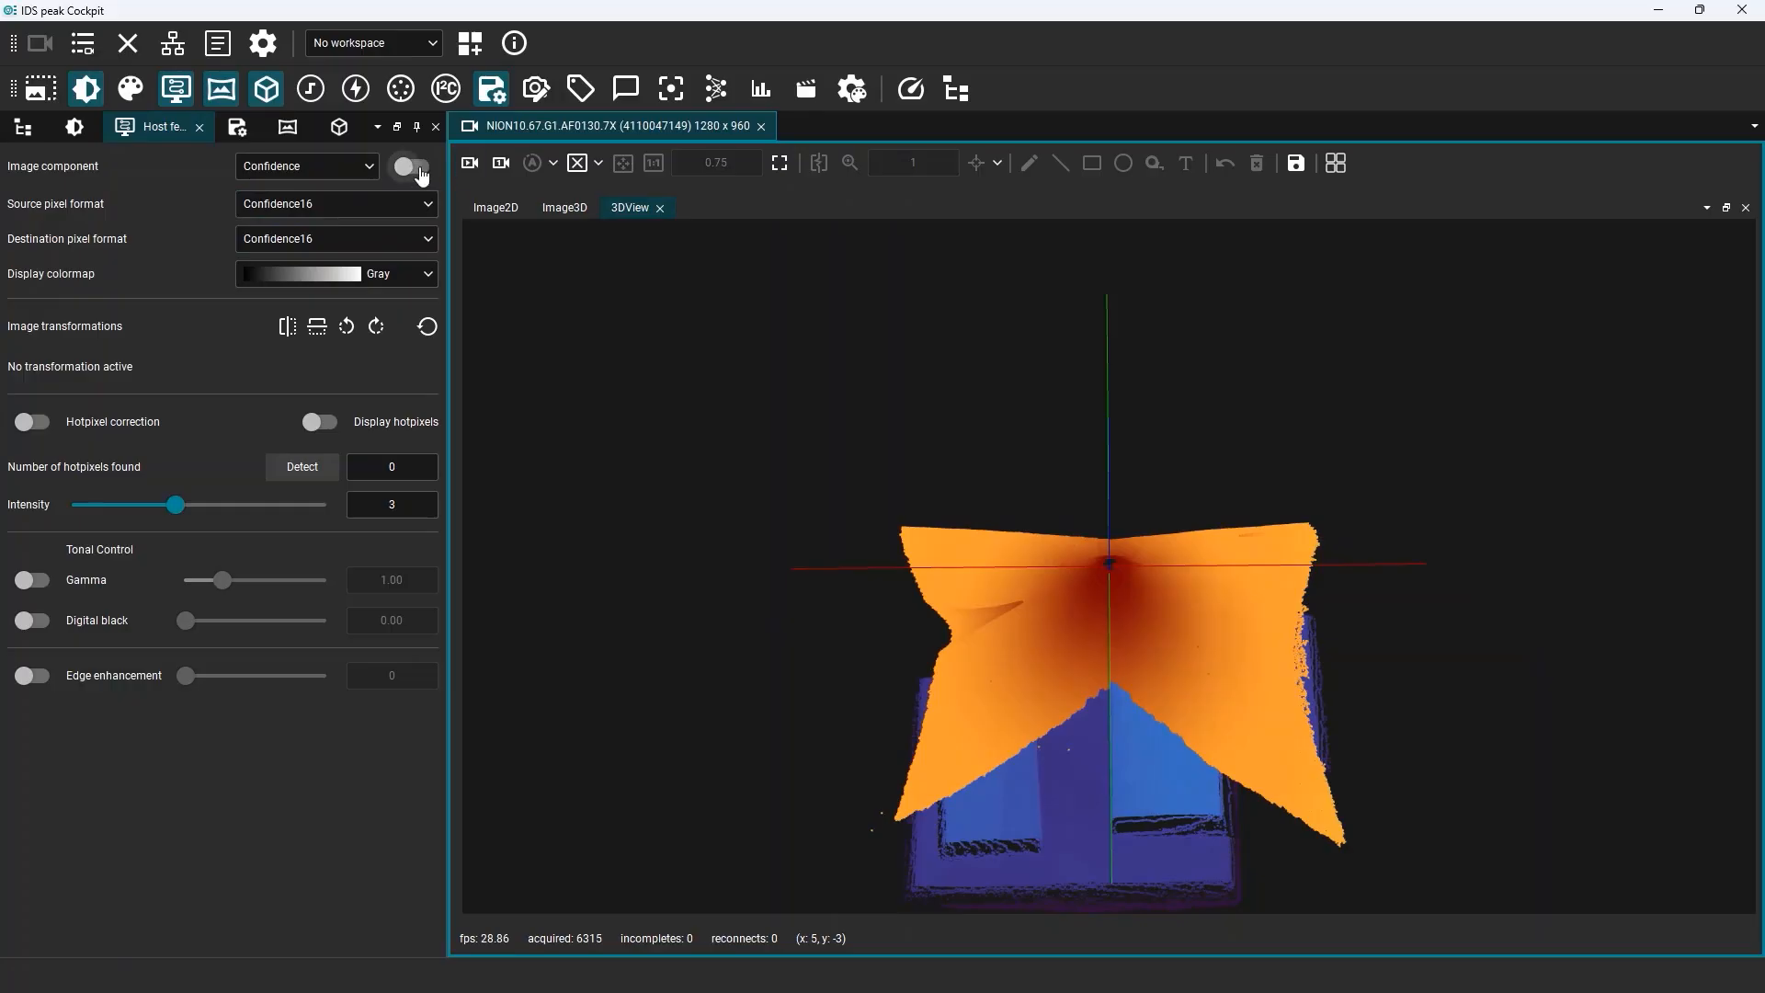
pyautogui.click(419, 171)
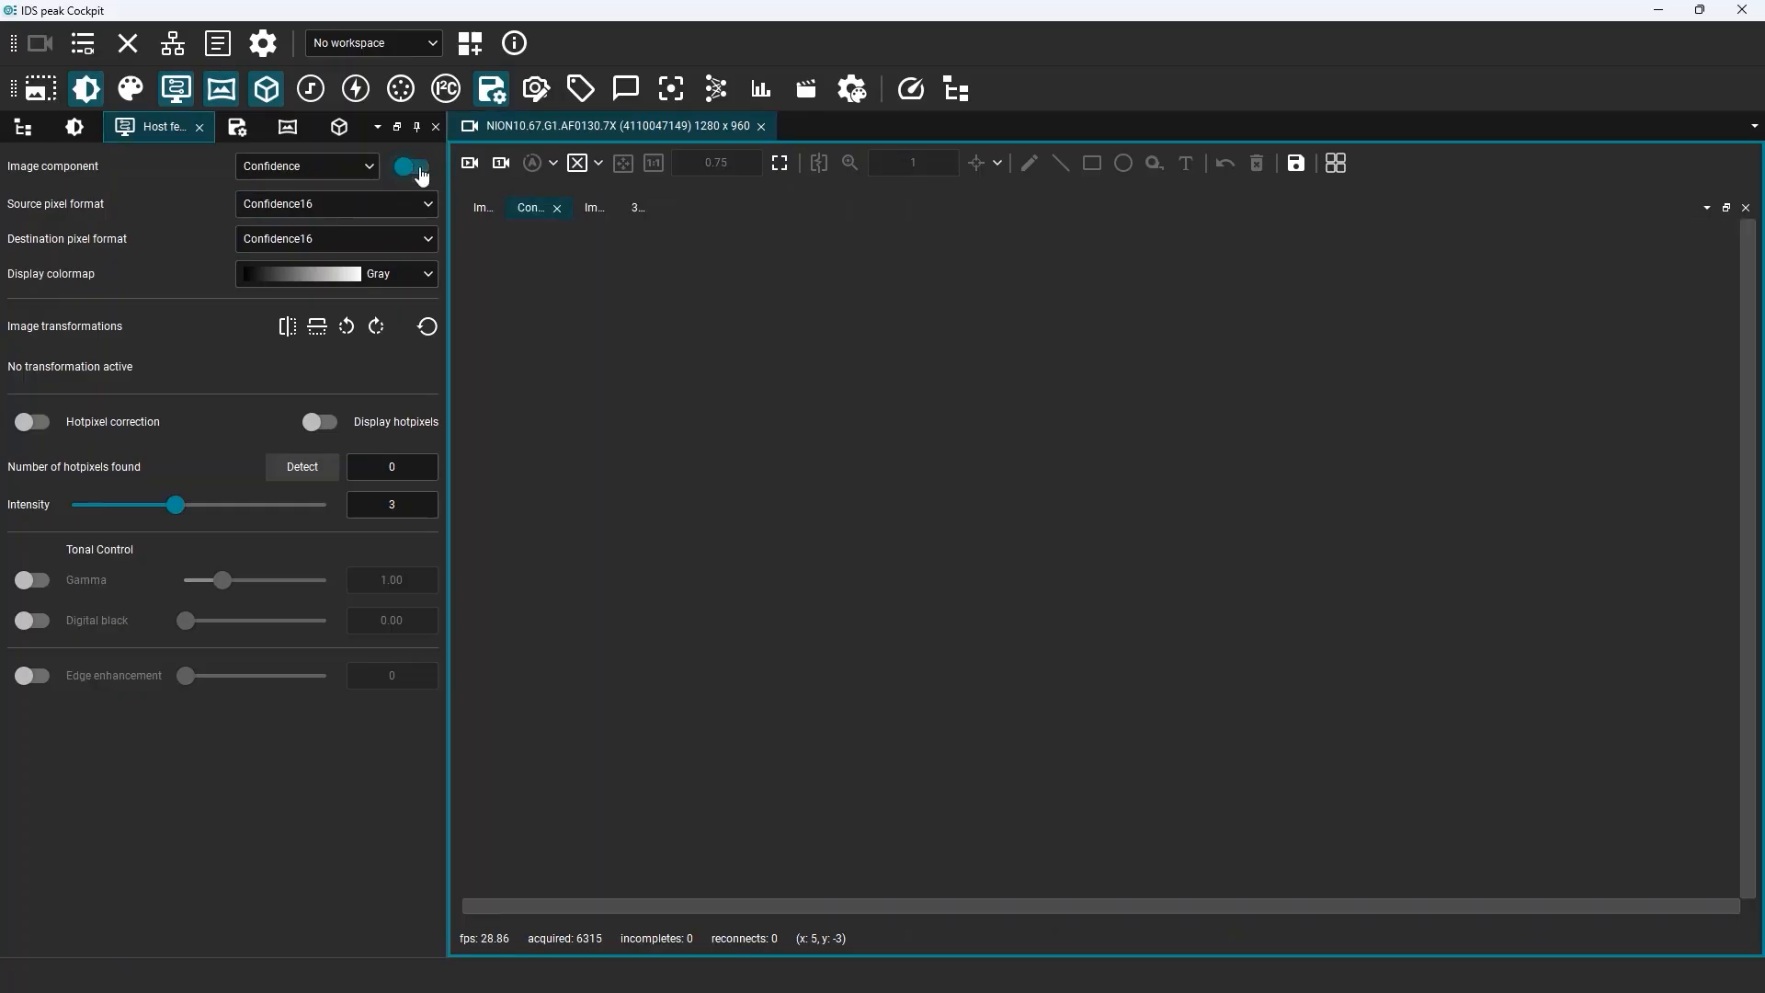
pyautogui.click(466, 163)
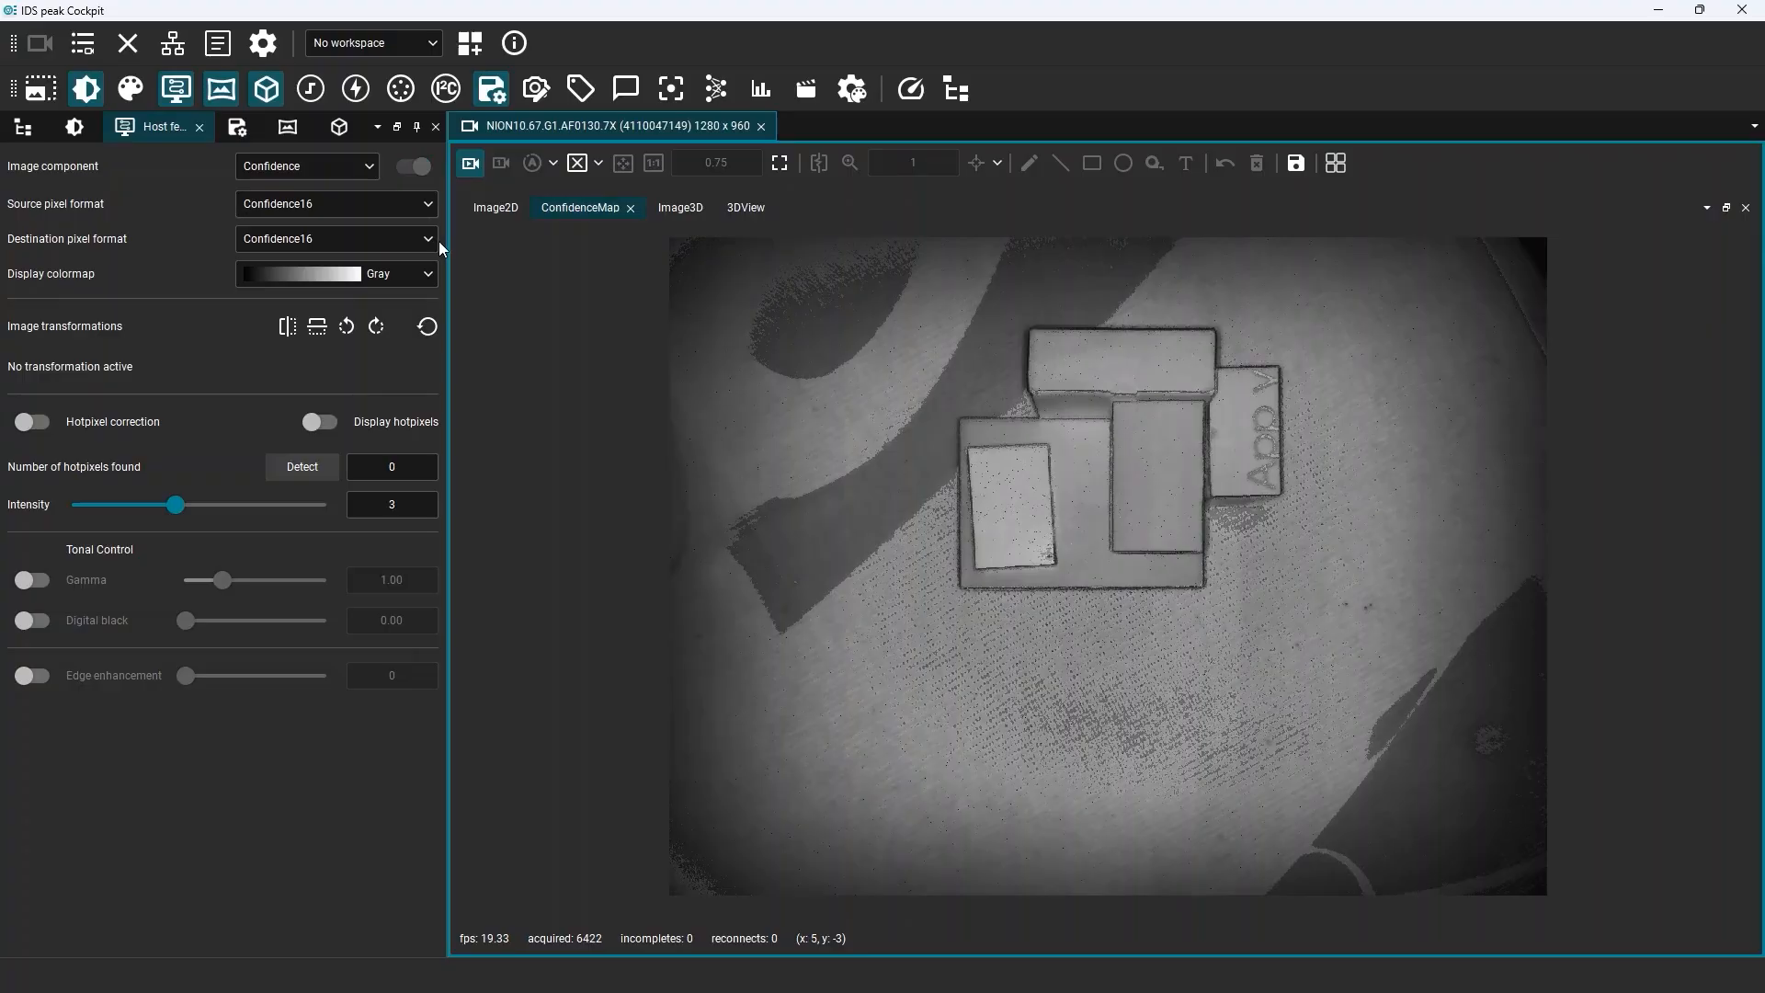
# Apply the Jet display colormap to the Confidence component and compare the confidence map with the Image2D view
pyautogui.click(427, 276)
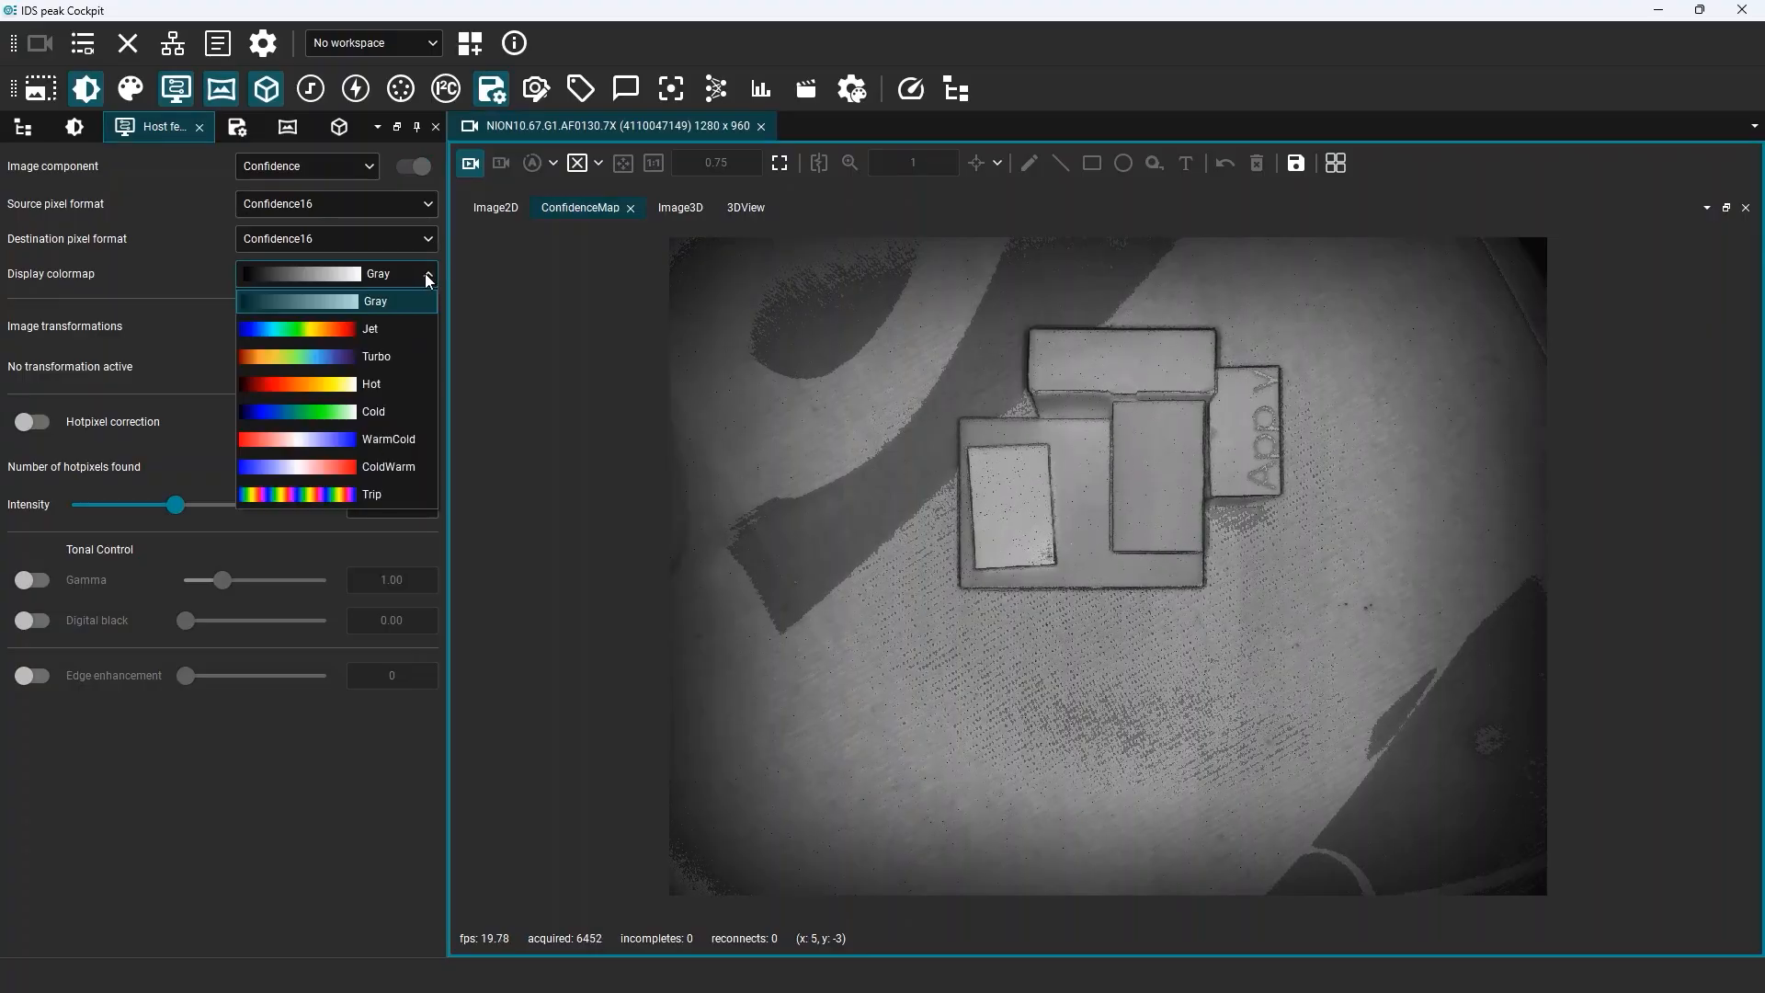
pyautogui.click(368, 329)
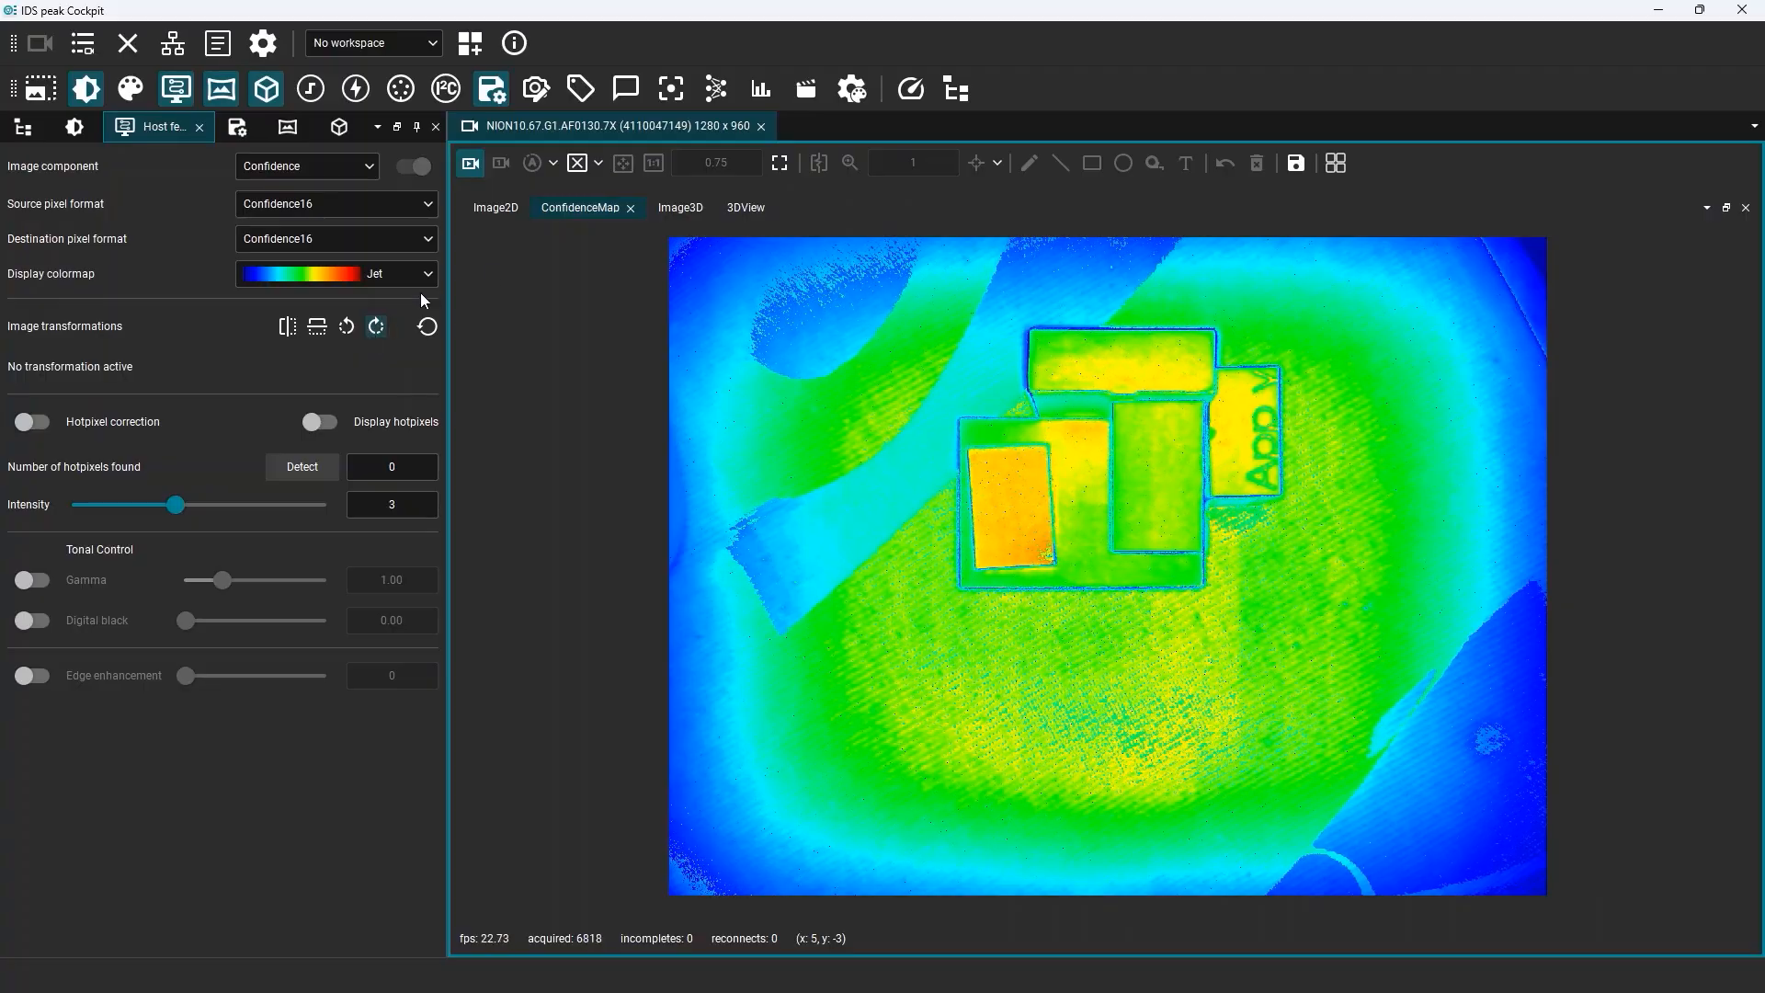
pyautogui.click(500, 210)
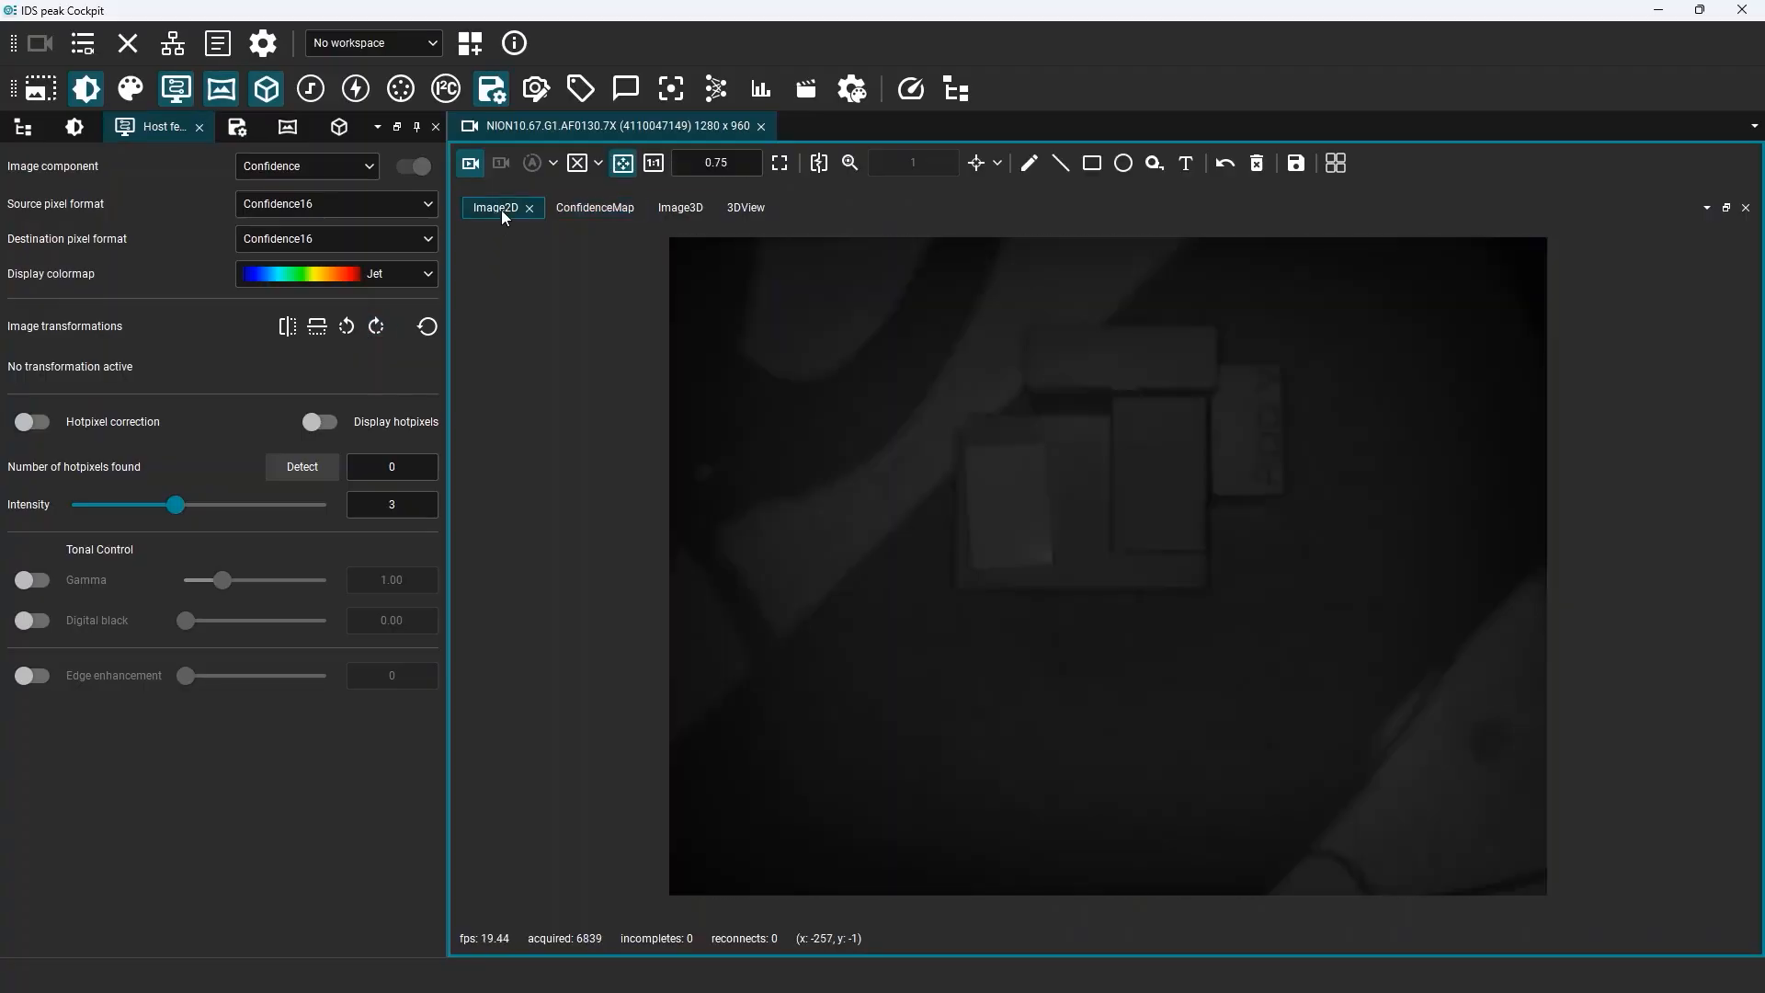
pyautogui.click(592, 210)
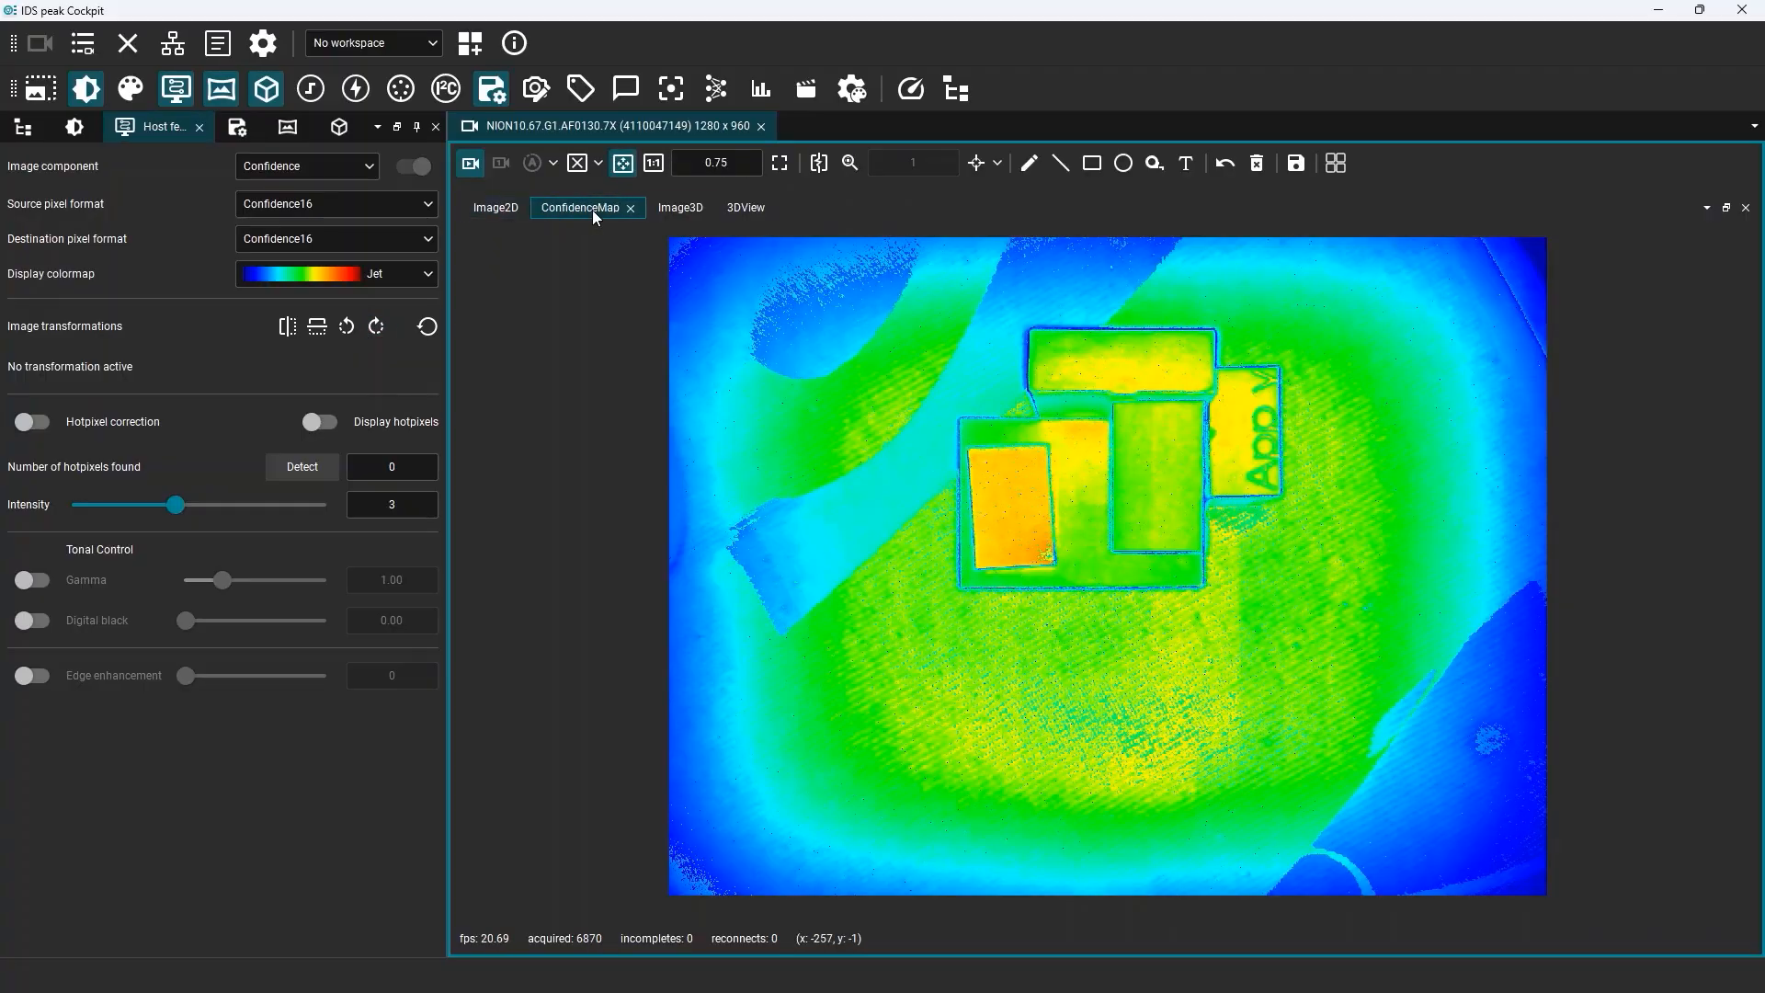
# Tile all image views in a grid, regroup them as tabs ordered 3DView, ConfidenceMap, Image3D, Image2D, and bring Image3D to the front
pyautogui.click(1342, 164)
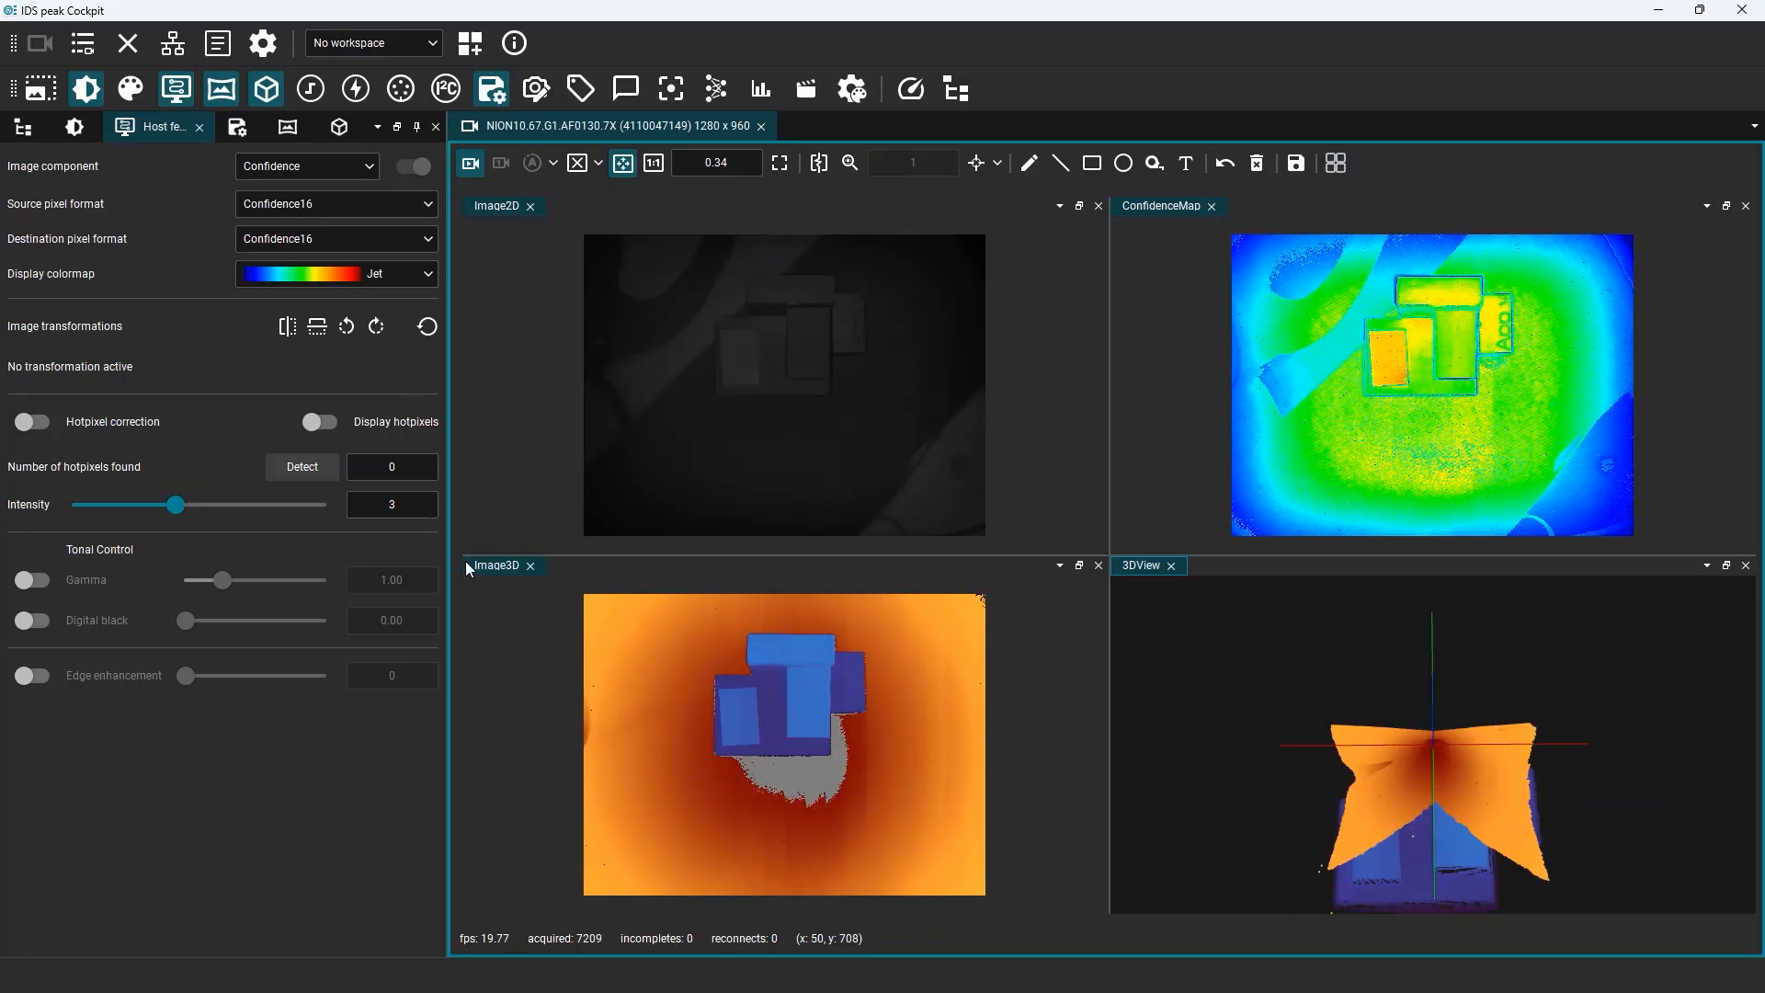
pyautogui.moveTo(467, 564); pyautogui.dragTo(1006, 239)
pyautogui.moveTo(1161, 205); pyautogui.dragTo(557, 250)
pyautogui.moveTo(1139, 208); pyautogui.dragTo(522, 210)
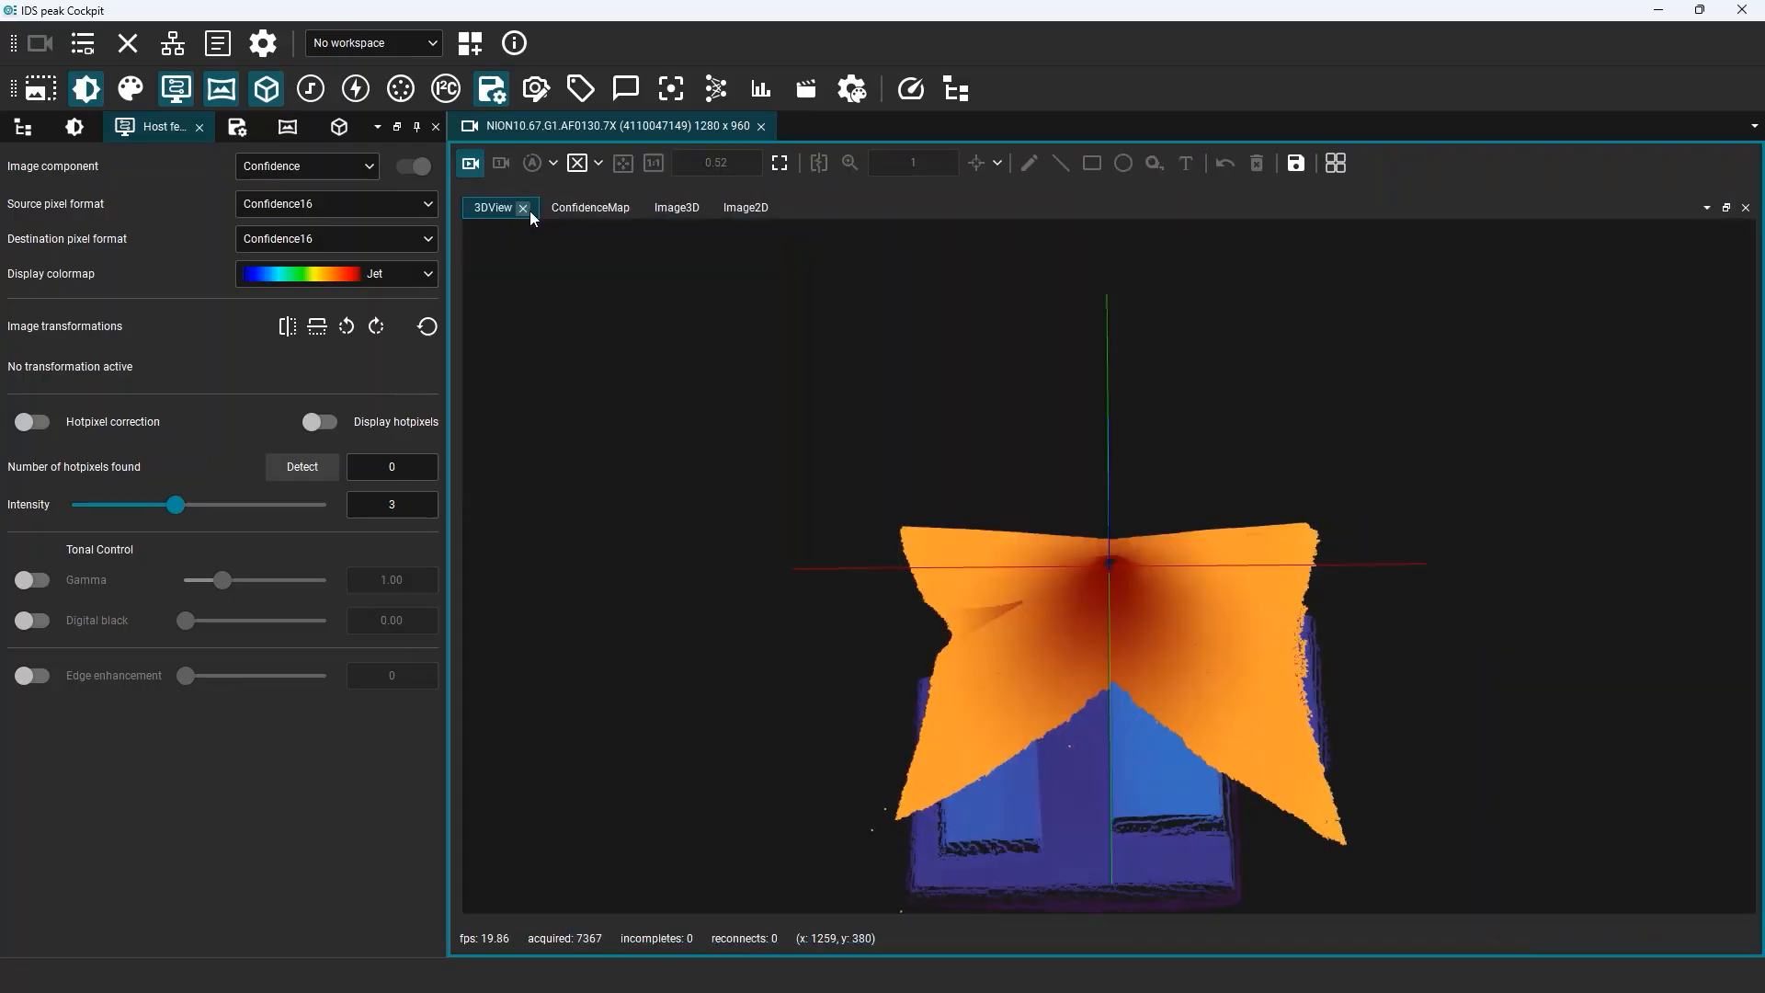
pyautogui.click(611, 209)
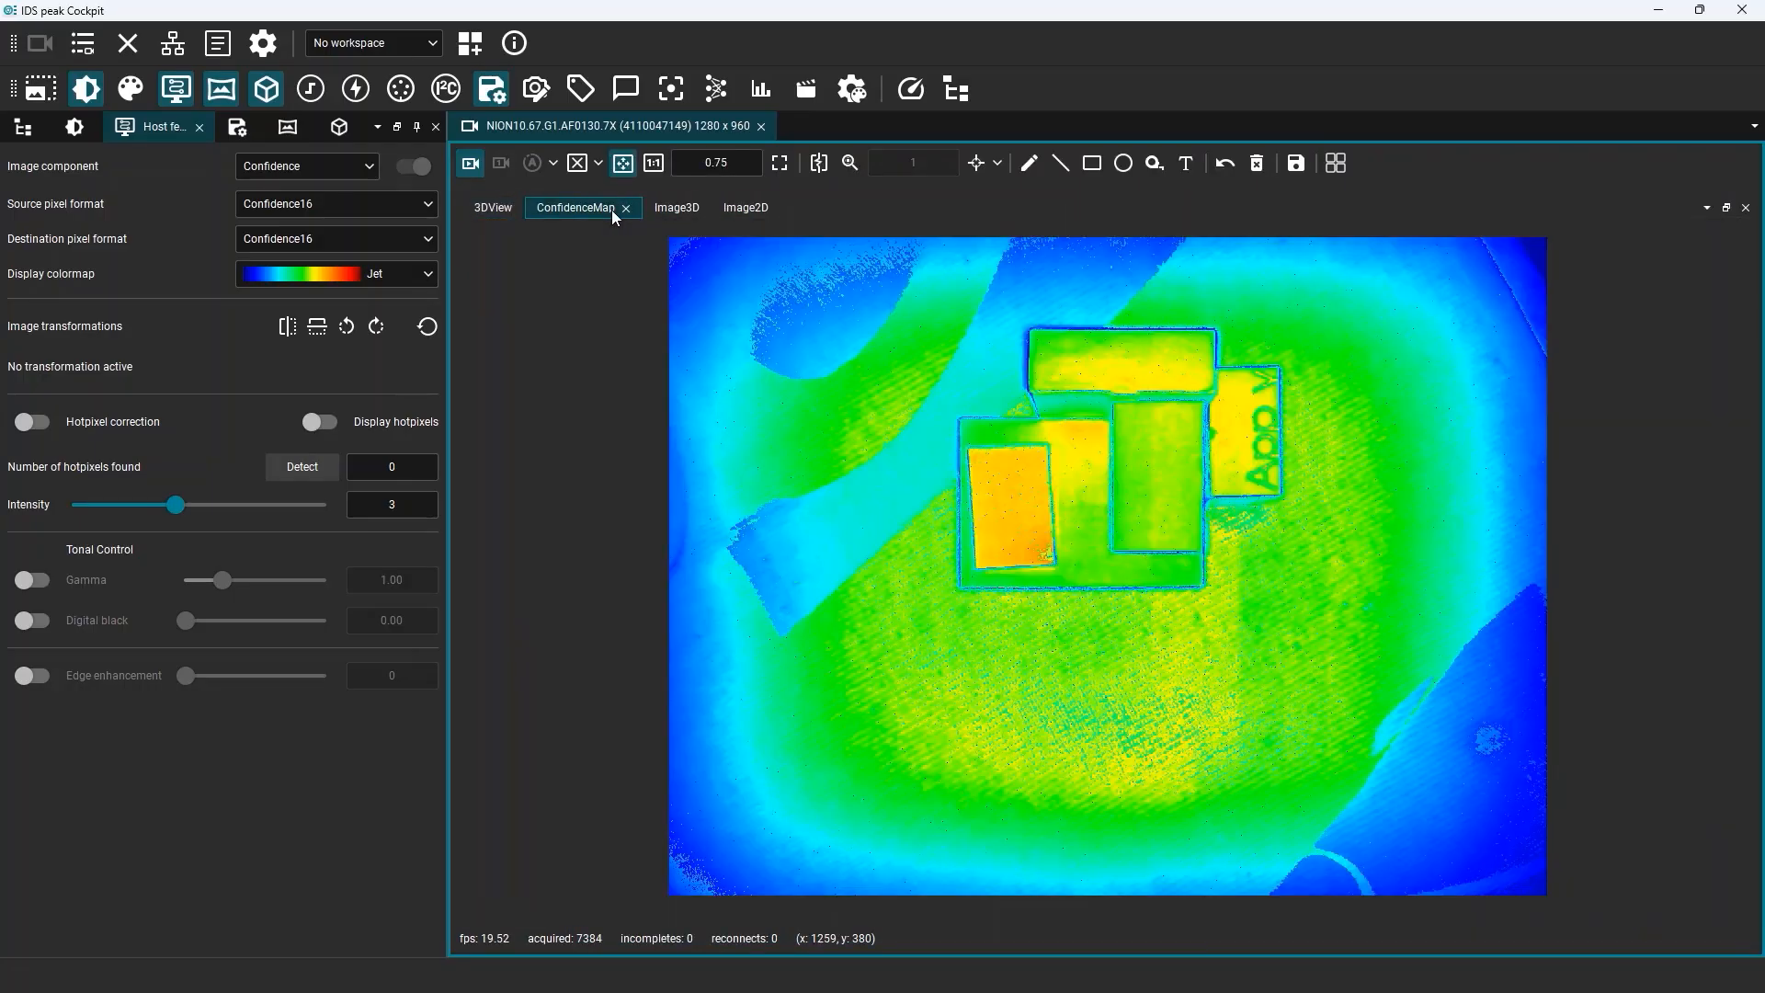
pyautogui.click(691, 206)
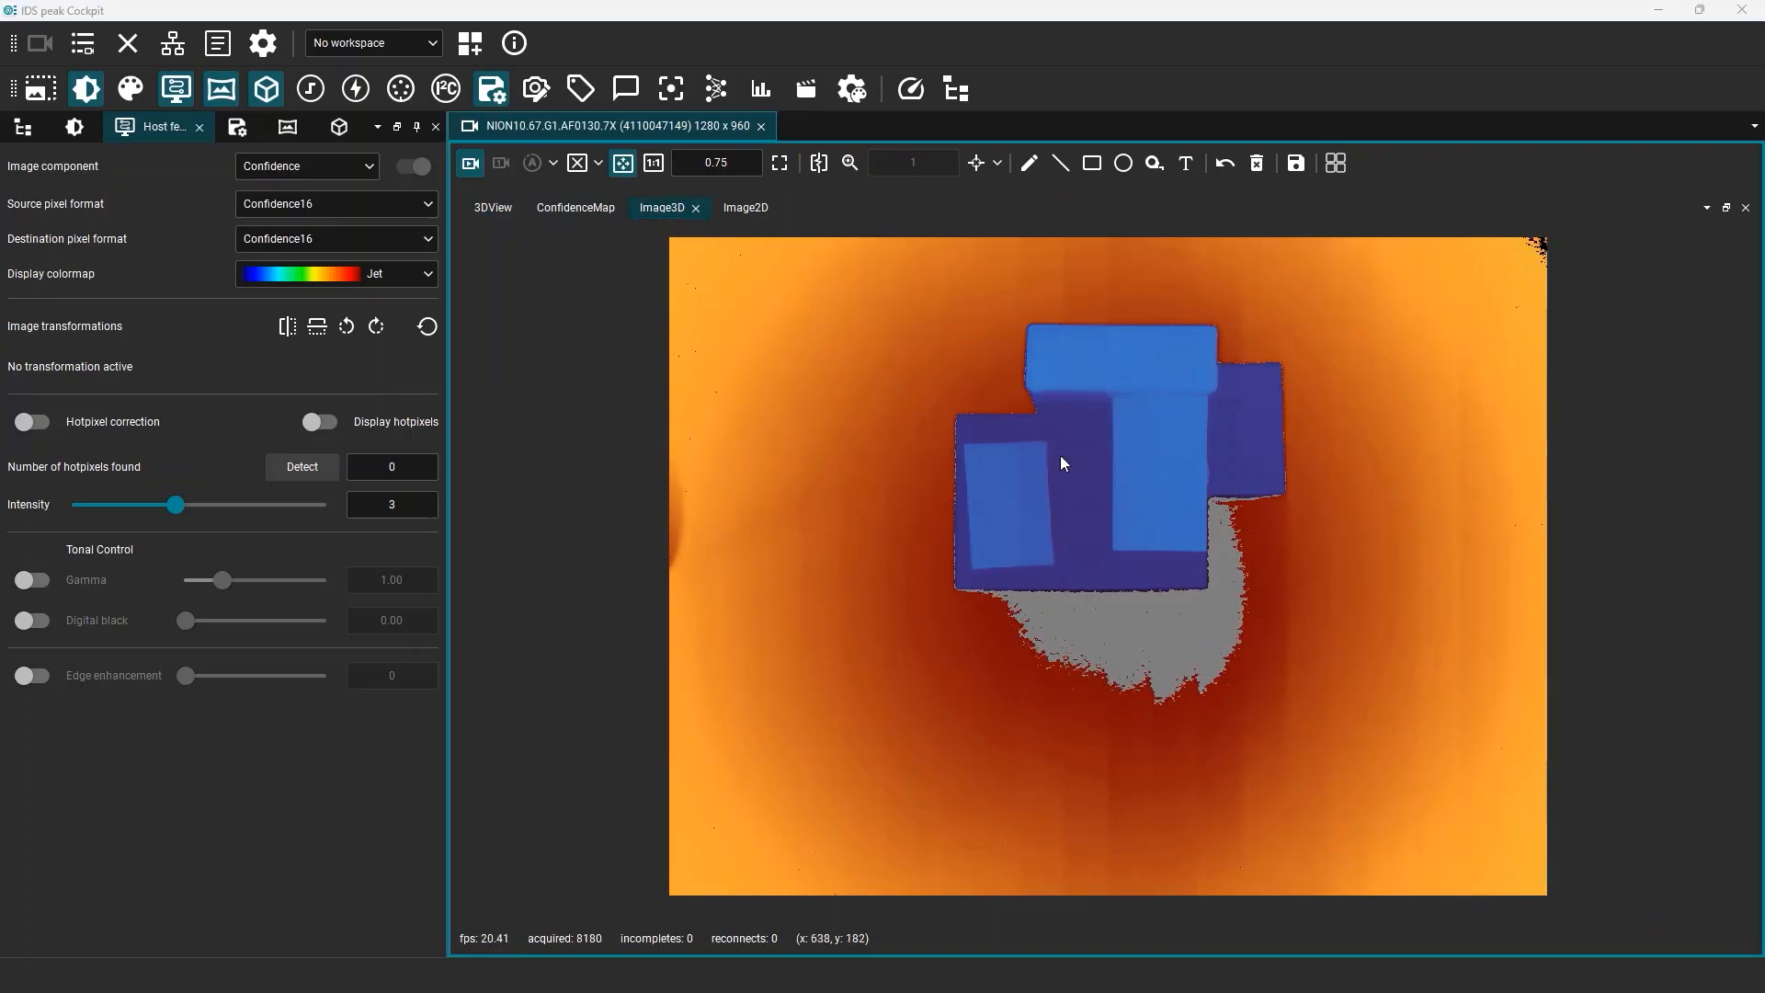
# Save the current layout as a workspace named "Nion", leaving image processing settings, annotations and camera parameters out
pyautogui.click(470, 43)
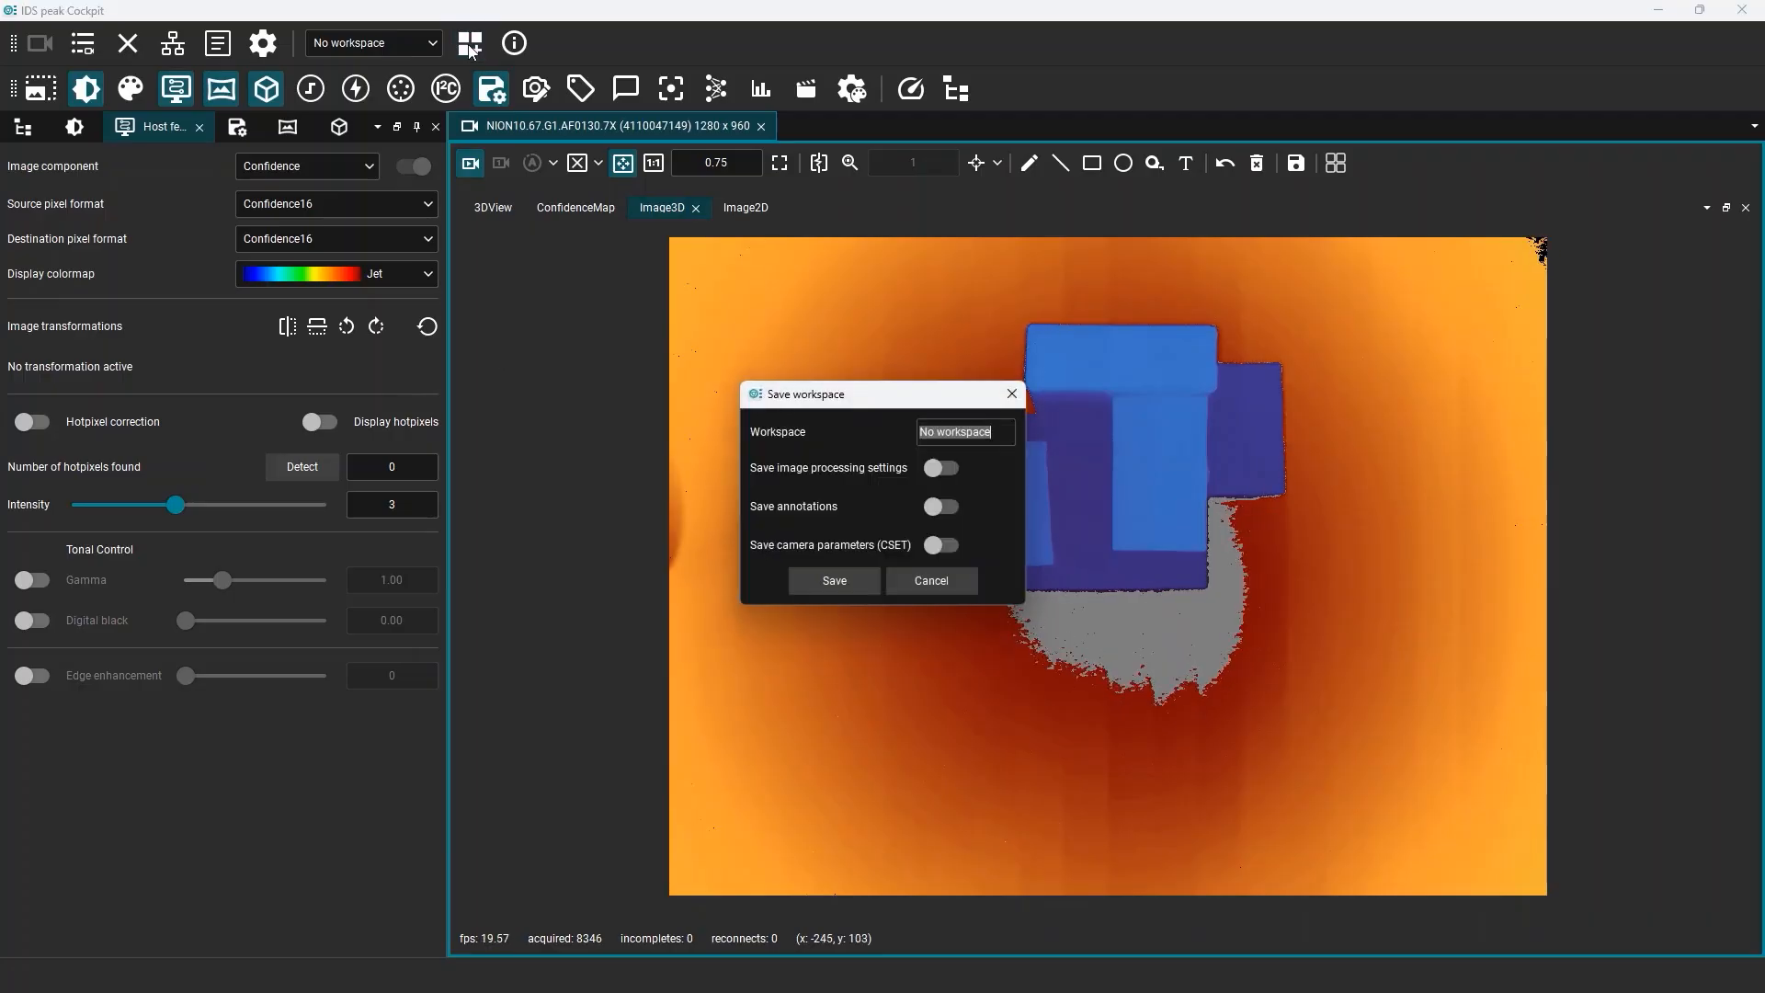
pyautogui.write('Nion')
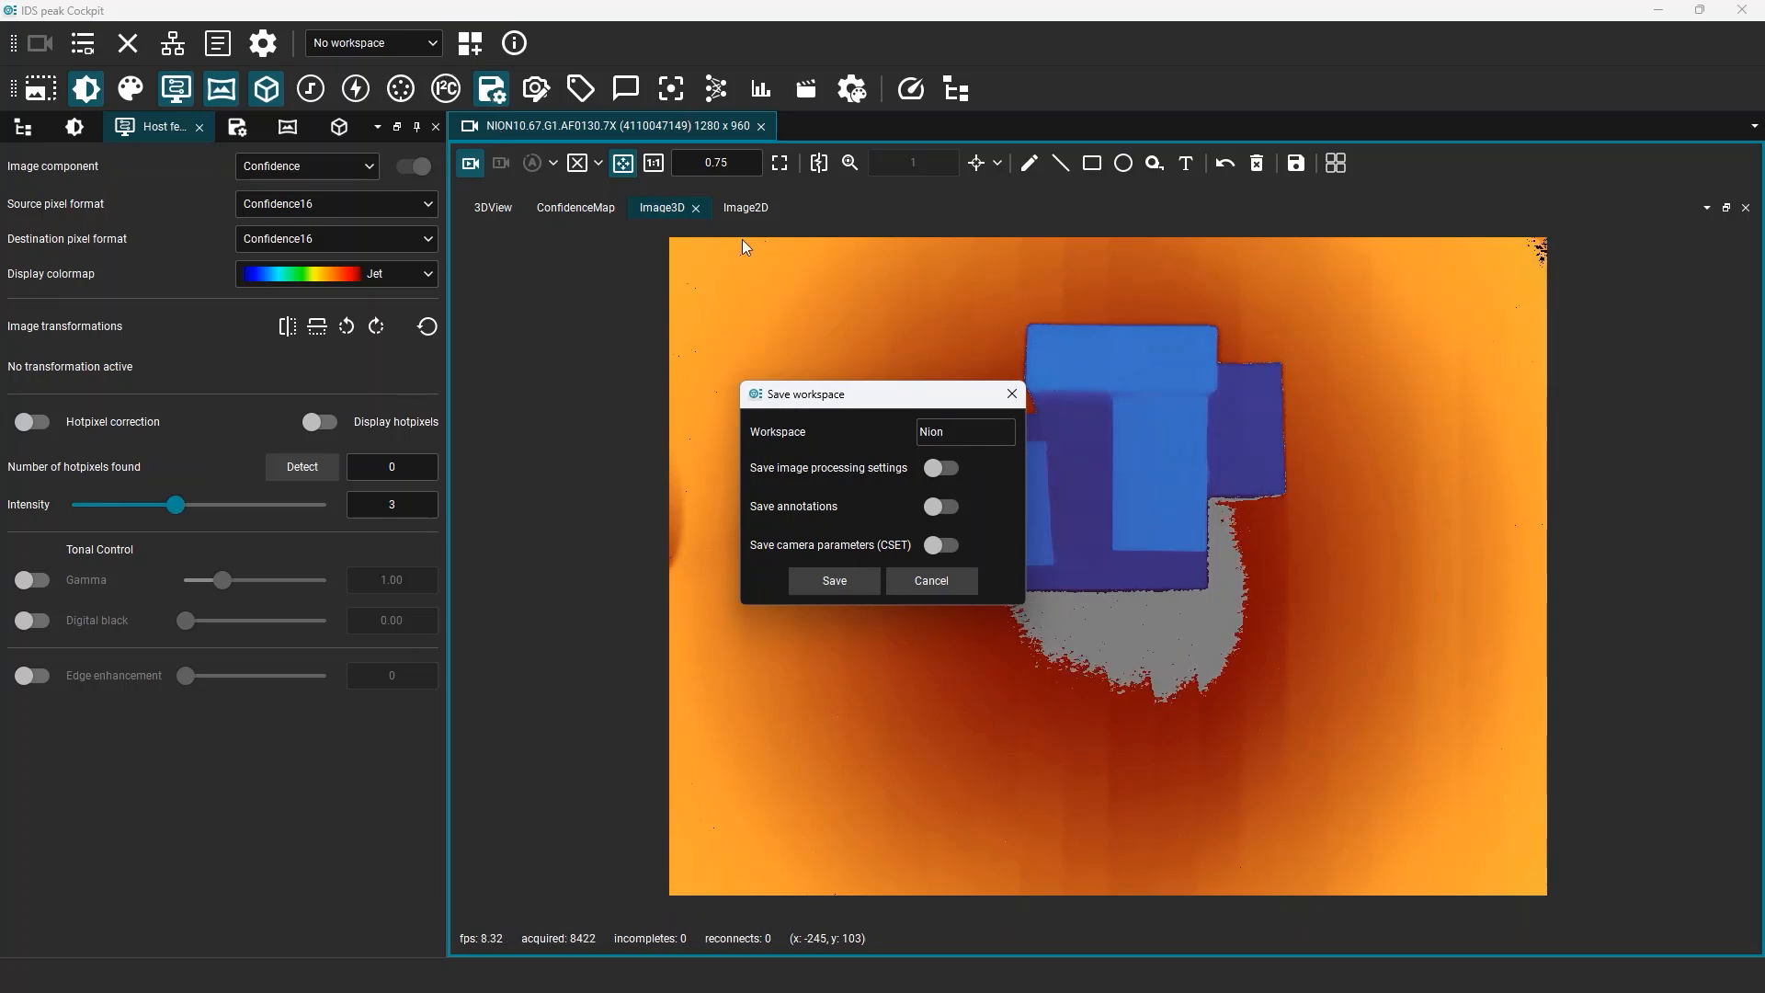
pyautogui.click(842, 582)
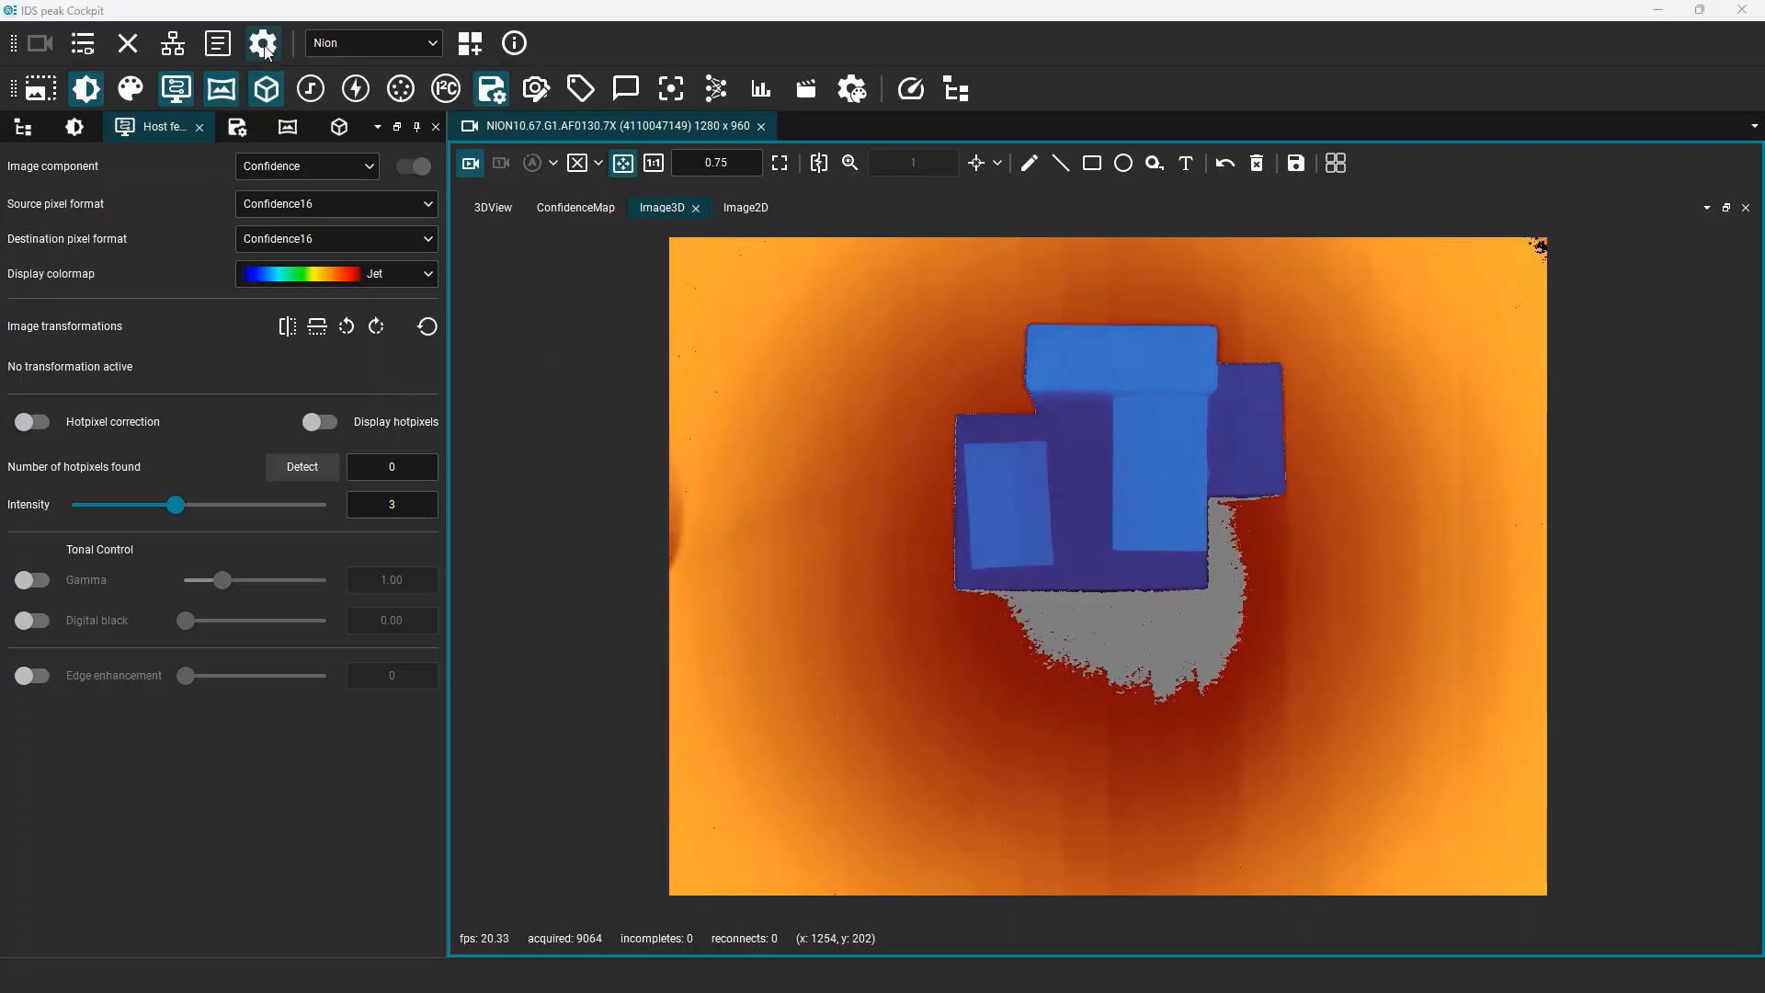
# Set "Nion" as the default workspace in the application options and close the options
pyautogui.click(263, 44)
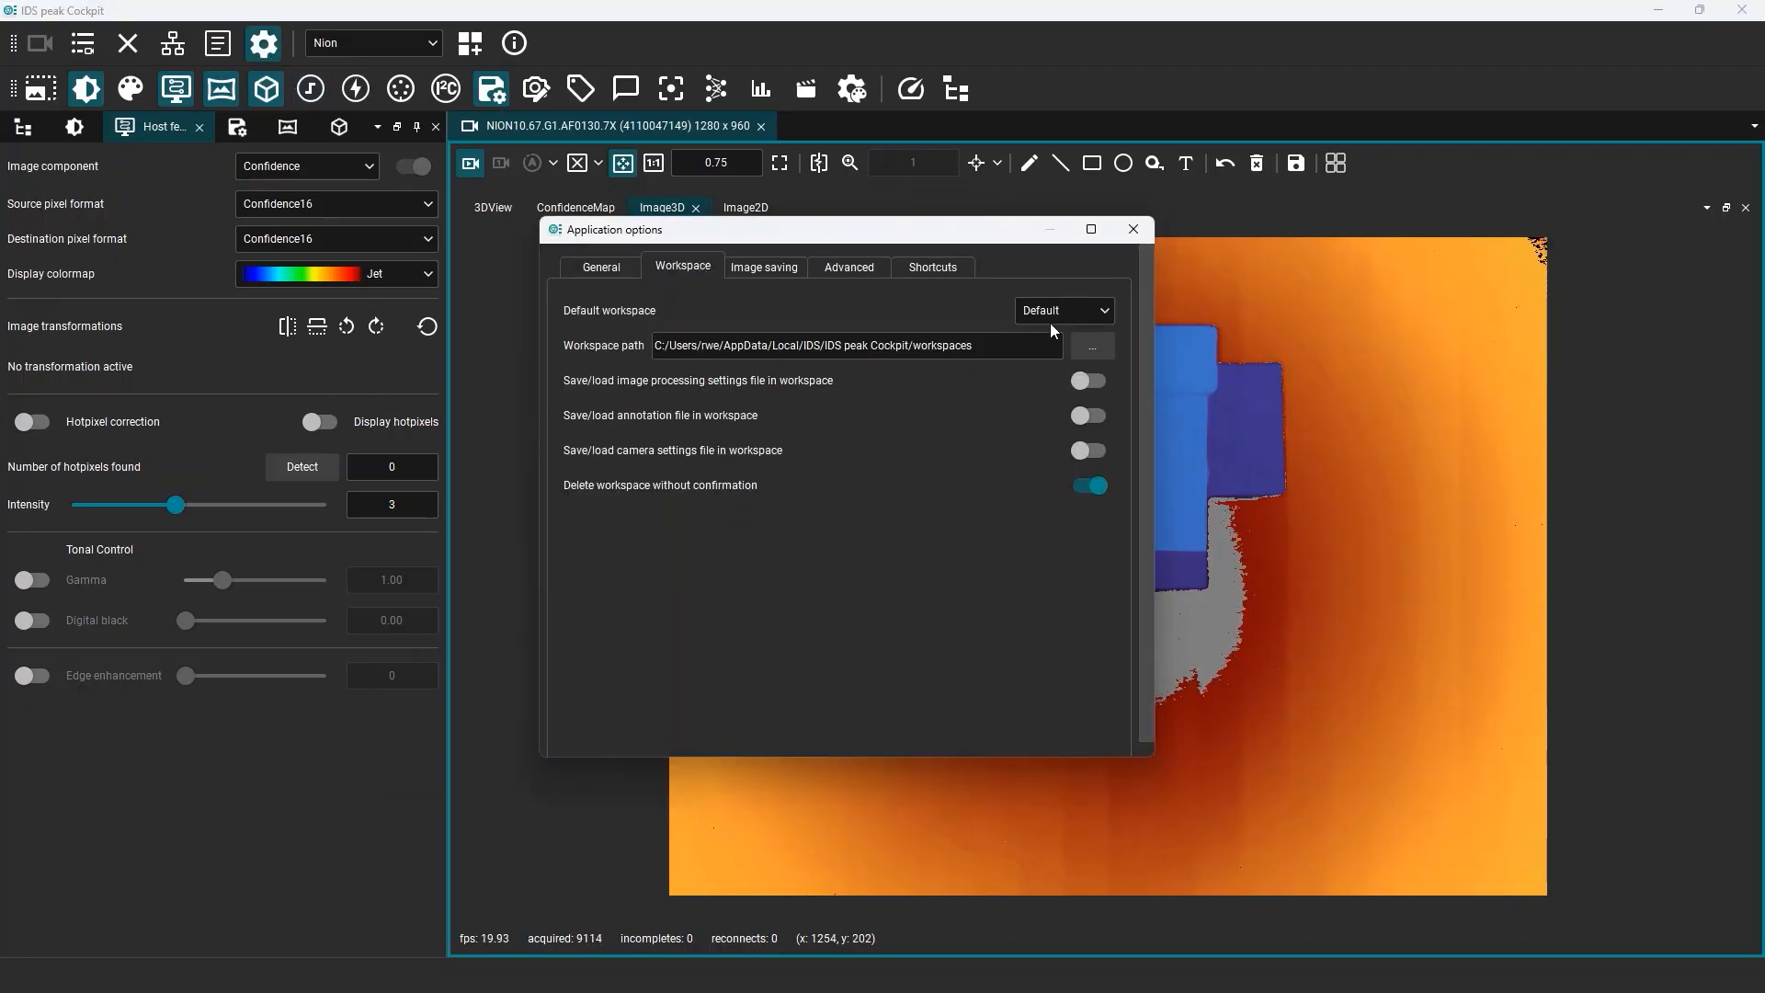
pyautogui.click(1111, 311)
pyautogui.click(1073, 390)
pyautogui.click(1138, 227)
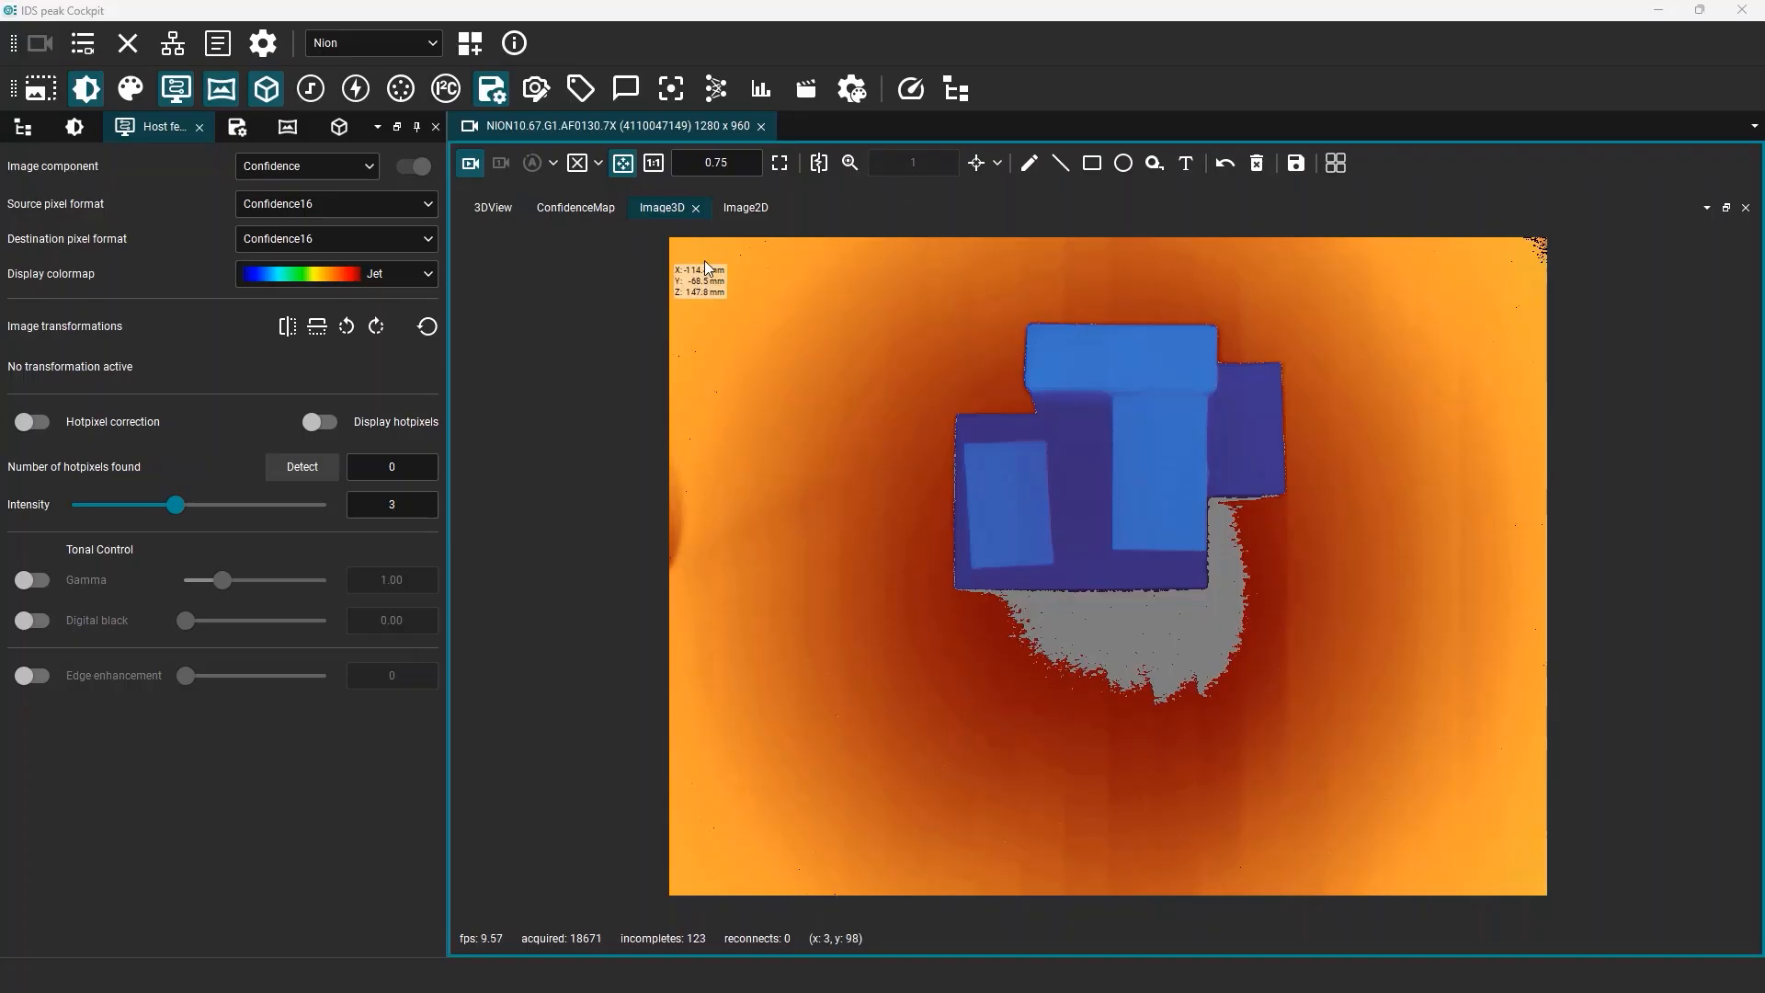
# With the Image2D view displayed, set the camera's frame rate to 14.23 fps and its exposure time to 0.850 ms
pyautogui.click(752, 207)
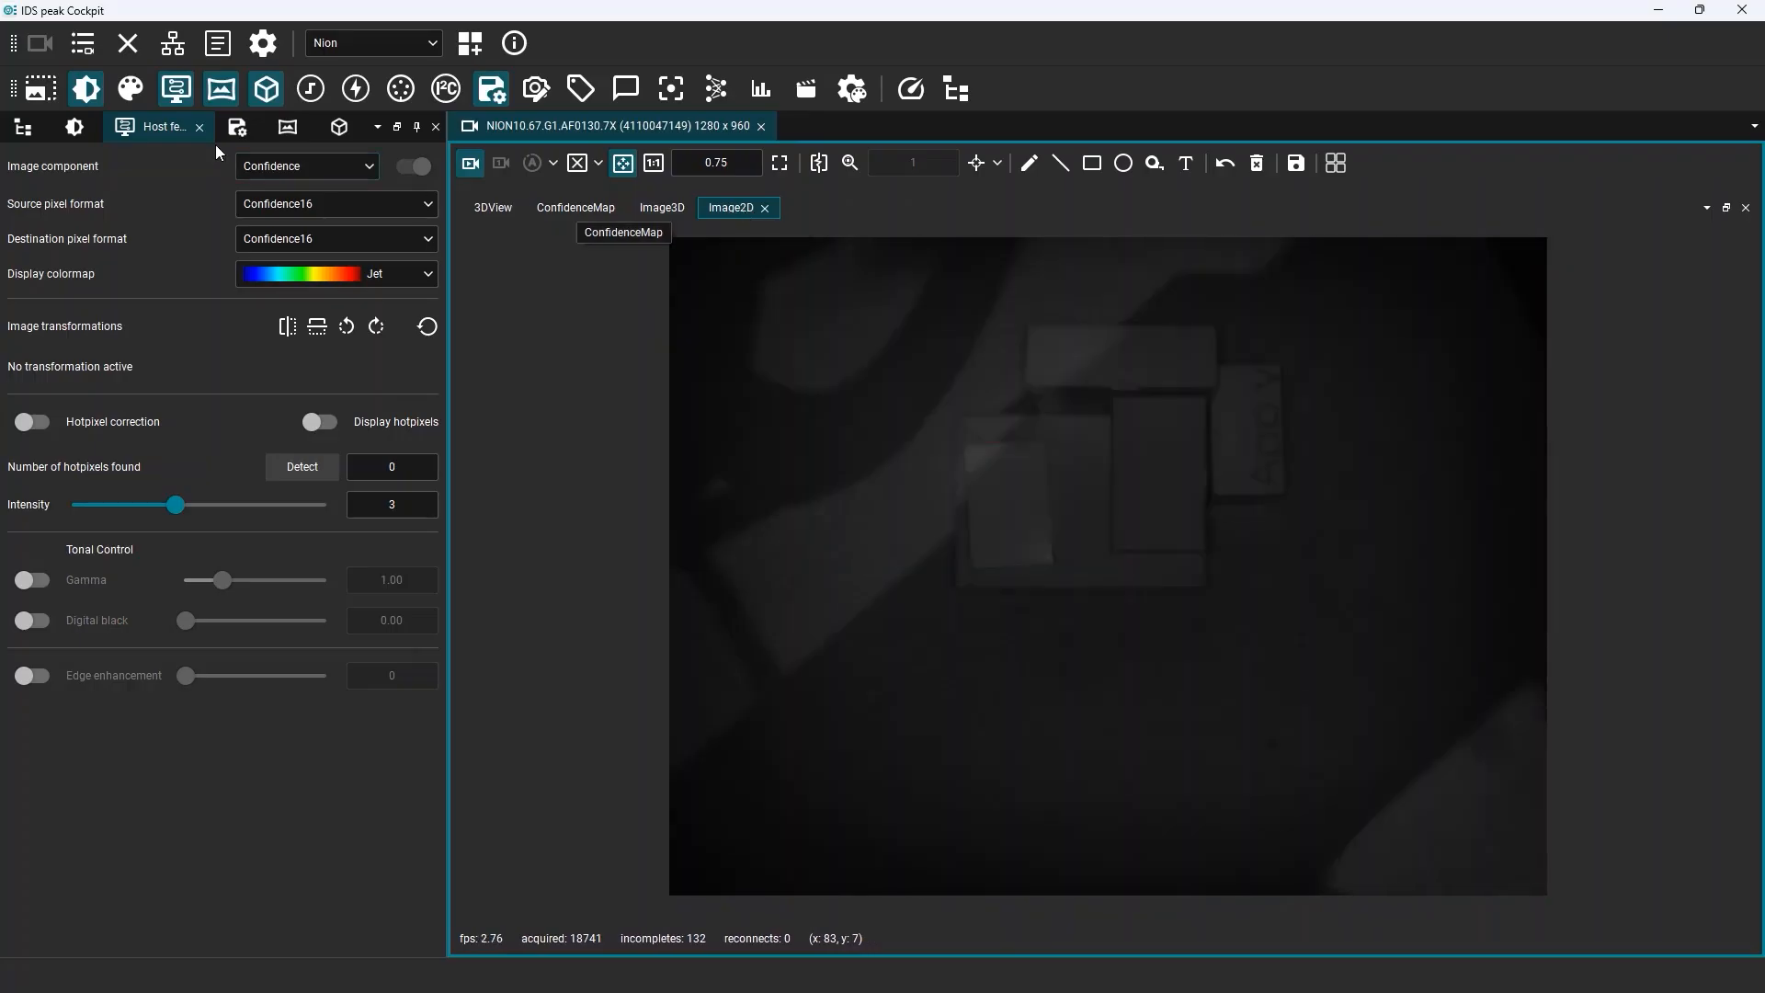
pyautogui.click(76, 128)
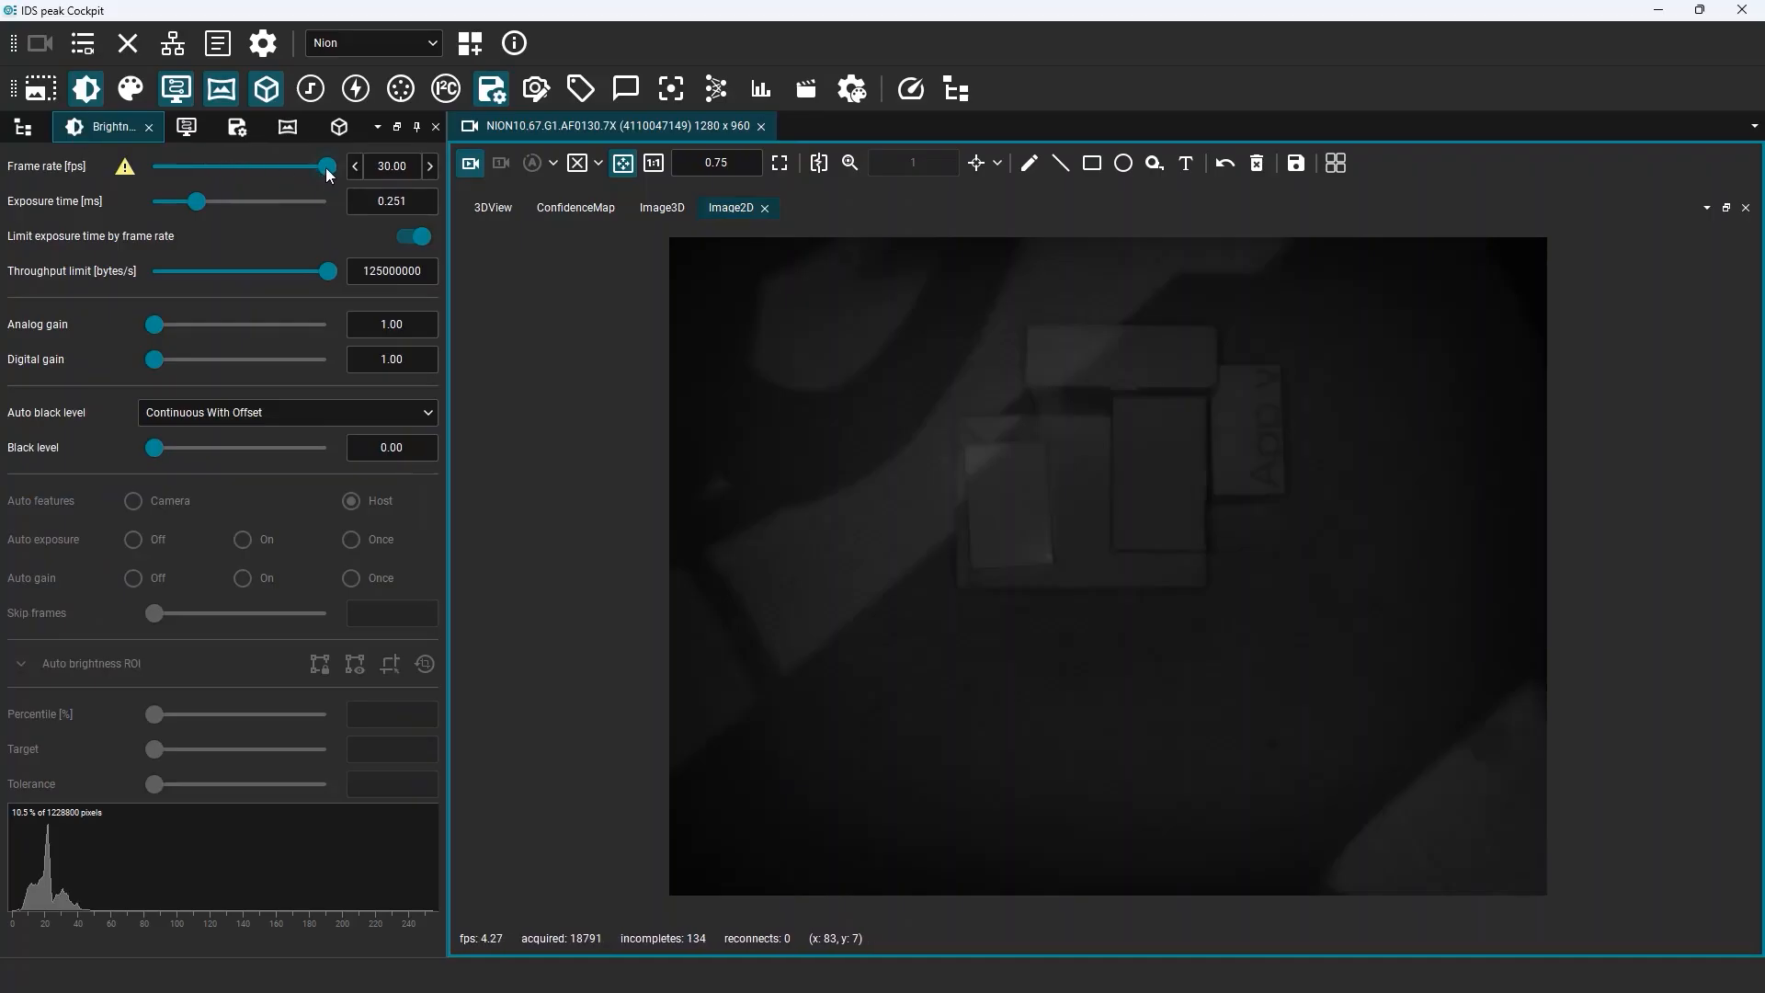
pyautogui.moveTo(326, 167); pyautogui.dragTo(234, 184)
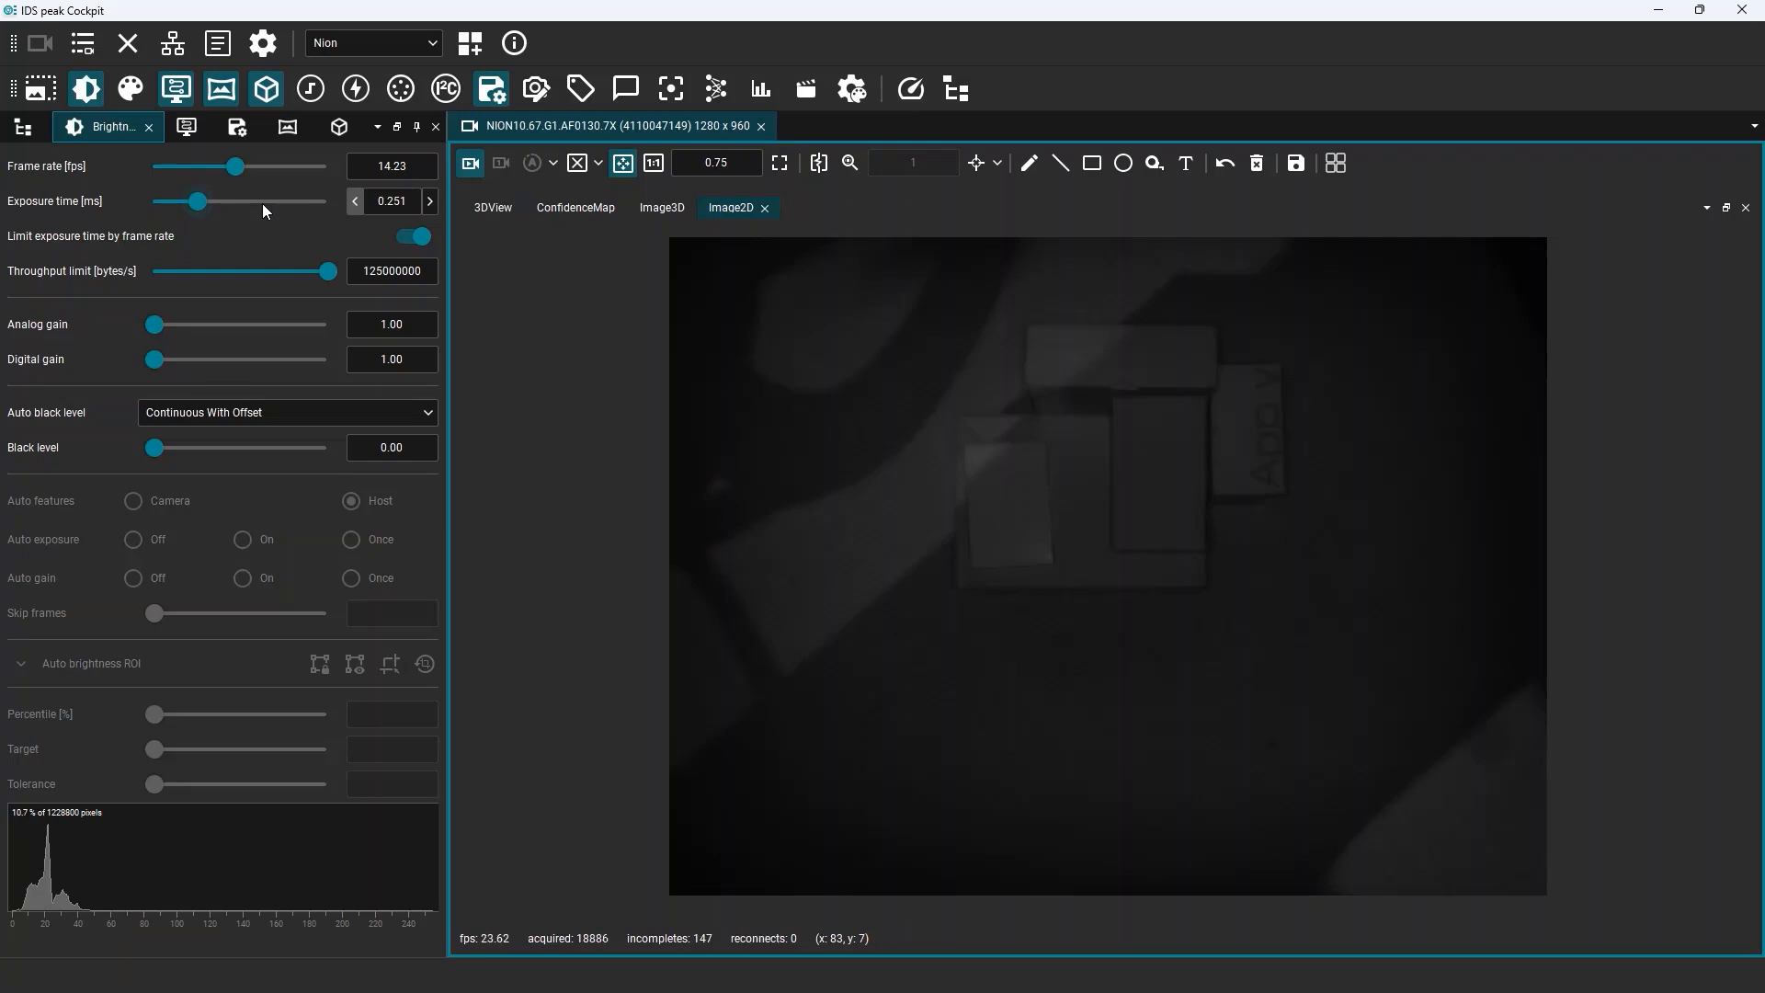
pyautogui.moveTo(200, 200); pyautogui.dragTo(301, 208)
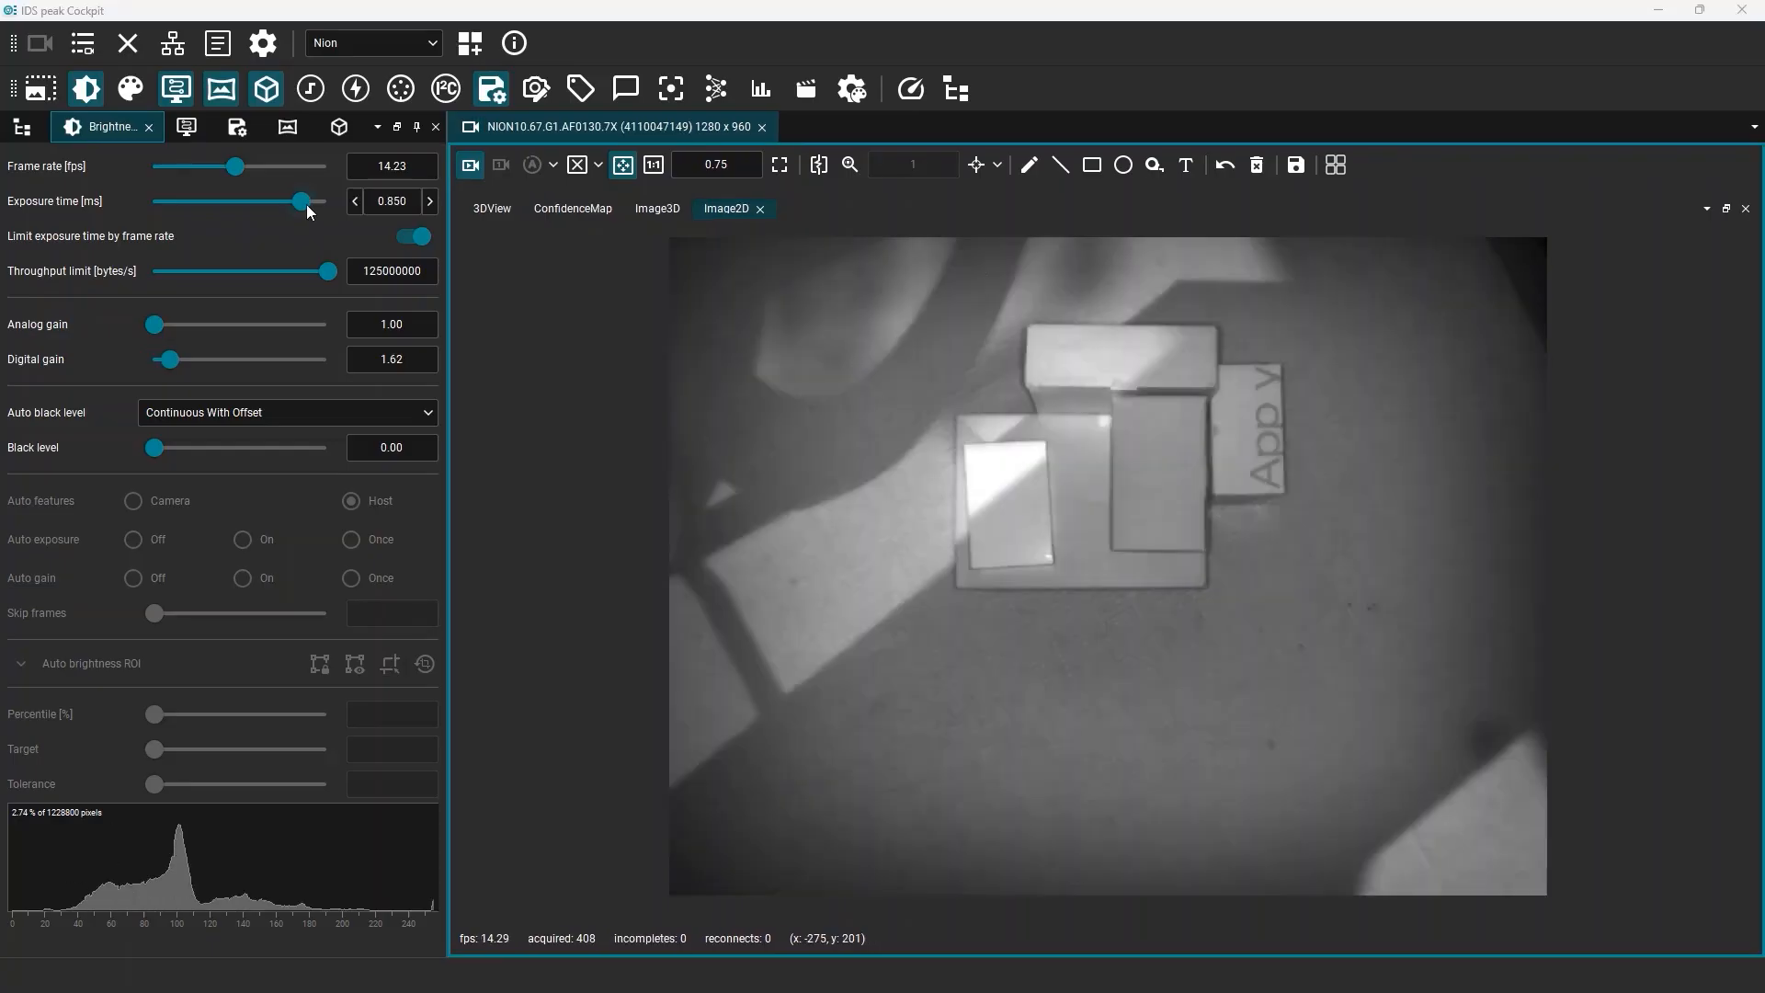
# Lower the exposure time to 0.168 ms while comparing the ConfidenceMap and Image2D views, and set the digital gain to 3.48
pyautogui.click(573, 211)
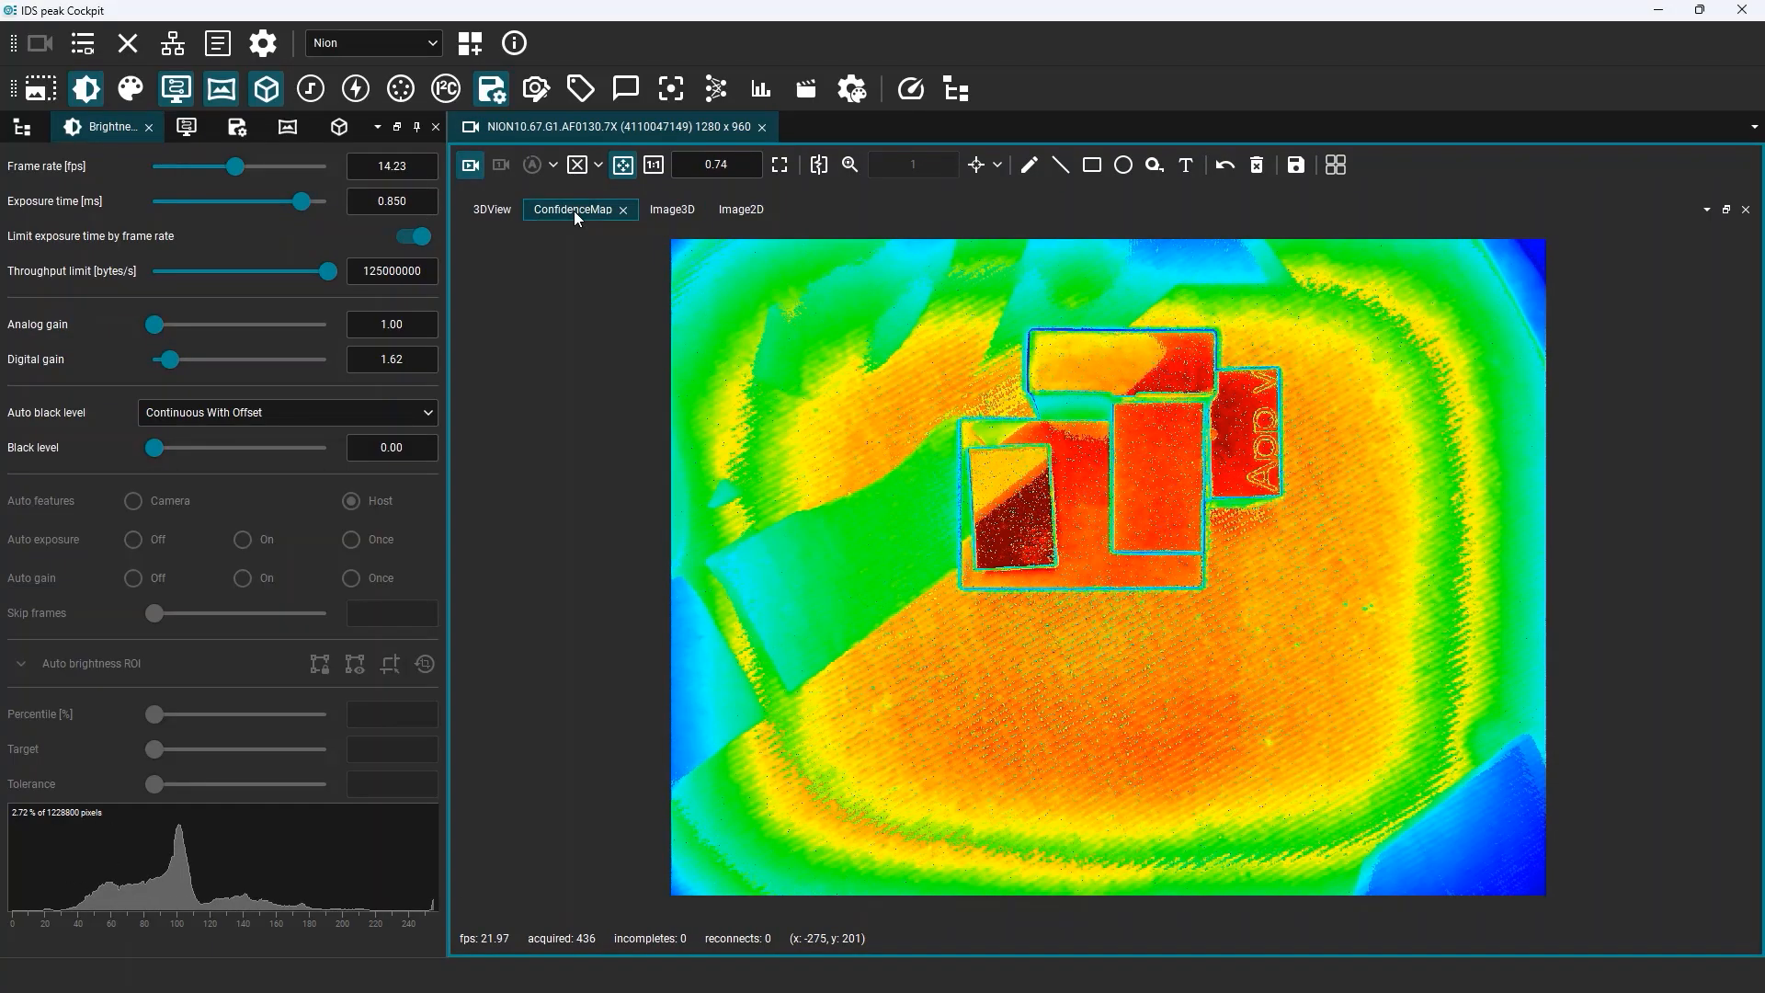
pyautogui.moveTo(302, 201); pyautogui.dragTo(246, 205)
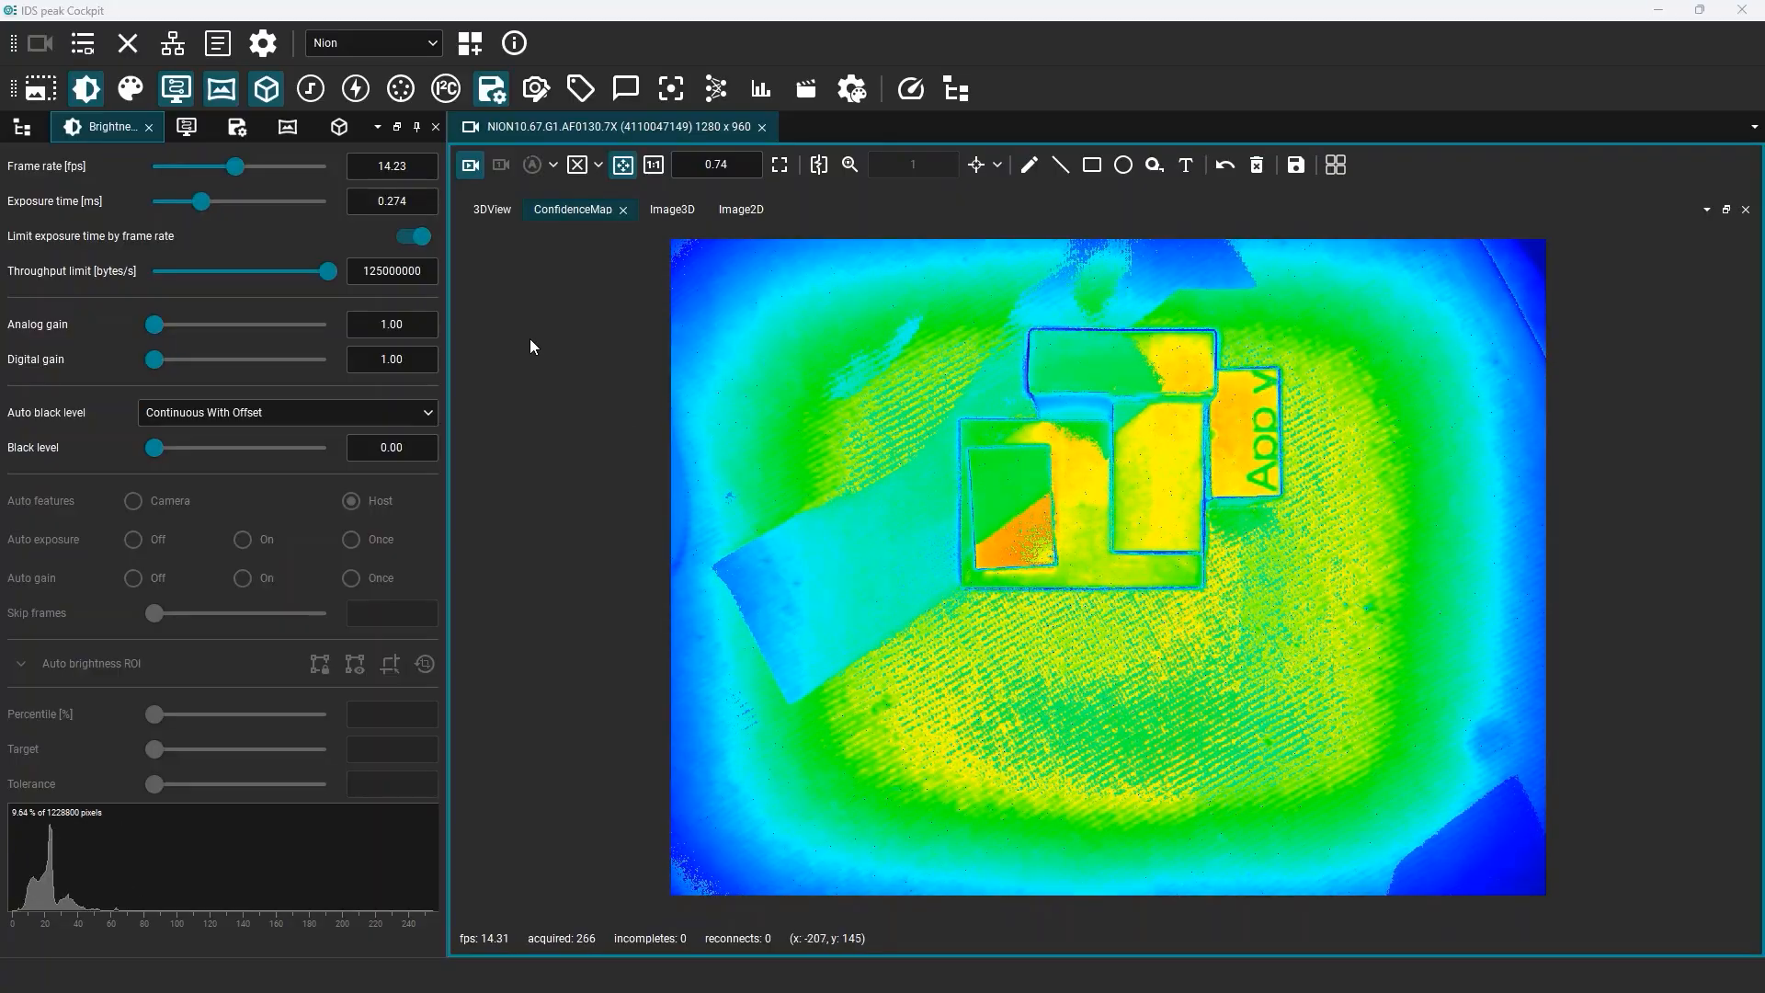
pyautogui.click(745, 210)
pyautogui.moveTo(202, 204); pyautogui.dragTo(182, 201)
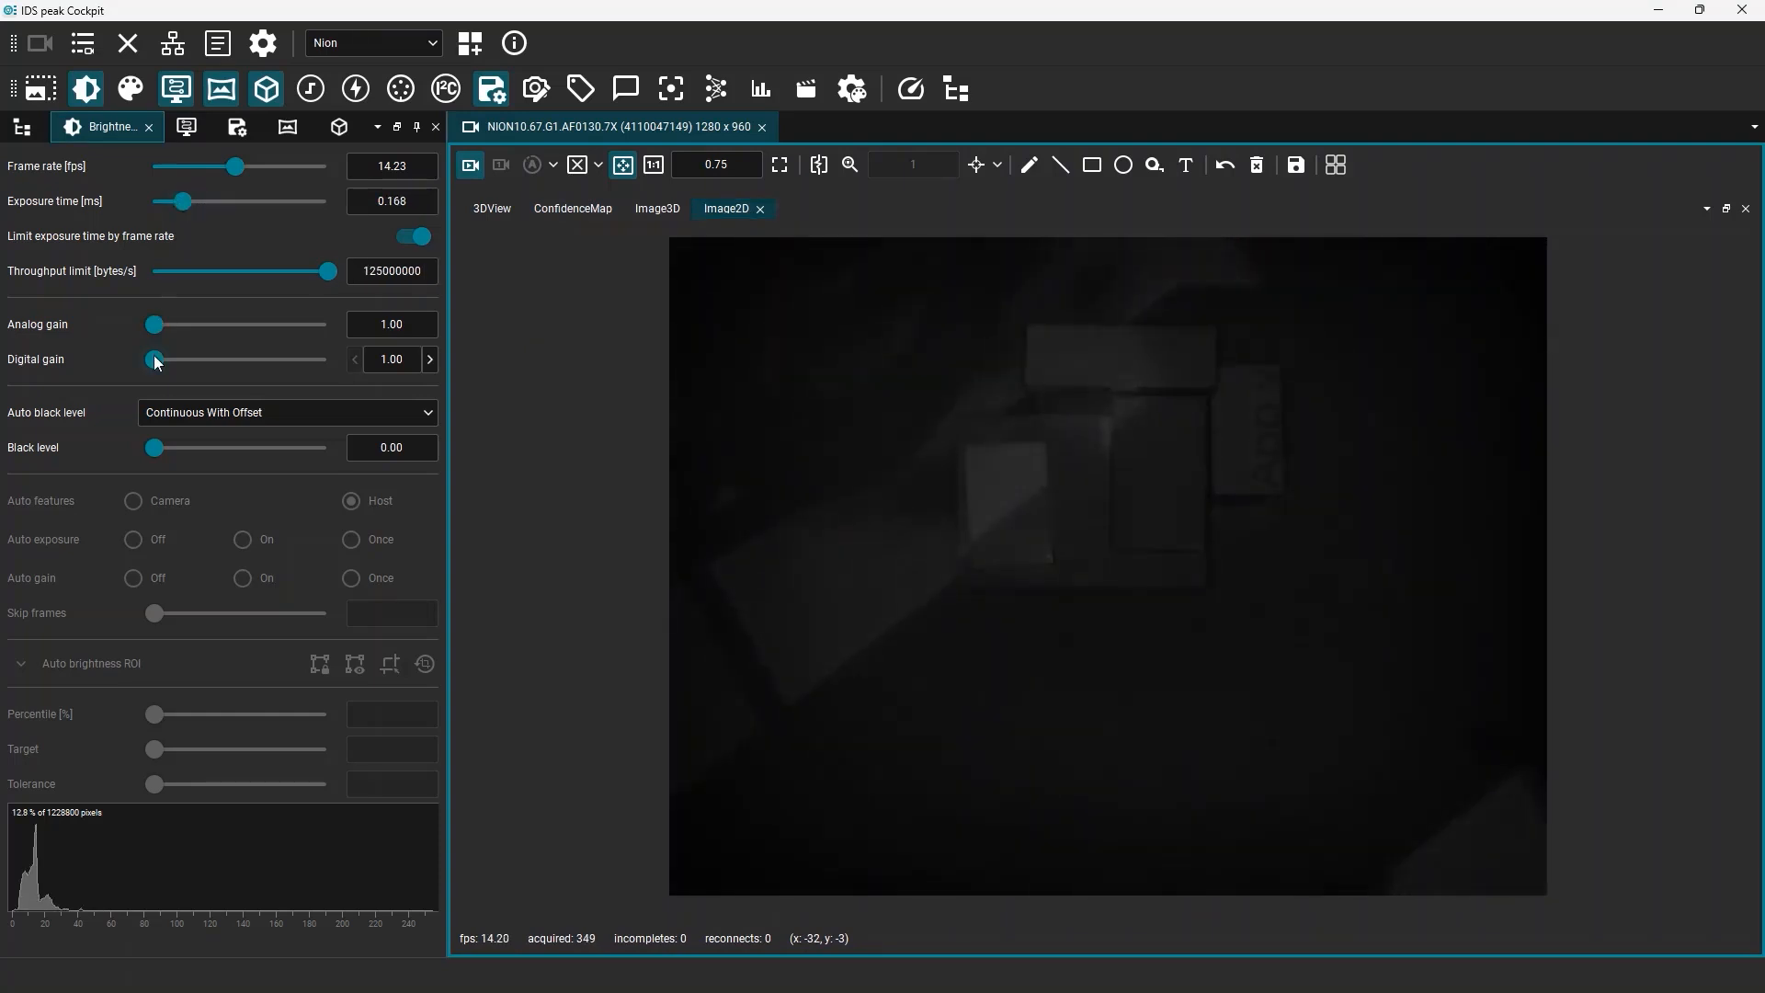
pyautogui.moveTo(155, 358); pyautogui.dragTo(219, 365)
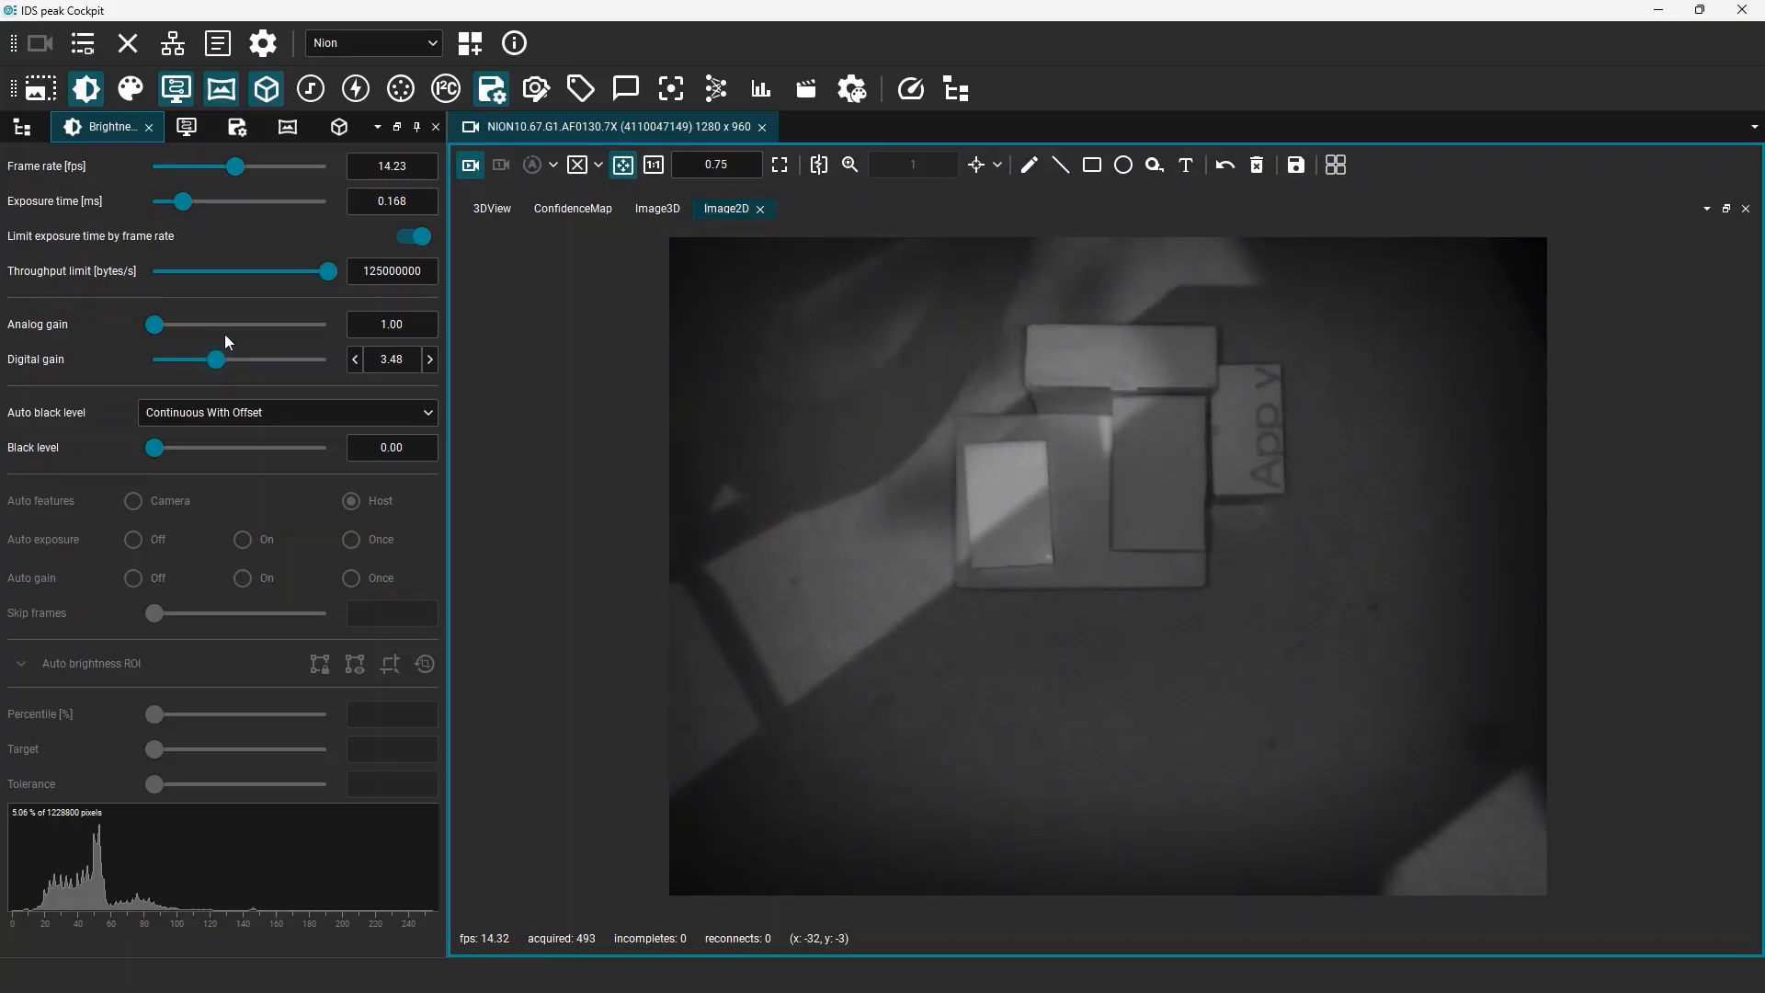
# Enable the Gamma tonal control in the host features and set it to 2.22
pyautogui.click(188, 129)
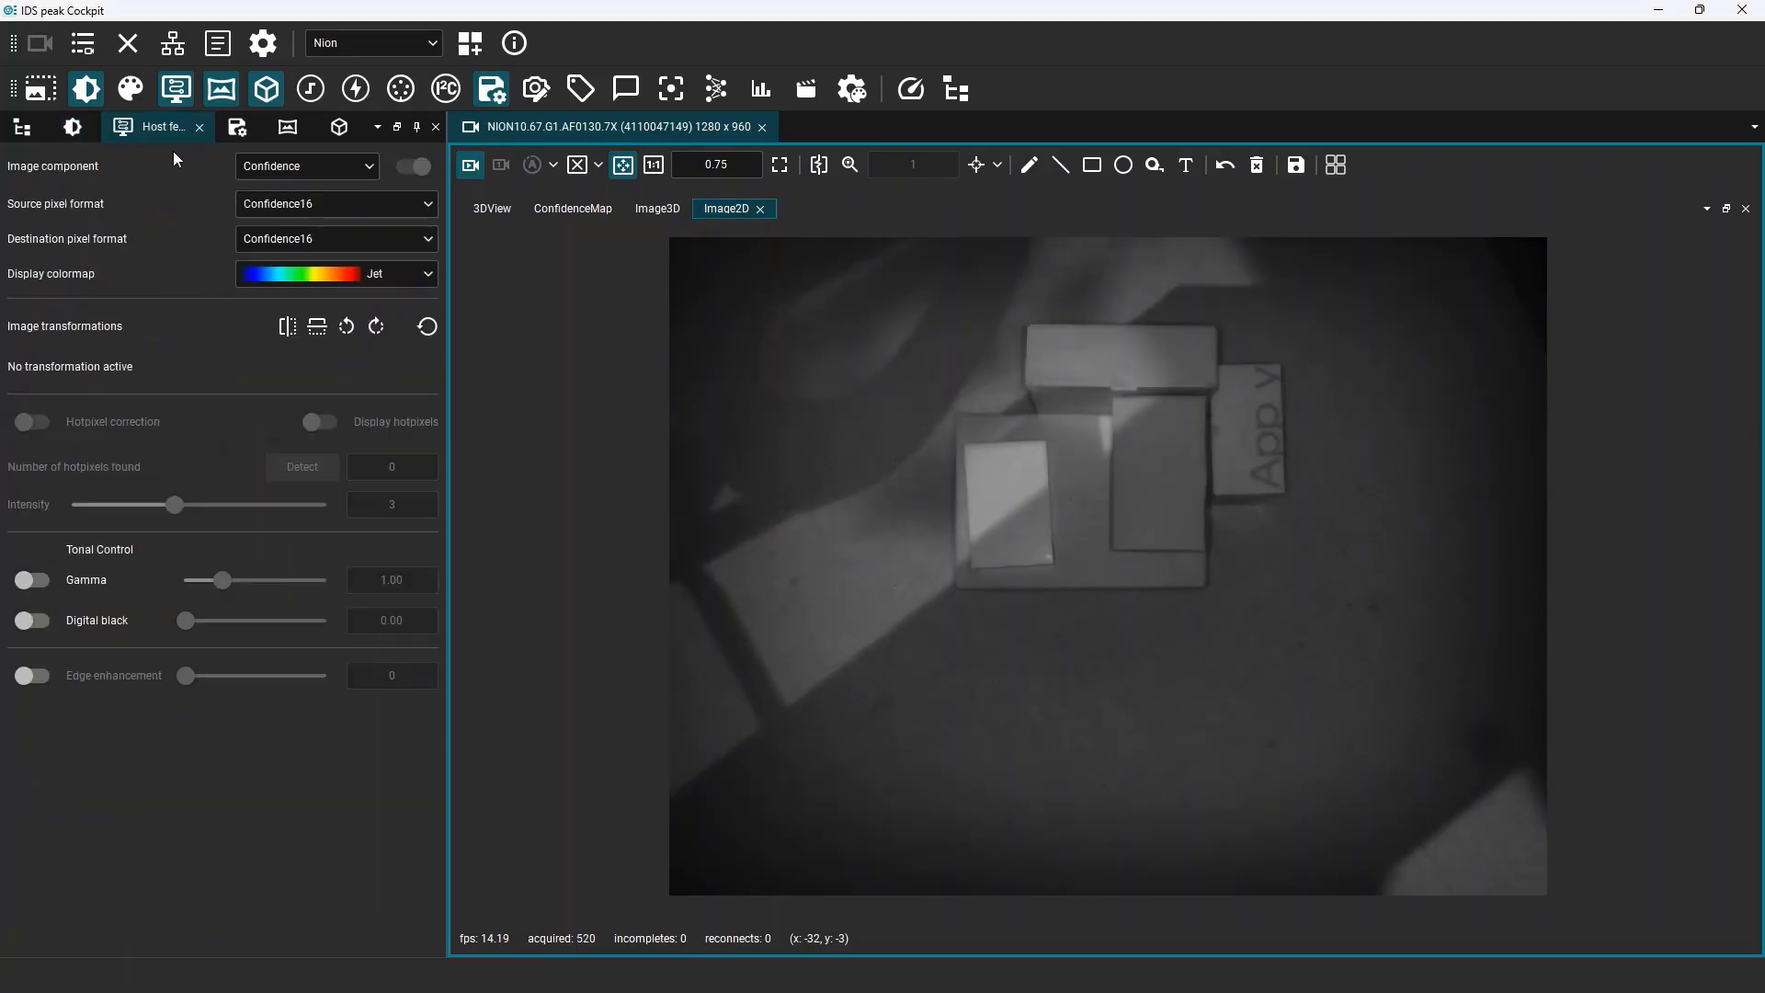
pyautogui.click(31, 580)
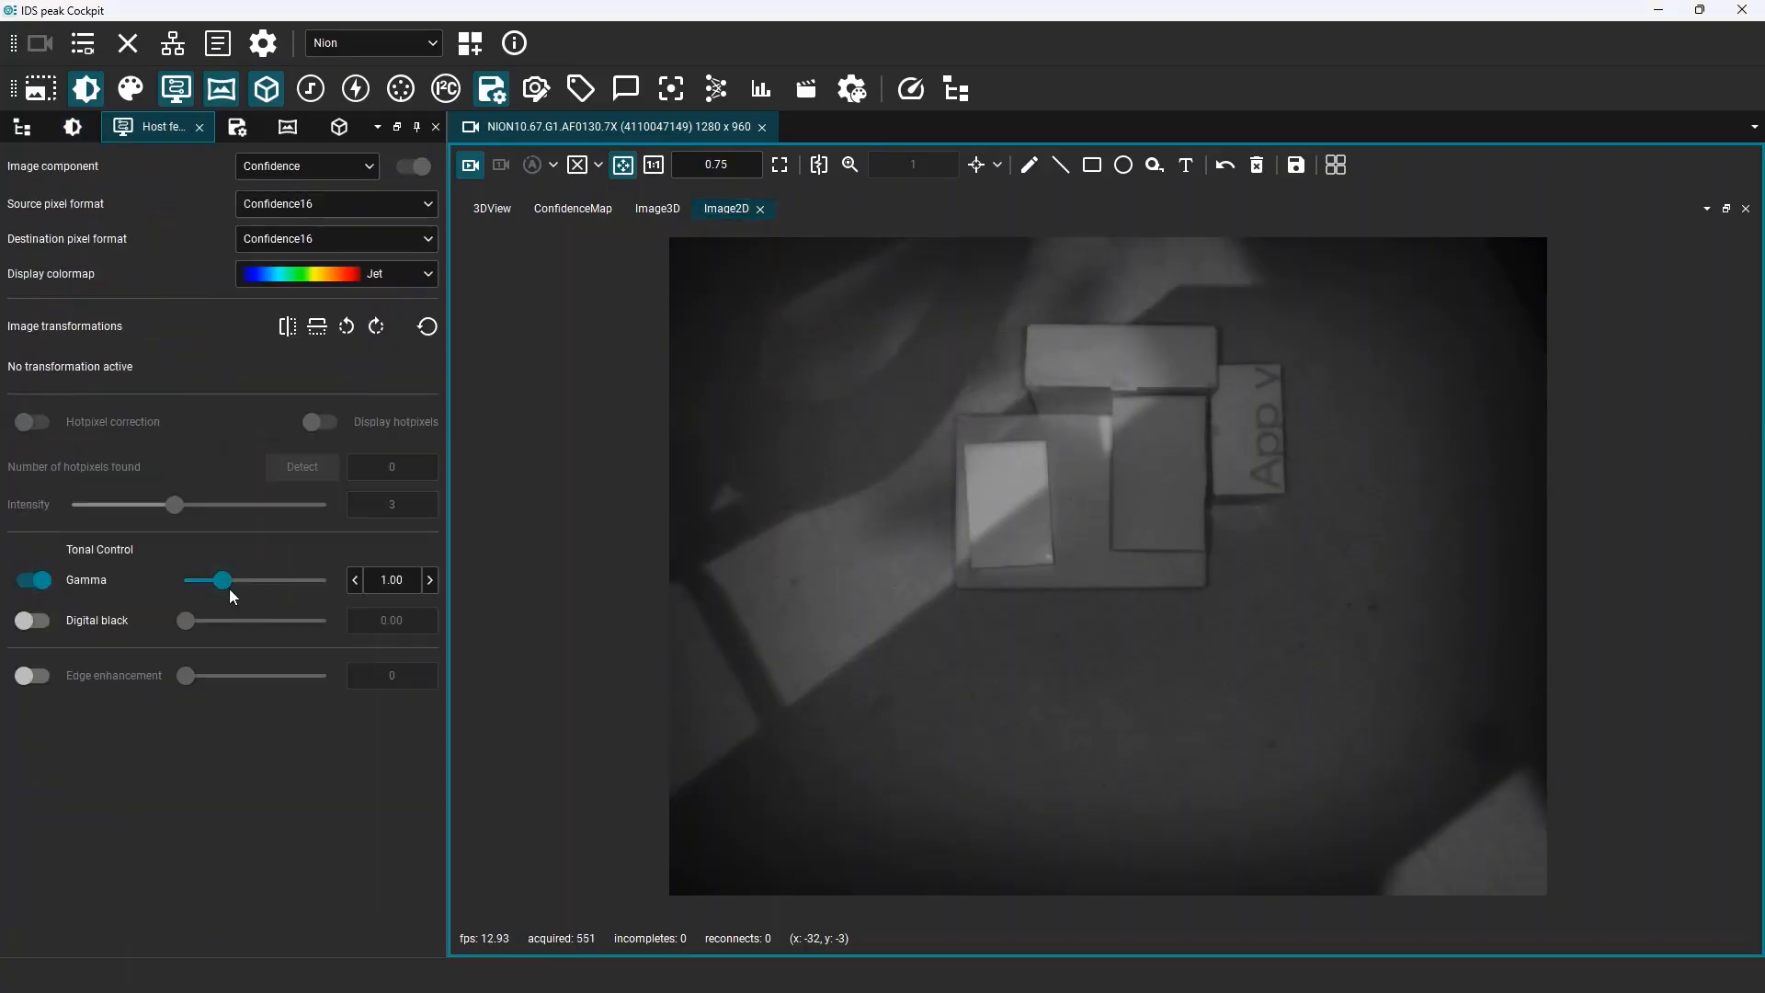
pyautogui.moveTo(235, 581); pyautogui.dragTo(289, 581)
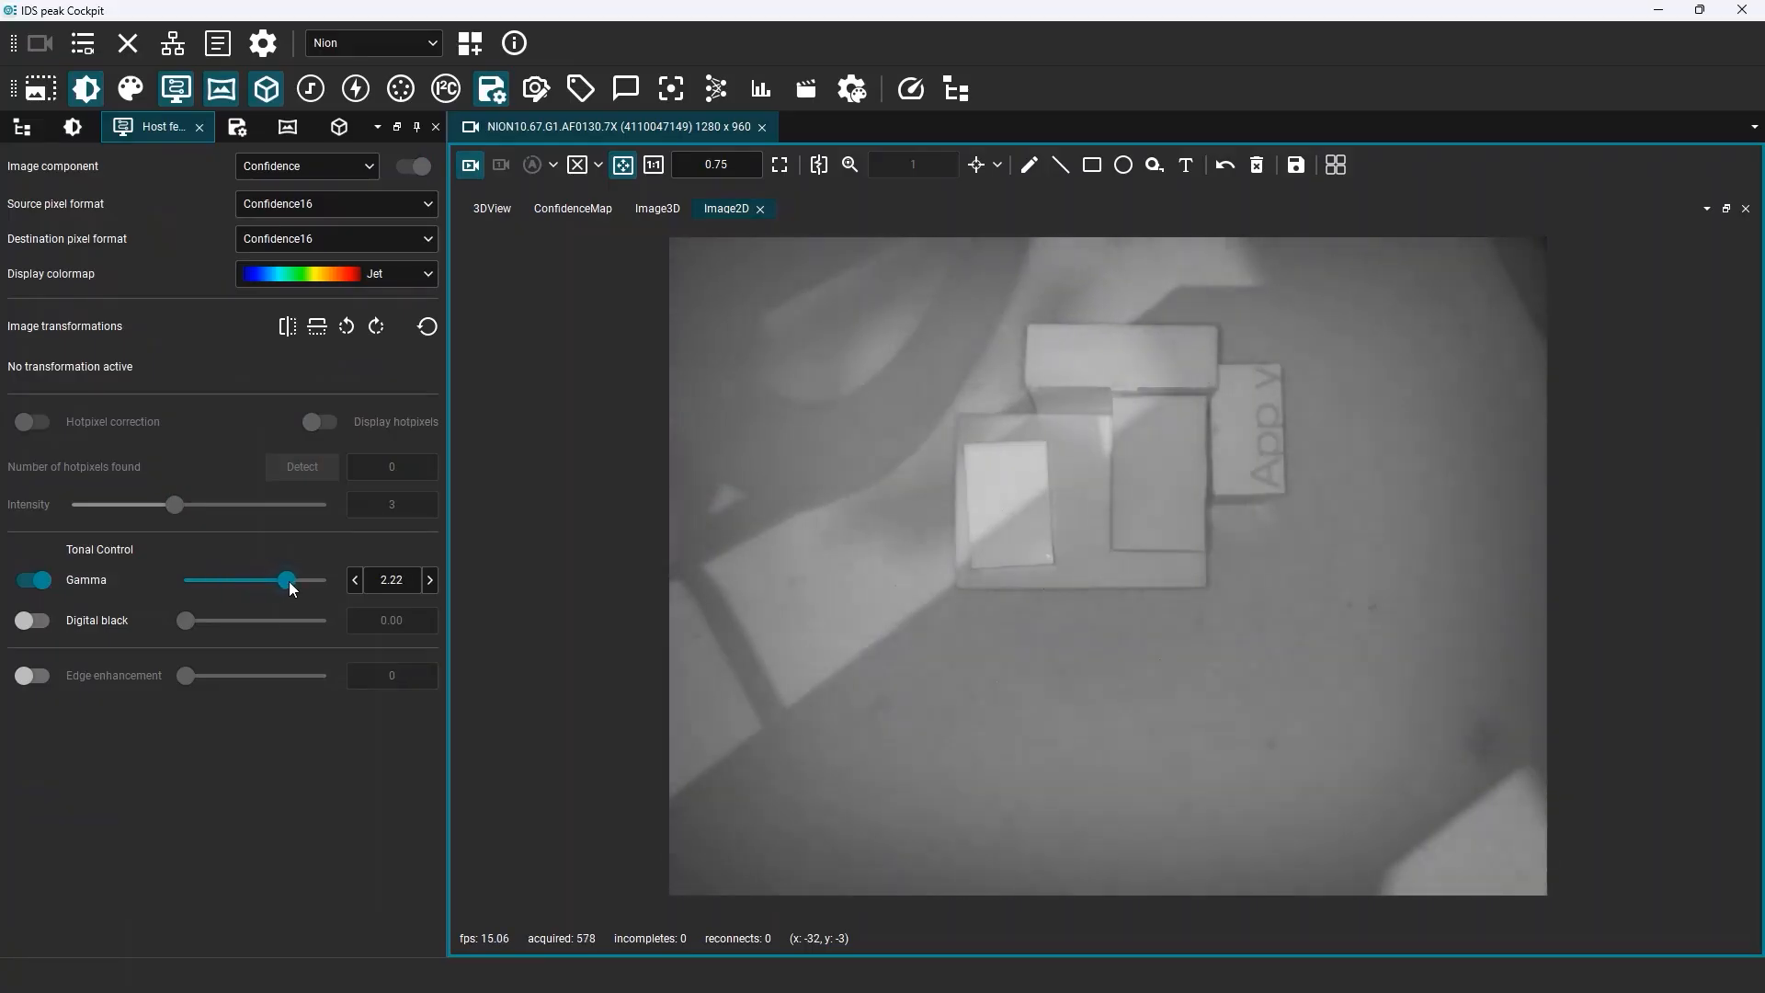
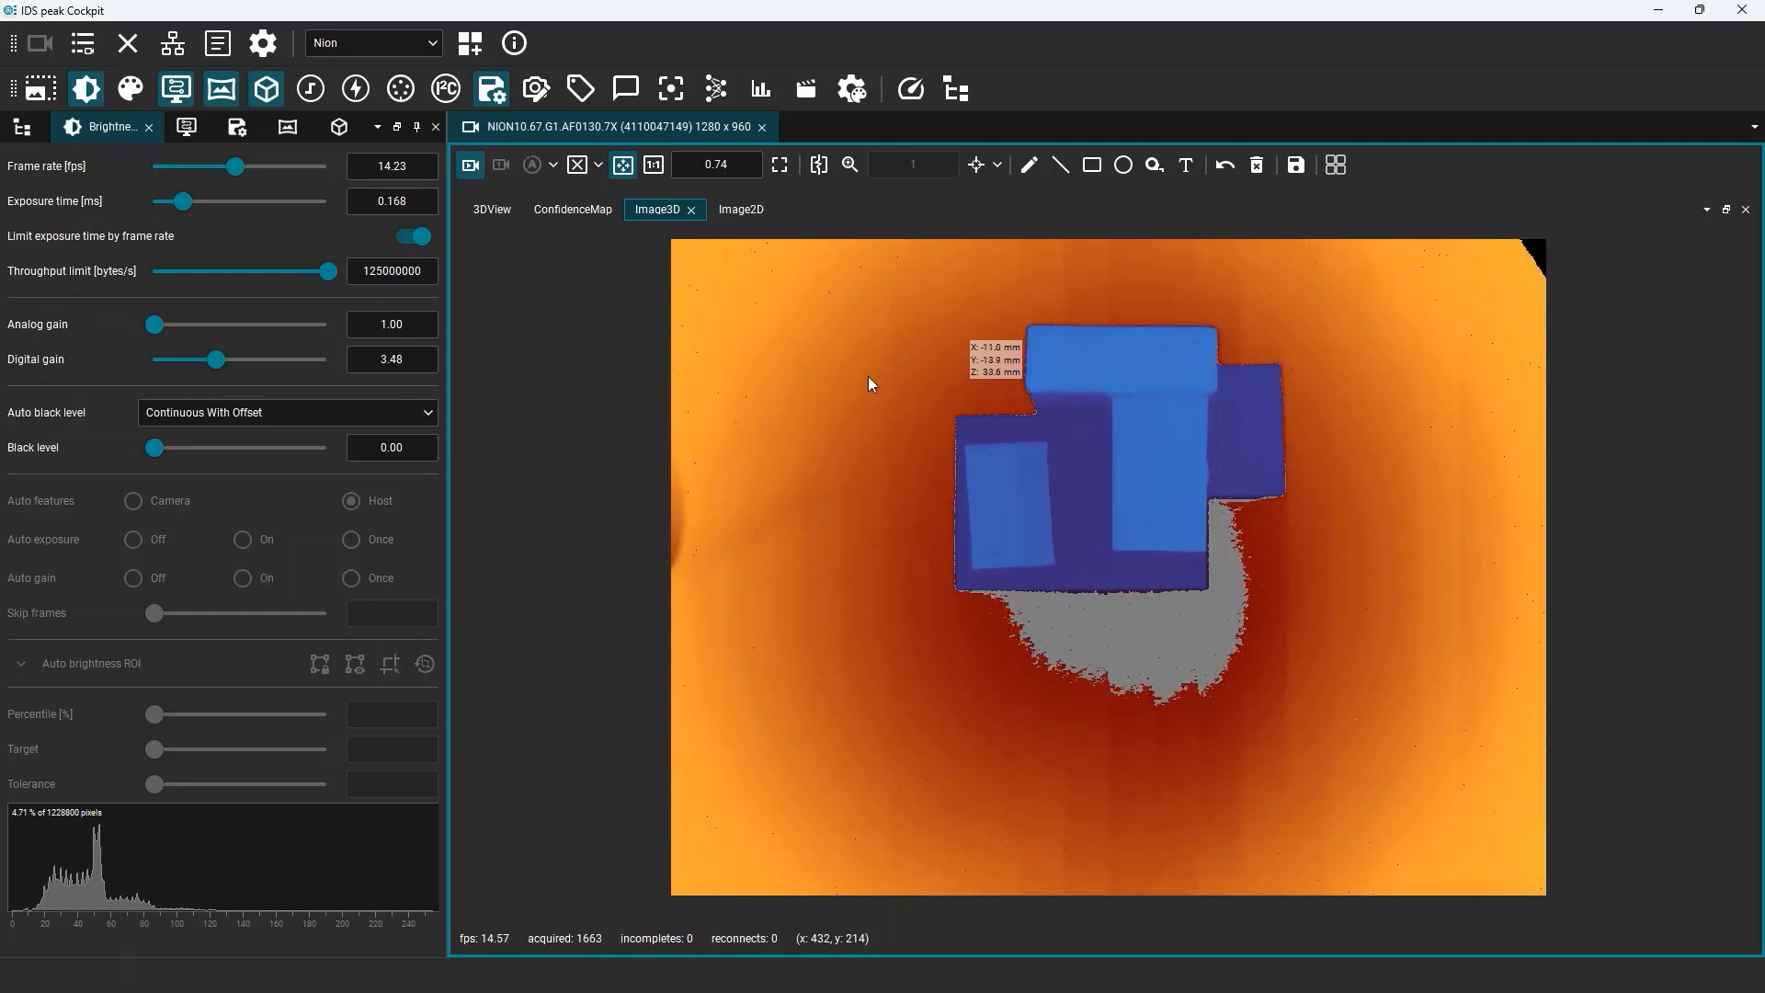
# Try a Threshold Z min of 260.77 mm on the point cloud in 3DView, and return the threshold to -13.07 mm
pyautogui.click(491, 217)
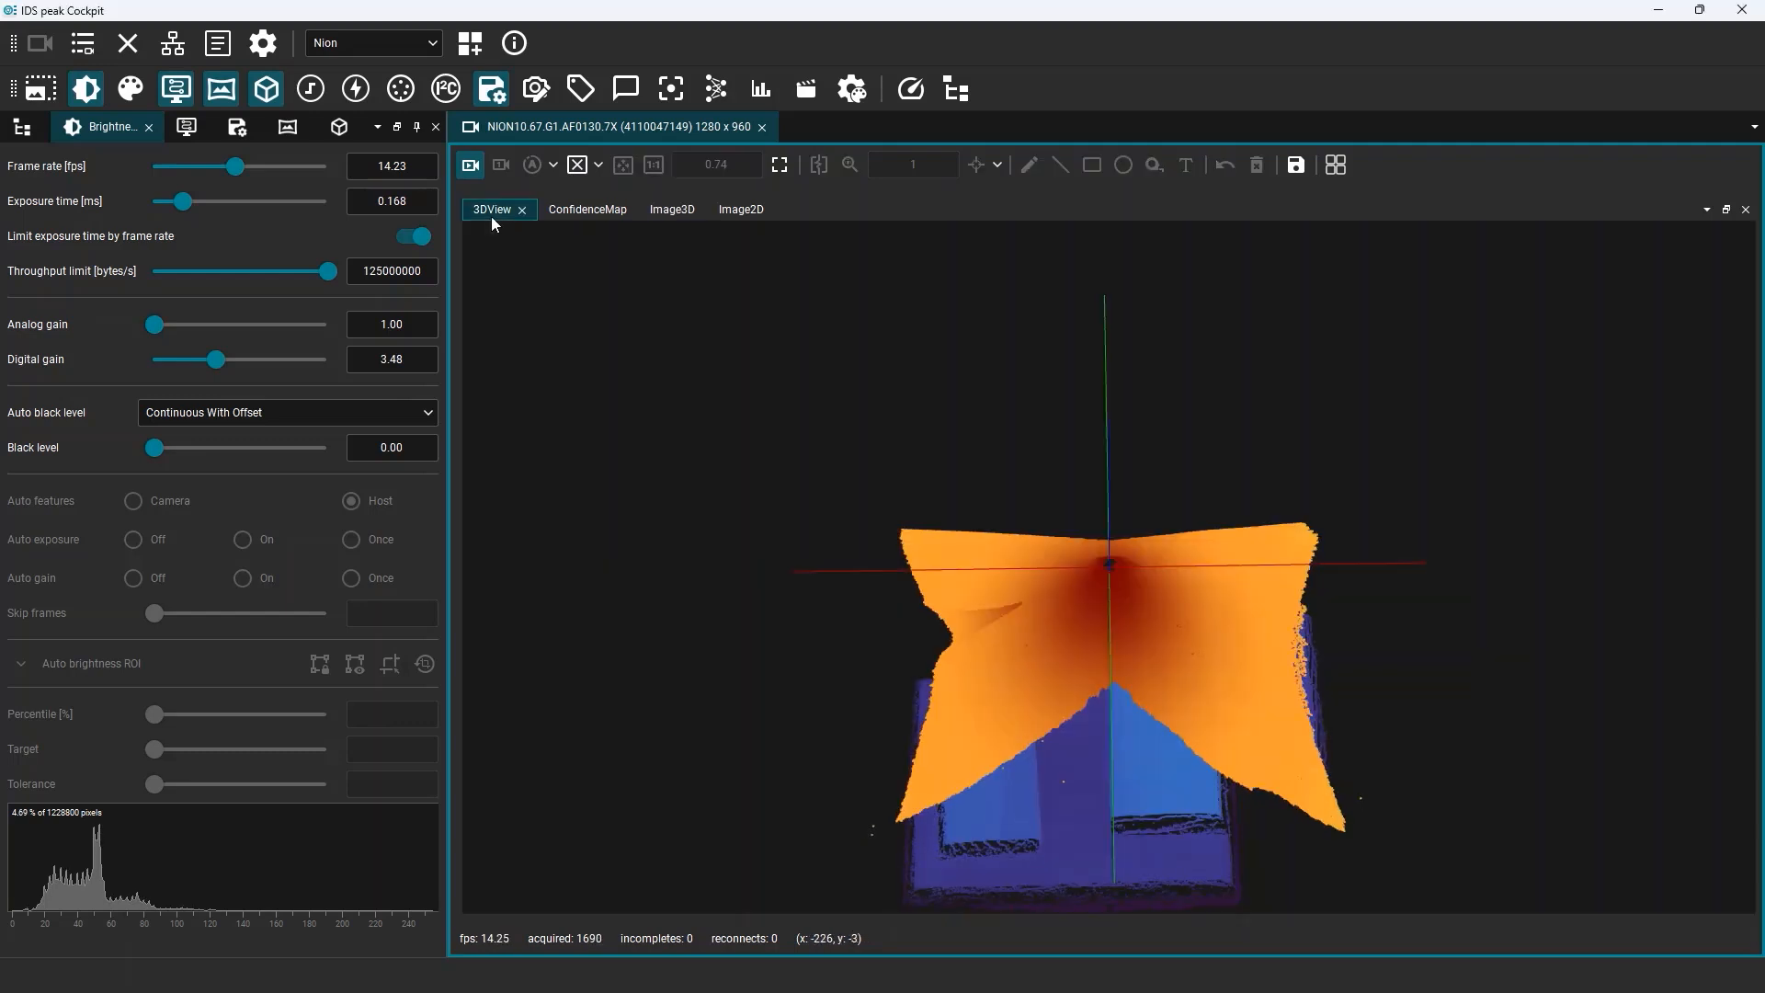
pyautogui.moveTo(1127, 783)
pyautogui.mouseDown()
pyautogui.moveTo(1123, 720)
pyautogui.moveTo(1132, 768)
pyautogui.mouseUp()
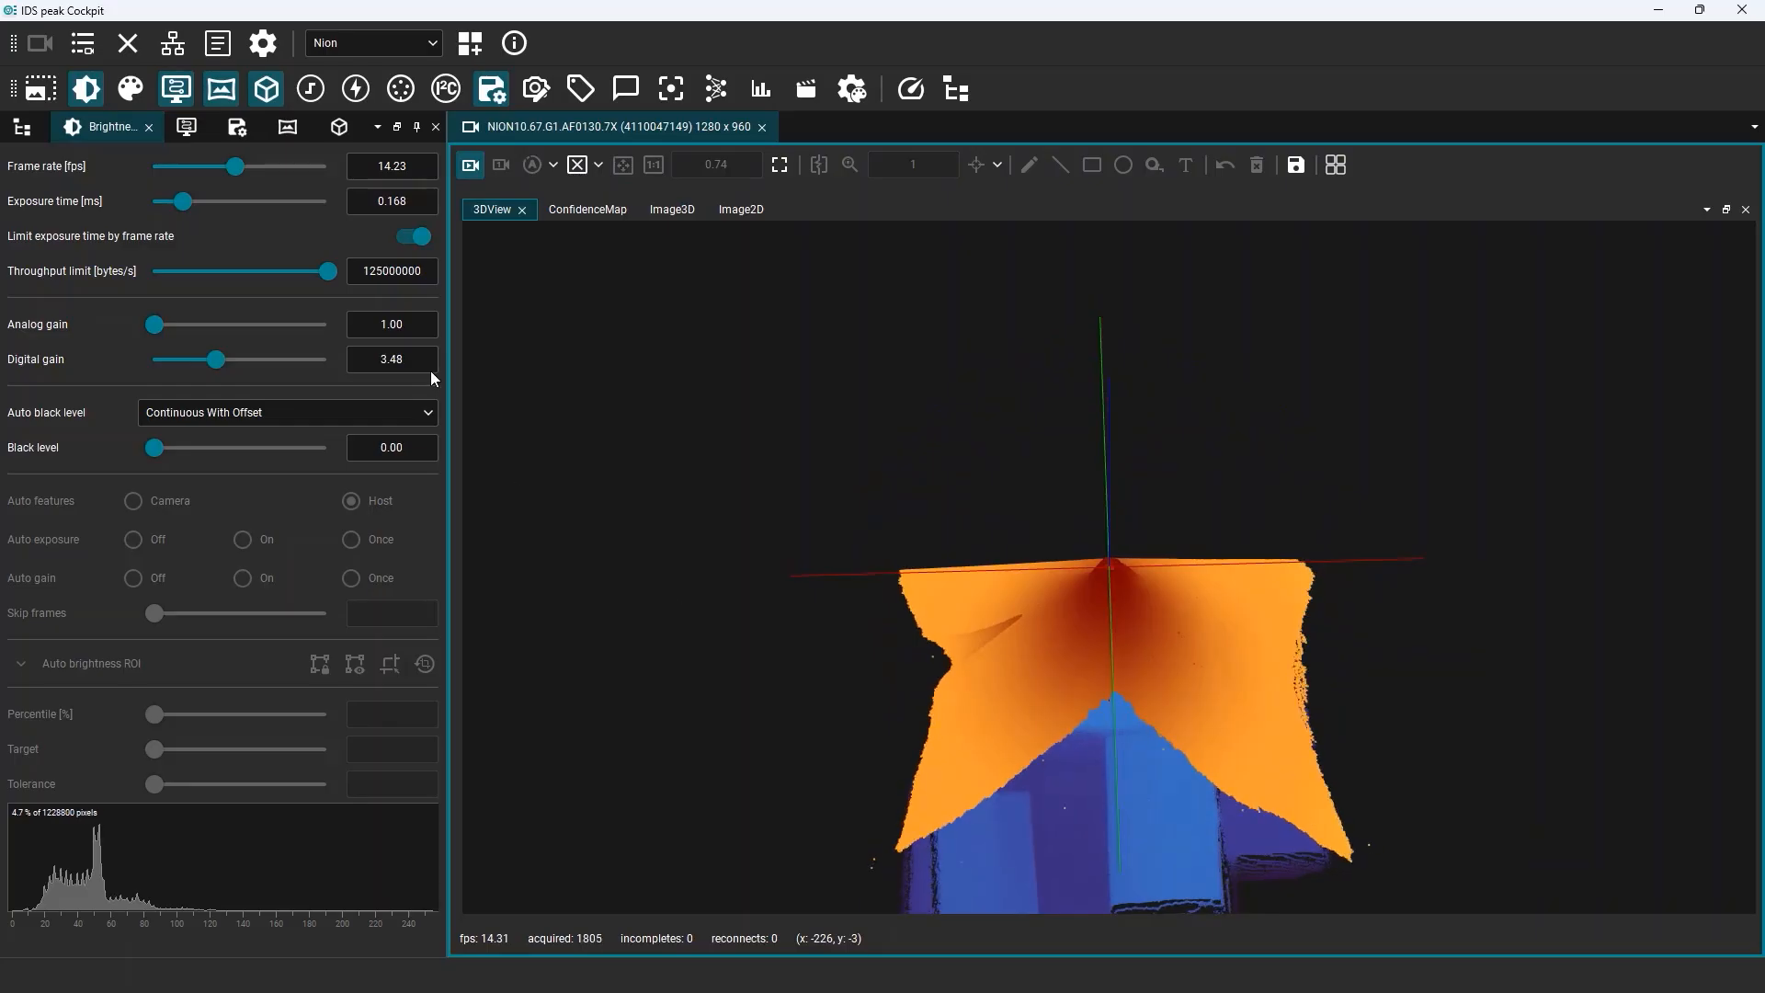
pyautogui.click(340, 129)
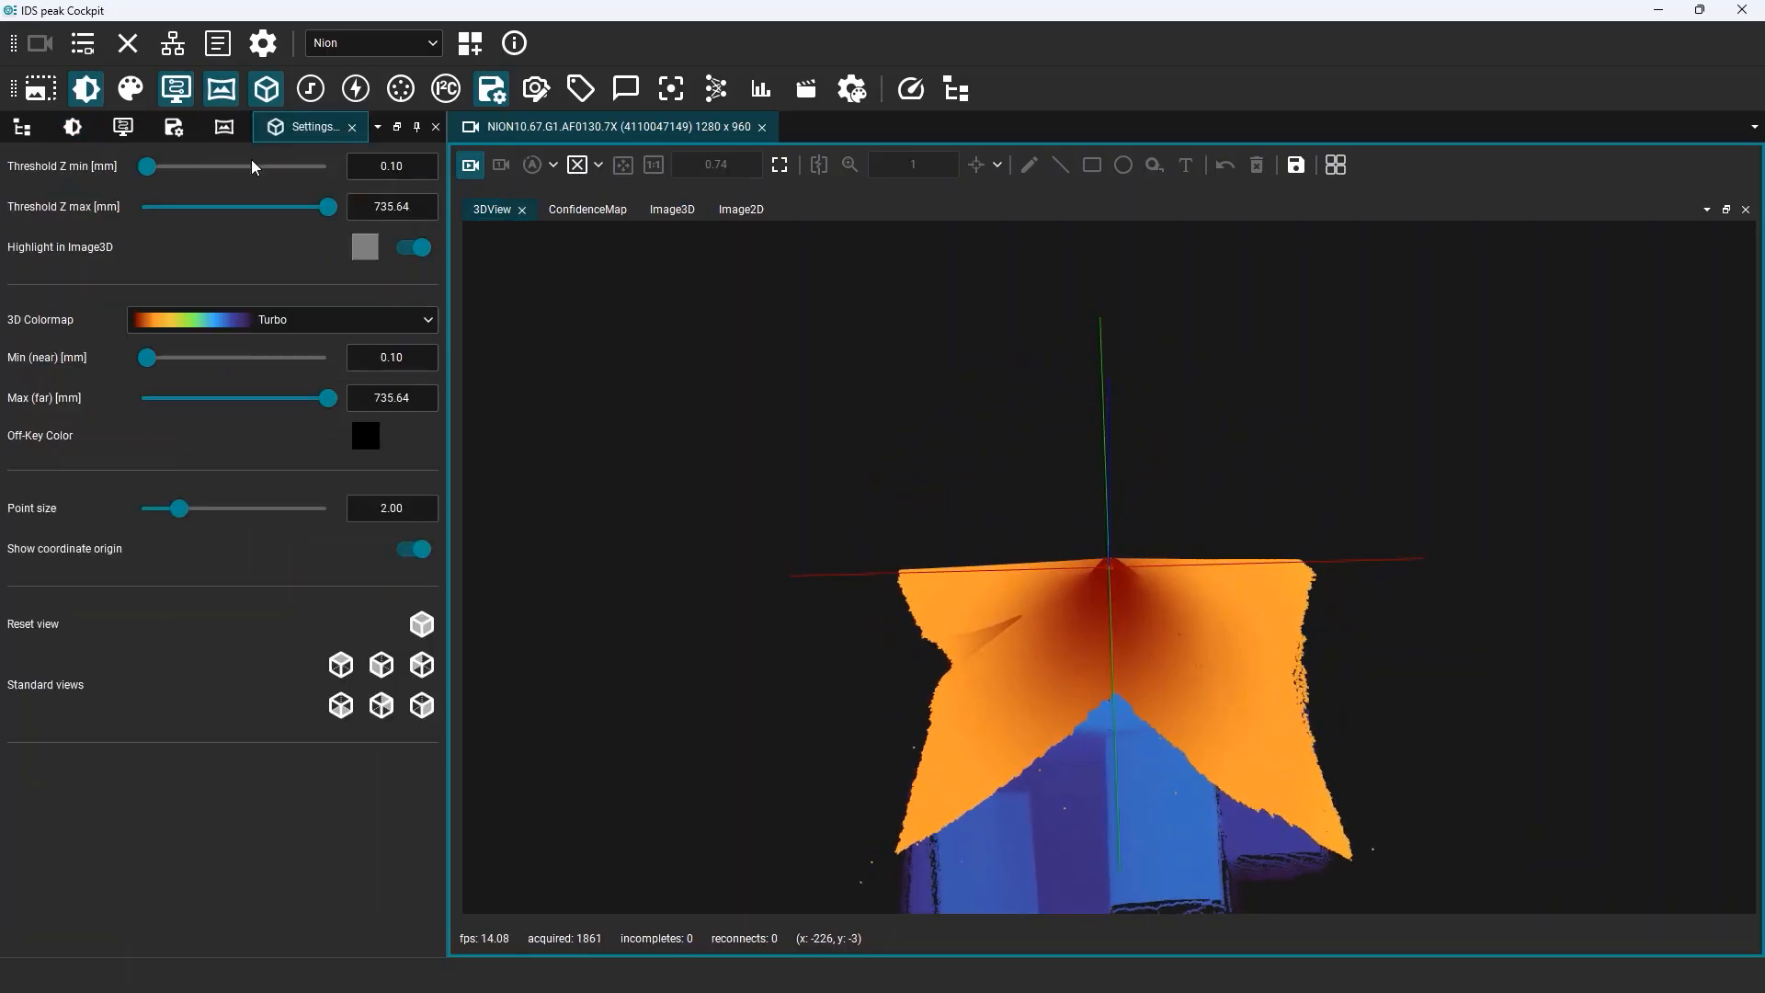
pyautogui.moveTo(152, 174); pyautogui.dragTo(217, 177)
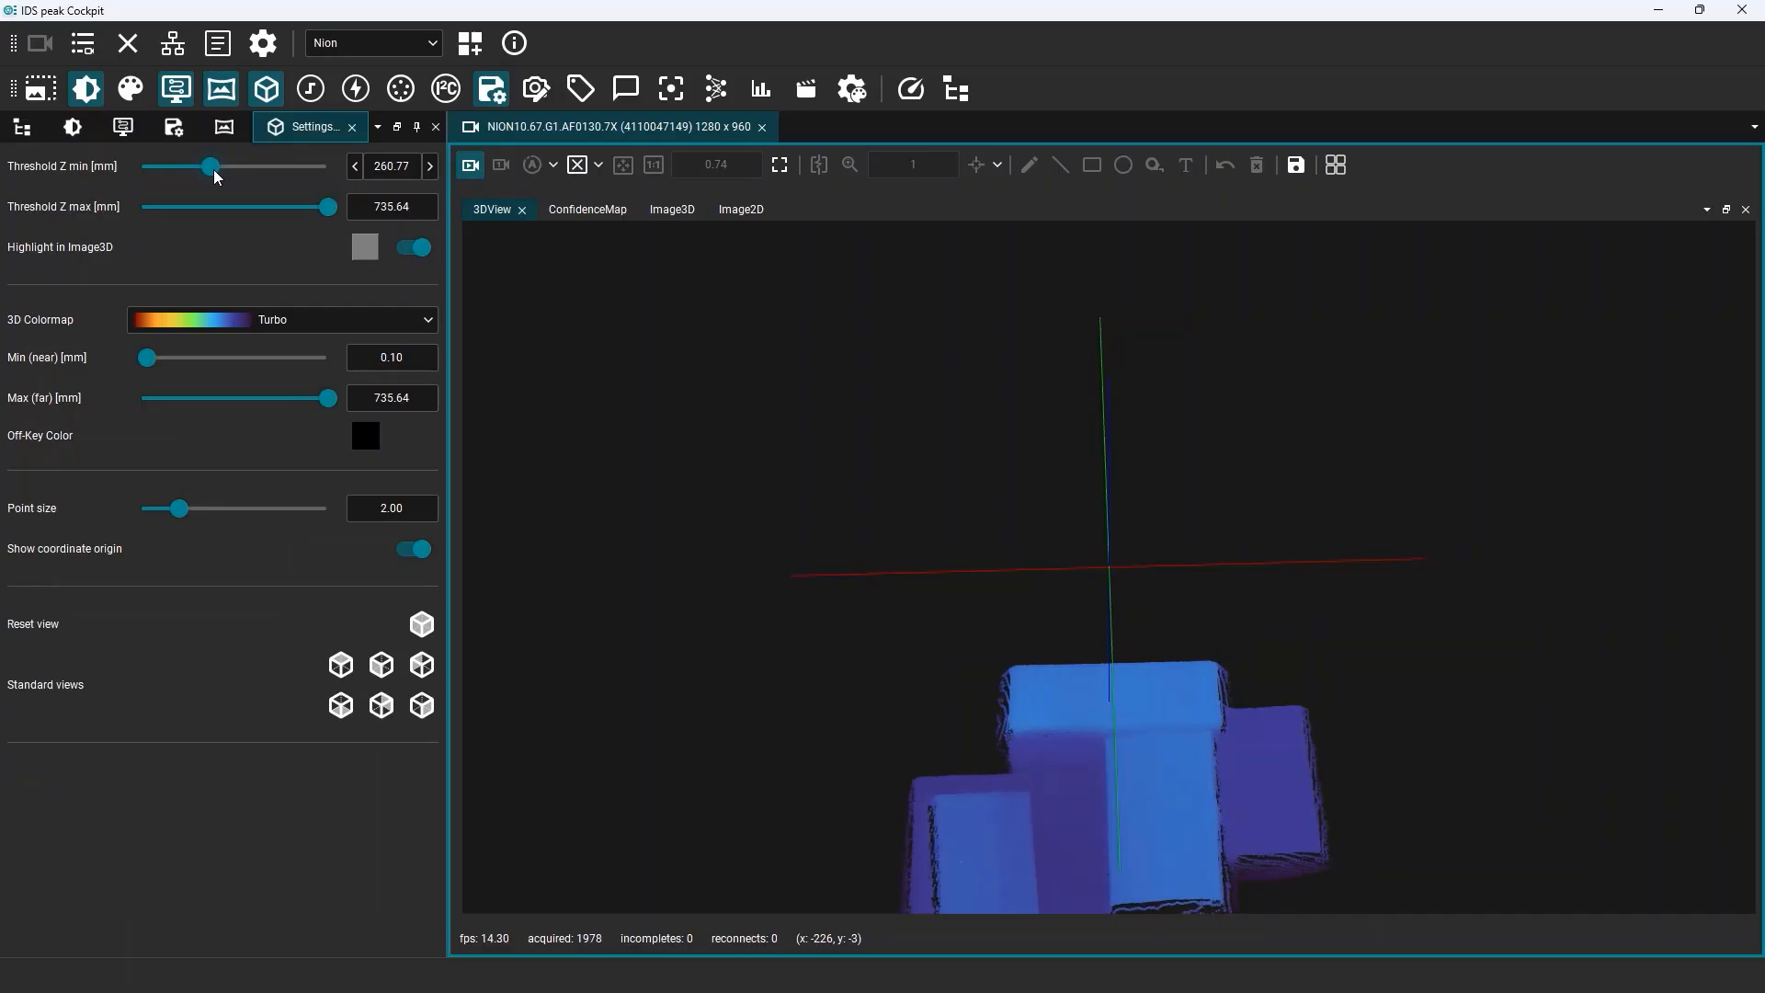
pyautogui.moveTo(1127, 637); pyautogui.dragTo(1128, 674)
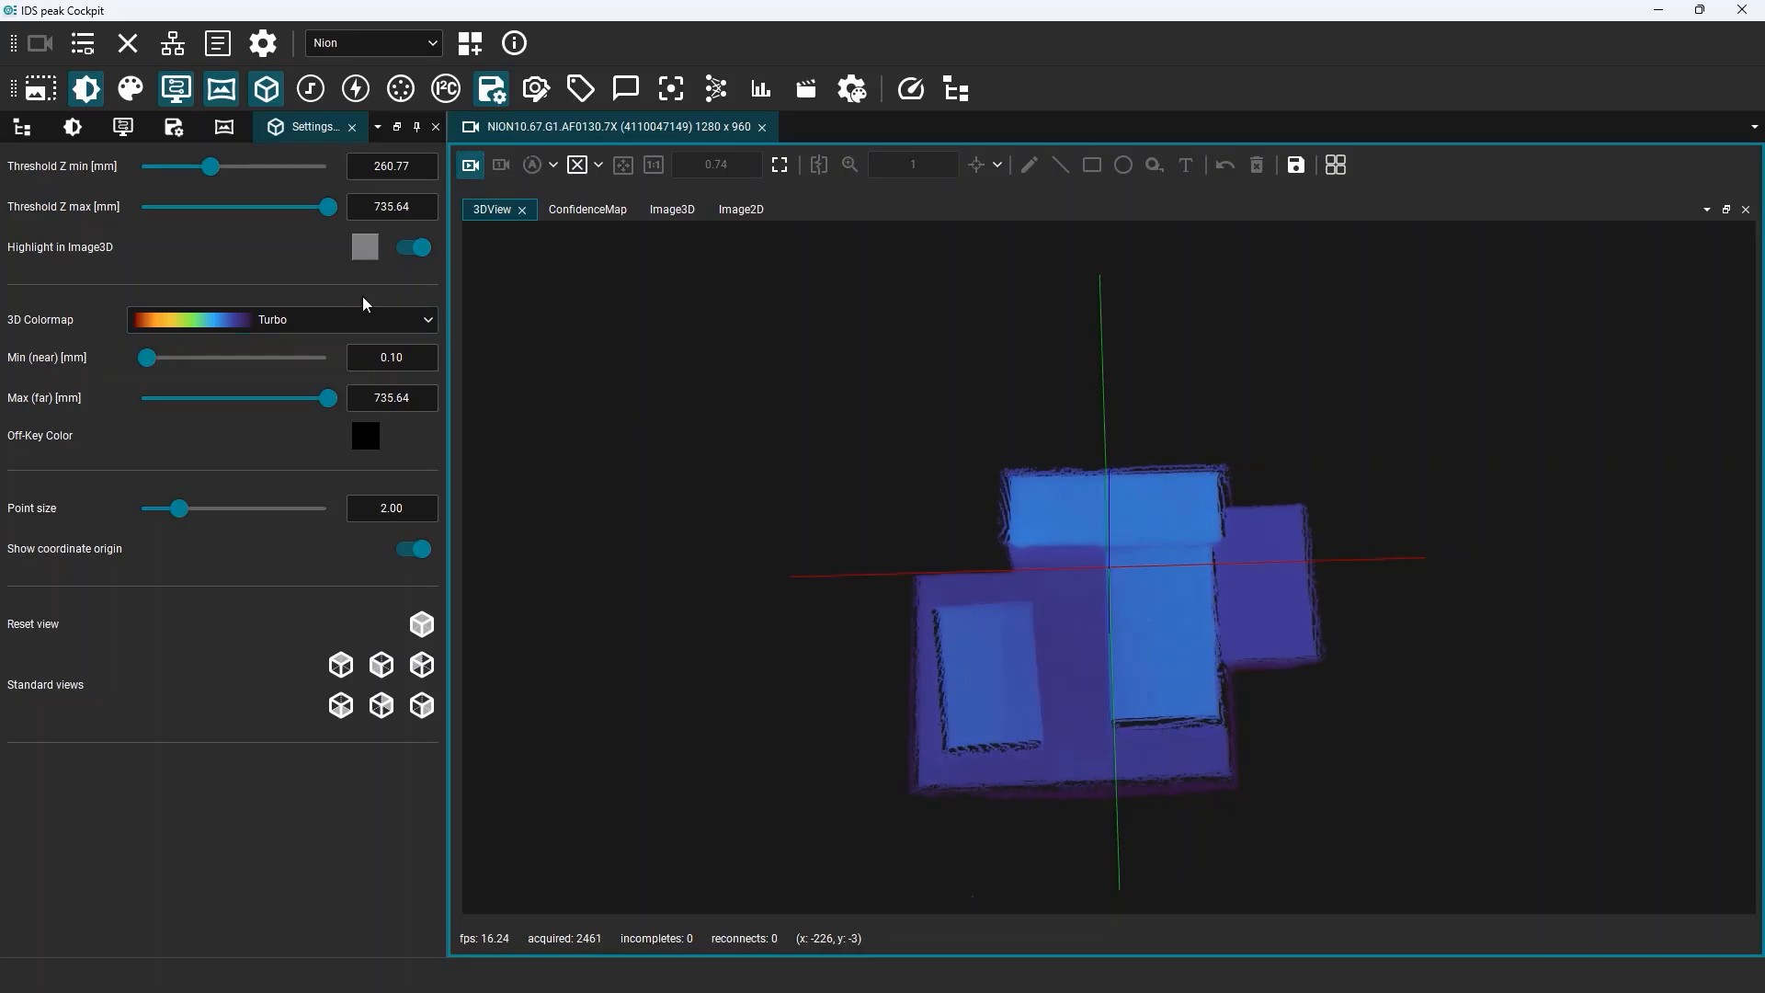
pyautogui.moveTo(210, 166); pyautogui.dragTo(140, 175)
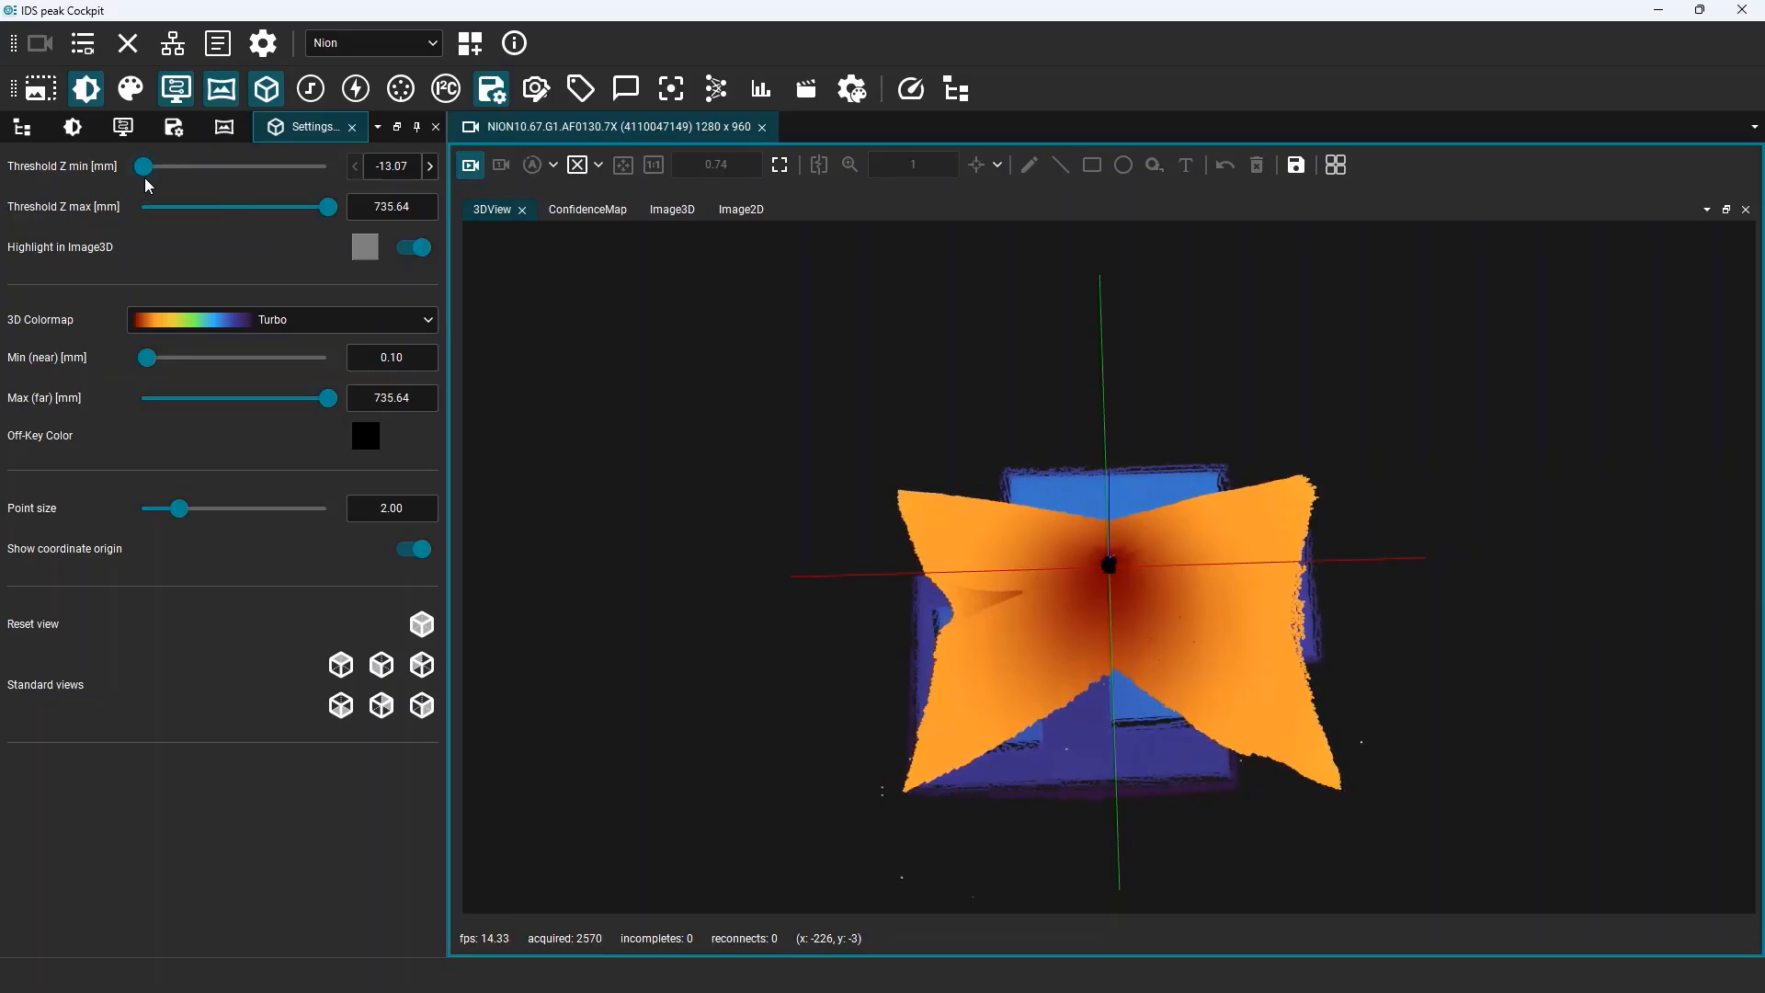
# Load the camera parameter set Uar1500QuadVga and accept the removal of the deactivated component's image display
pyautogui.click(175, 129)
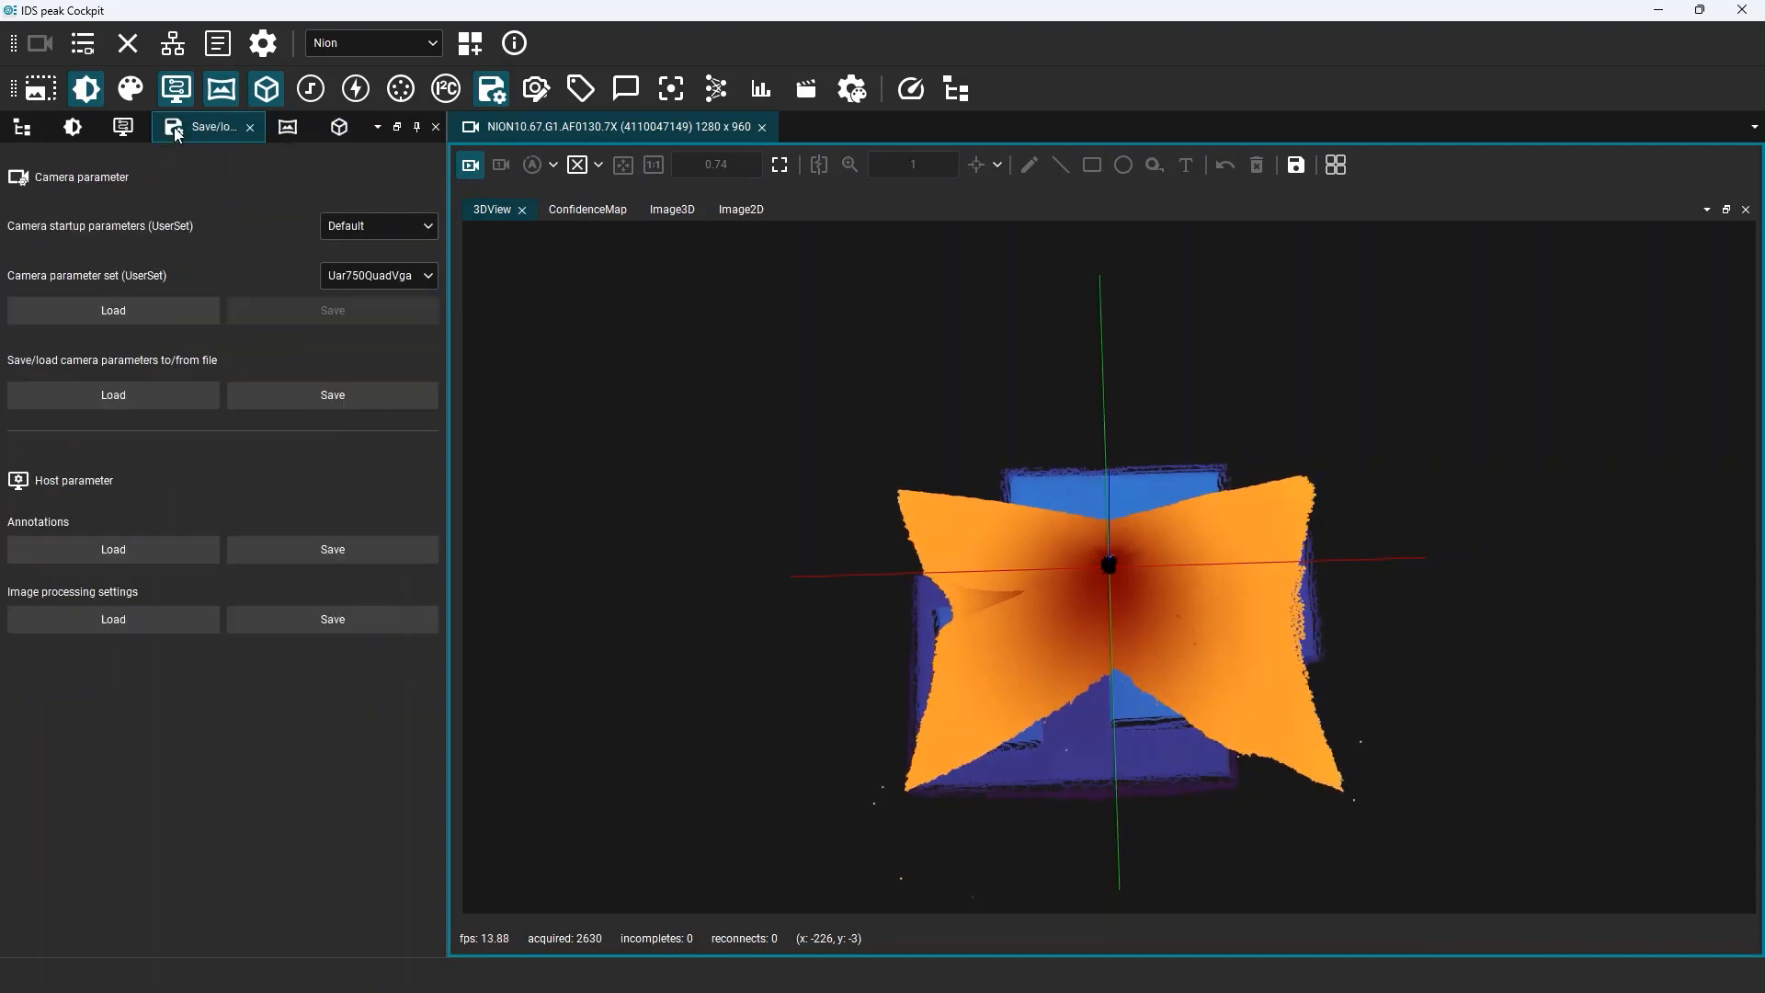
pyautogui.click(427, 275)
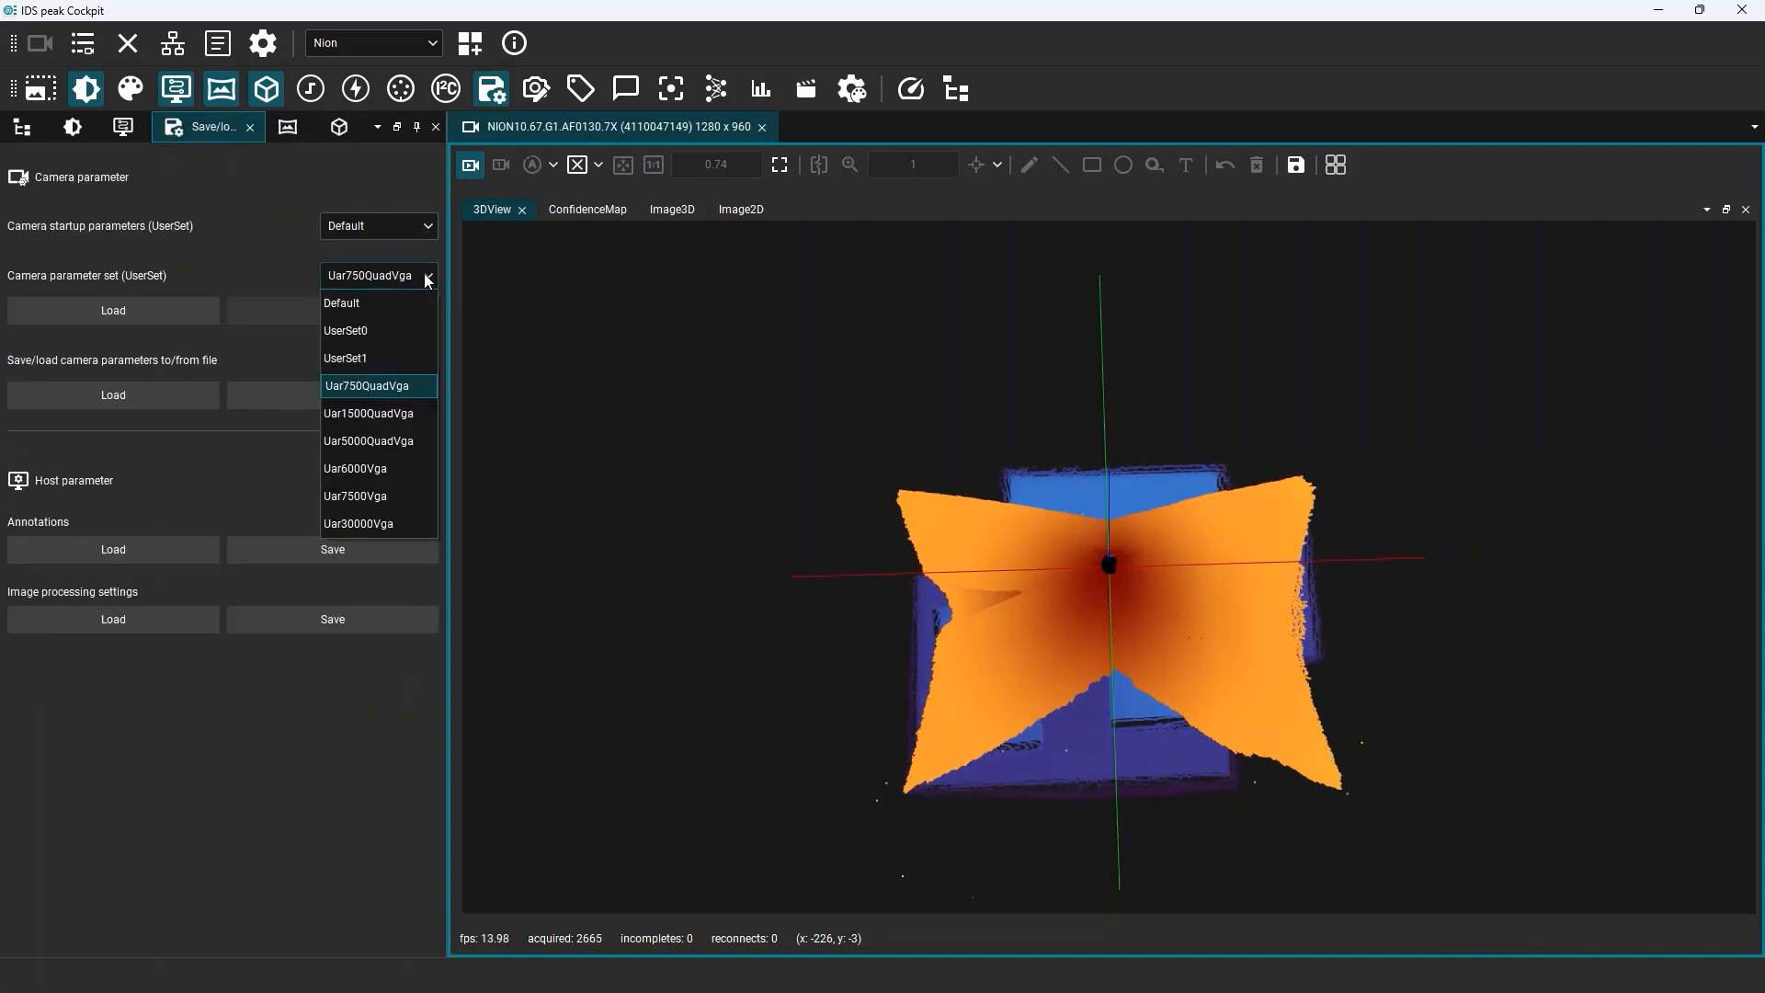
pyautogui.click(399, 413)
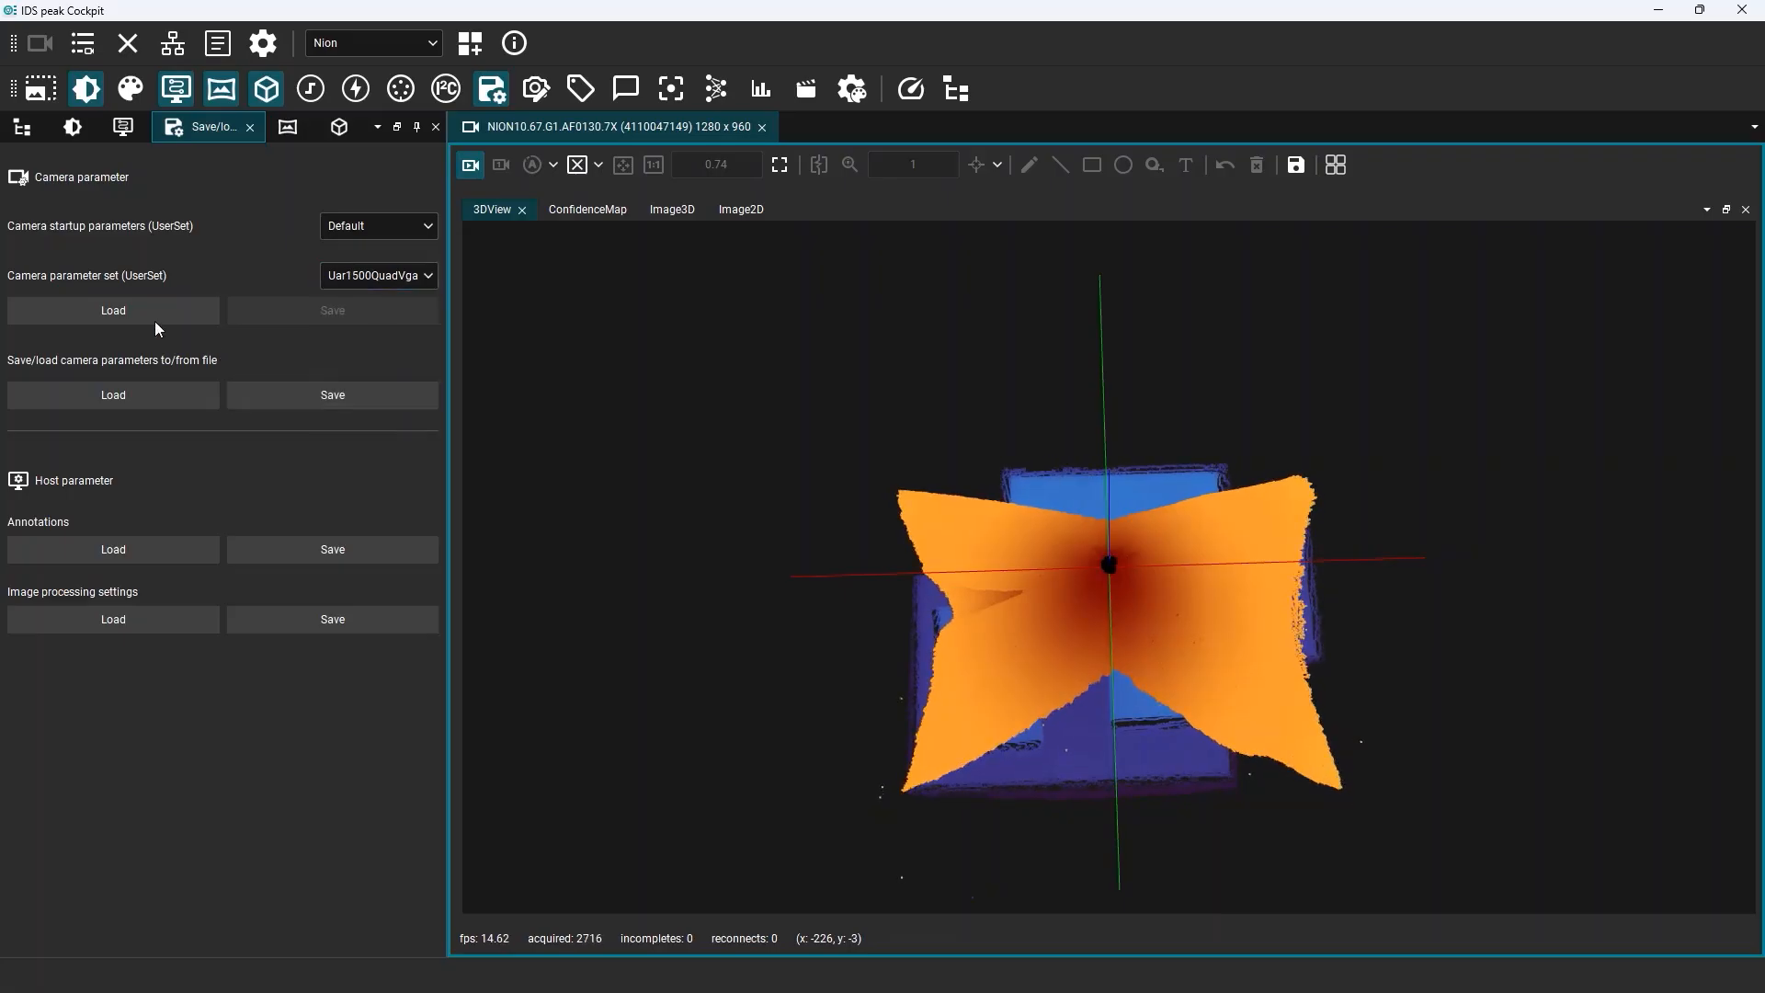
pyautogui.click(119, 311)
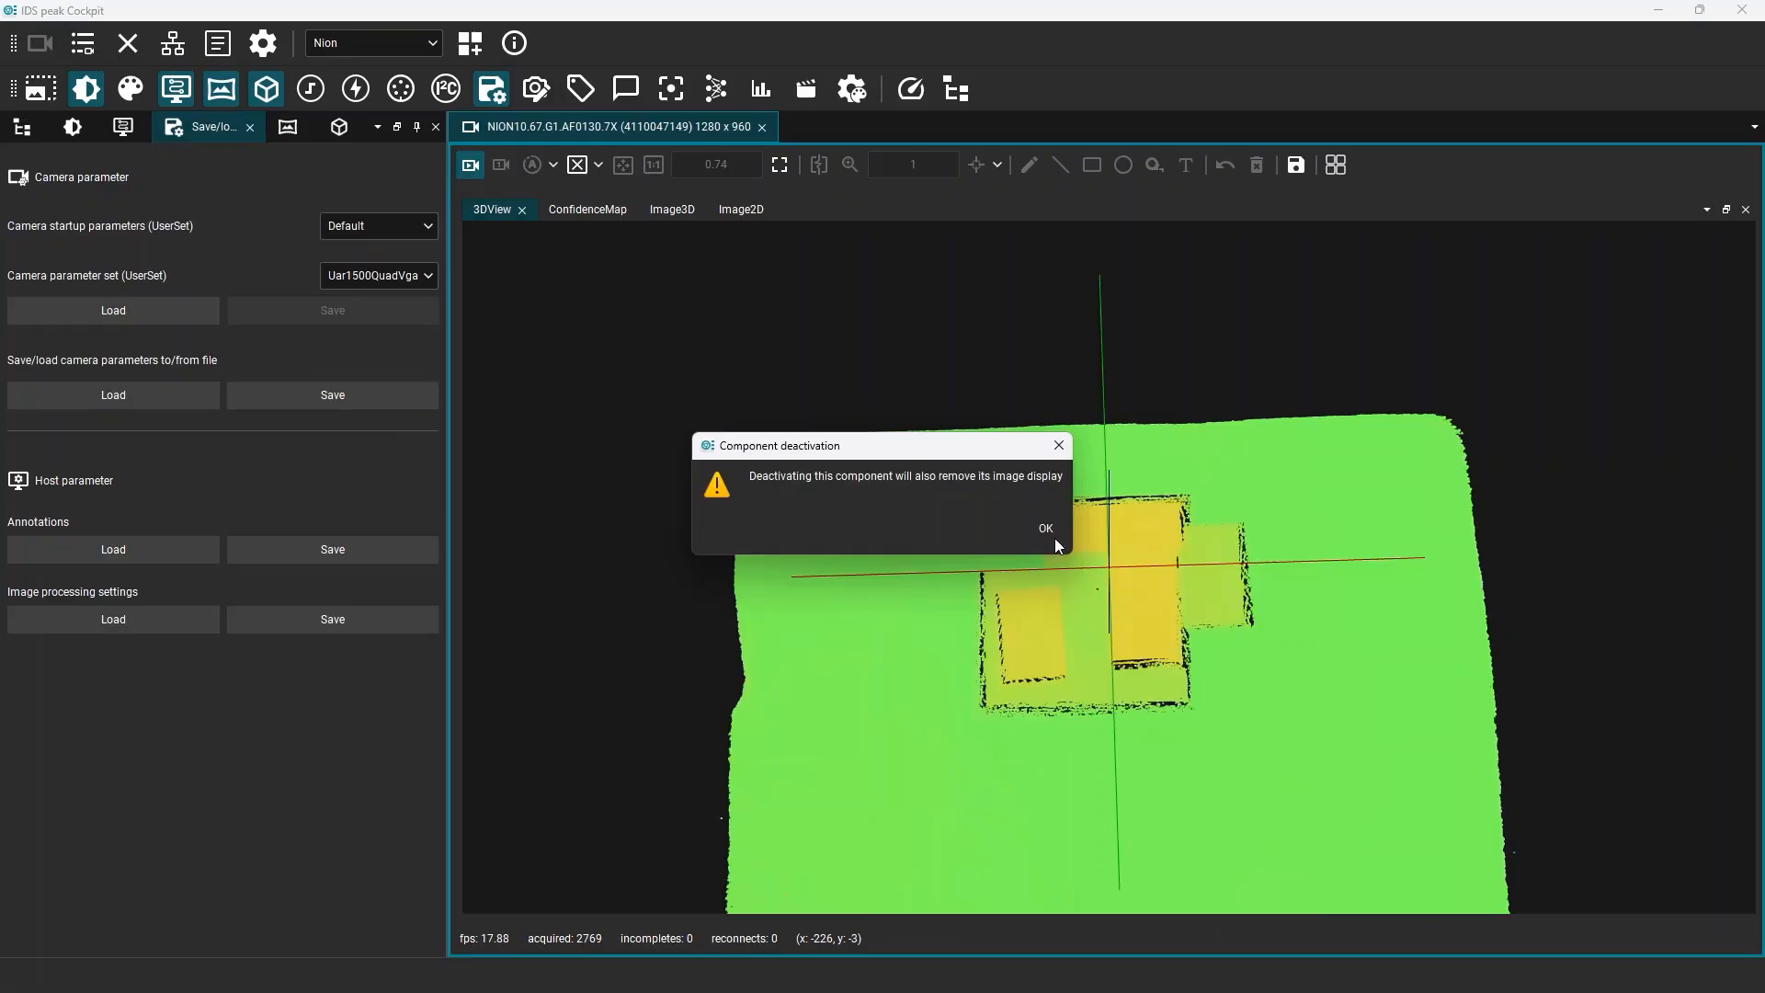
pyautogui.click(1050, 528)
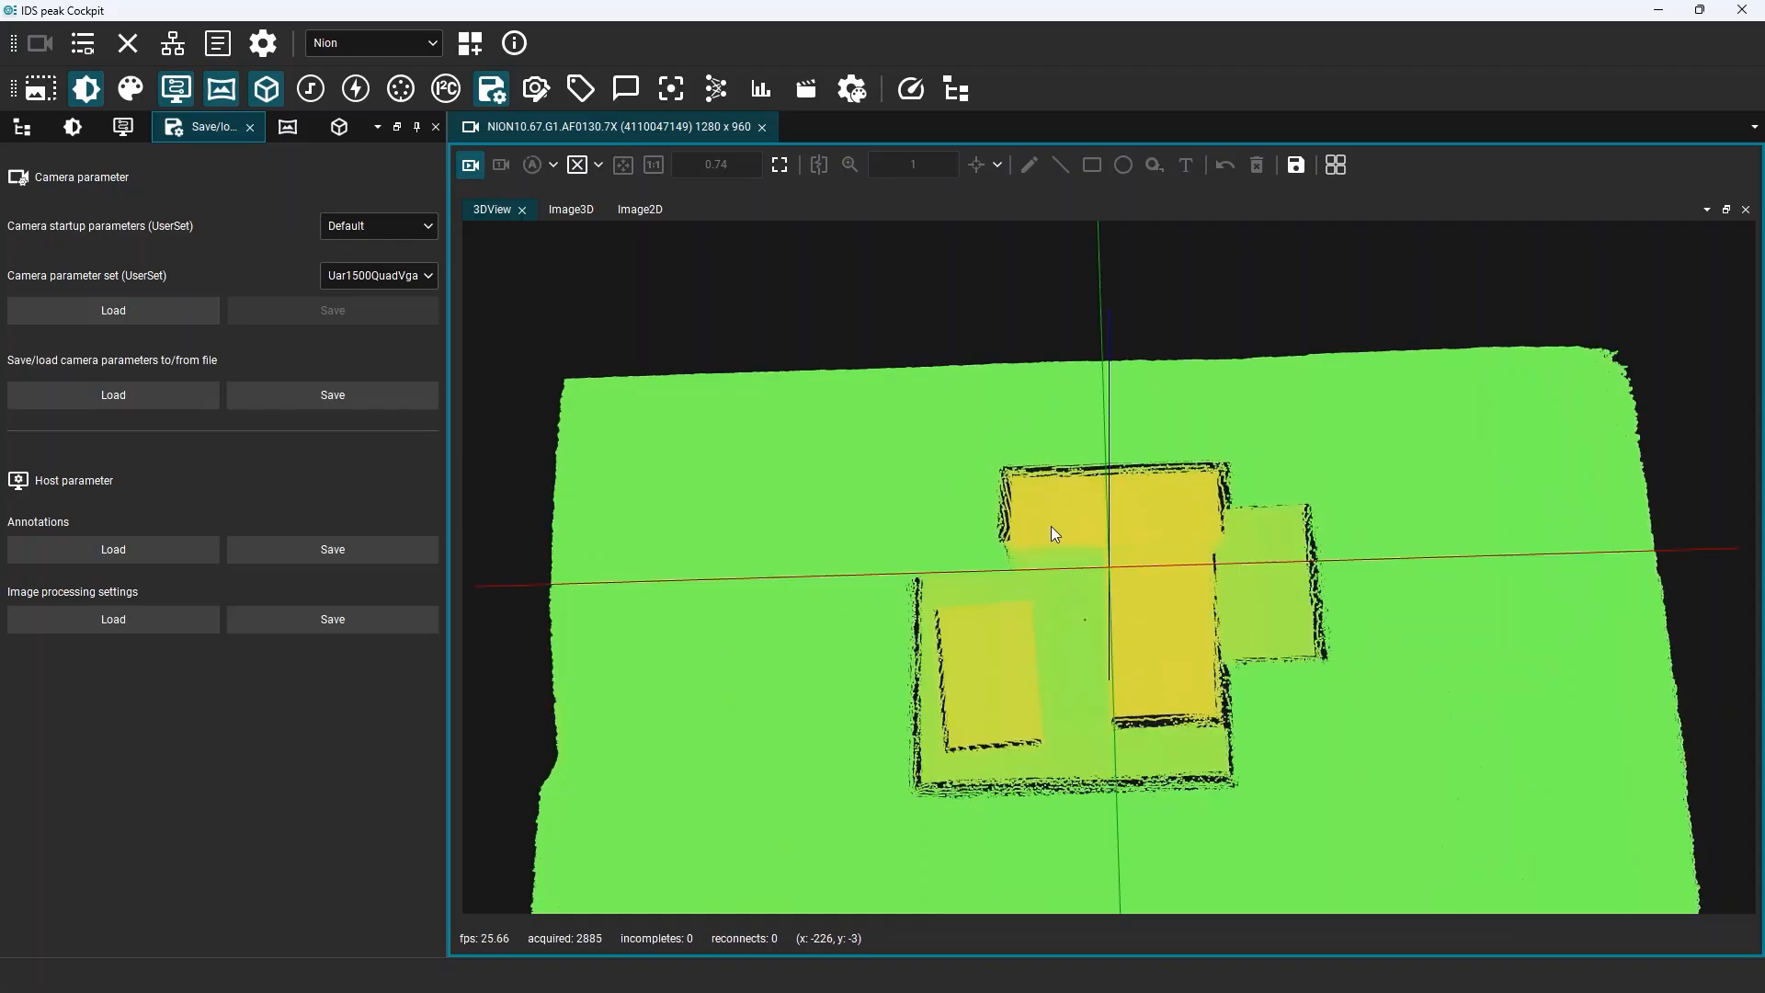
# With the Image2D view displayed, set the exposure time to 0.686 ms and the frame rate to 16.73 fps
pyautogui.click(645, 212)
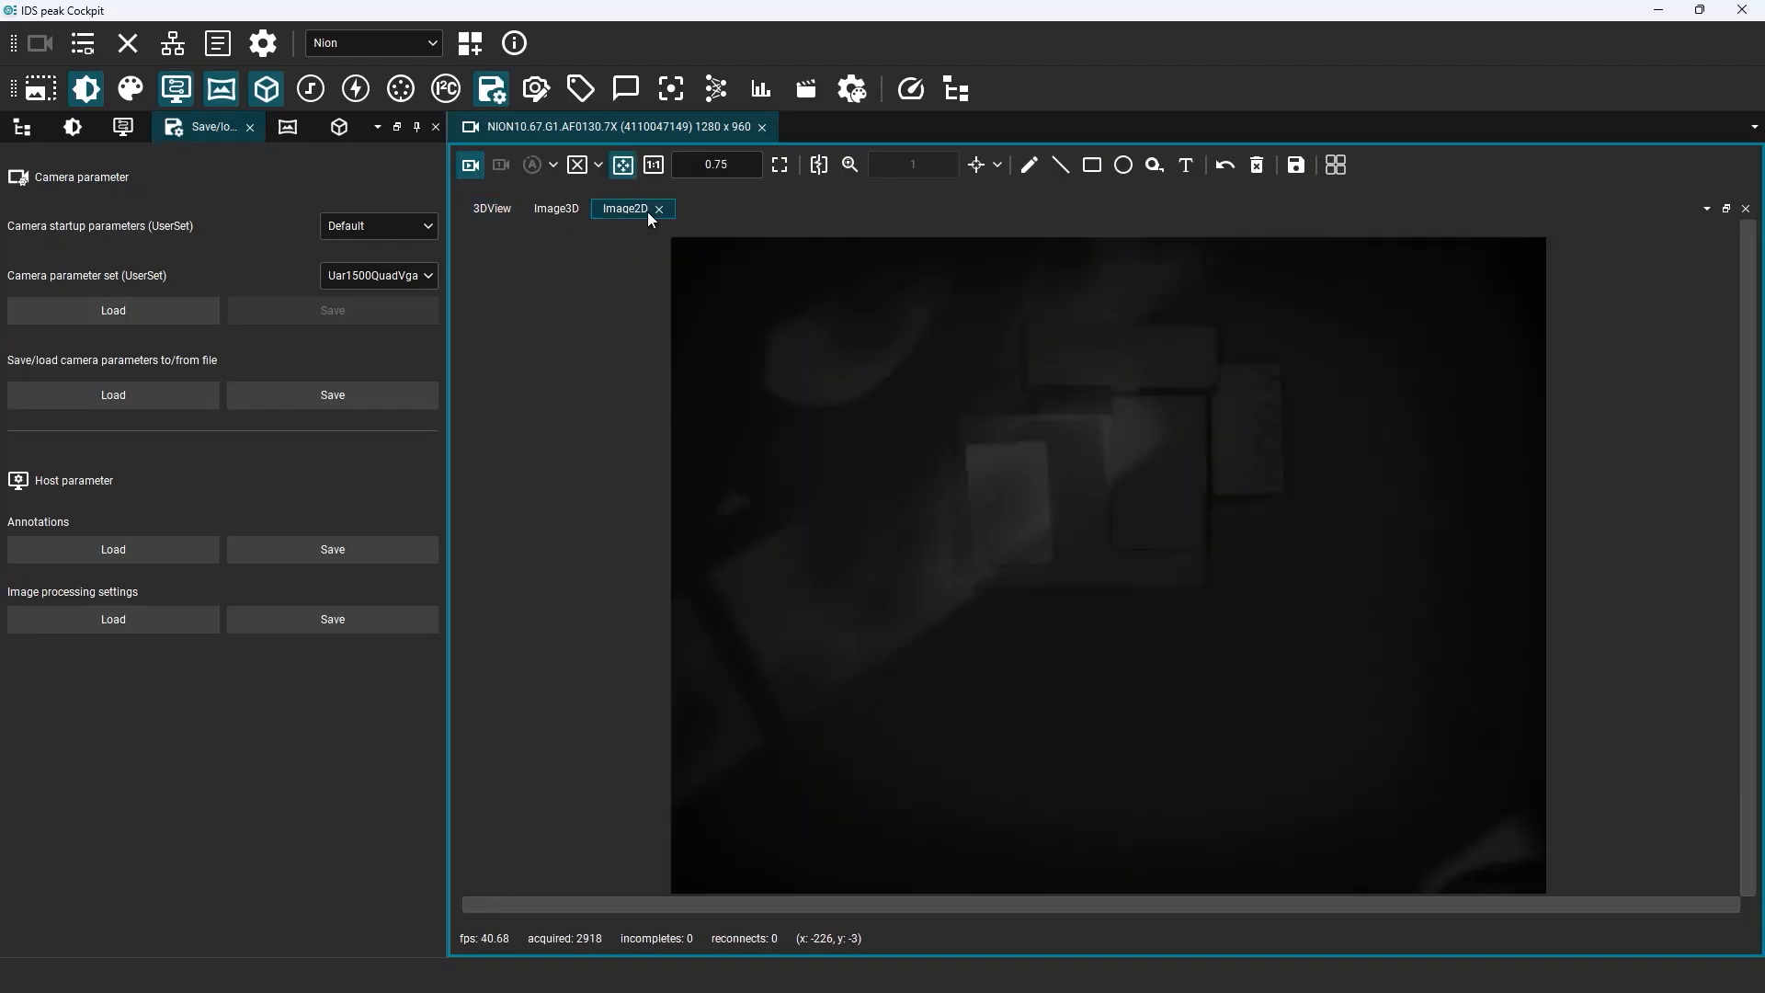
pyautogui.click(72, 128)
pyautogui.moveTo(200, 202); pyautogui.dragTo(251, 169)
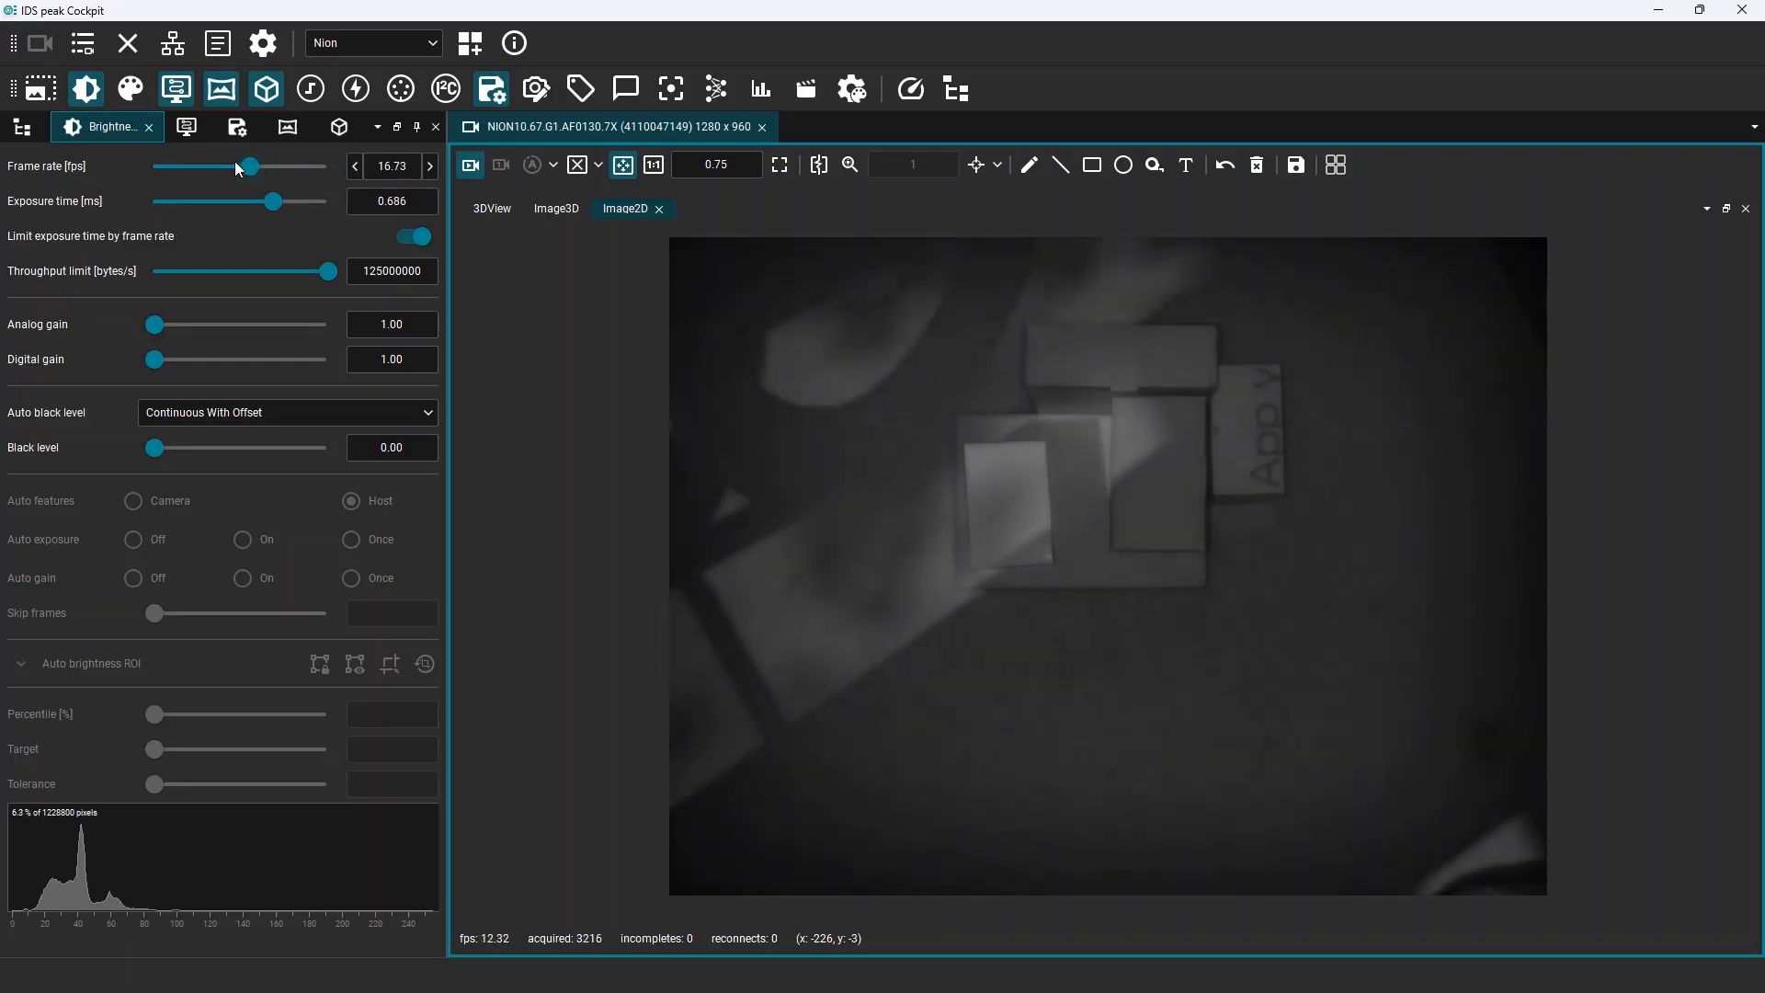
# Review the Range component's host features, and examine the boxes in the Image3D and 3DView displays
pyautogui.click(186, 131)
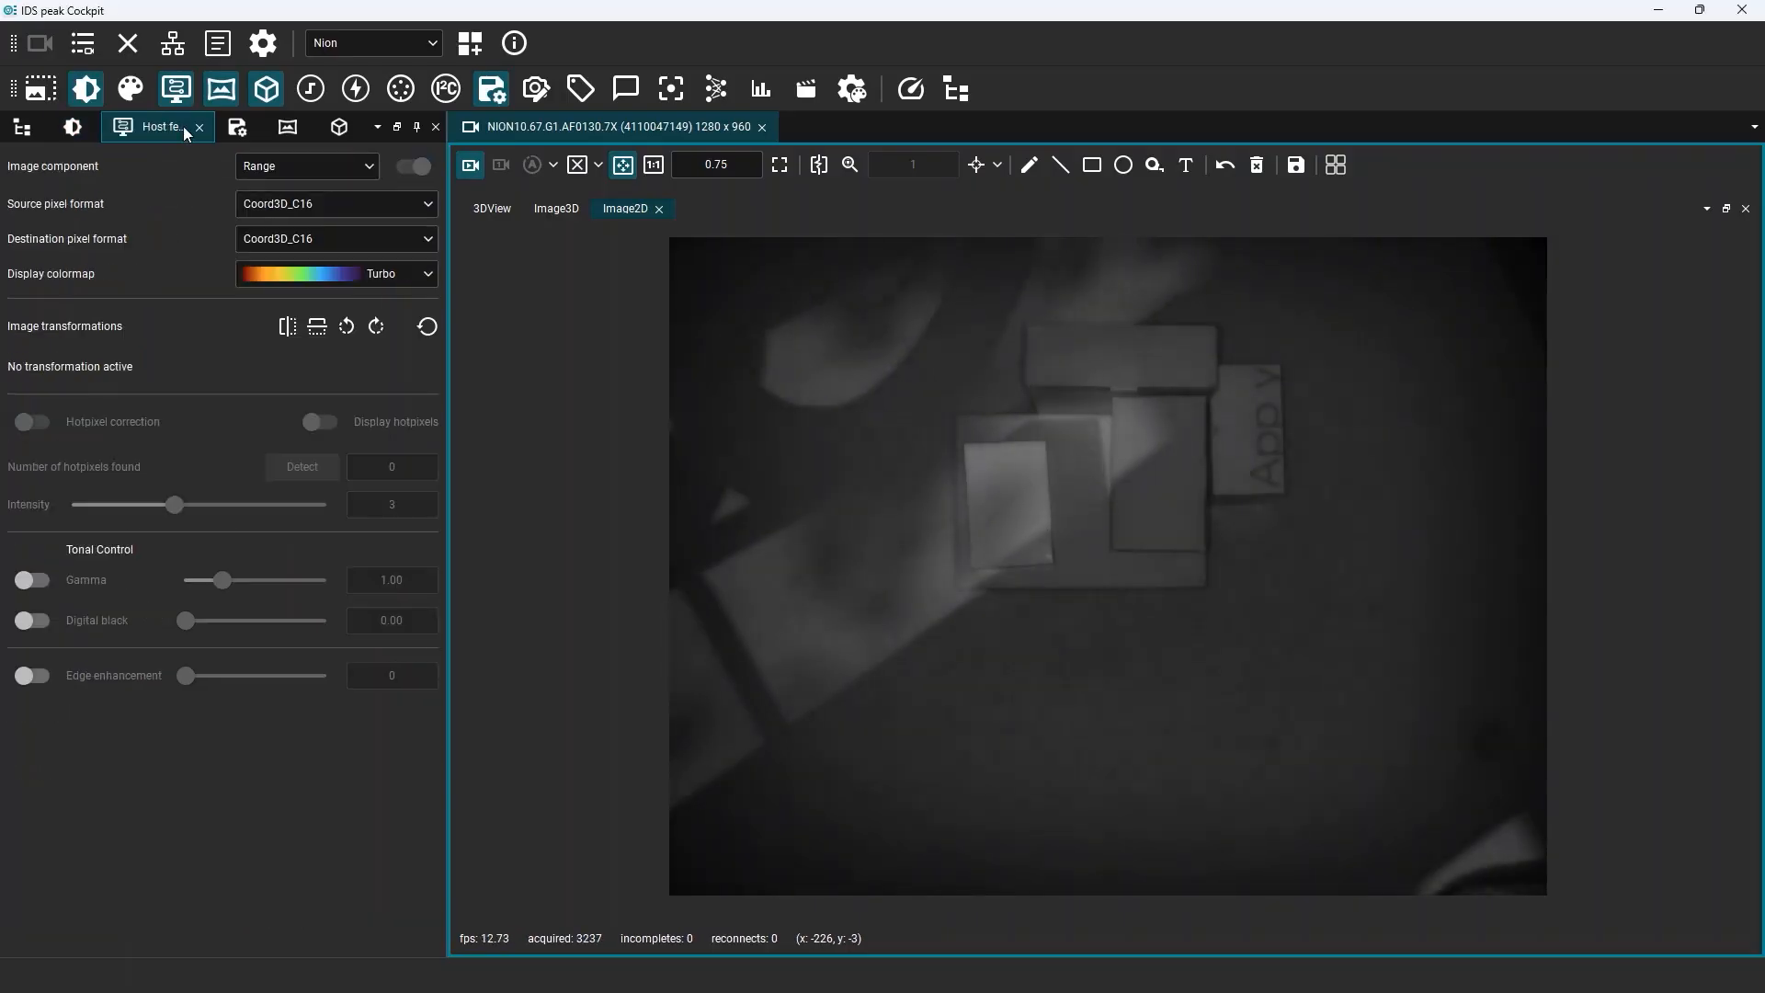
pyautogui.click(237, 128)
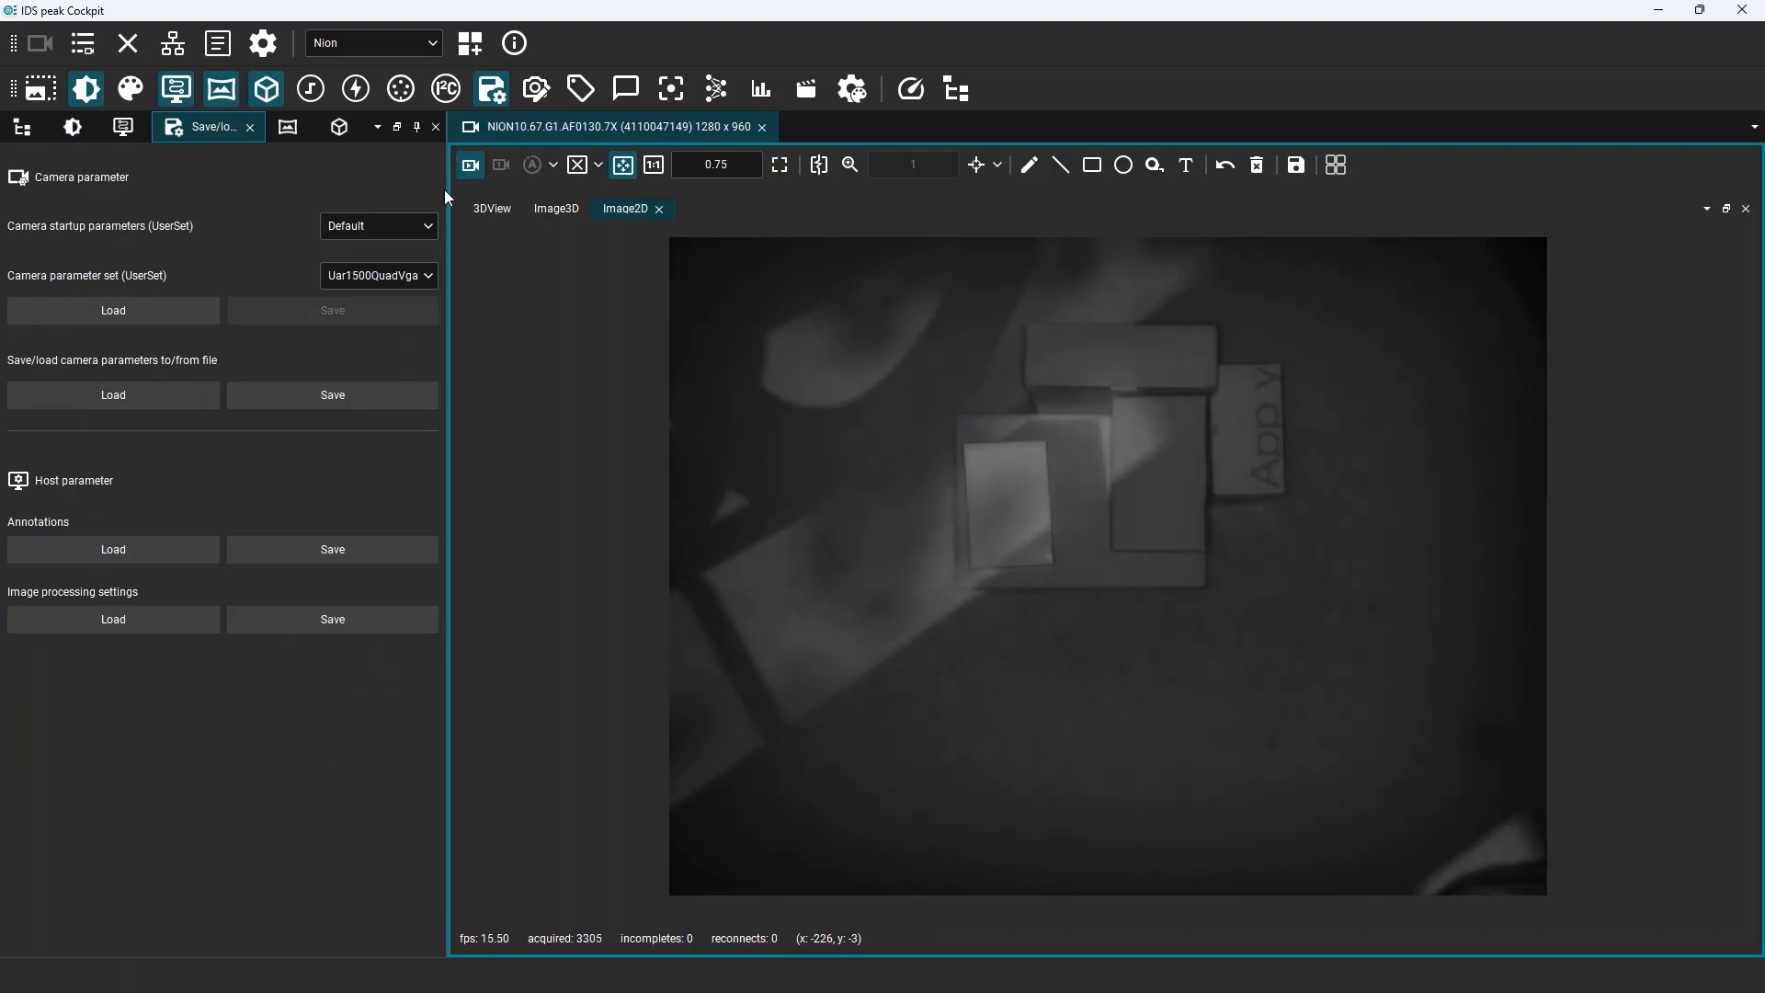
pyautogui.click(555, 208)
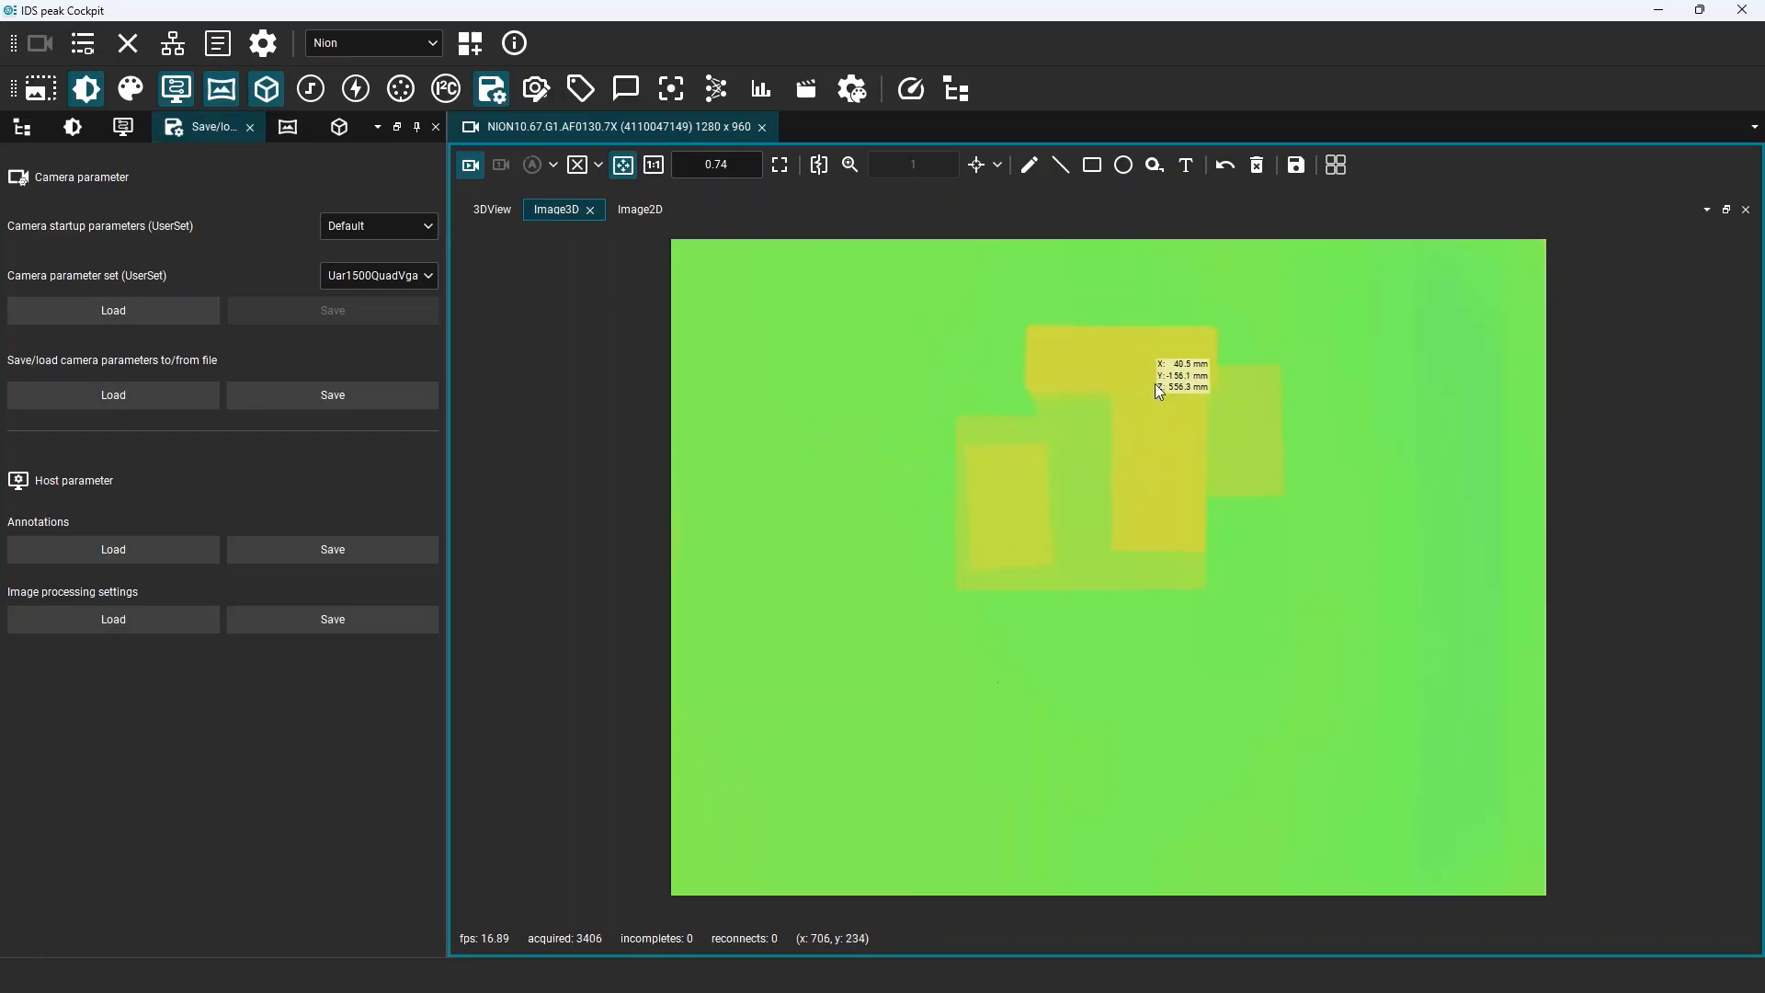
pyautogui.click(504, 213)
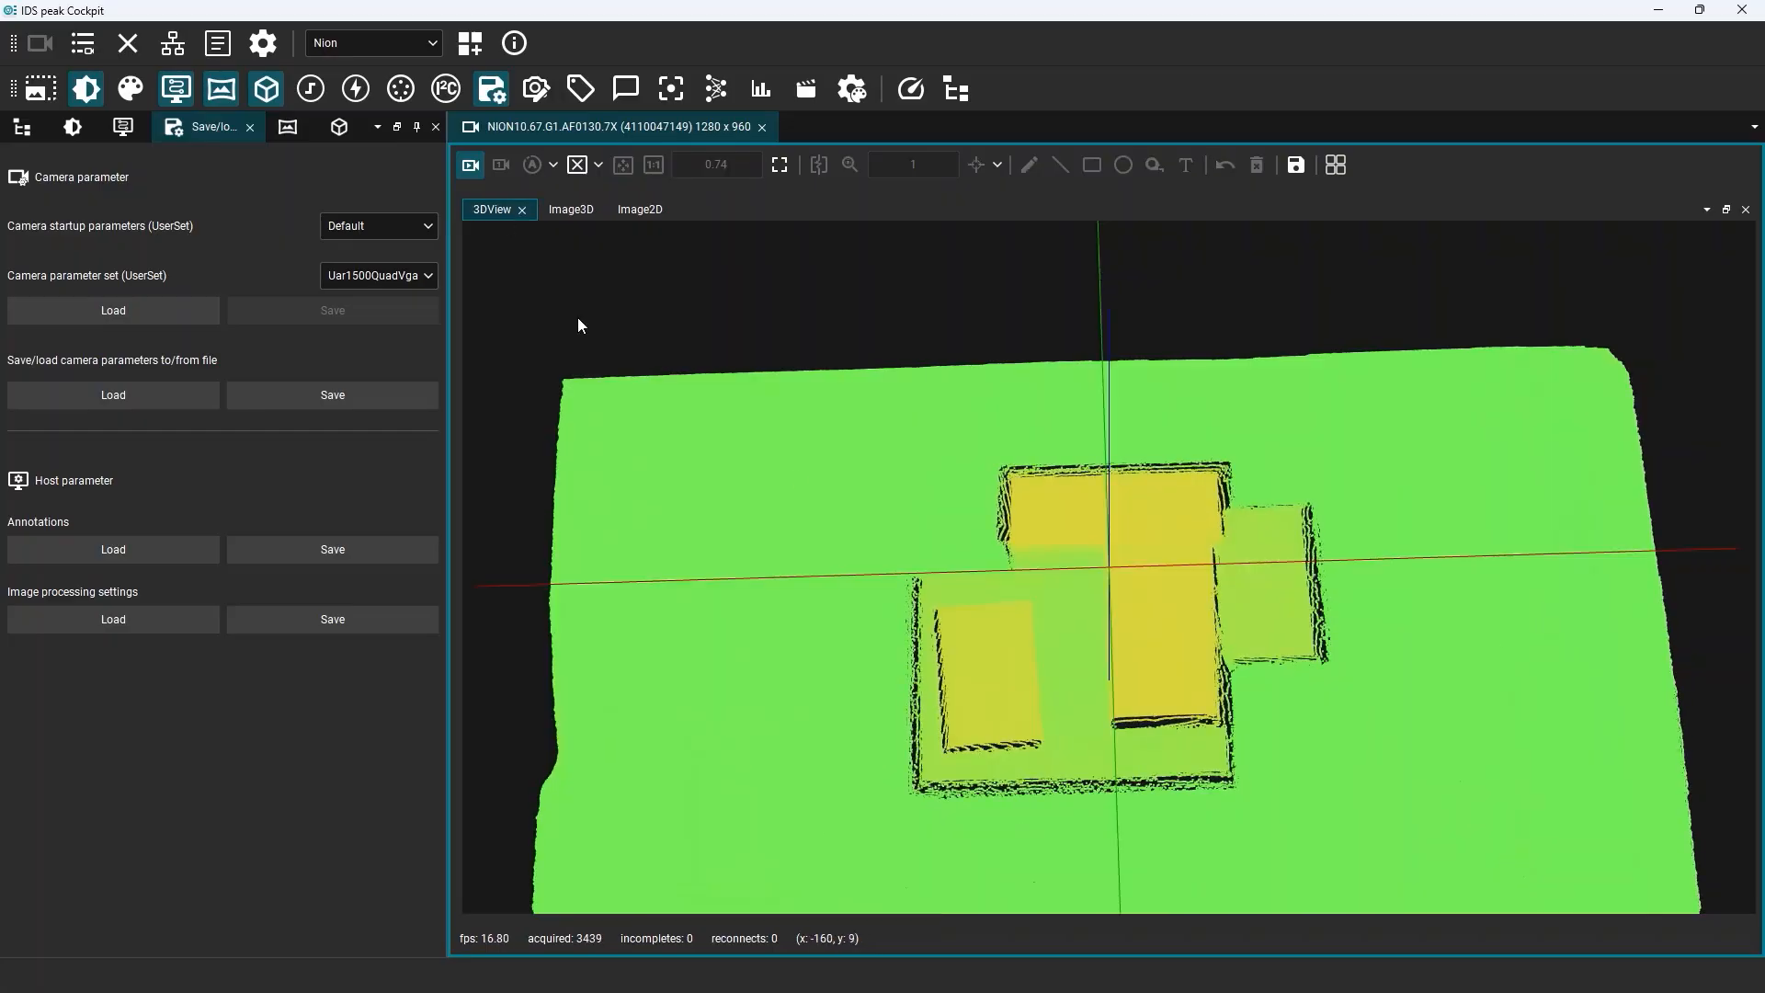
pyautogui.moveTo(1184, 654)
pyautogui.mouseDown()
pyautogui.moveTo(1198, 596)
pyautogui.moveTo(1182, 680)
pyautogui.moveTo(1179, 638)
pyautogui.moveTo(1184, 663)
pyautogui.mouseUp()
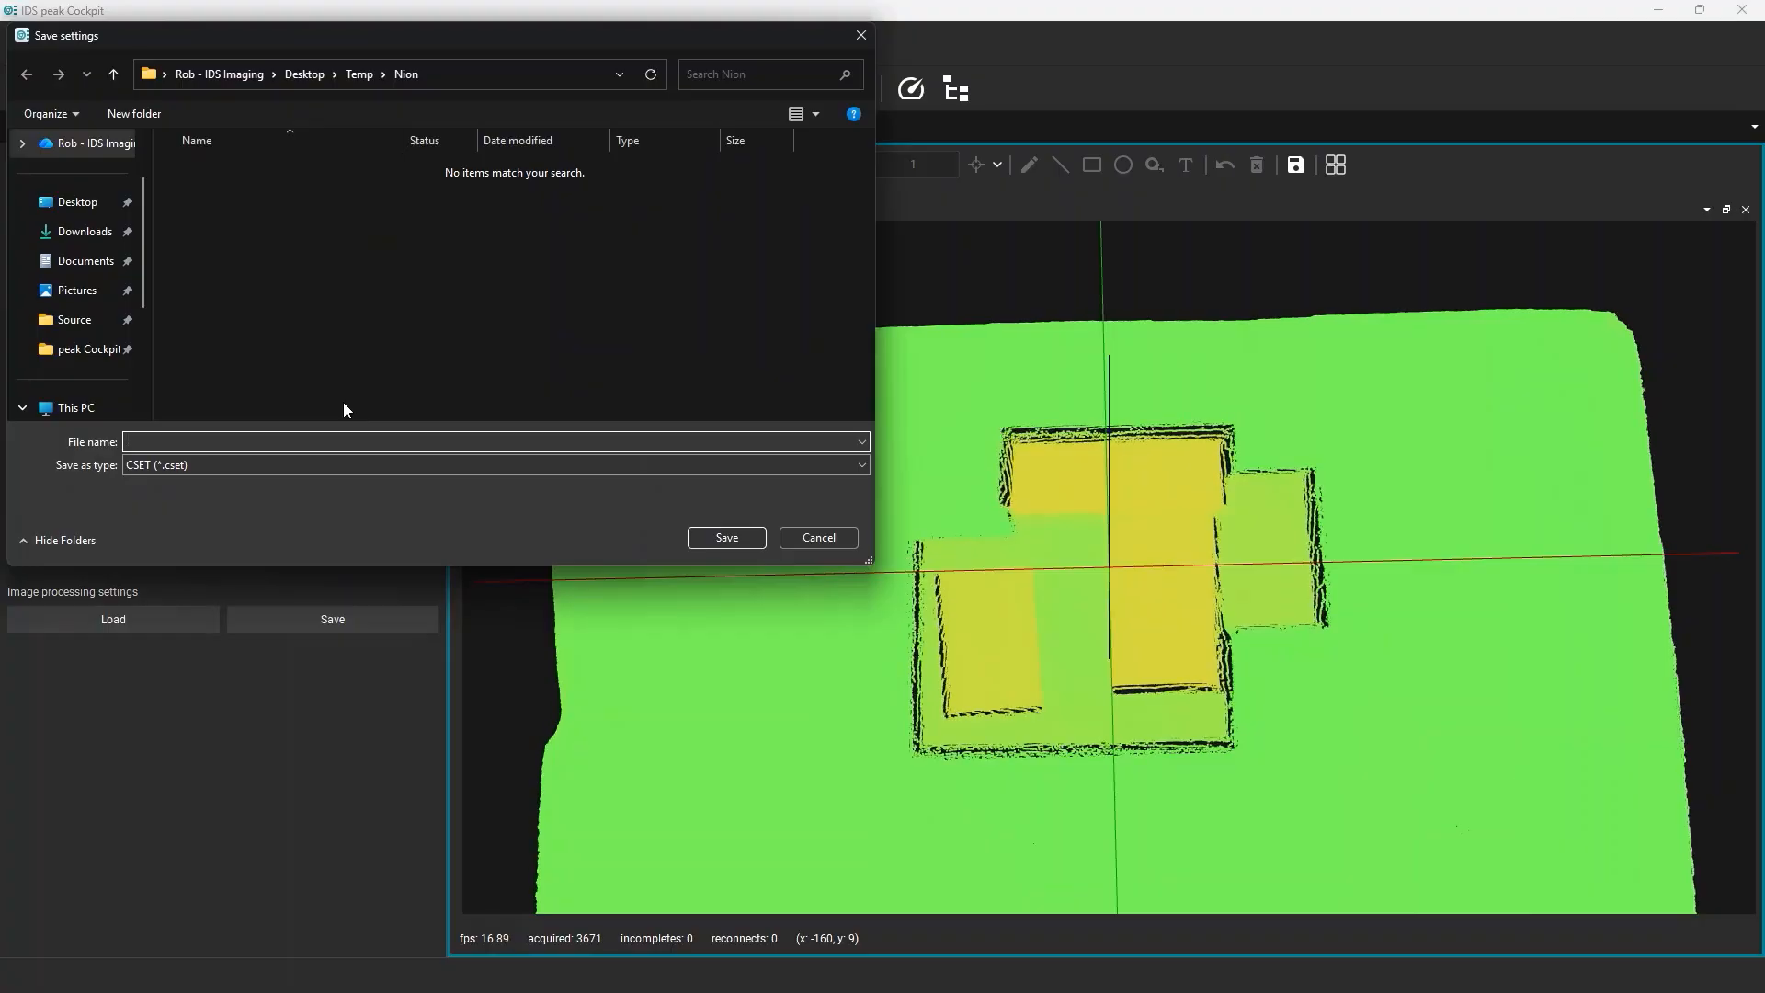
# Save the camera parameters as a CSET file named "uar1500-test" in the Nion folder
pyautogui.write('uar1500')
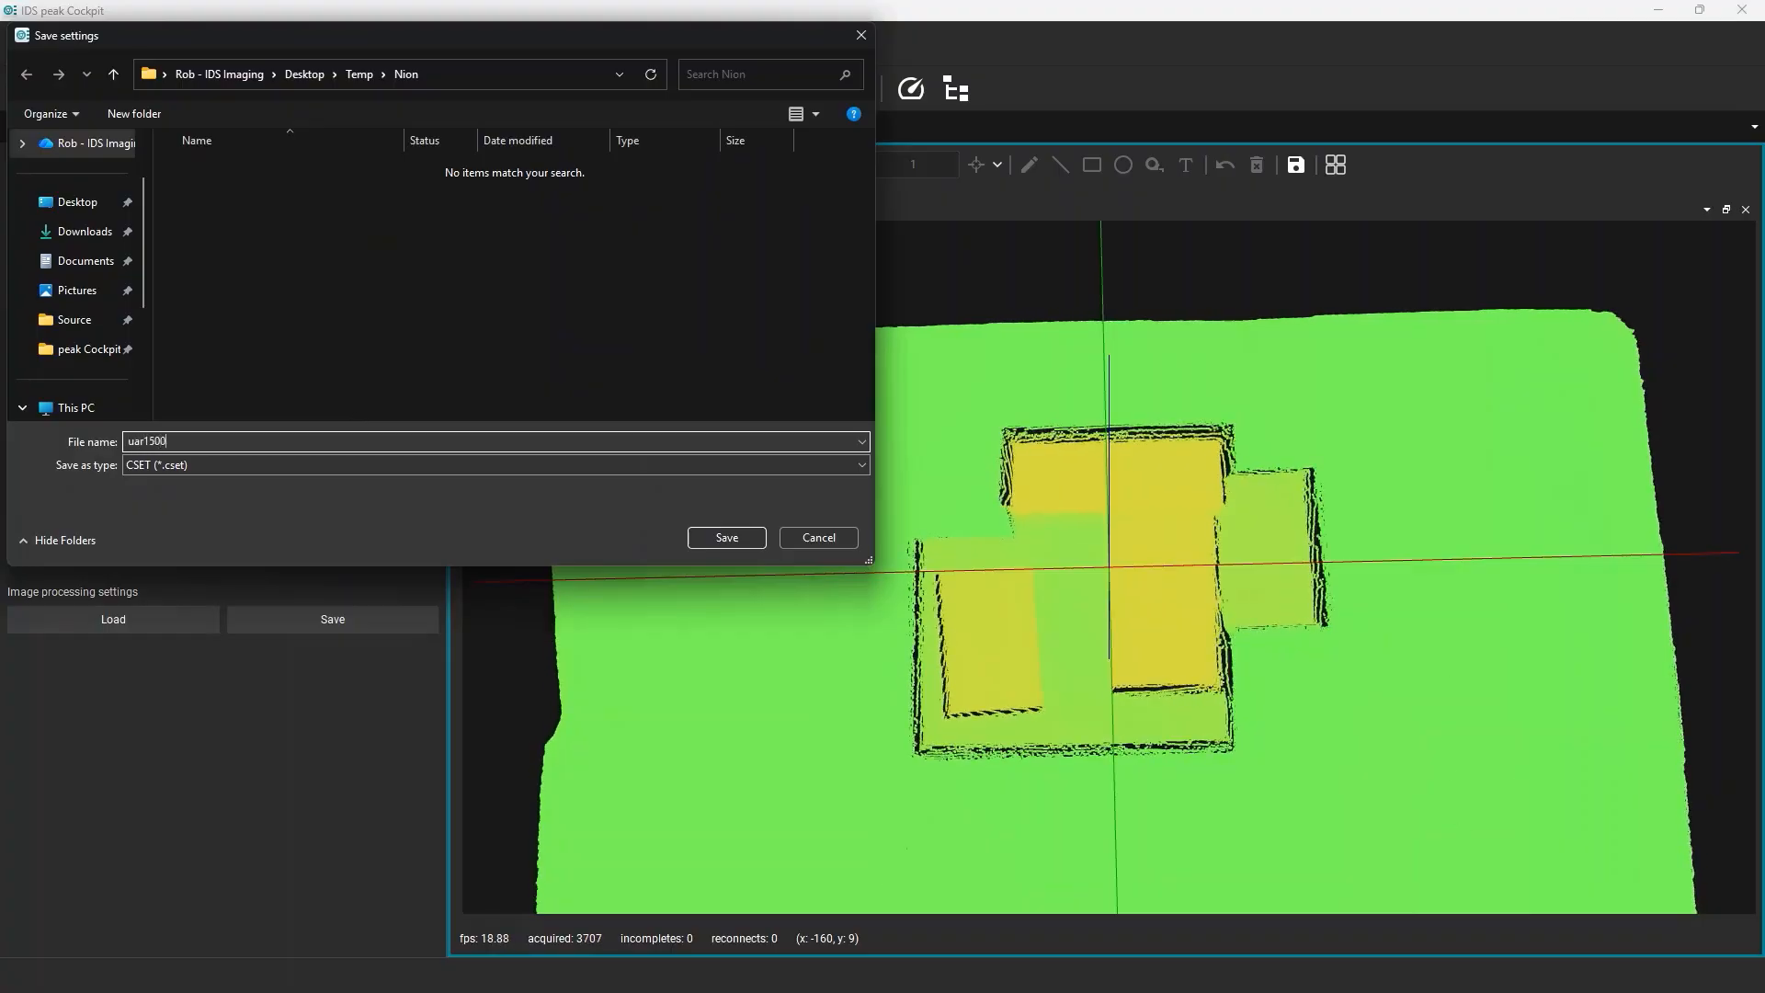
pyautogui.write('-test')
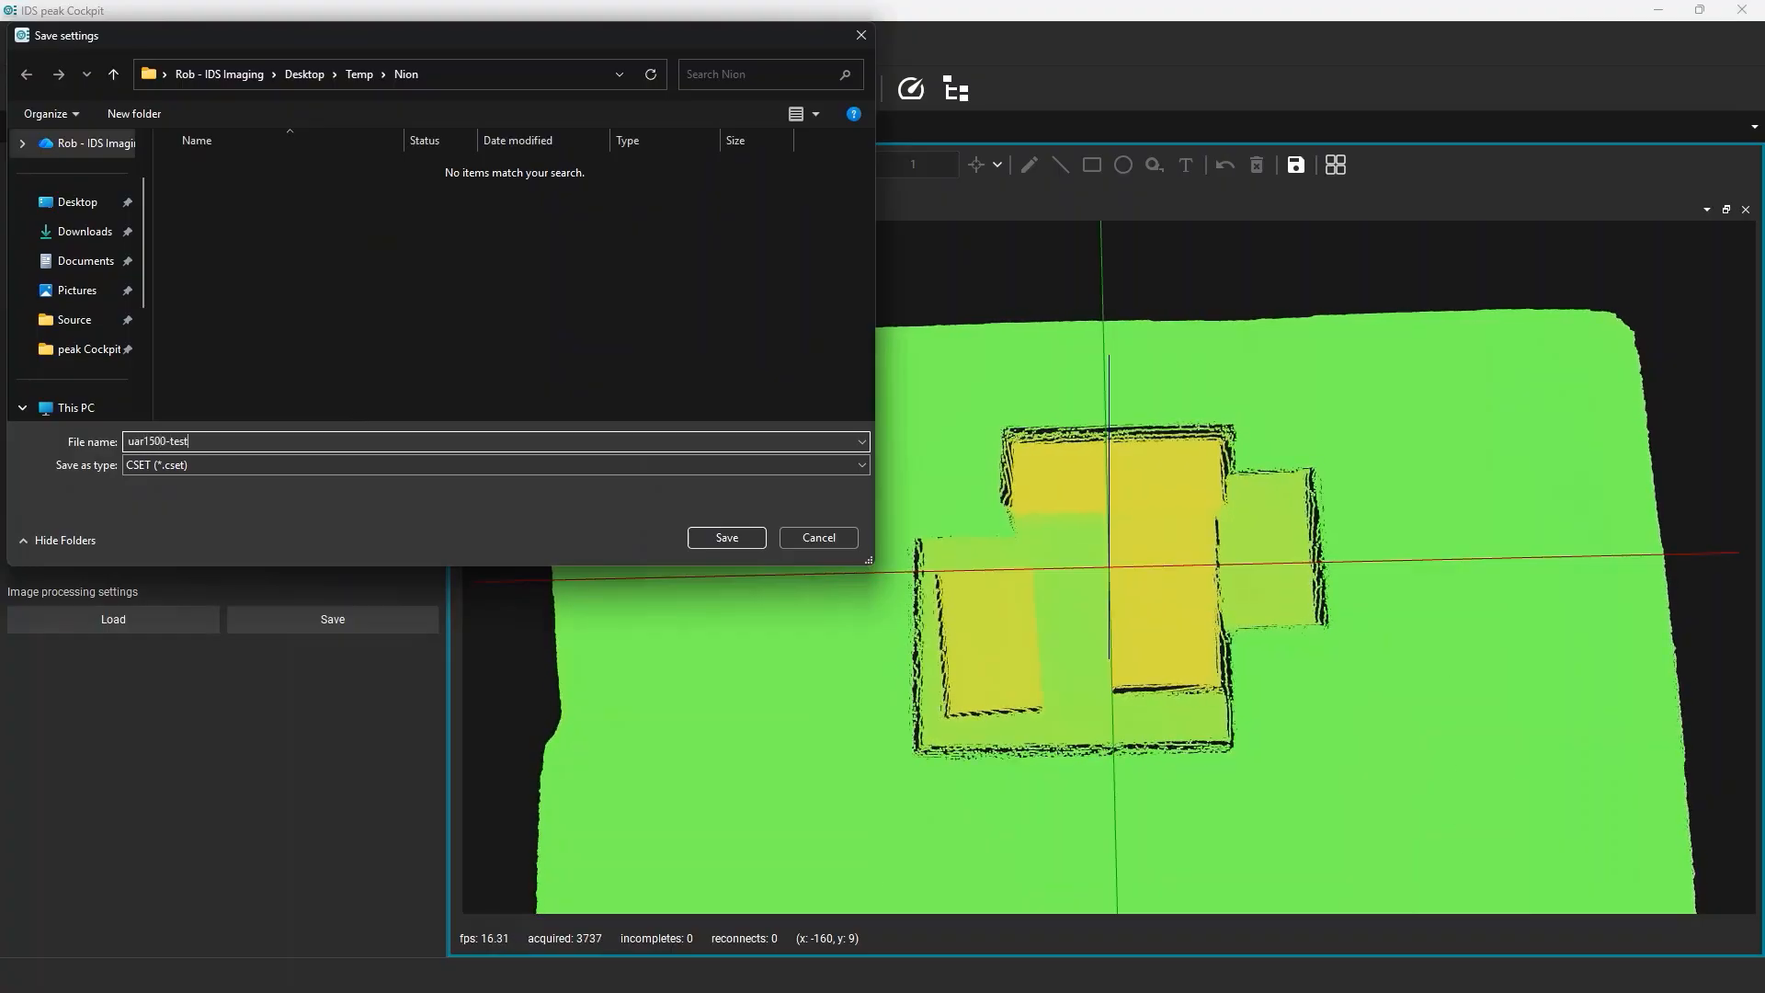
pyautogui.click(710, 538)
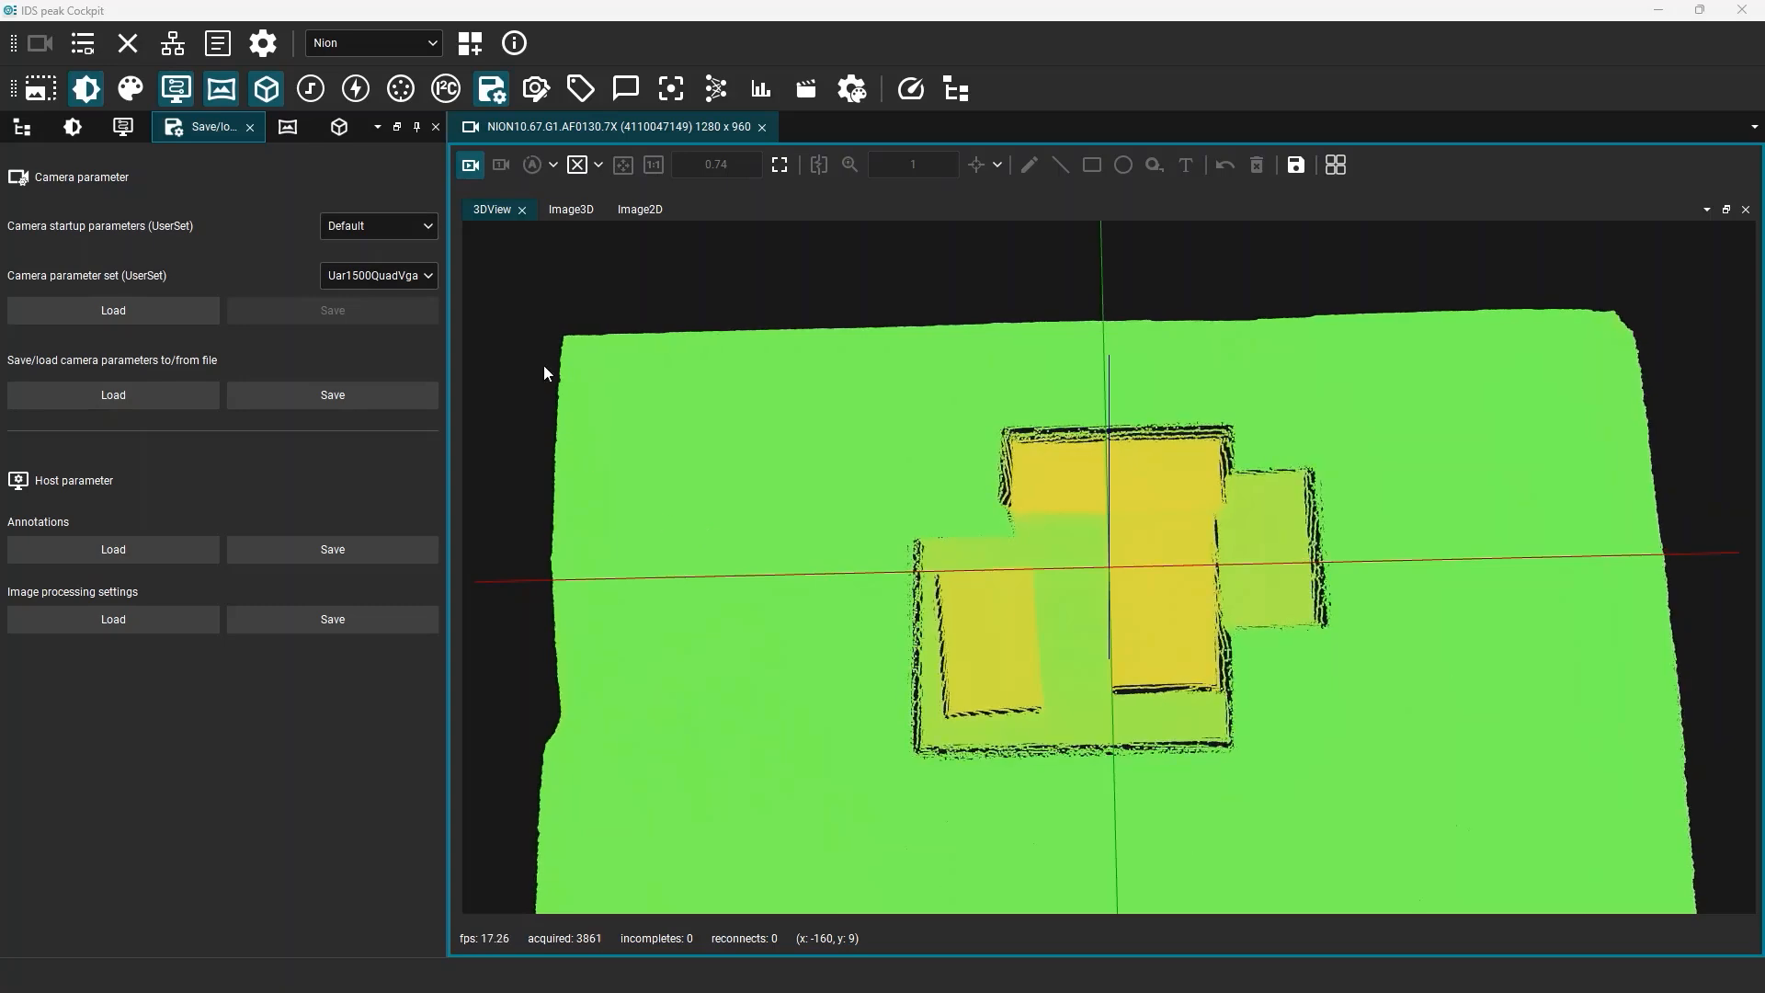
# Save the current camera parameters to UserSet0 and make UserSet0 the camera's startup parameter set
pyautogui.click(430, 274)
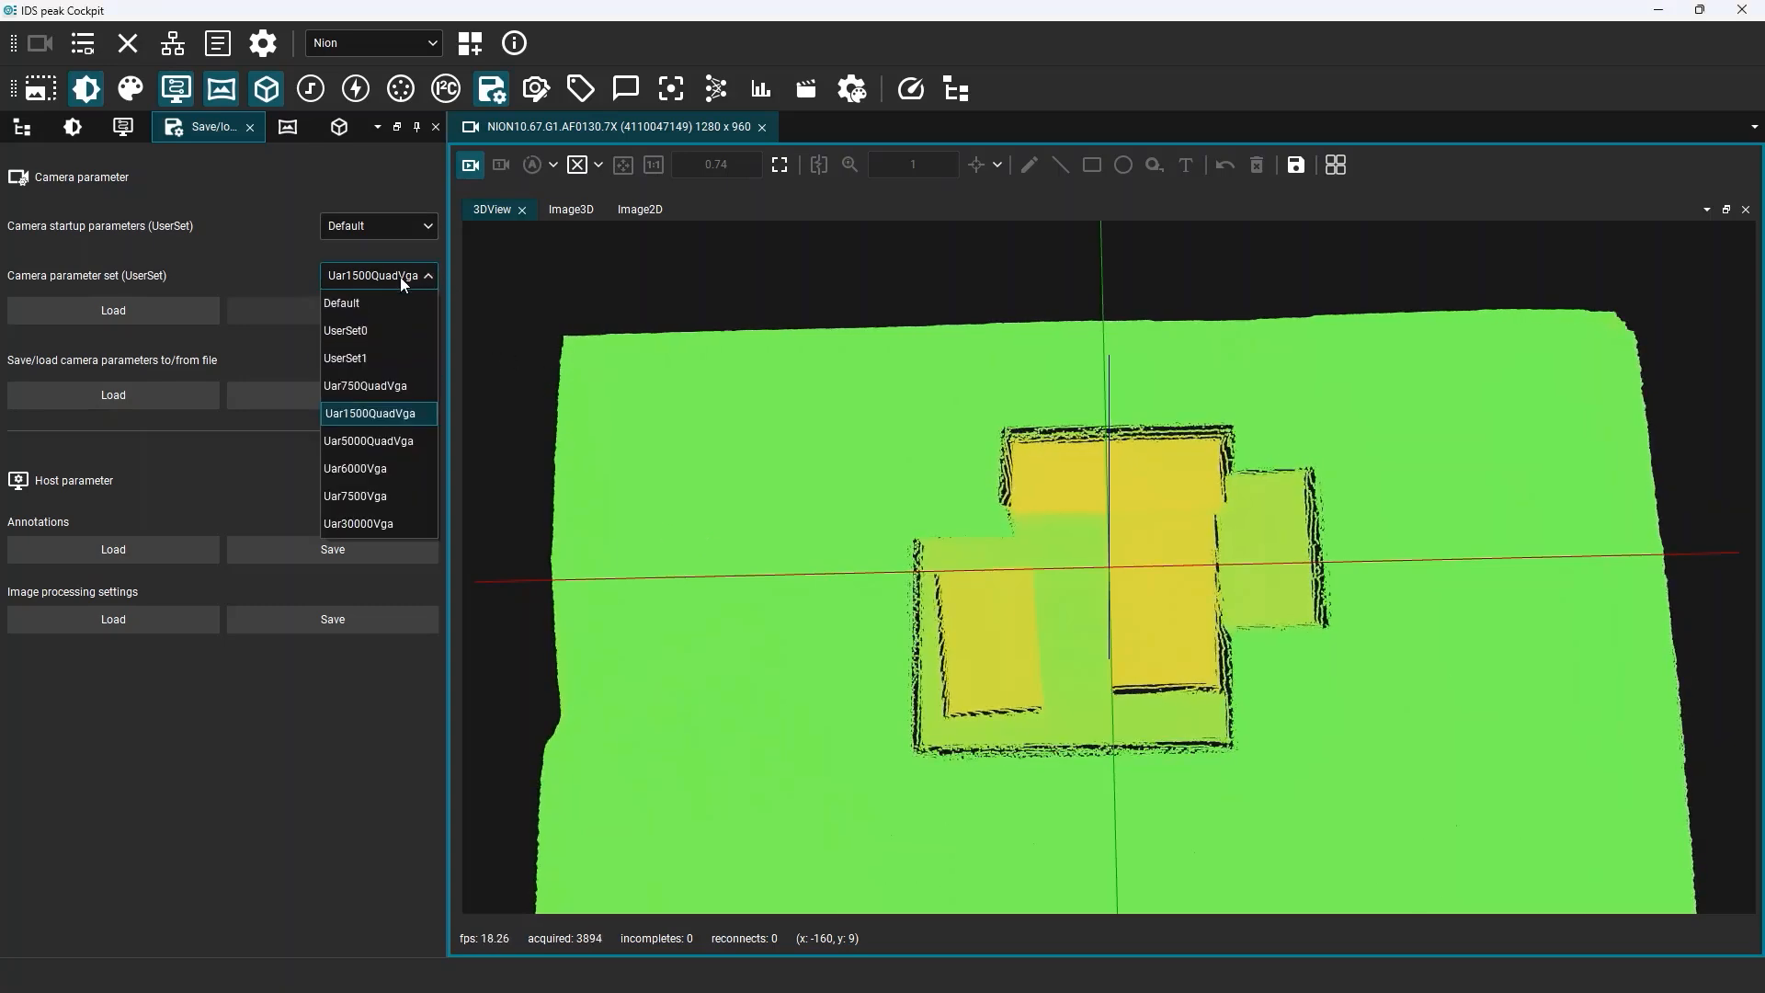
pyautogui.click(377, 330)
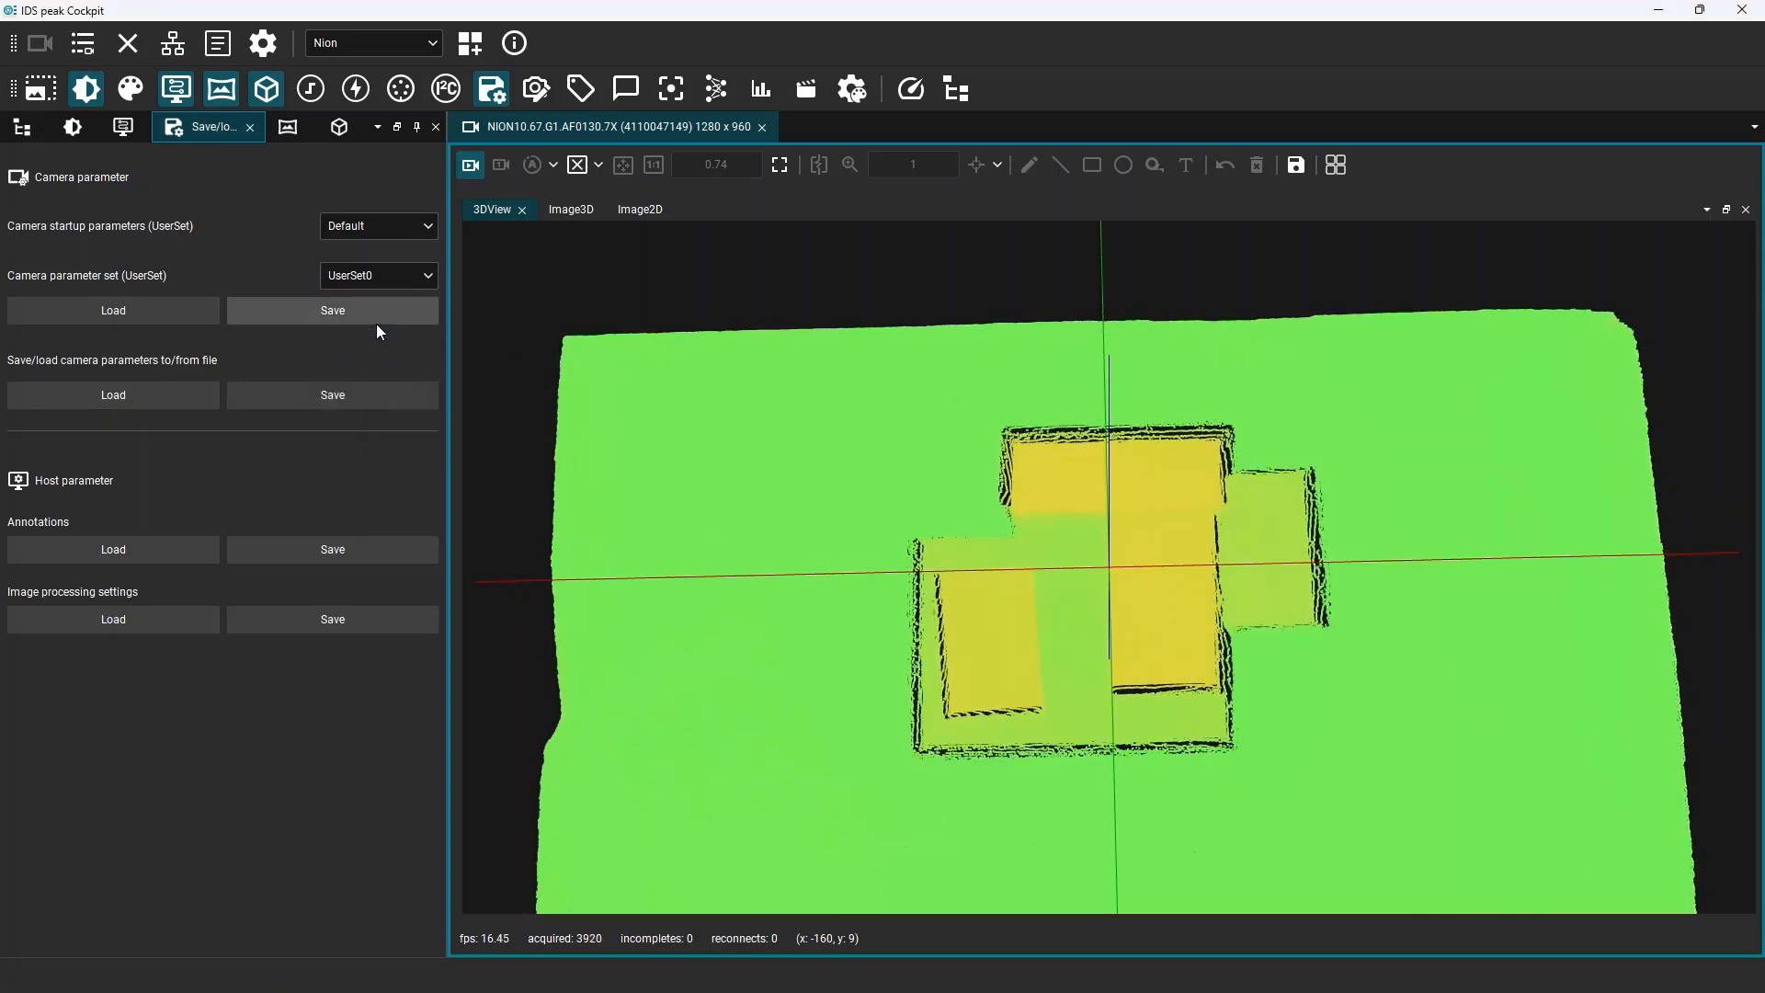
pyautogui.click(427, 227)
pyautogui.click(393, 278)
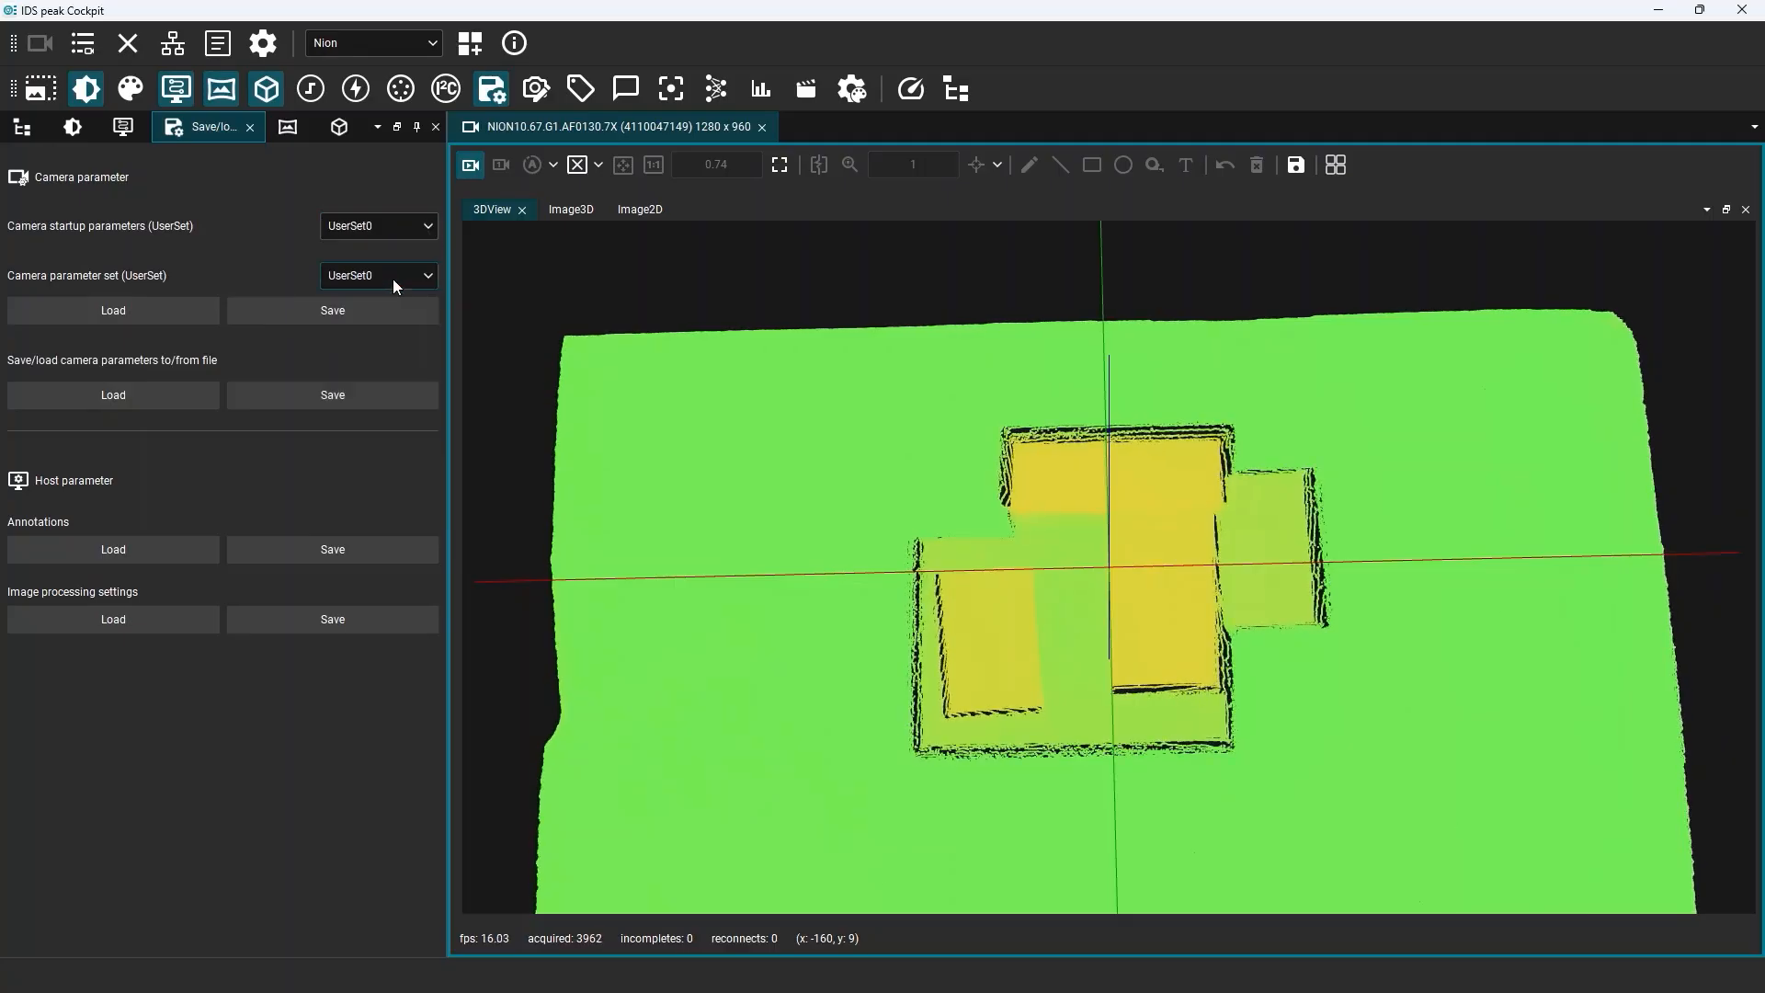
pyautogui.click(349, 315)
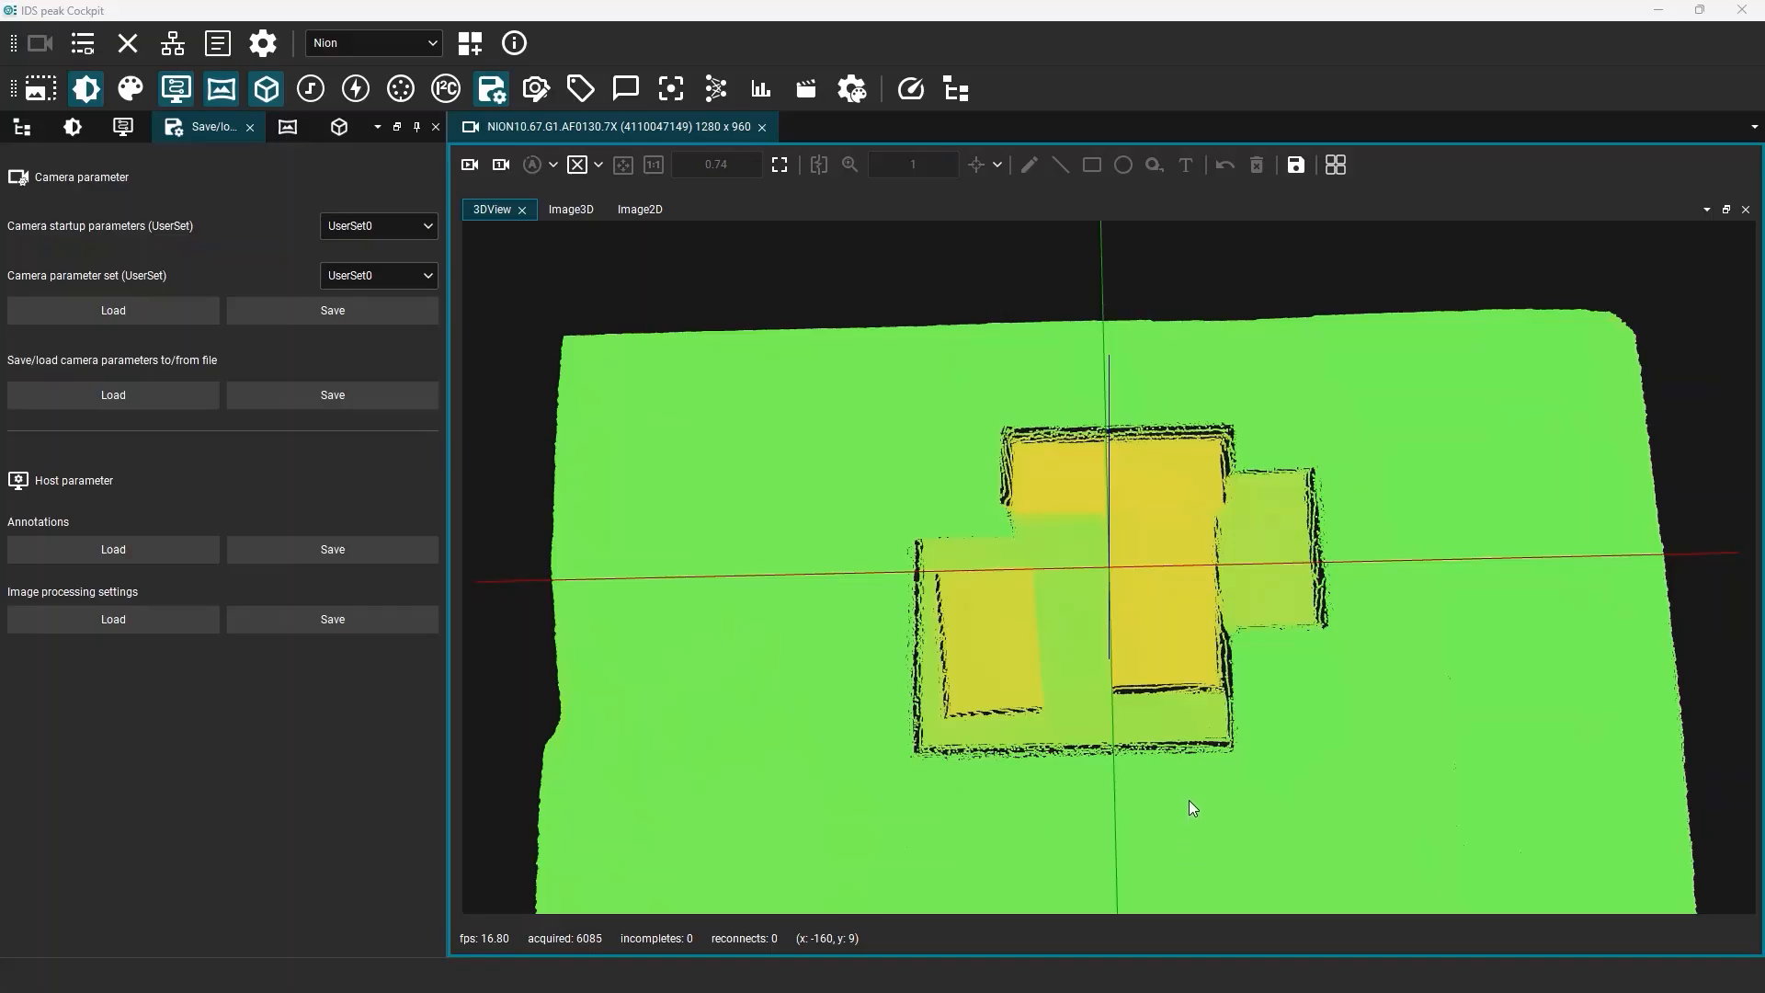
# Examine the boxes' point cloud in 3DView from several angles, positions and zoom distances
pyautogui.moveTo(1189, 800)
pyautogui.mouseDown()
pyautogui.moveTo(1074, 801)
pyautogui.moveTo(1232, 820)
pyautogui.moveTo(1196, 775)
pyautogui.mouseUp()
pyautogui.moveTo(1198, 761); pyautogui.dragTo(1189, 820)
pyautogui.moveTo(1182, 713)
pyautogui.mouseDown()
pyautogui.moveTo(1116, 715)
pyautogui.moveTo(1266, 724)
pyautogui.moveTo(1151, 725)
pyautogui.moveTo(1166, 732)
pyautogui.mouseUp()
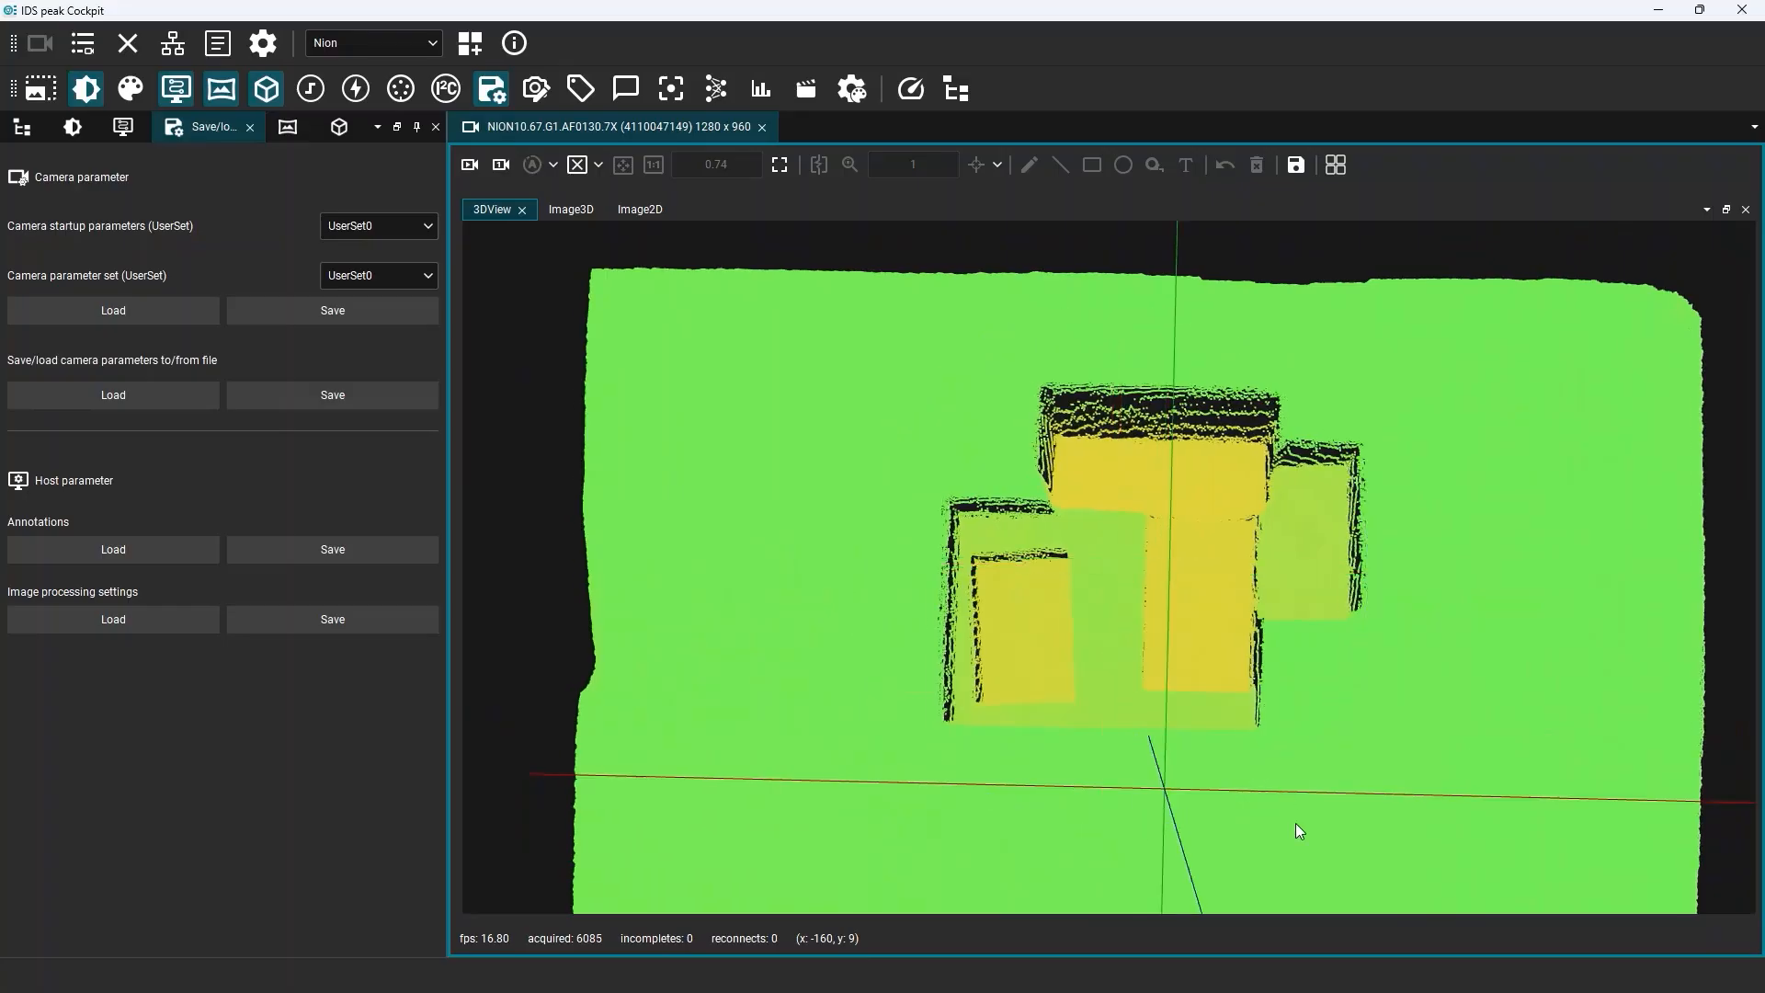
pyautogui.moveTo(1294, 823)
pyautogui.mouseDown()
pyautogui.moveTo(1292, 786)
pyautogui.moveTo(1294, 805)
pyautogui.mouseUp()
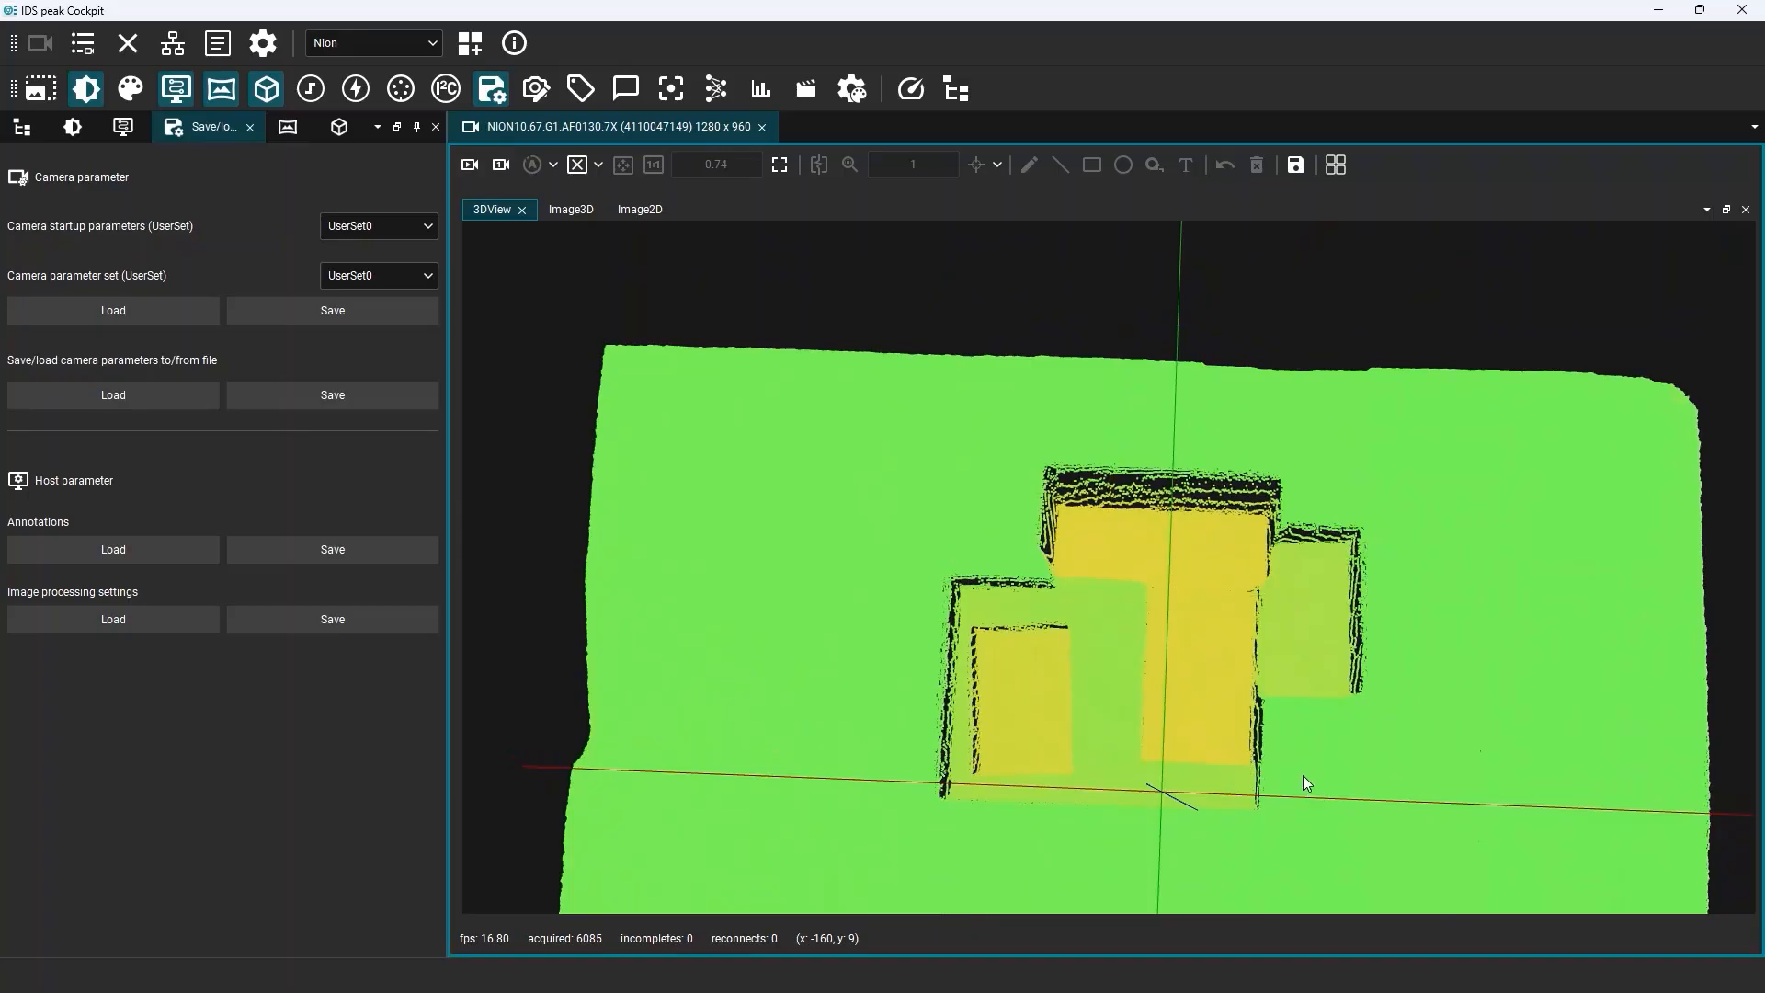
pyautogui.moveTo(1249, 827); pyautogui.dragTo(1196, 730)
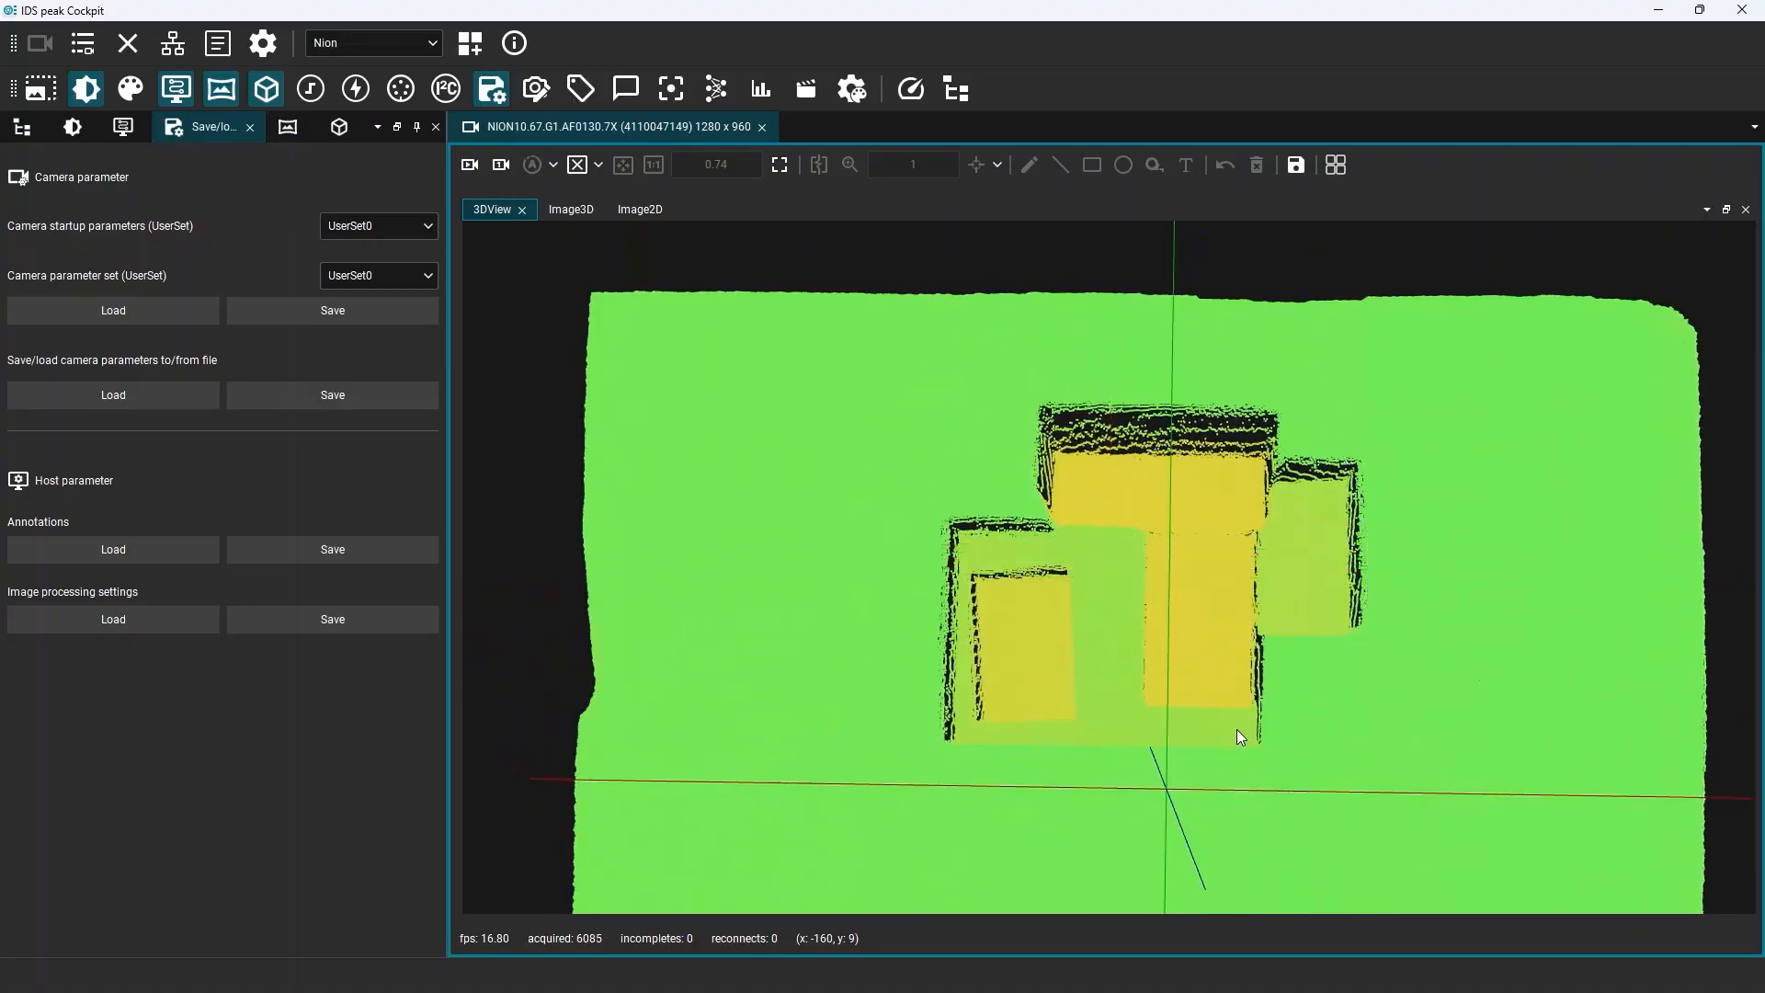
pyautogui.moveTo(1440, 801); pyautogui.dragTo(1243, 700)
pyautogui.scroll(-5, 1204, 697)
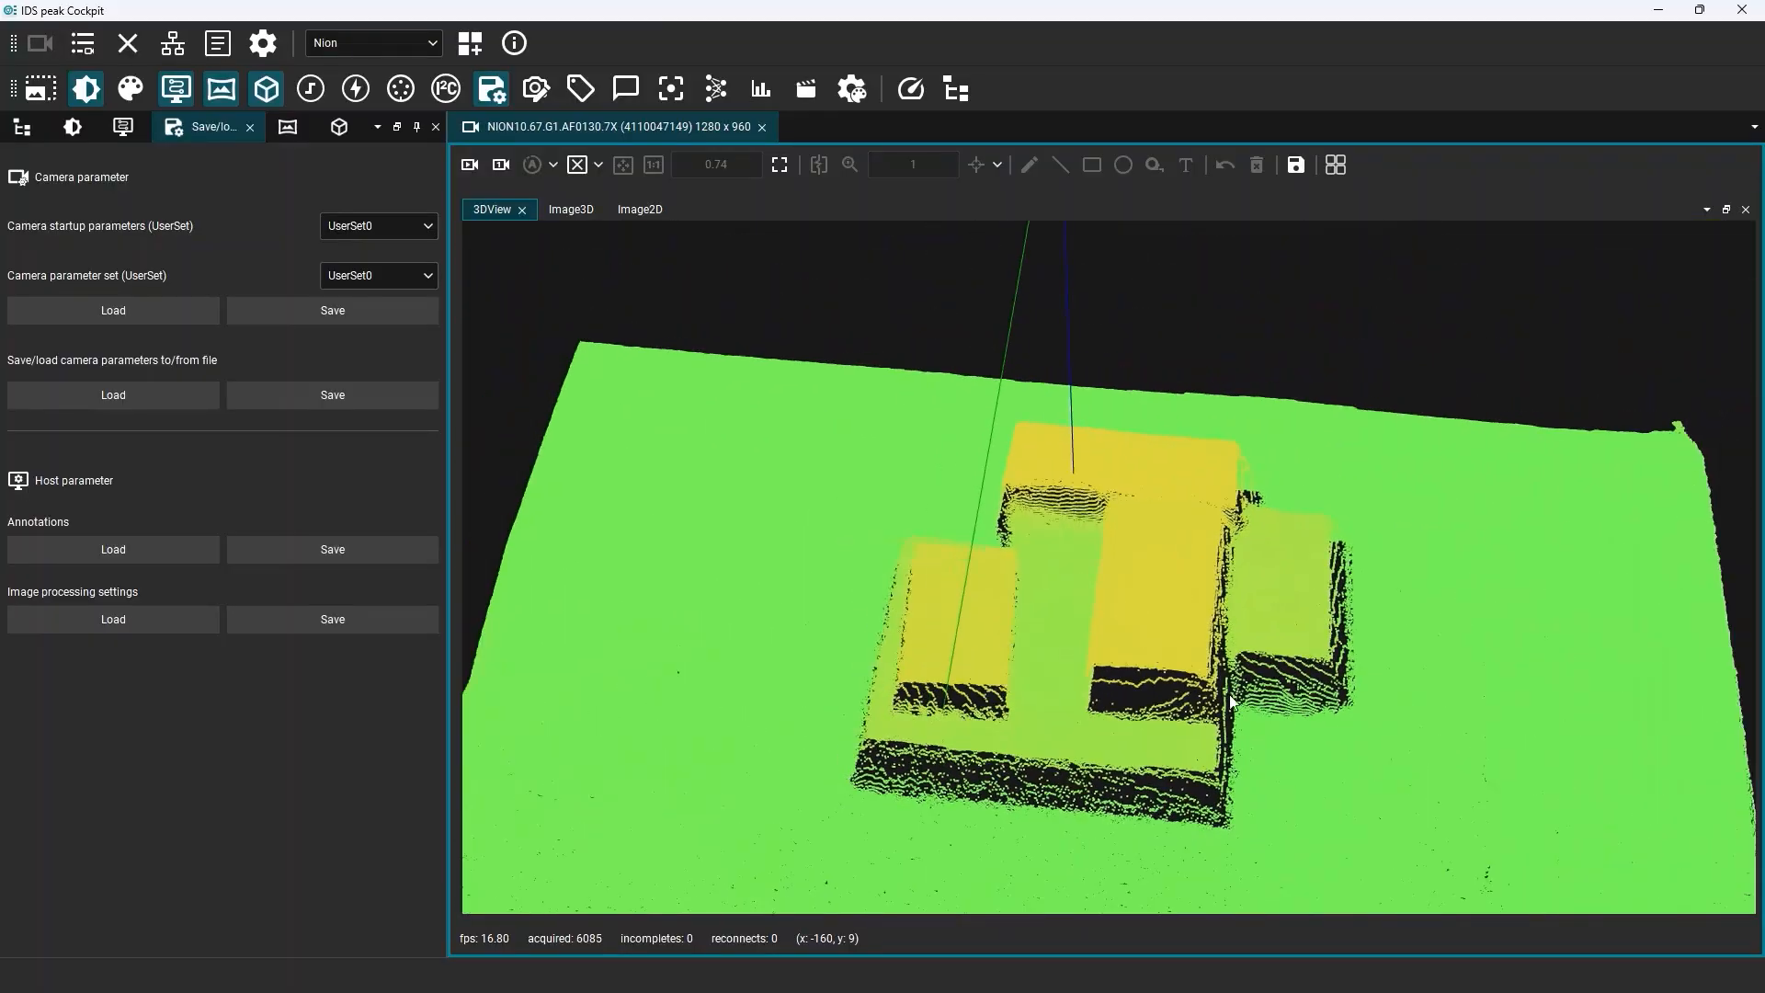
pyautogui.scroll(8, 1176, 700)
pyautogui.scroll(-5, 1177, 700)
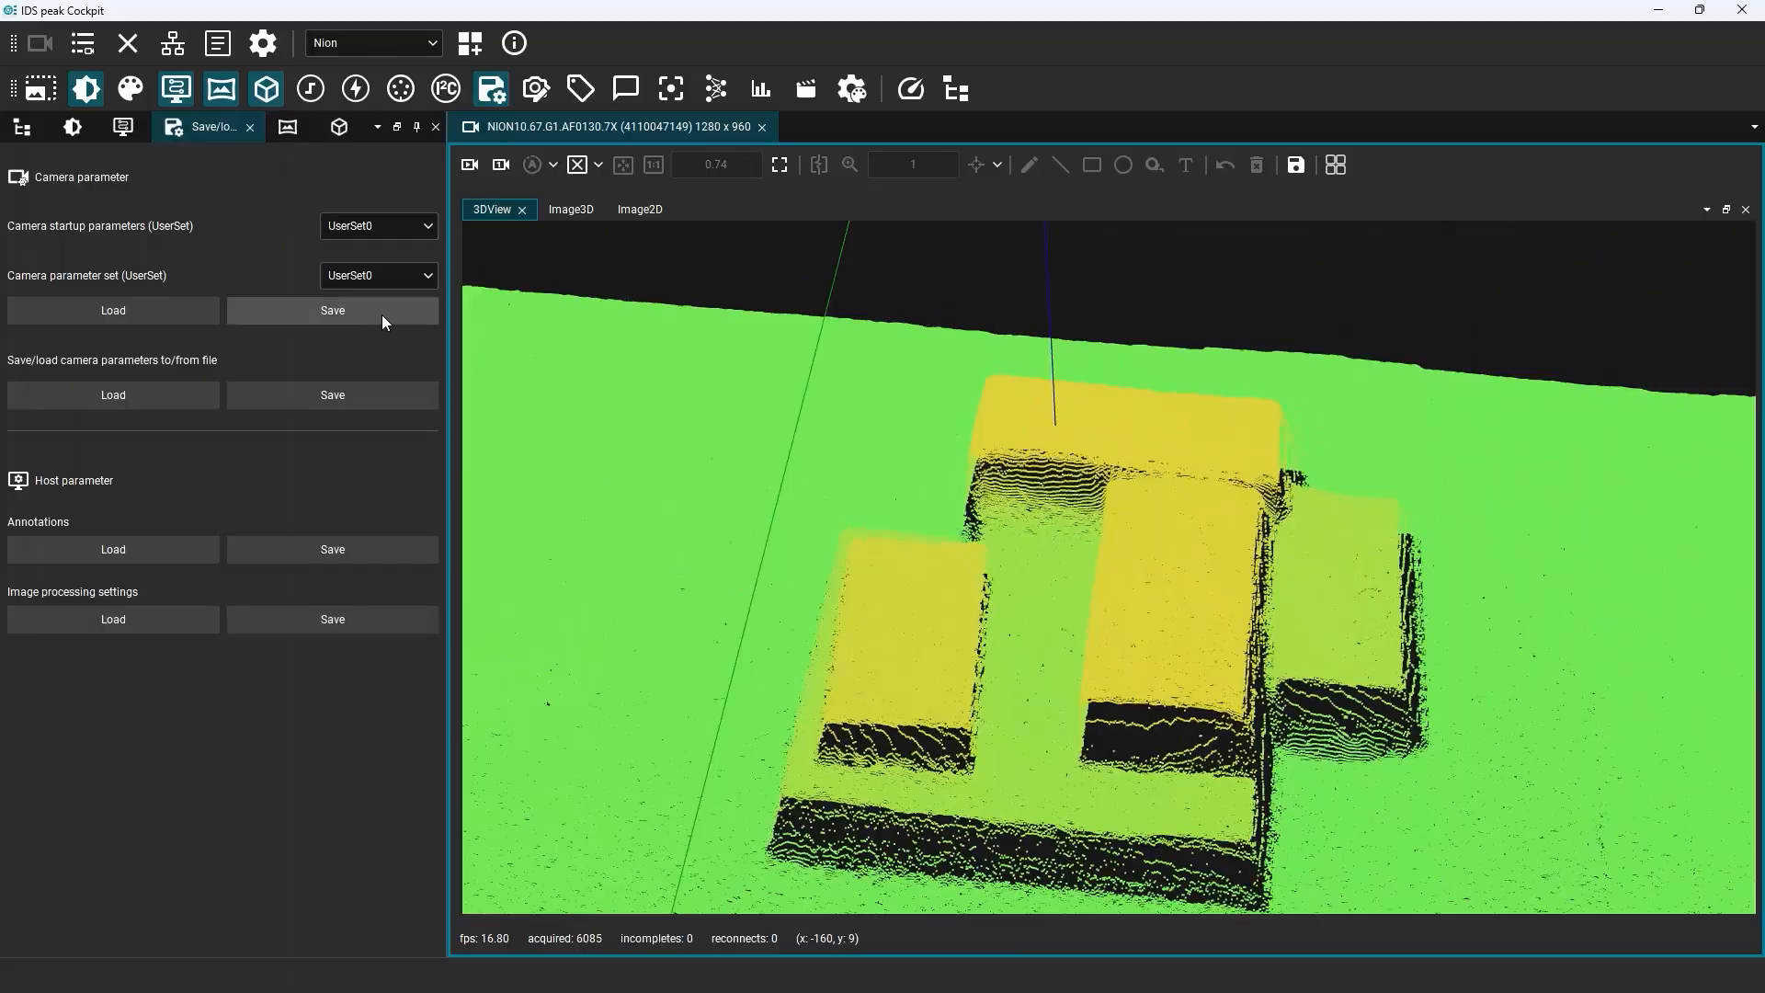
# In the 3D settings, reset the view and reduce the point size to 0.10
pyautogui.click(339, 129)
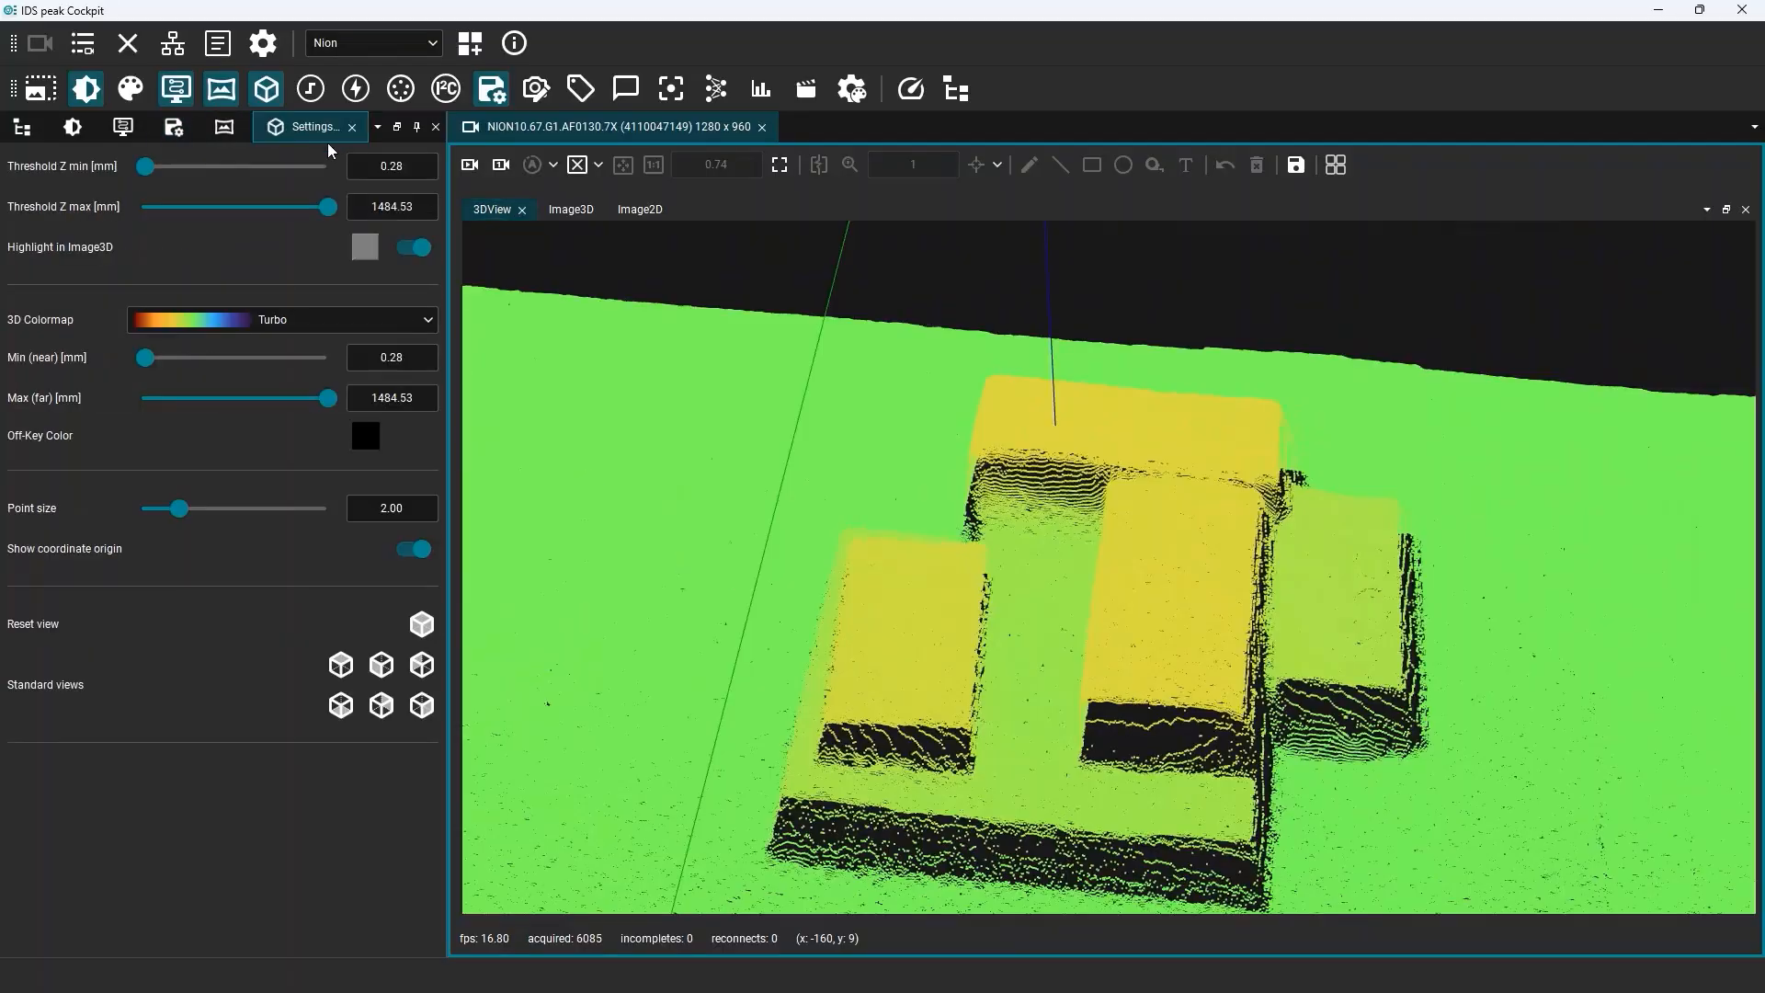
pyautogui.click(422, 627)
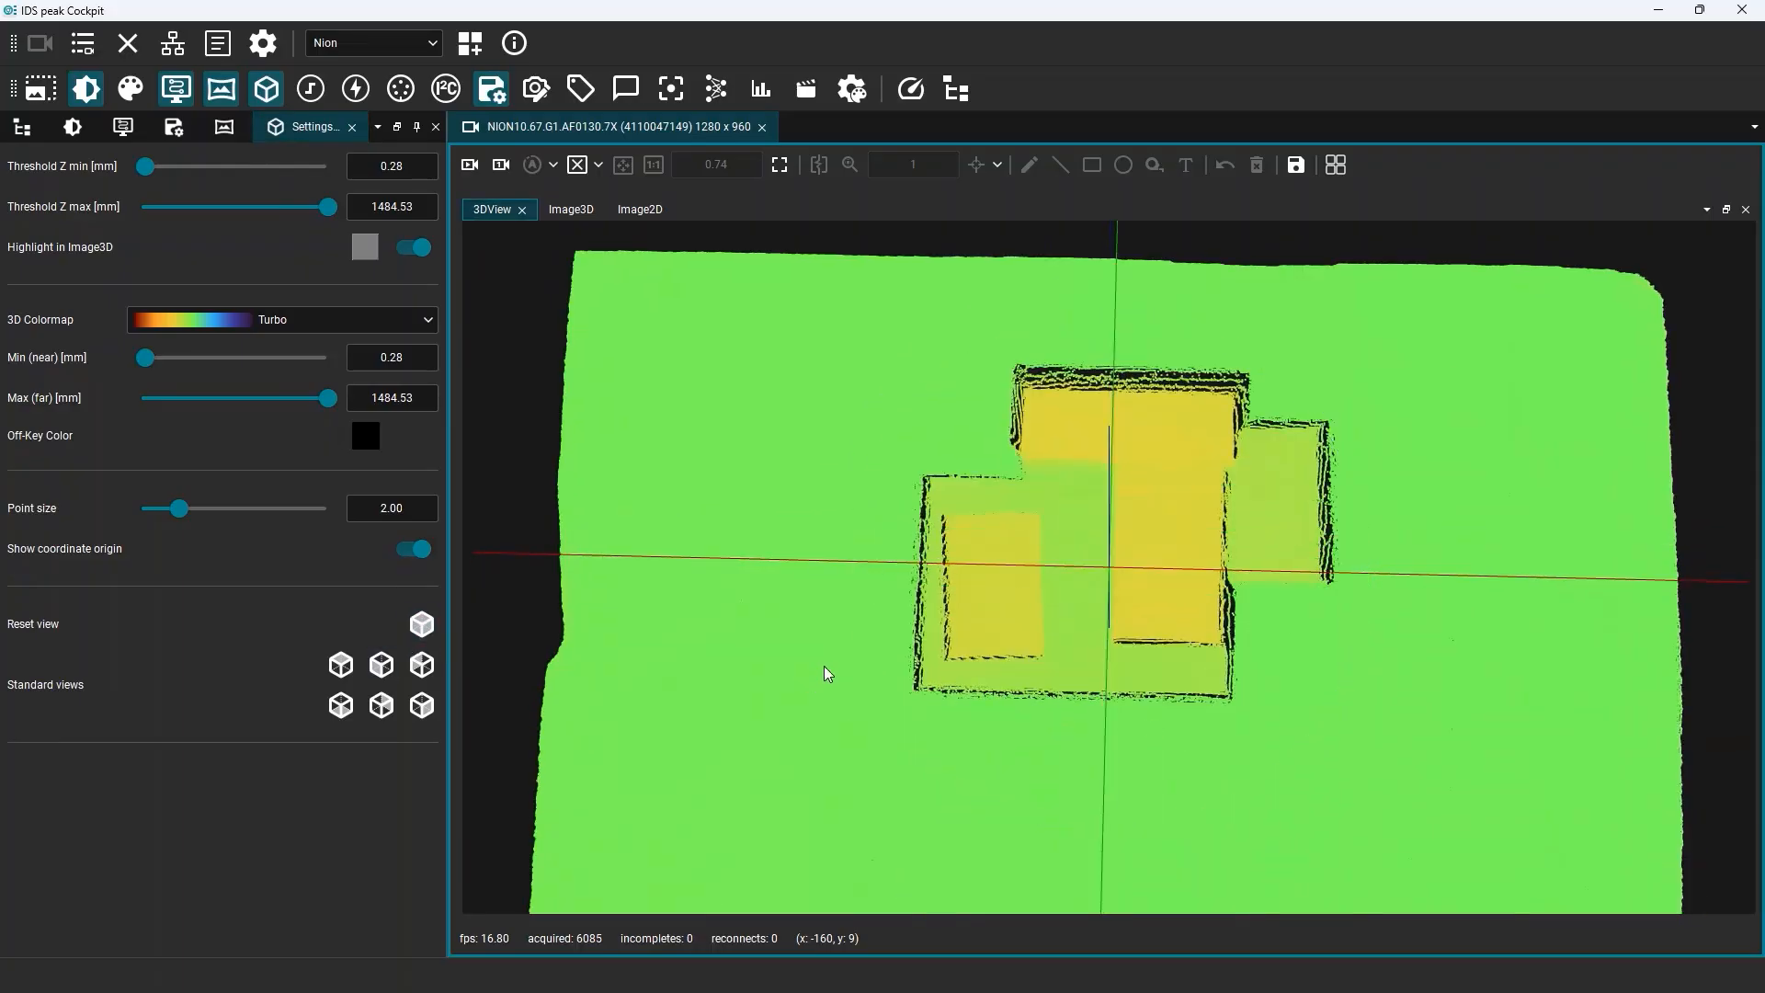
pyautogui.scroll(5, 1107, 618)
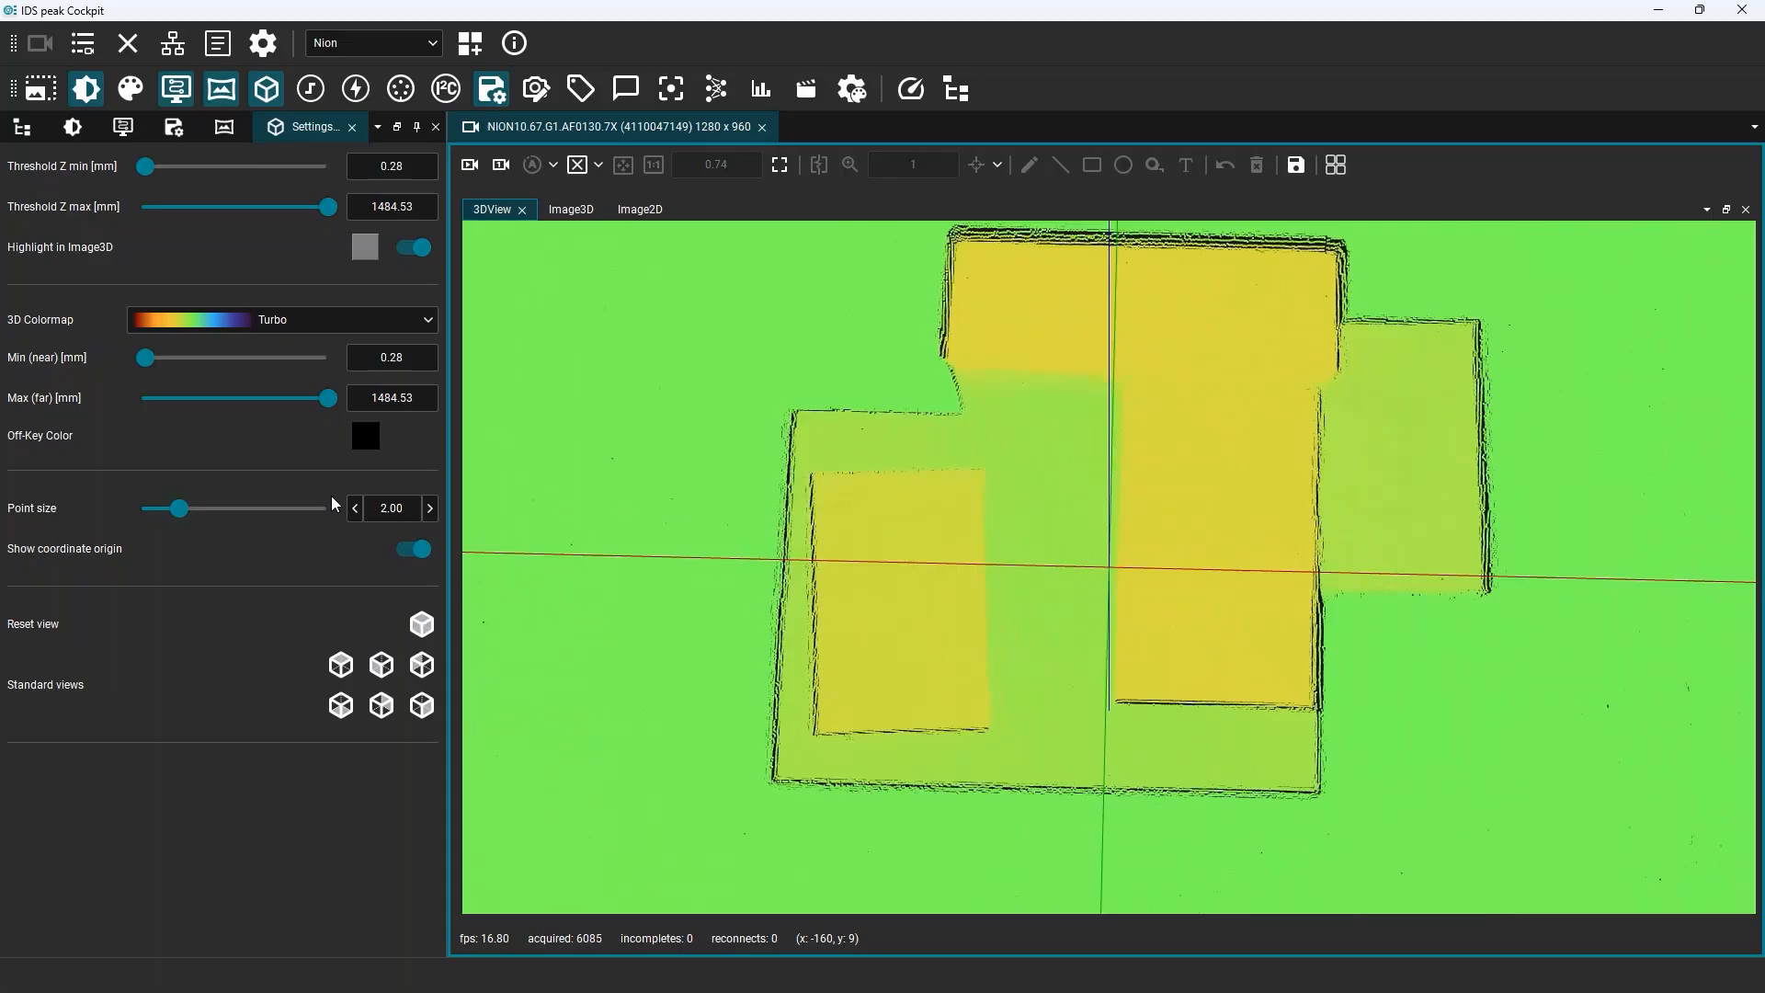
pyautogui.moveTo(180, 511); pyautogui.dragTo(142, 511)
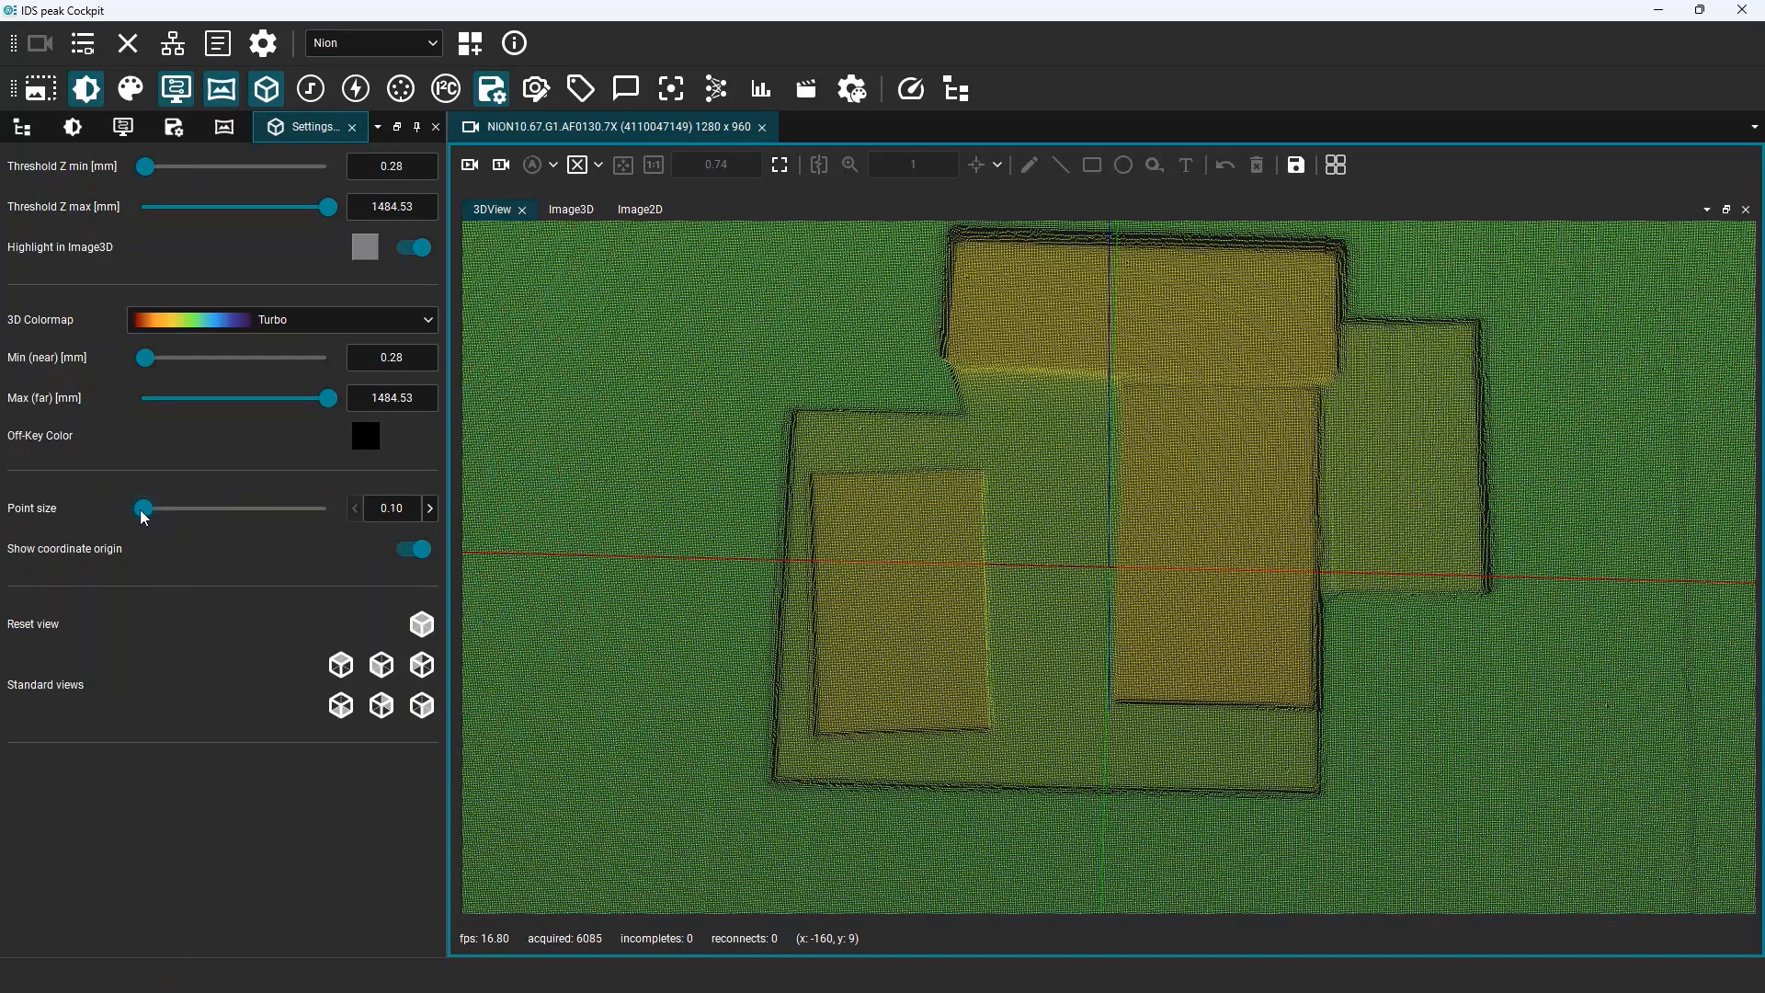
pyautogui.scroll(3, 1072, 670)
pyautogui.scroll(-5, 1071, 670)
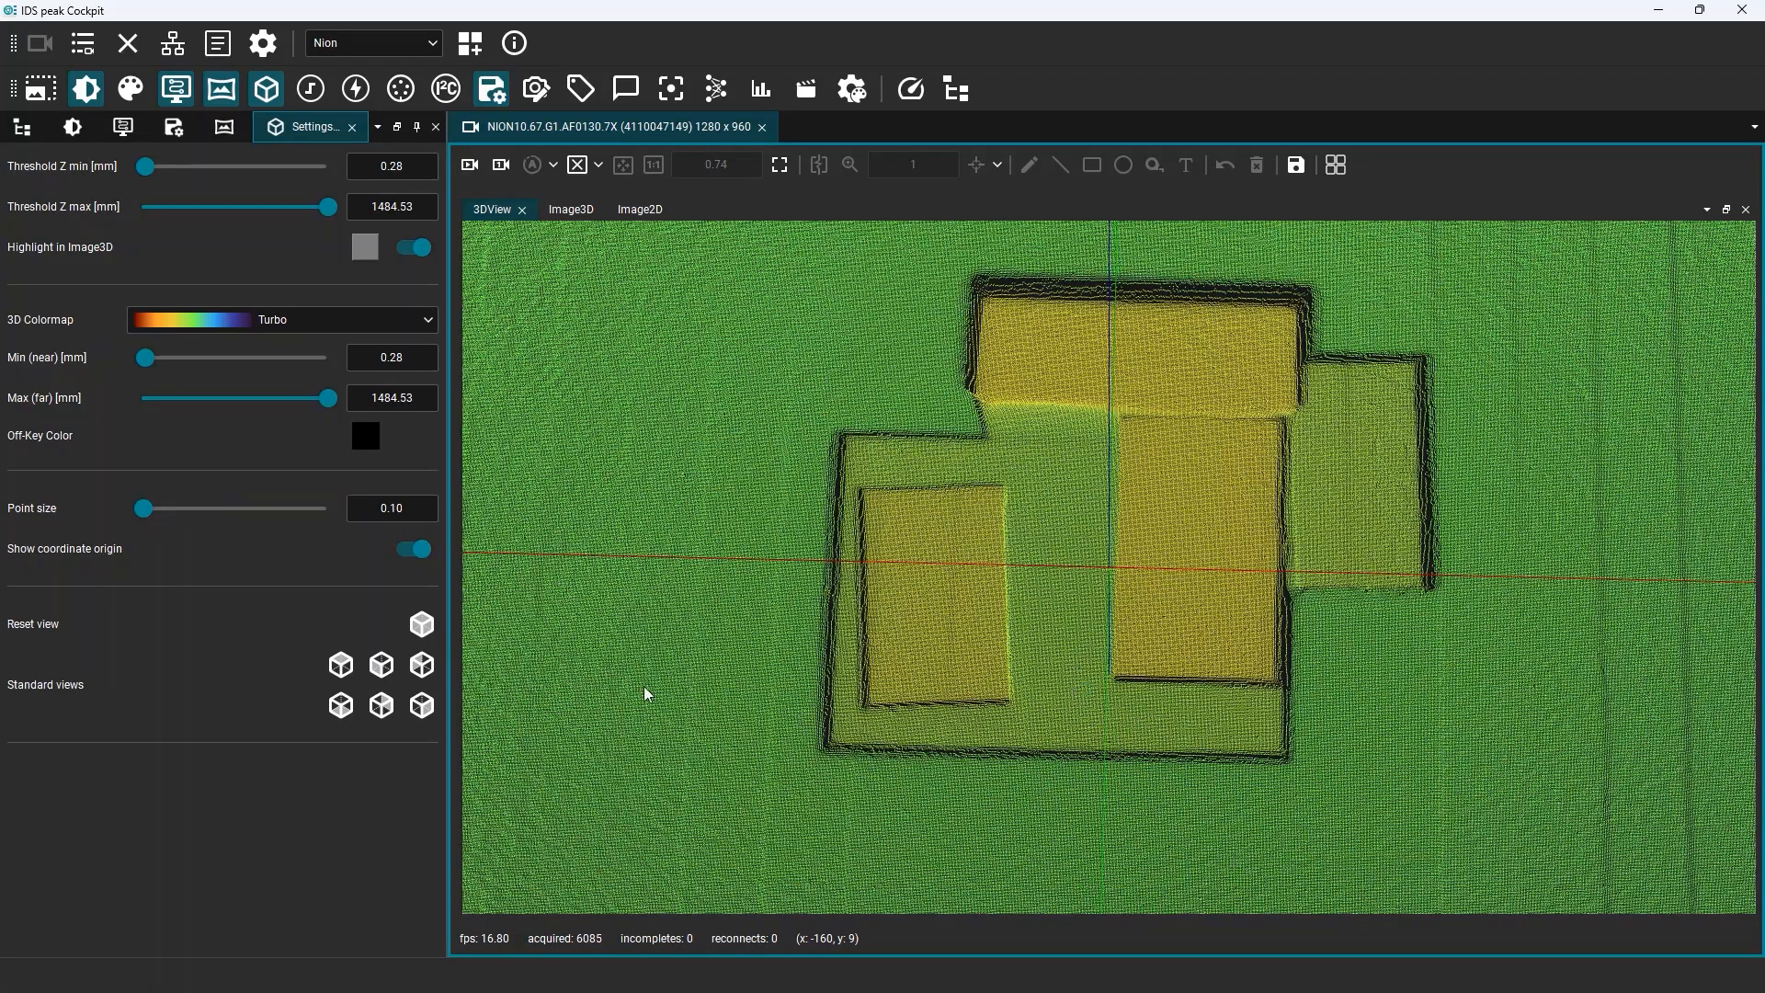
# Hide the coordinate origin in 3DView
pyautogui.click(413, 551)
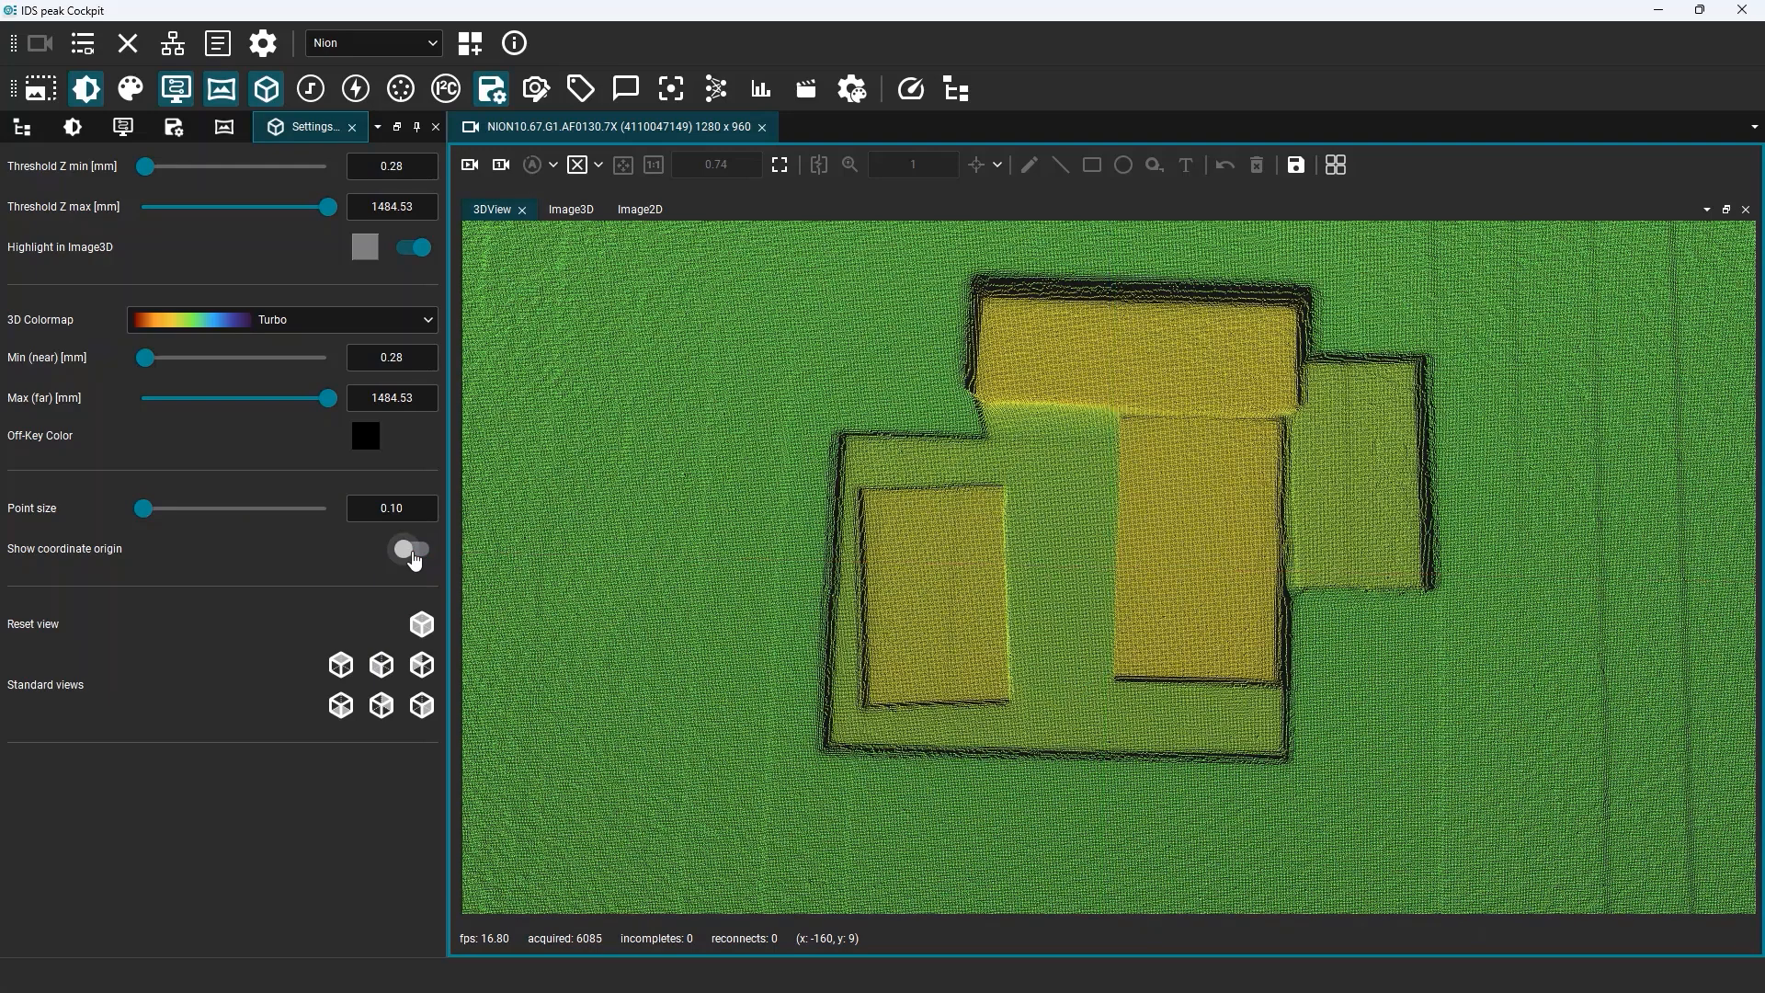
pyautogui.scroll(-5, 1018, 579)
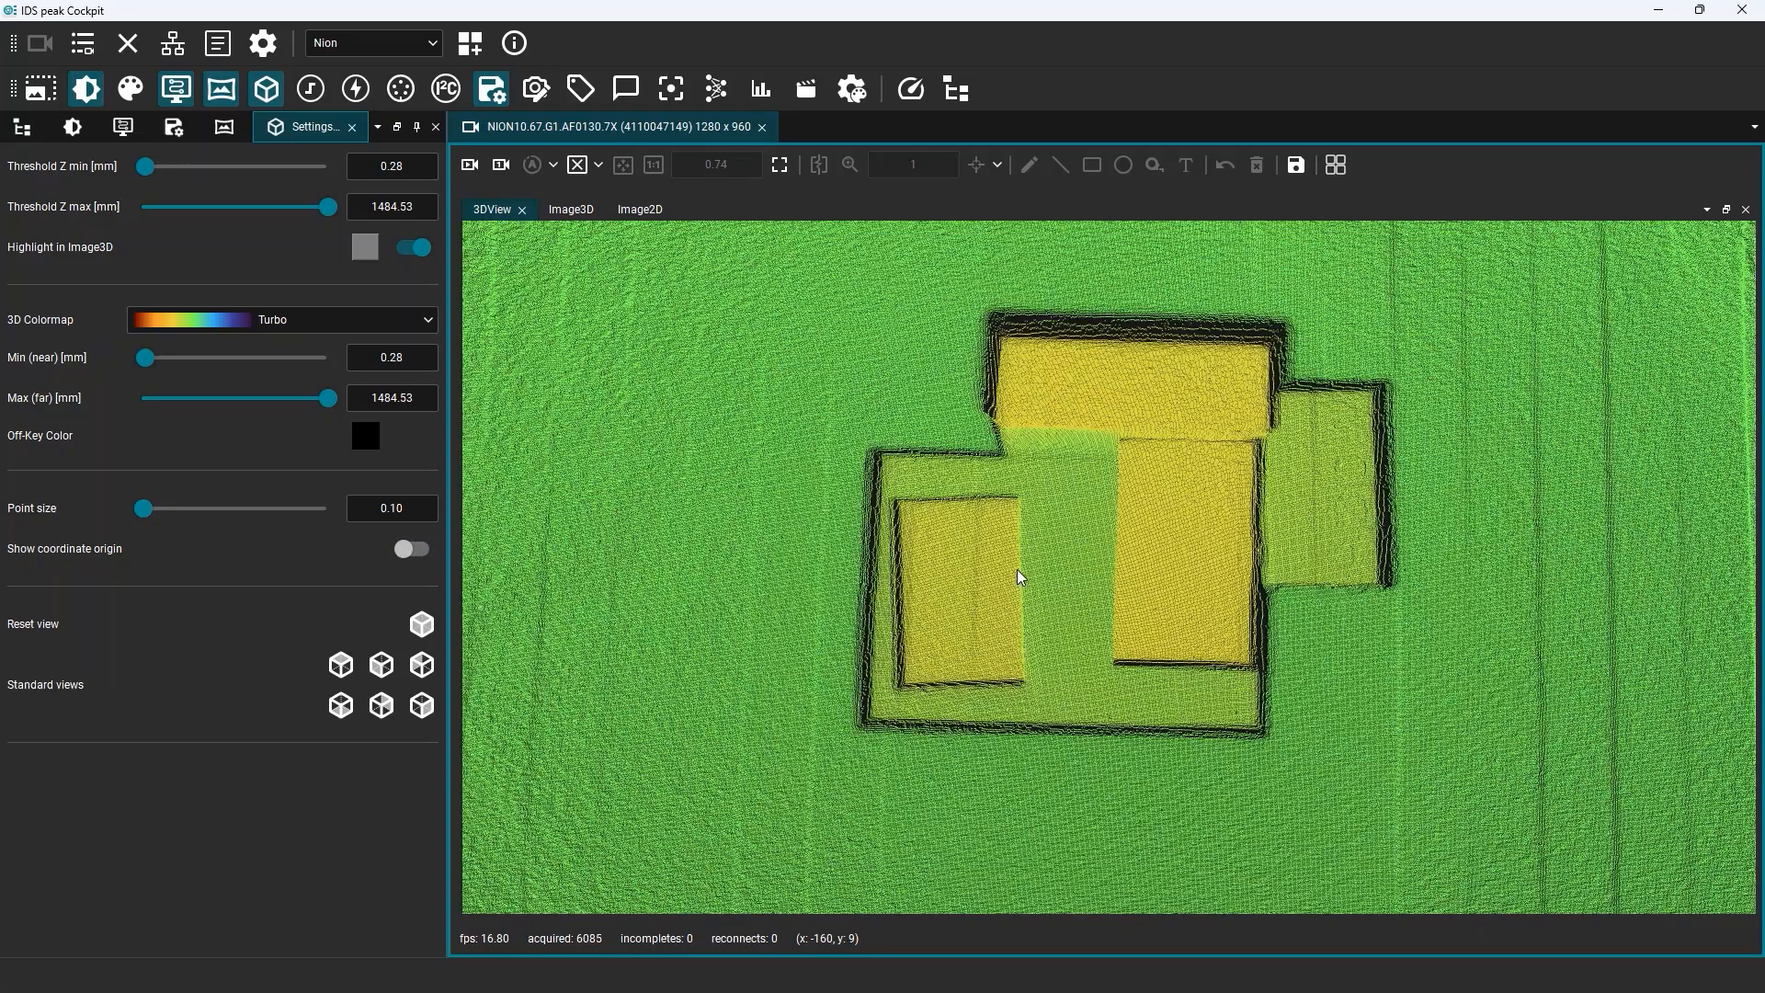
pyautogui.scroll(-1, 1018, 579)
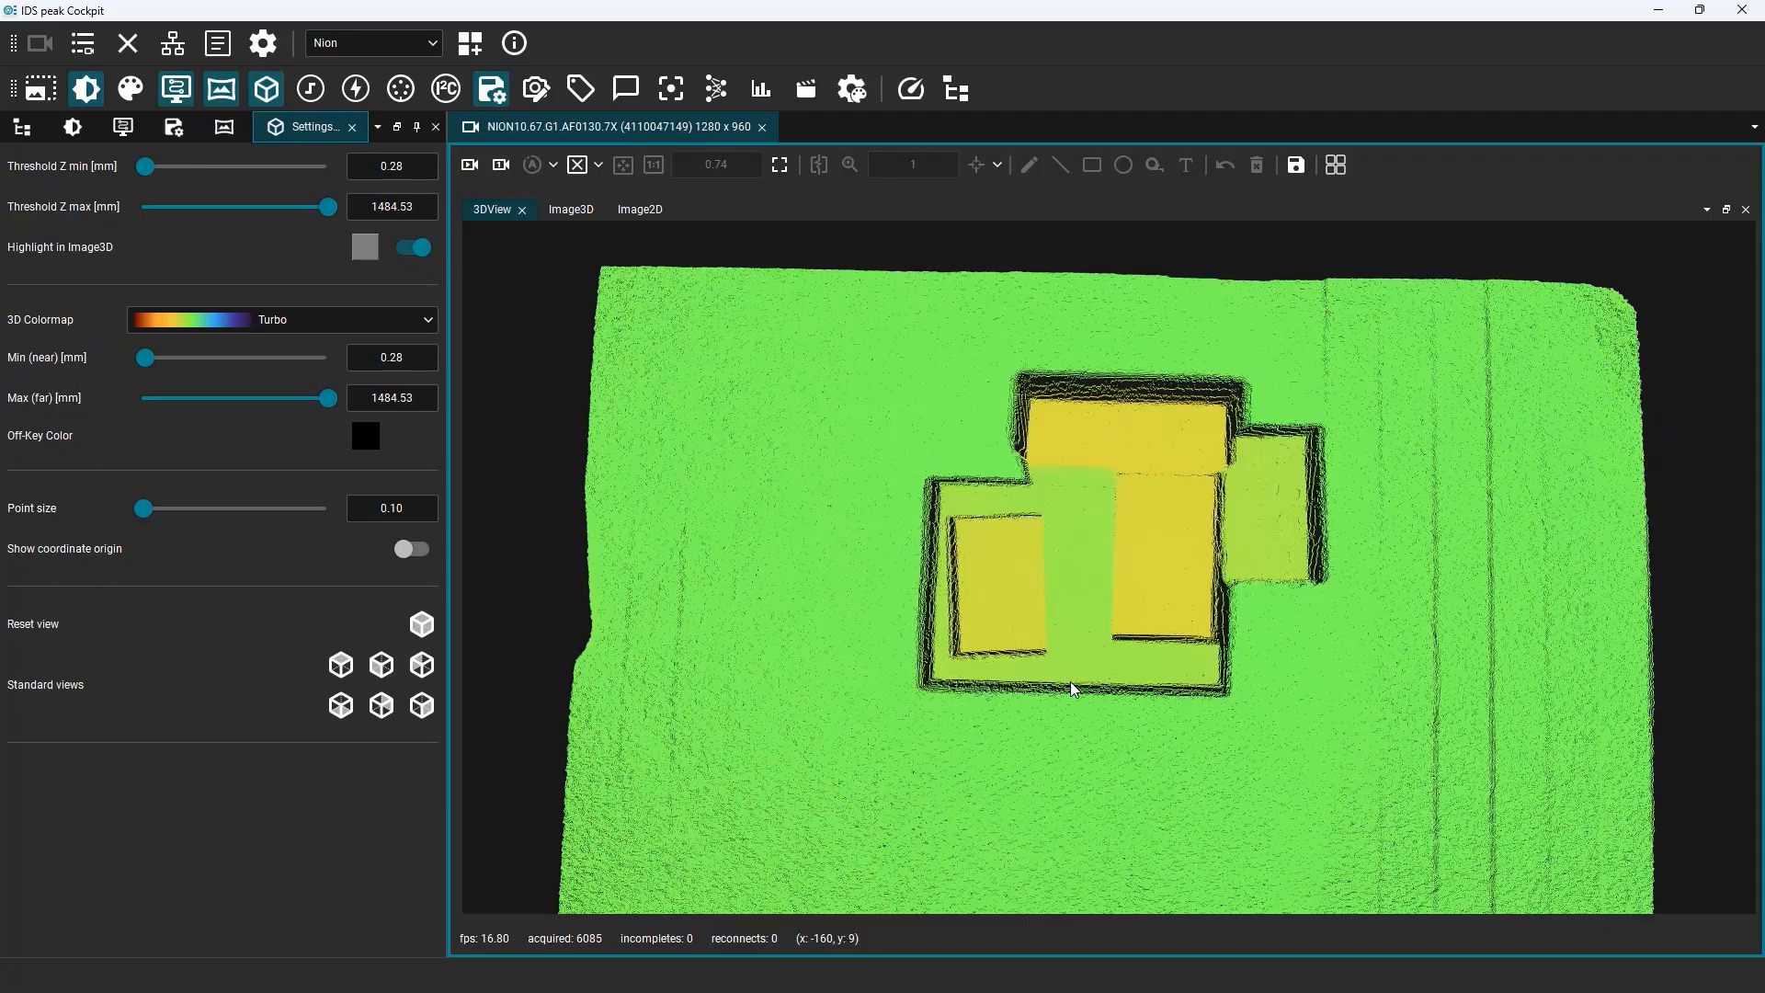
# Apply the Jet 3D colormap with a near limit of 305.76 mm and a far limit of 1050.63 mm, checking the Image3D display too
pyautogui.click(383, 324)
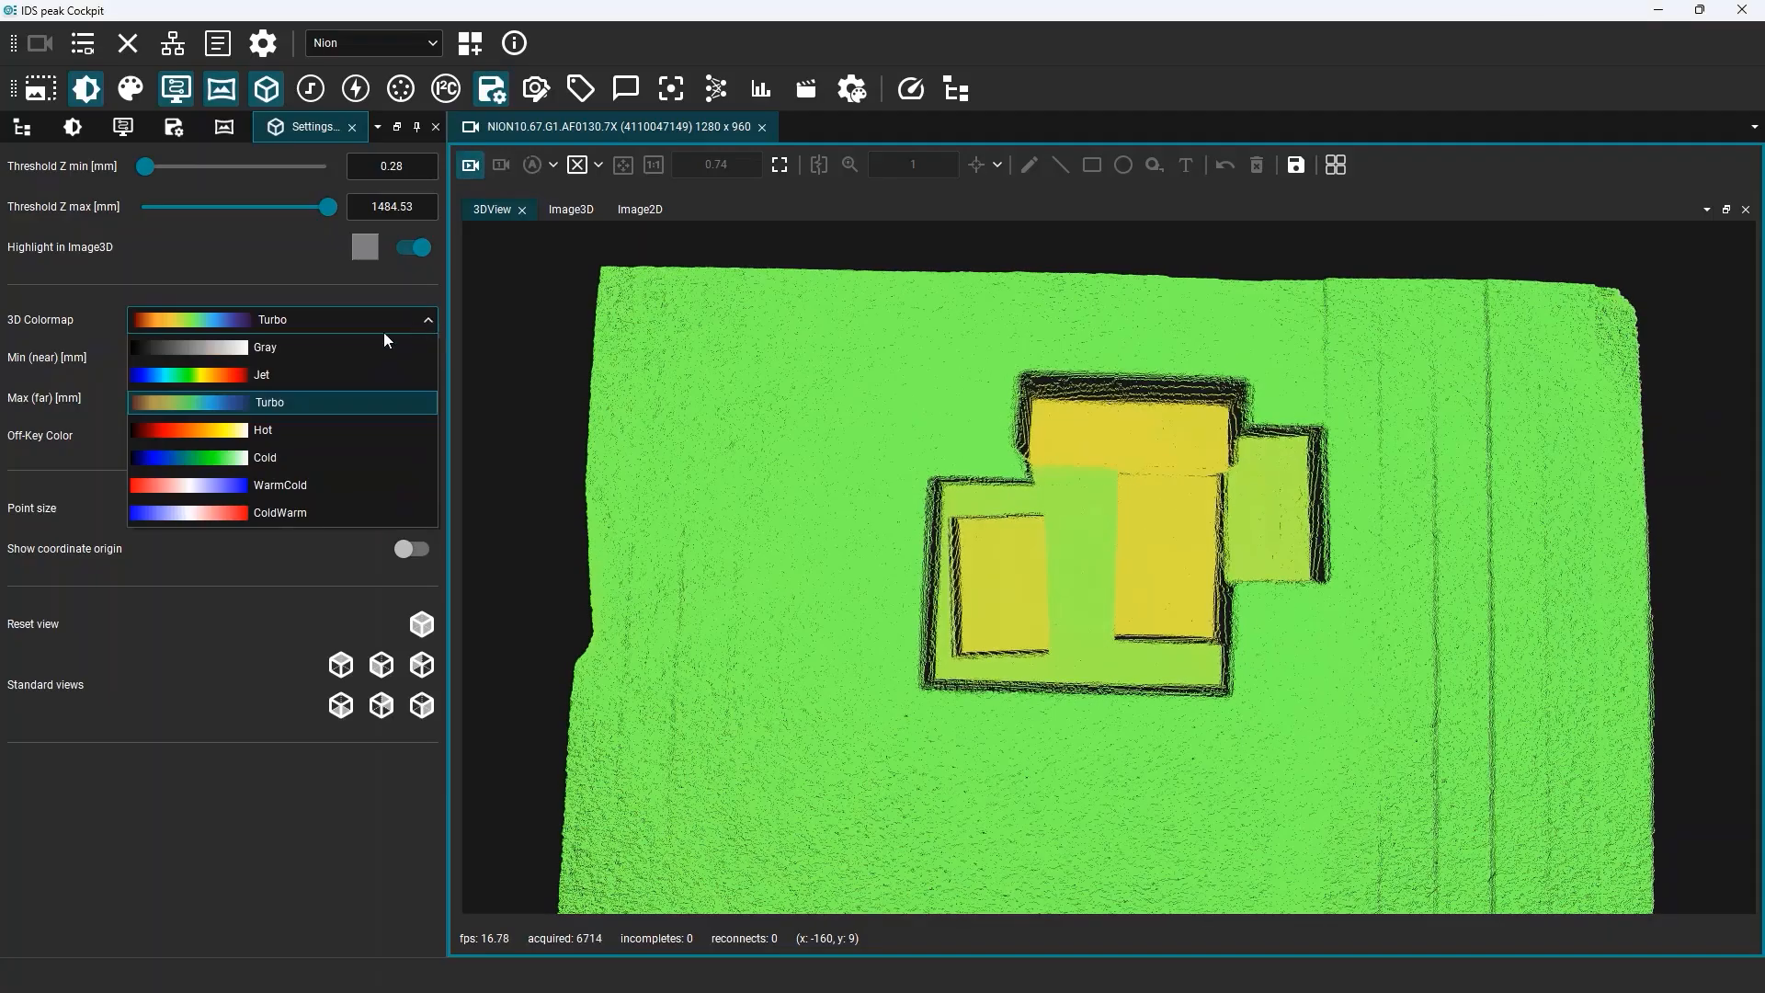
pyautogui.click(299, 377)
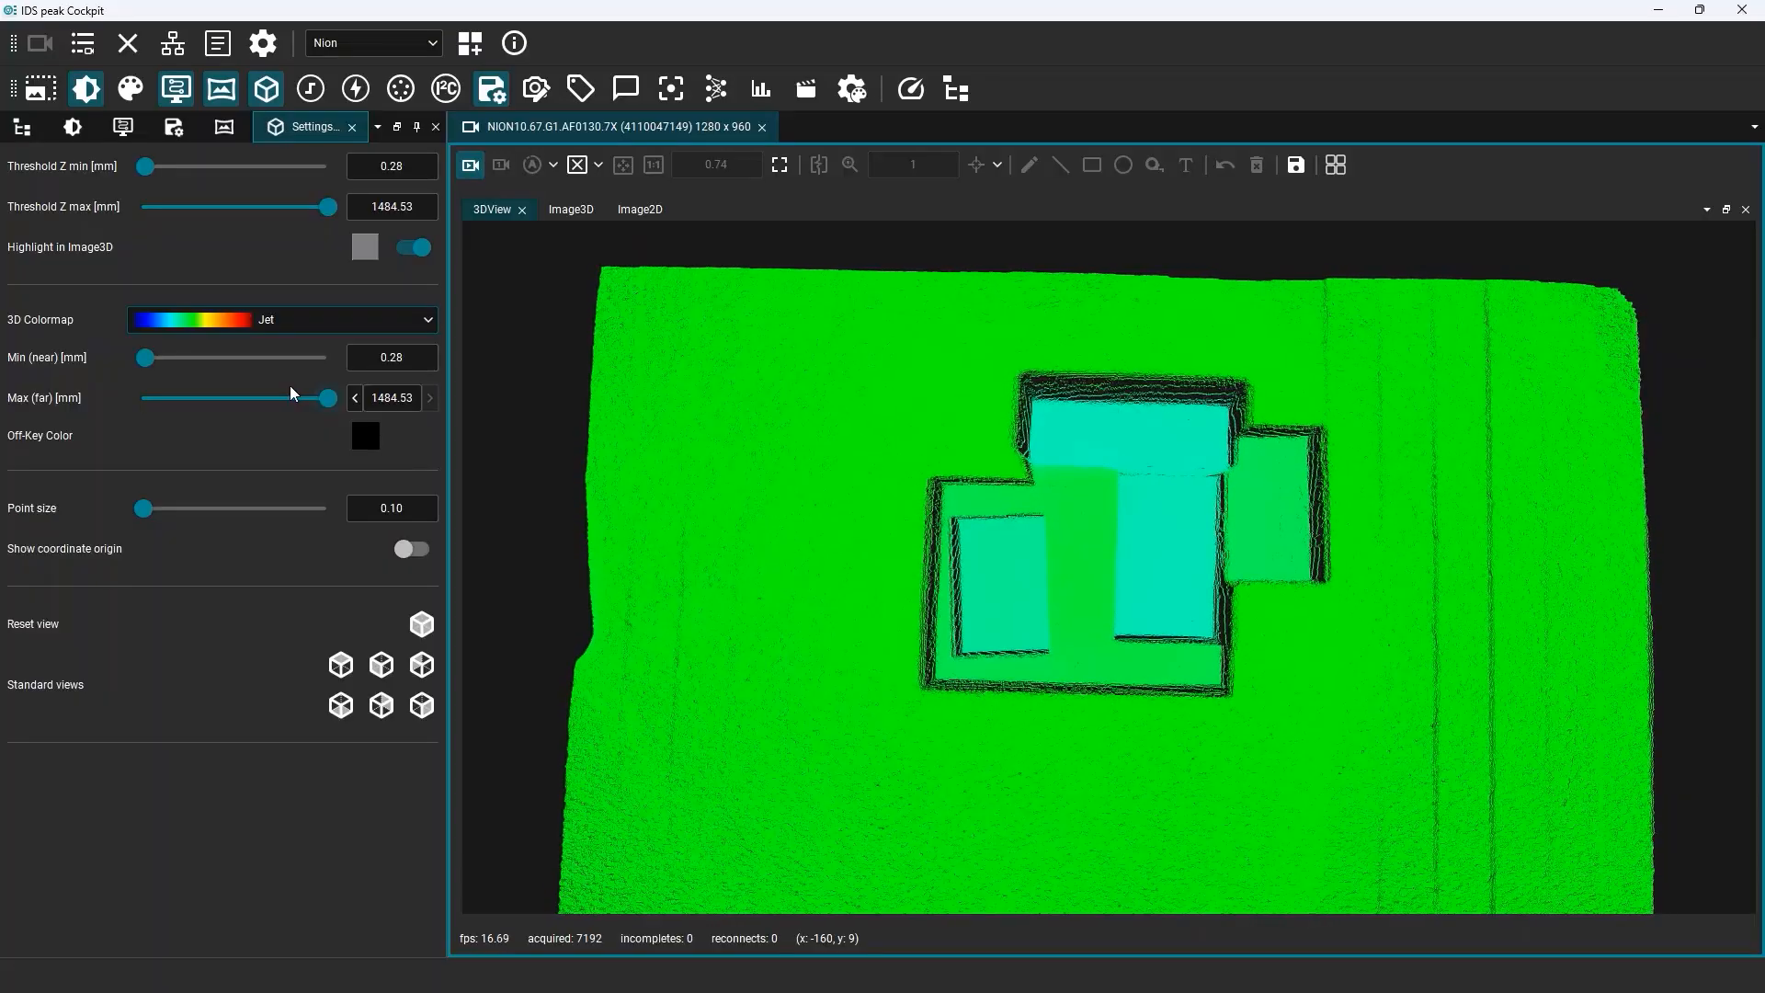
pyautogui.moveTo(146, 358); pyautogui.dragTo(186, 365)
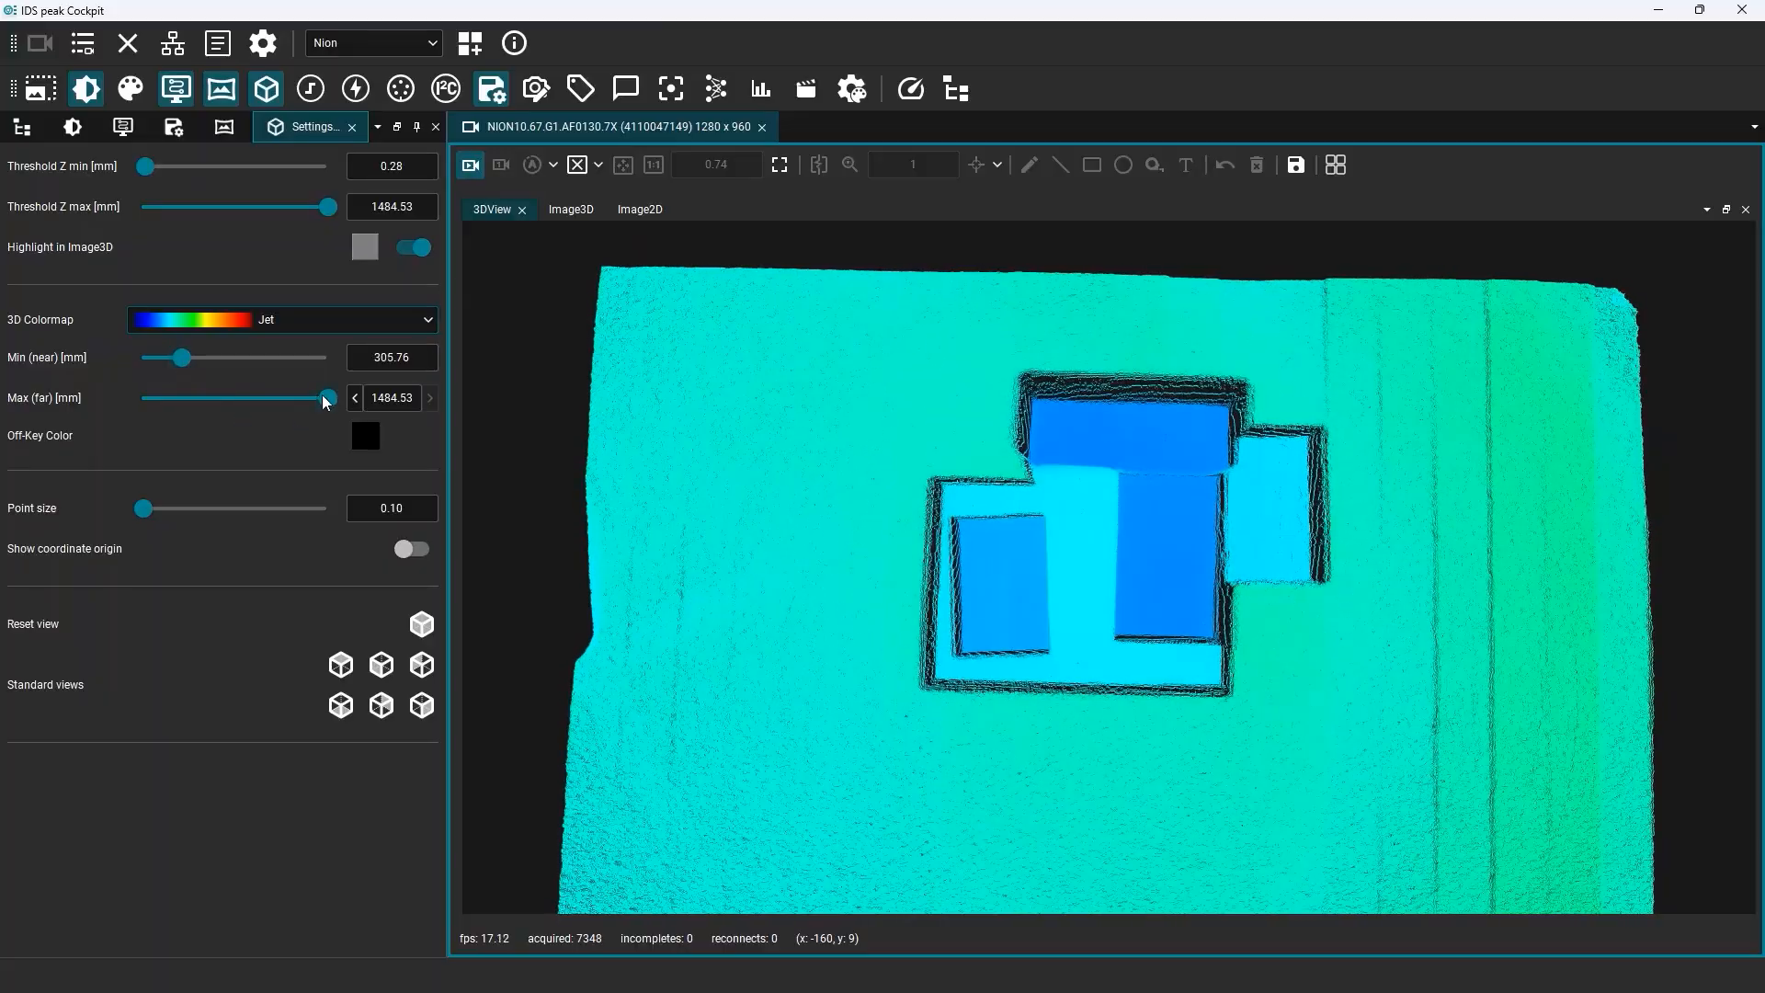
pyautogui.moveTo(327, 397); pyautogui.dragTo(259, 404)
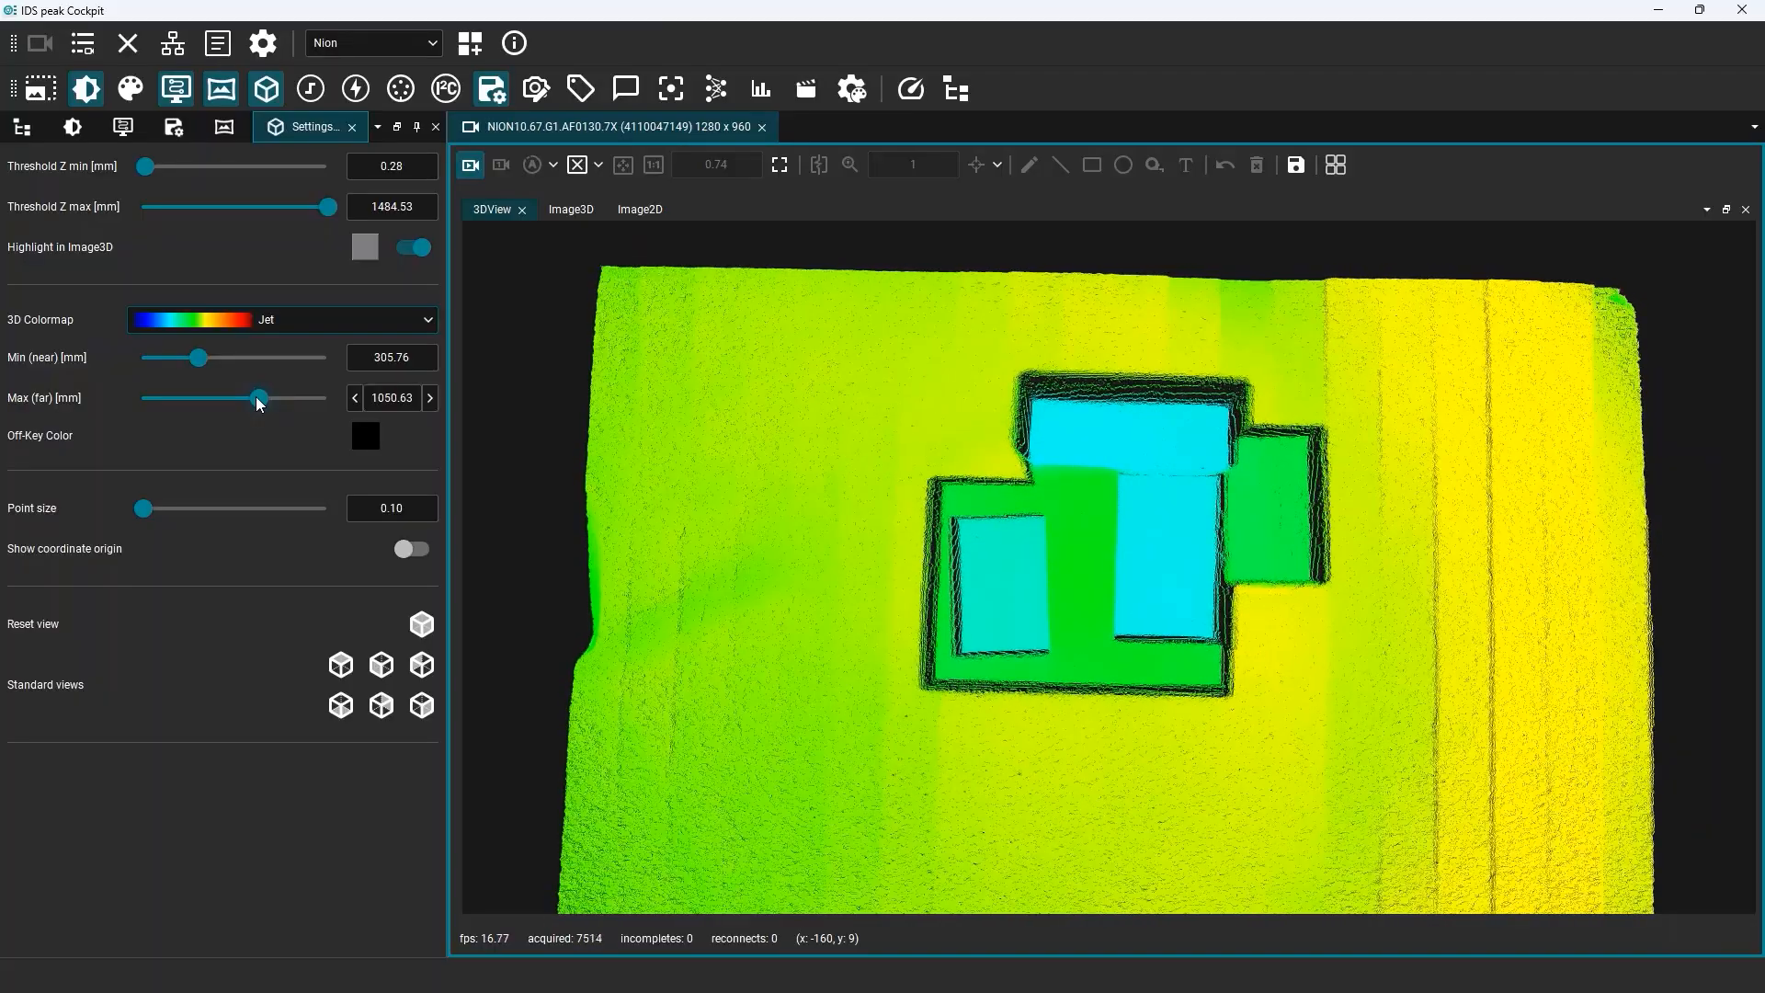
pyautogui.scroll(5, 1209, 512)
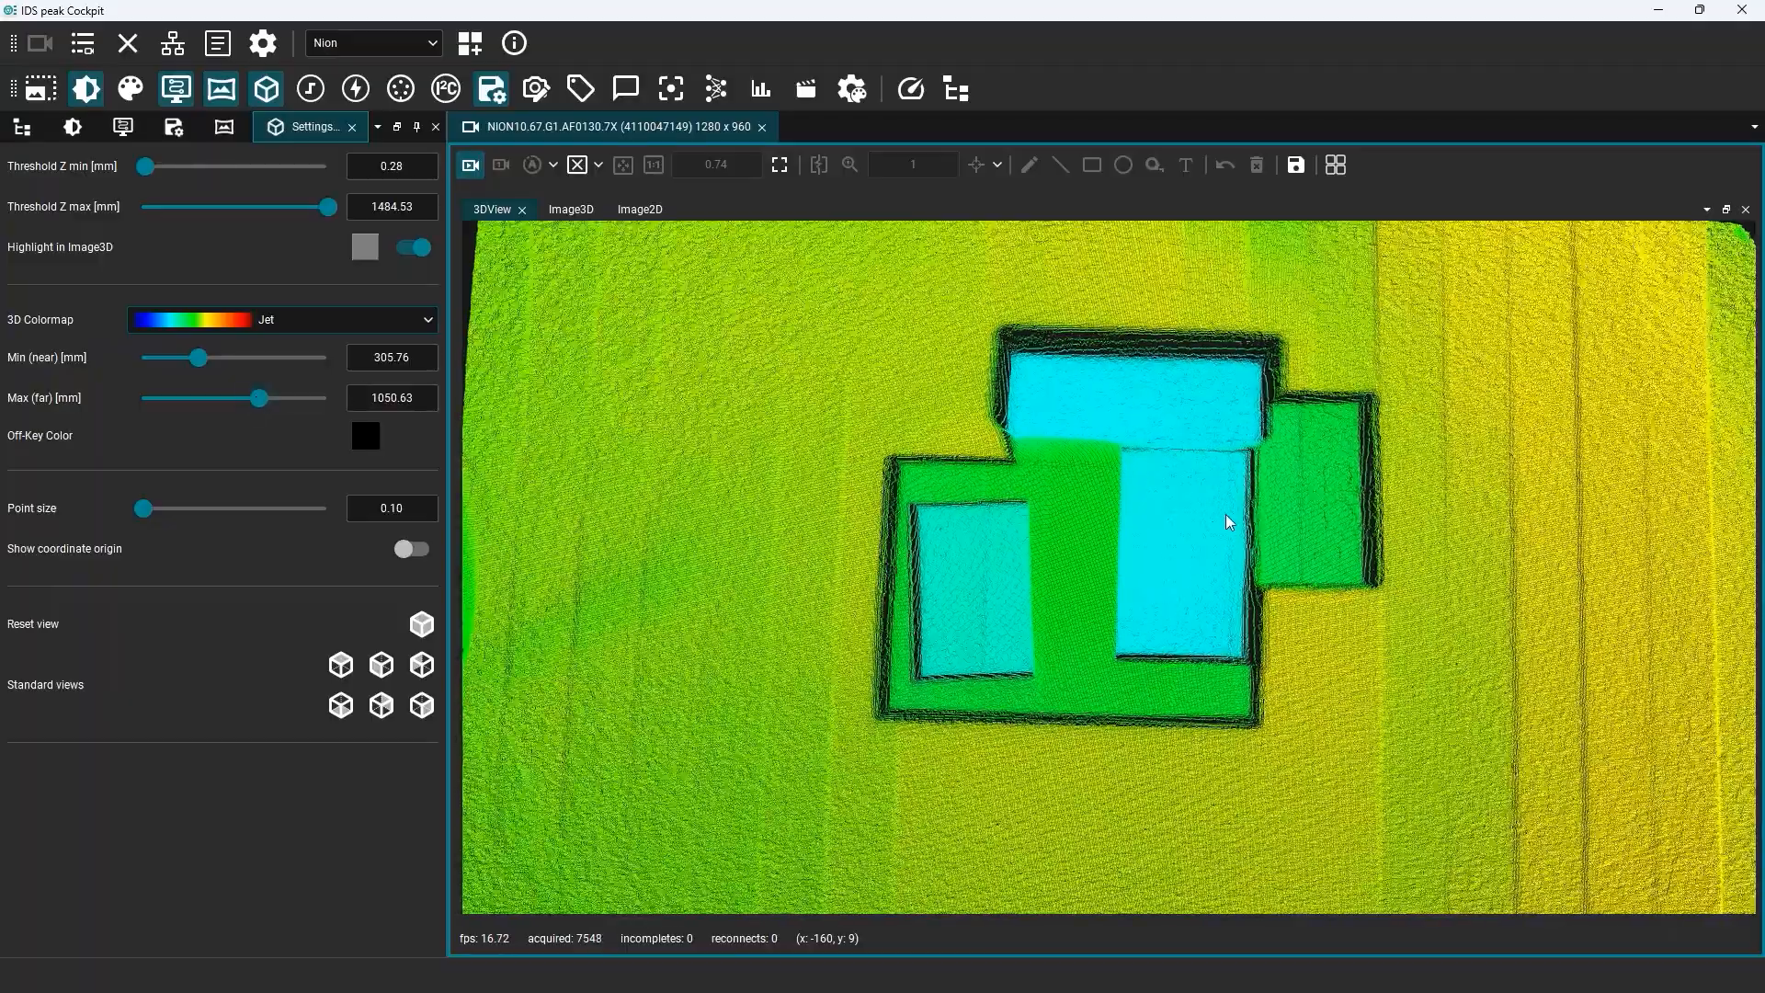
pyautogui.scroll(-2, 1154, 516)
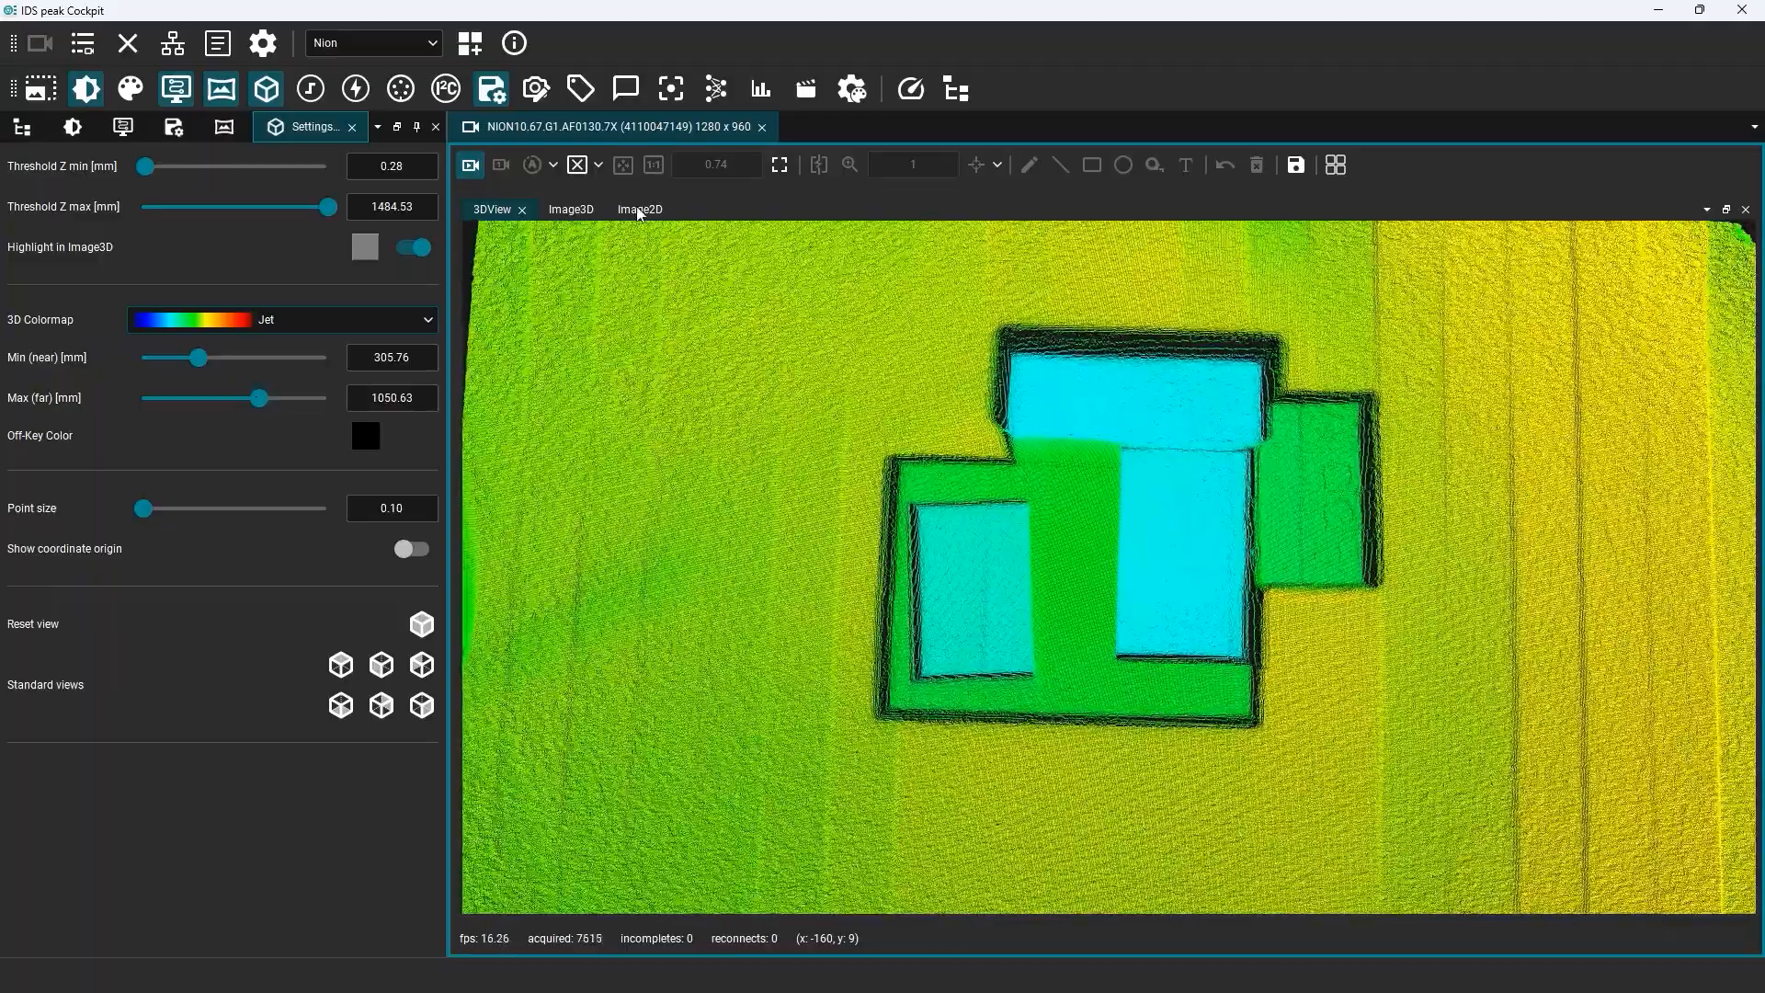
pyautogui.click(597, 213)
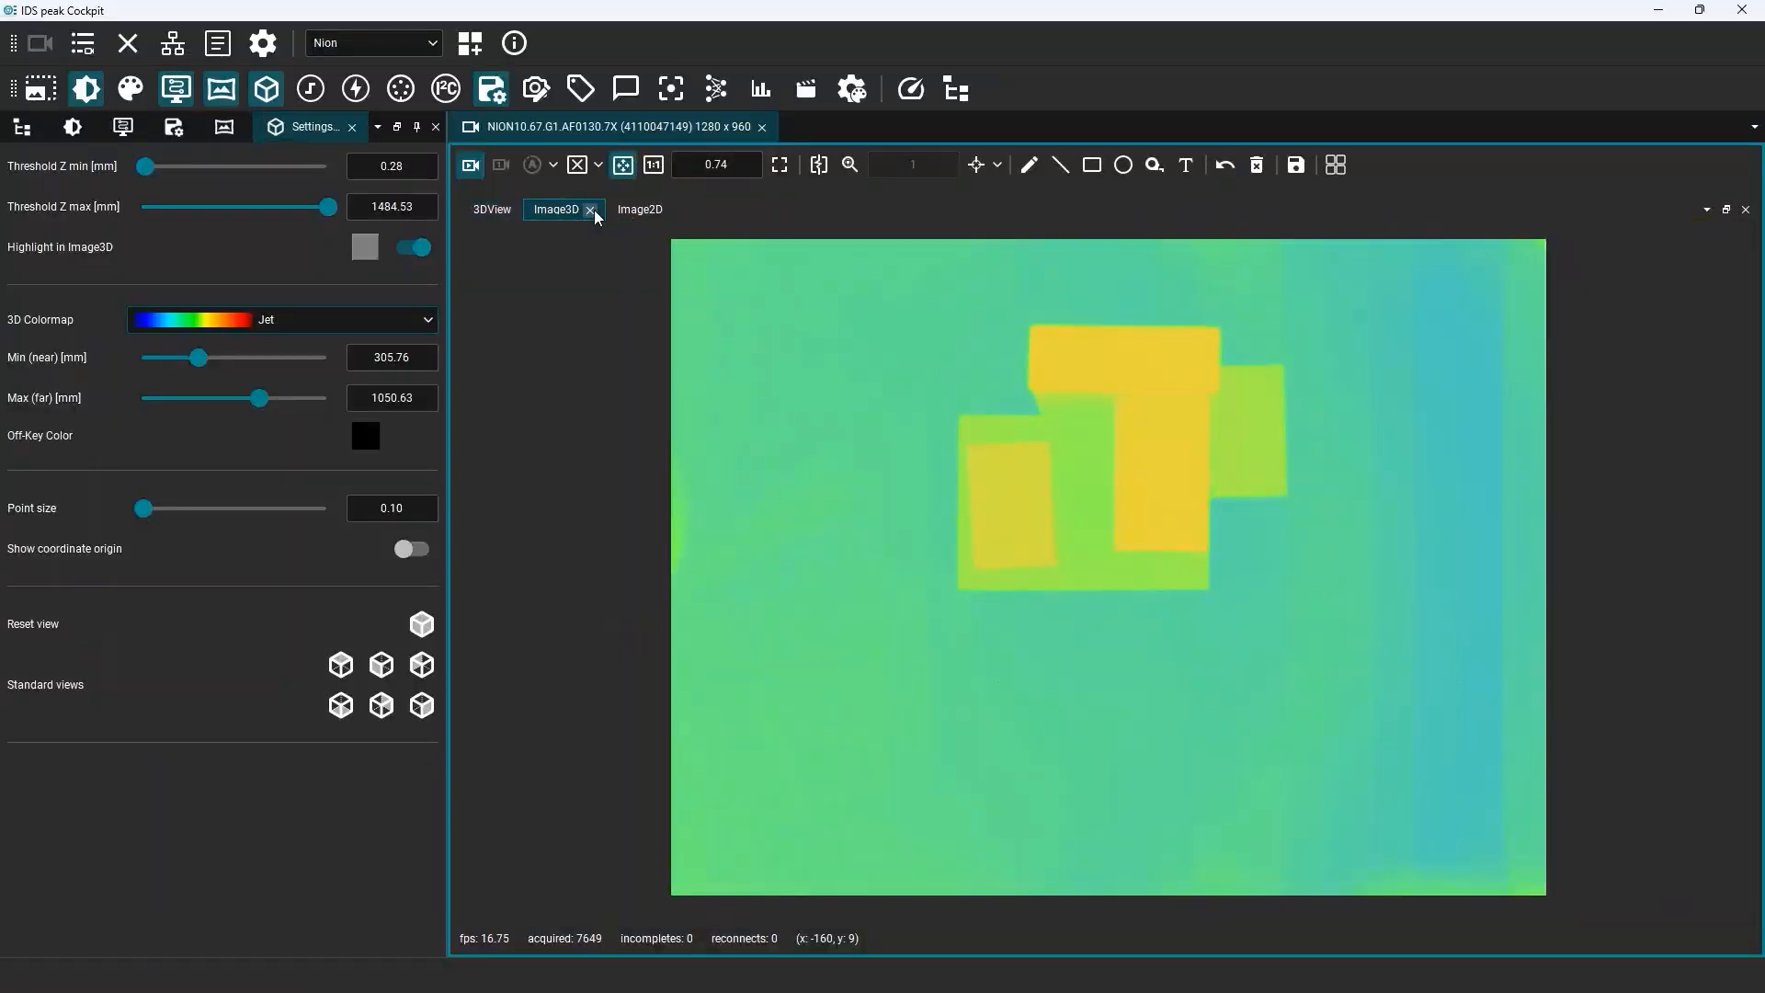
pyautogui.click(492, 212)
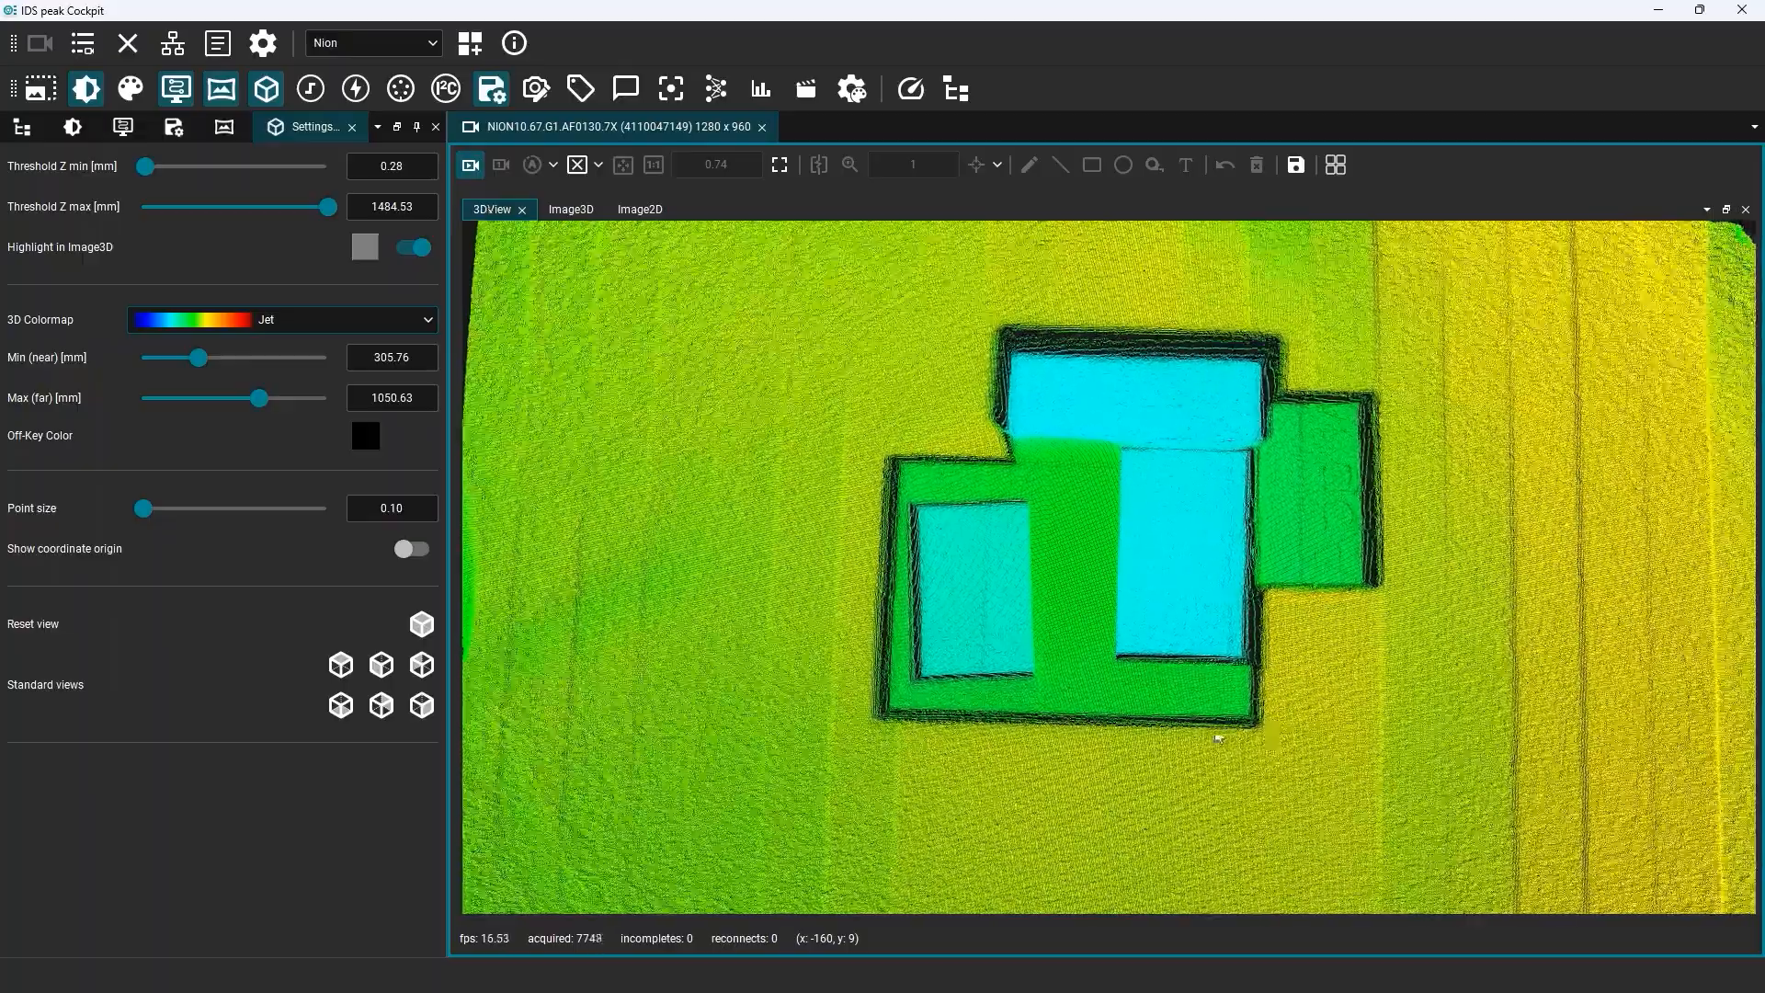
# With the 3D view tilted, lower the maximum Z threshold to 699.87 mm to cut away the background behind the boxes
pyautogui.moveTo(1218, 738); pyautogui.dragTo(1165, 743)
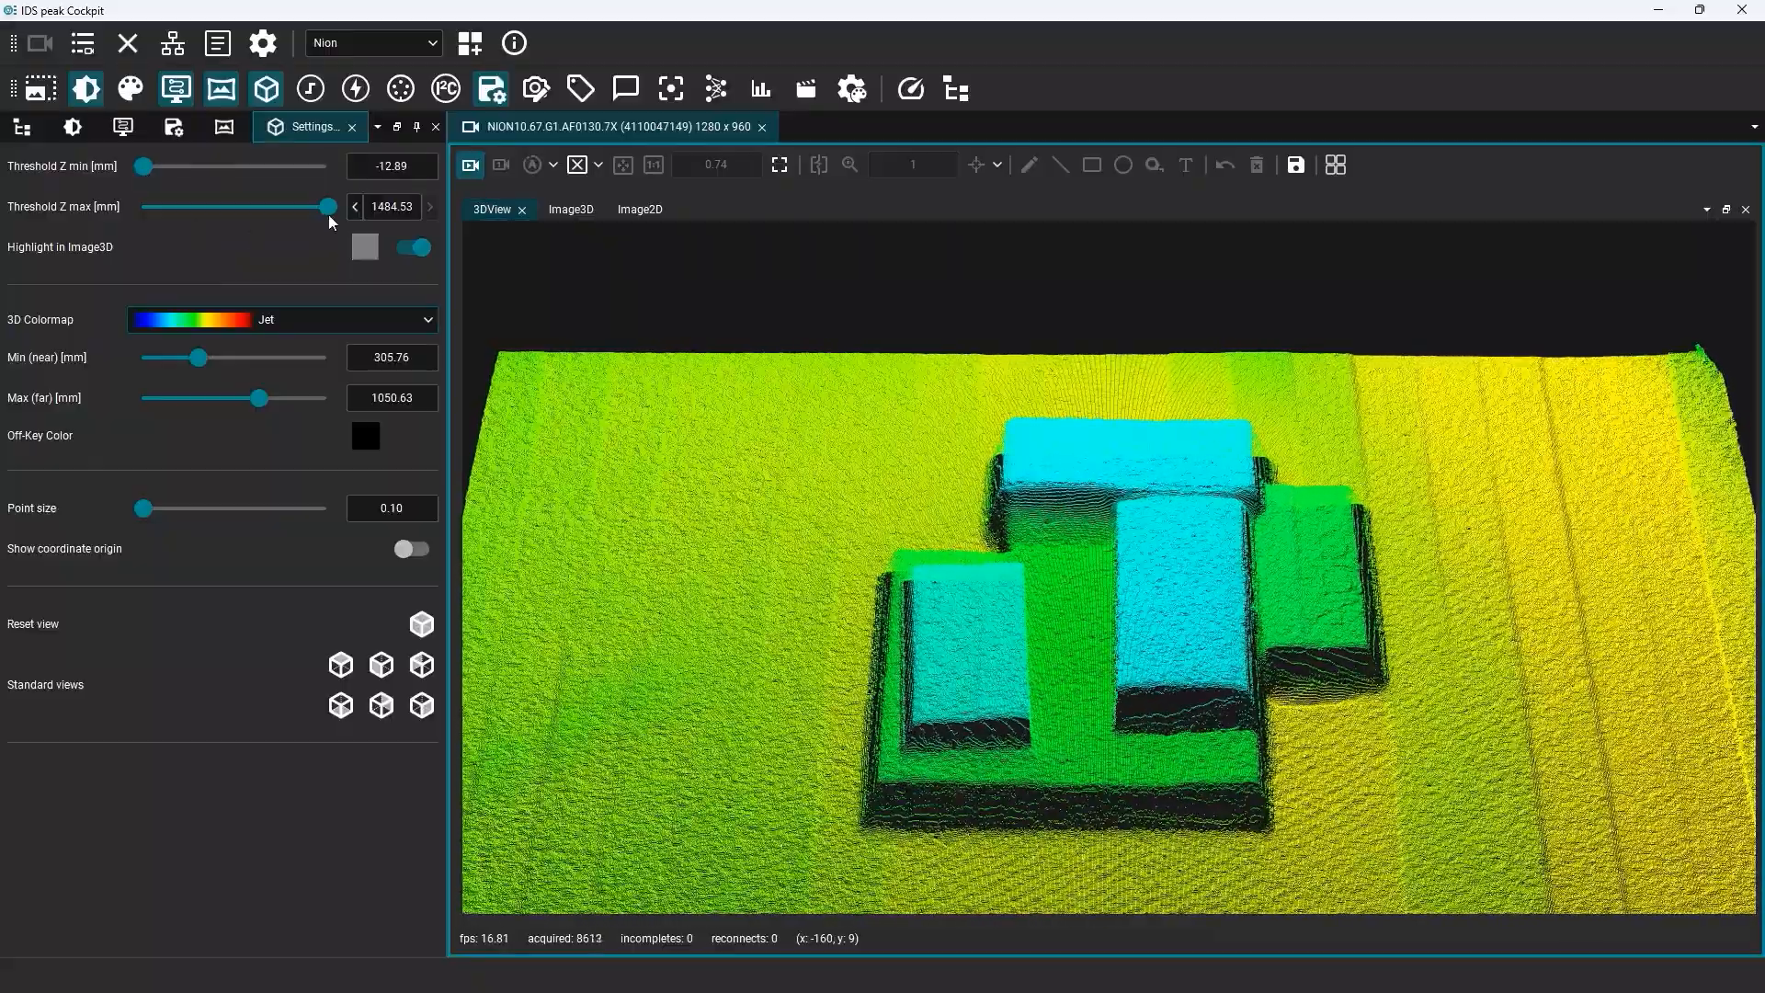
pyautogui.moveTo(328, 208); pyautogui.dragTo(253, 216)
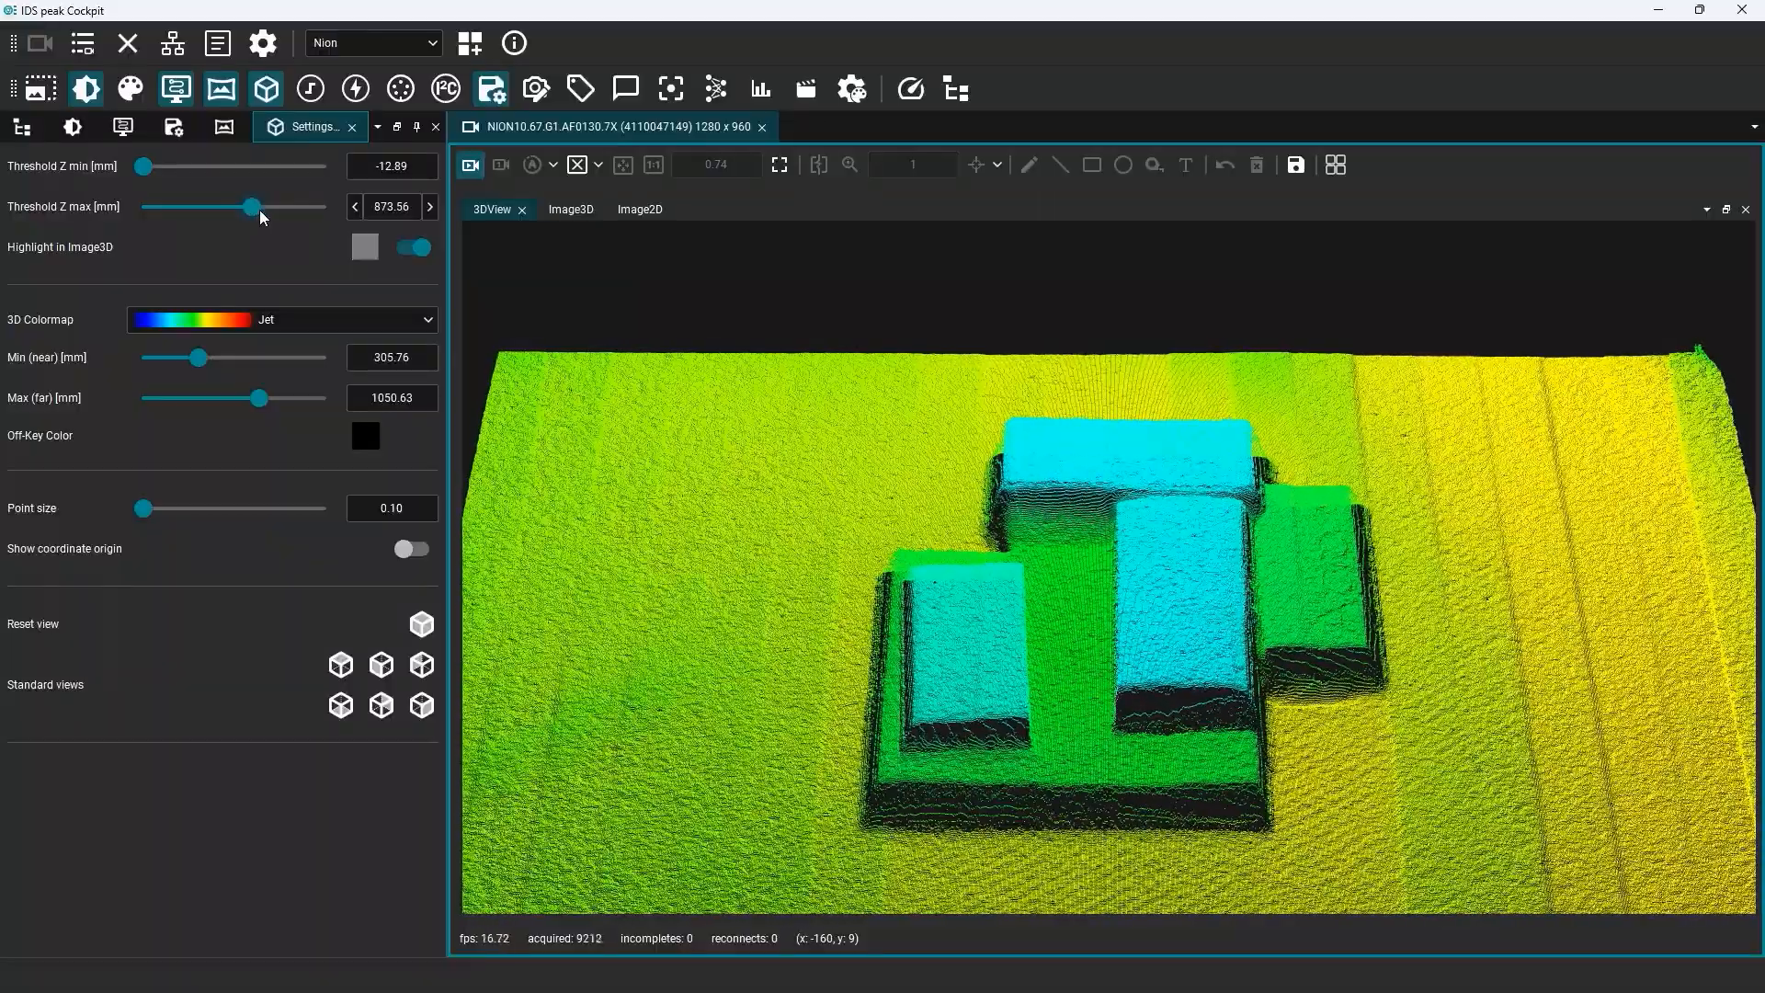
pyautogui.moveTo(262, 216); pyautogui.dragTo(249, 217)
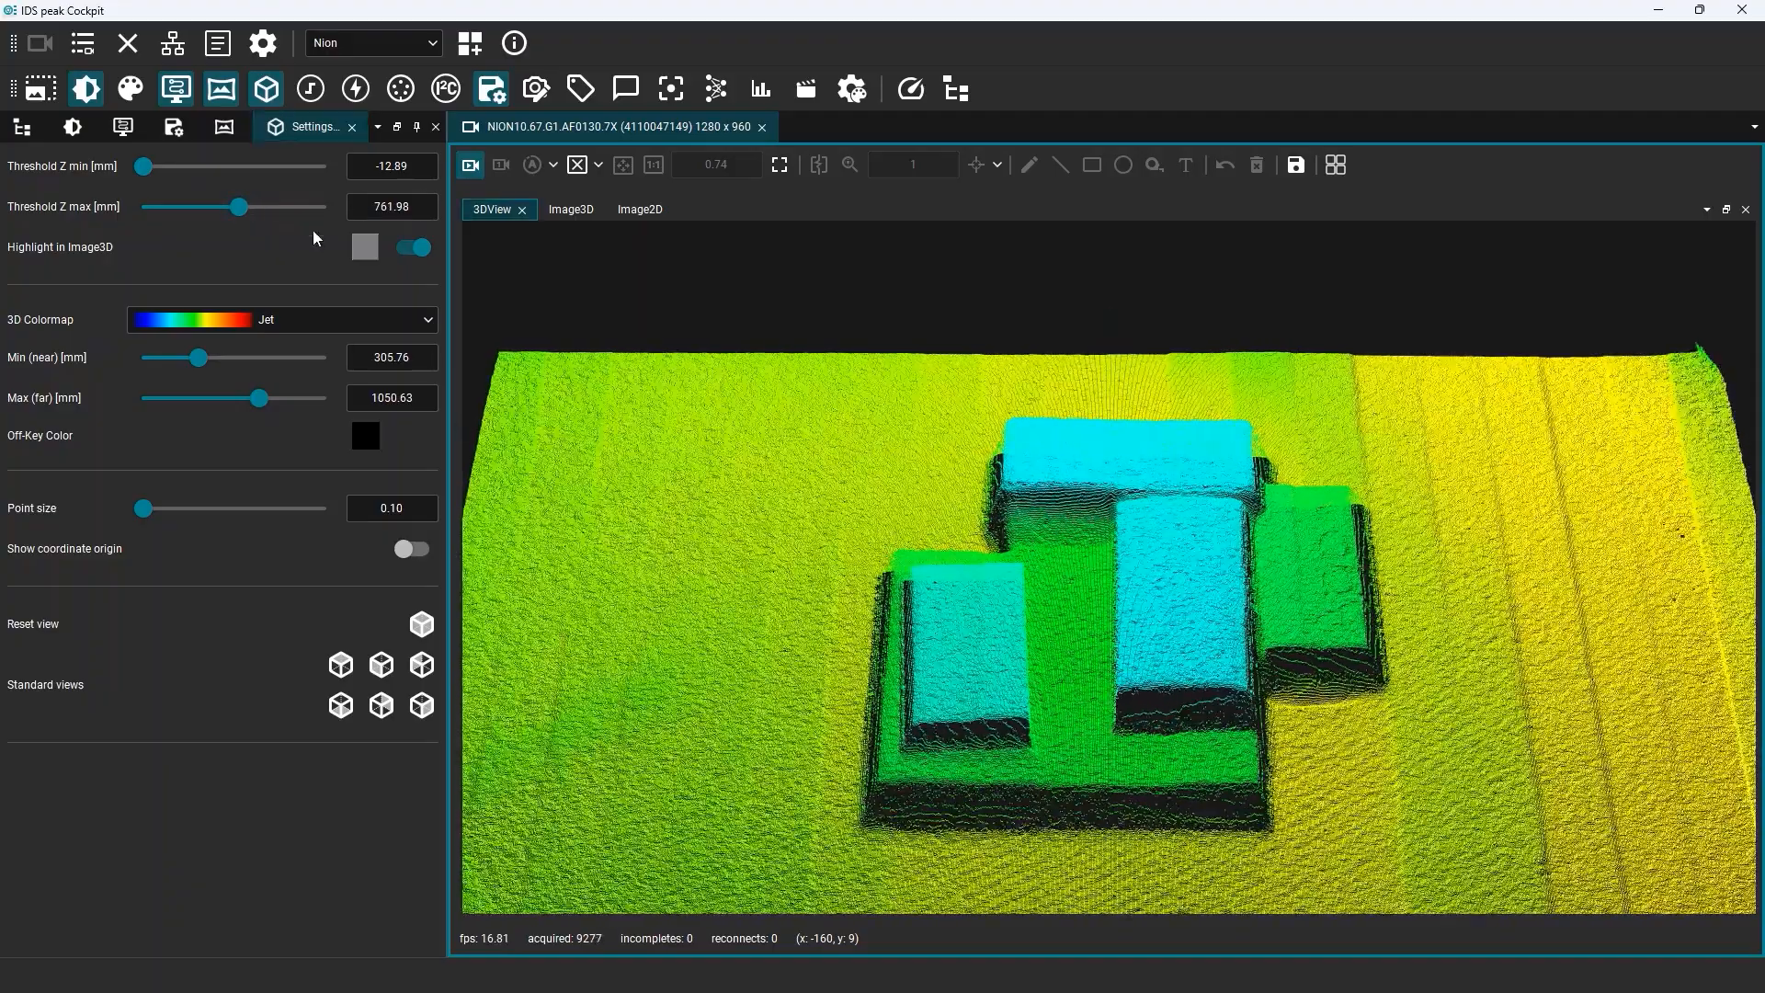
pyautogui.moveTo(240, 209); pyautogui.dragTo(230, 218)
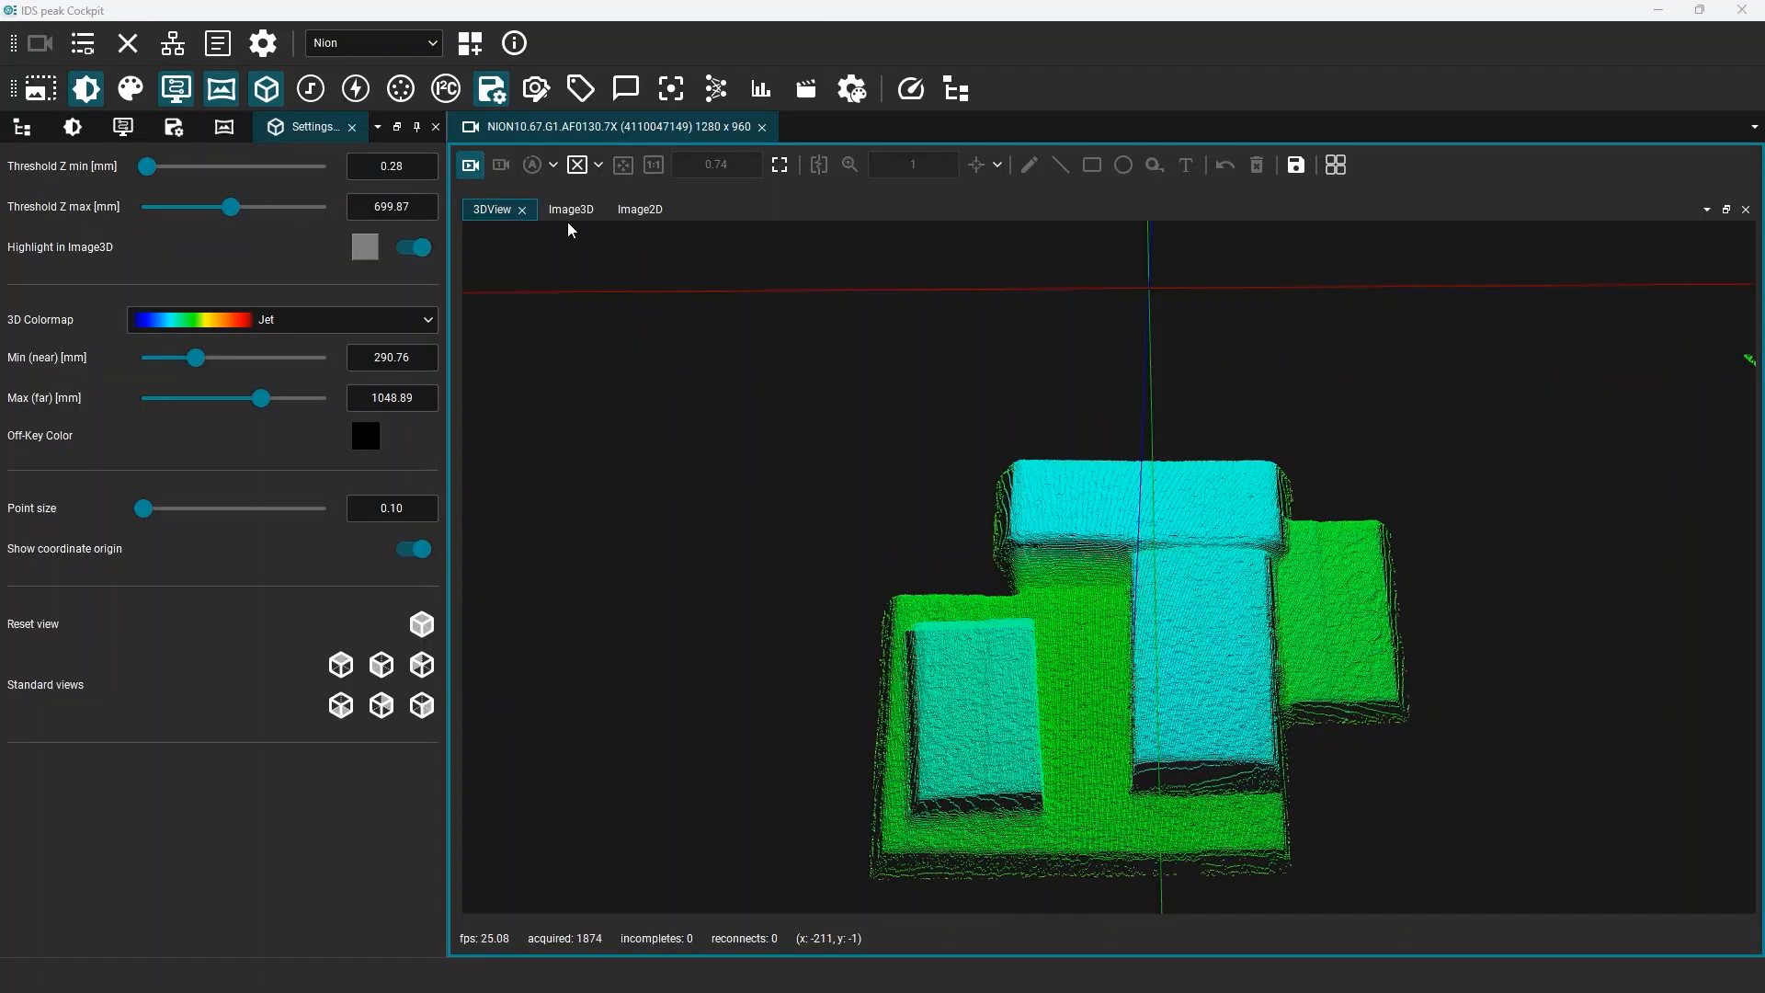
# Compare the Image3D display with the threshold highlight switched off and back on
pyautogui.click(568, 211)
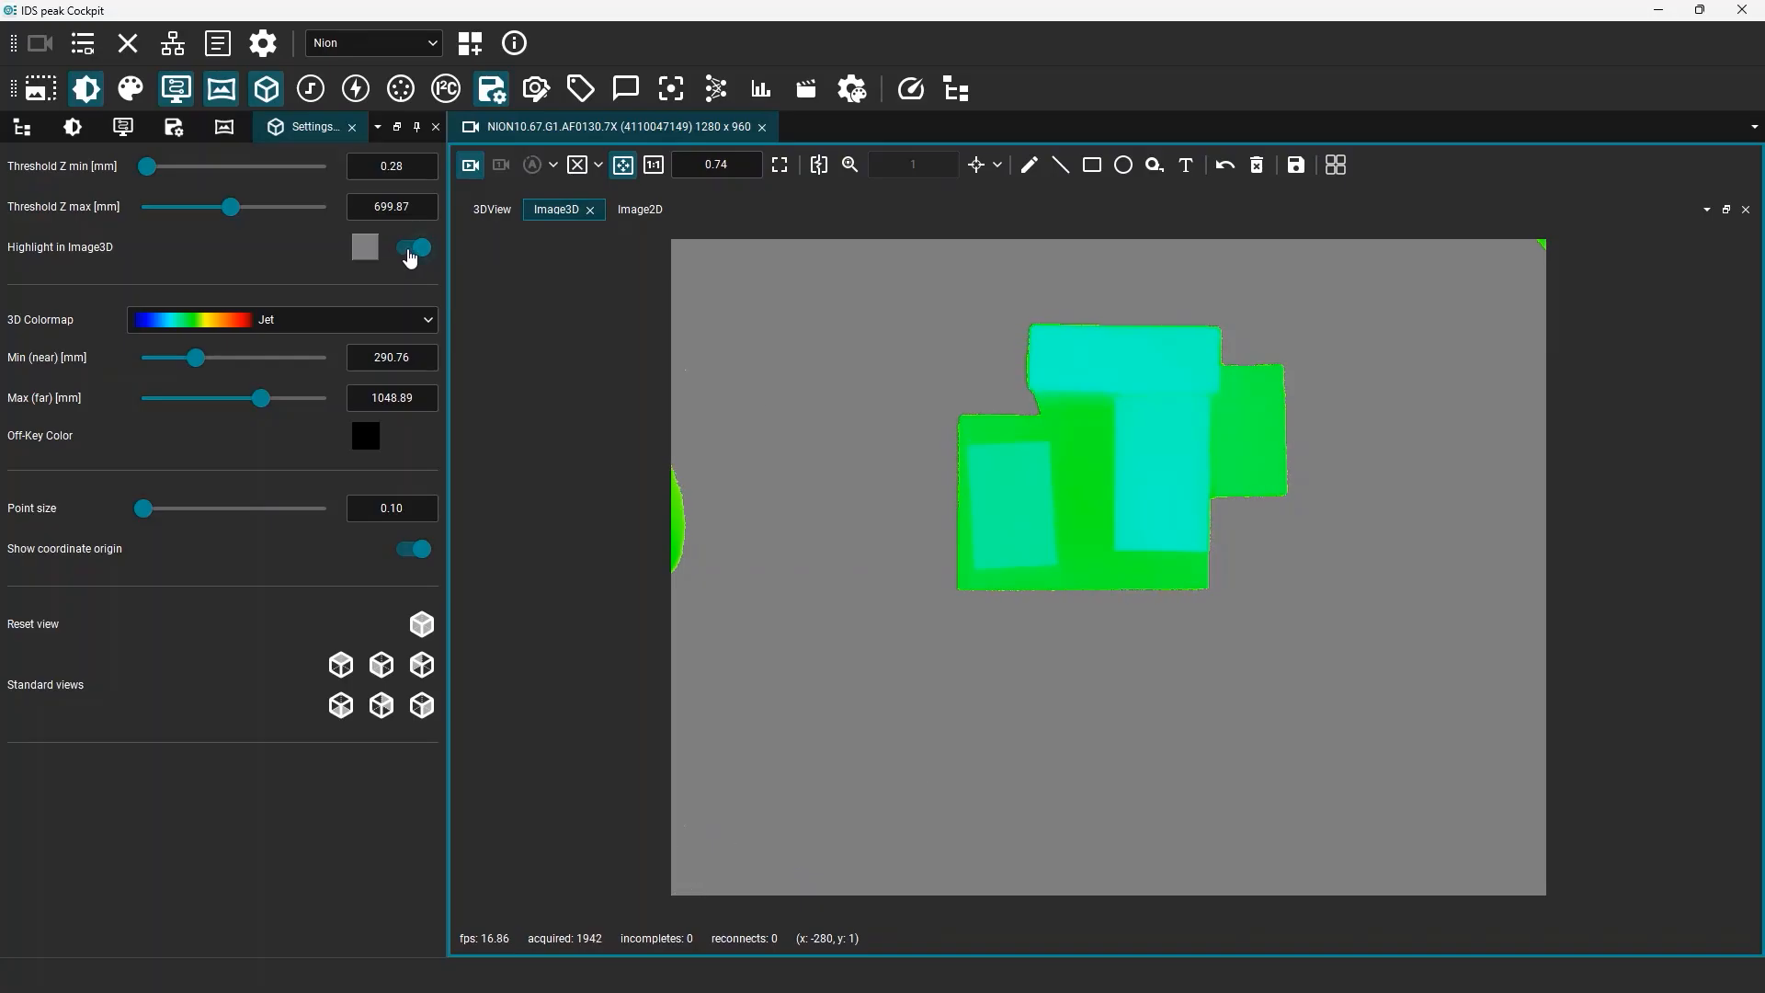
pyautogui.click(408, 251)
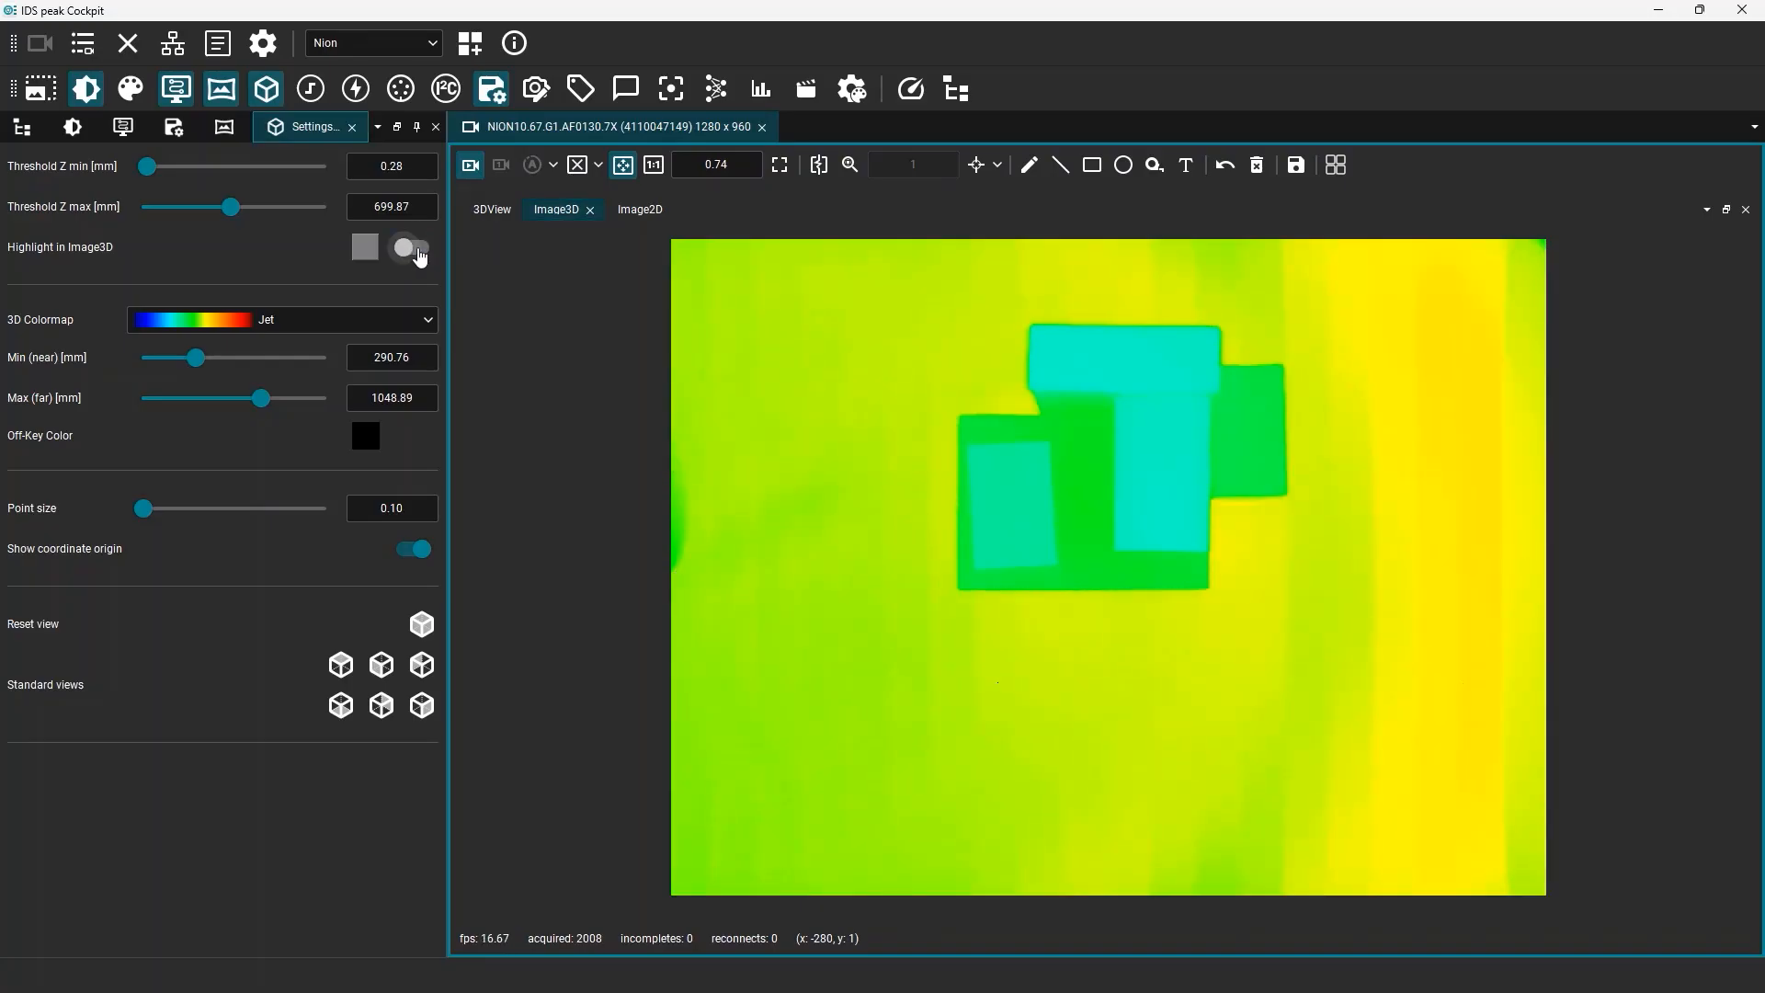
pyautogui.click(418, 256)
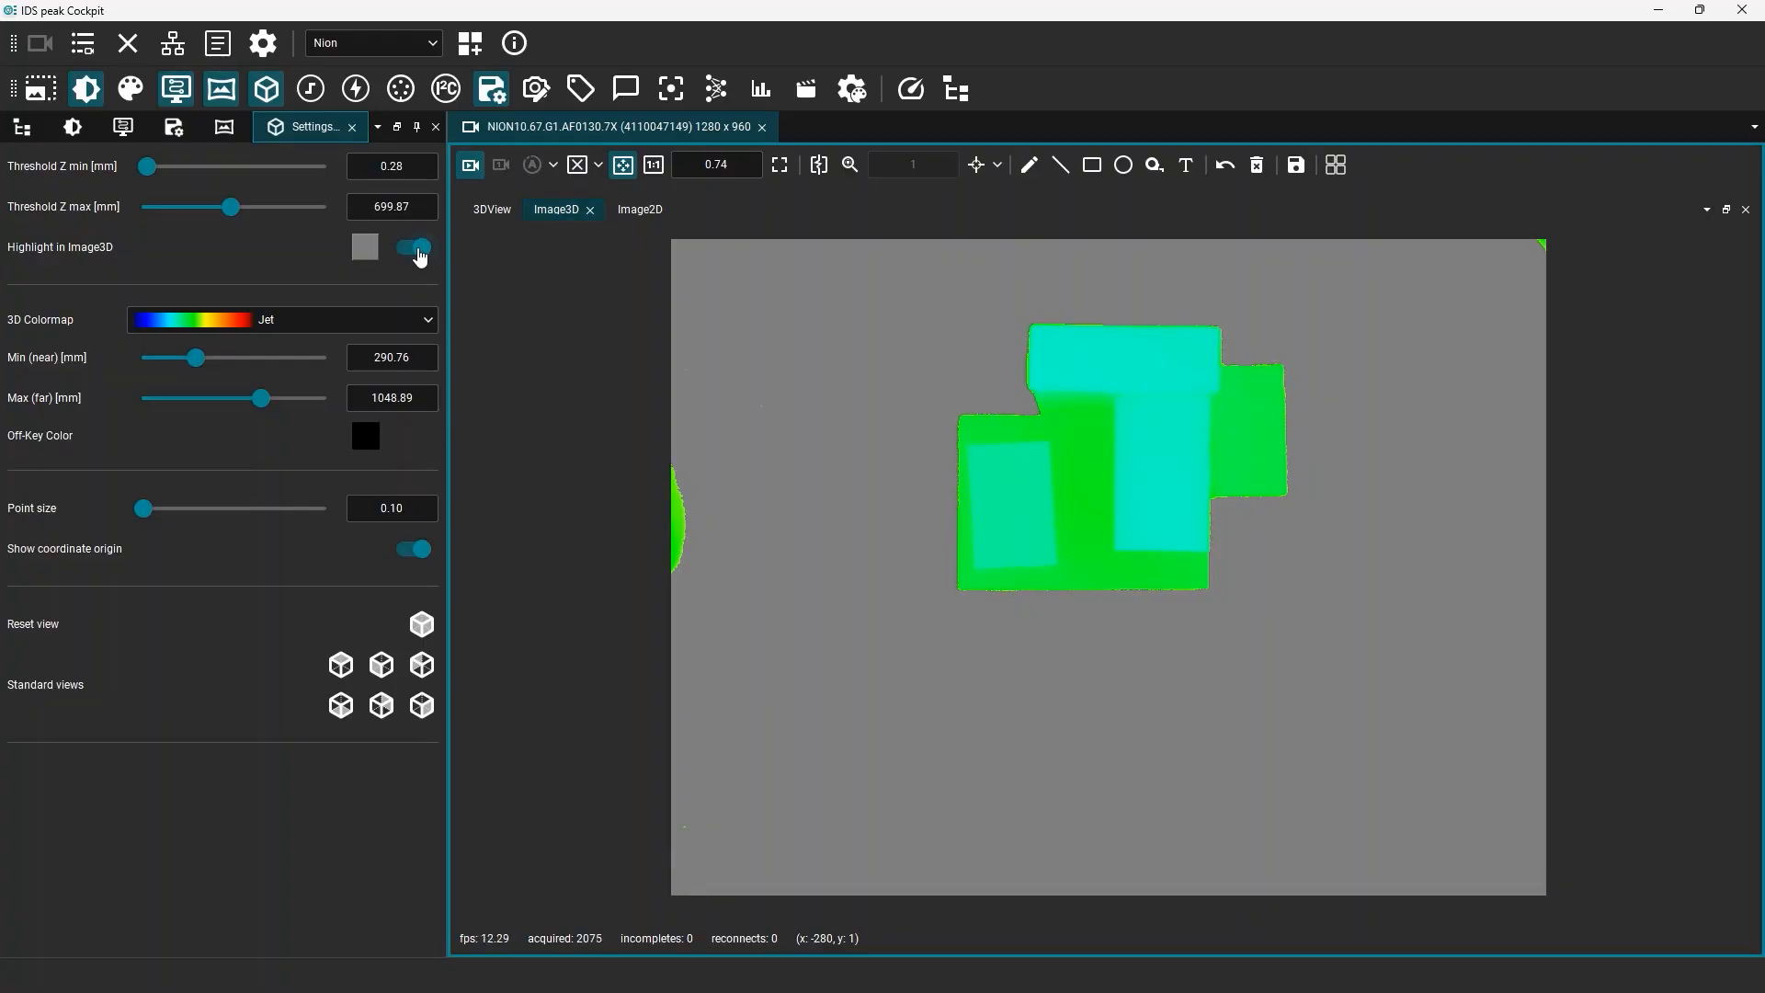
# With Image2D displayed, draw a camera image ROI around the stacked boxes
pyautogui.click(39, 91)
pyautogui.click(655, 212)
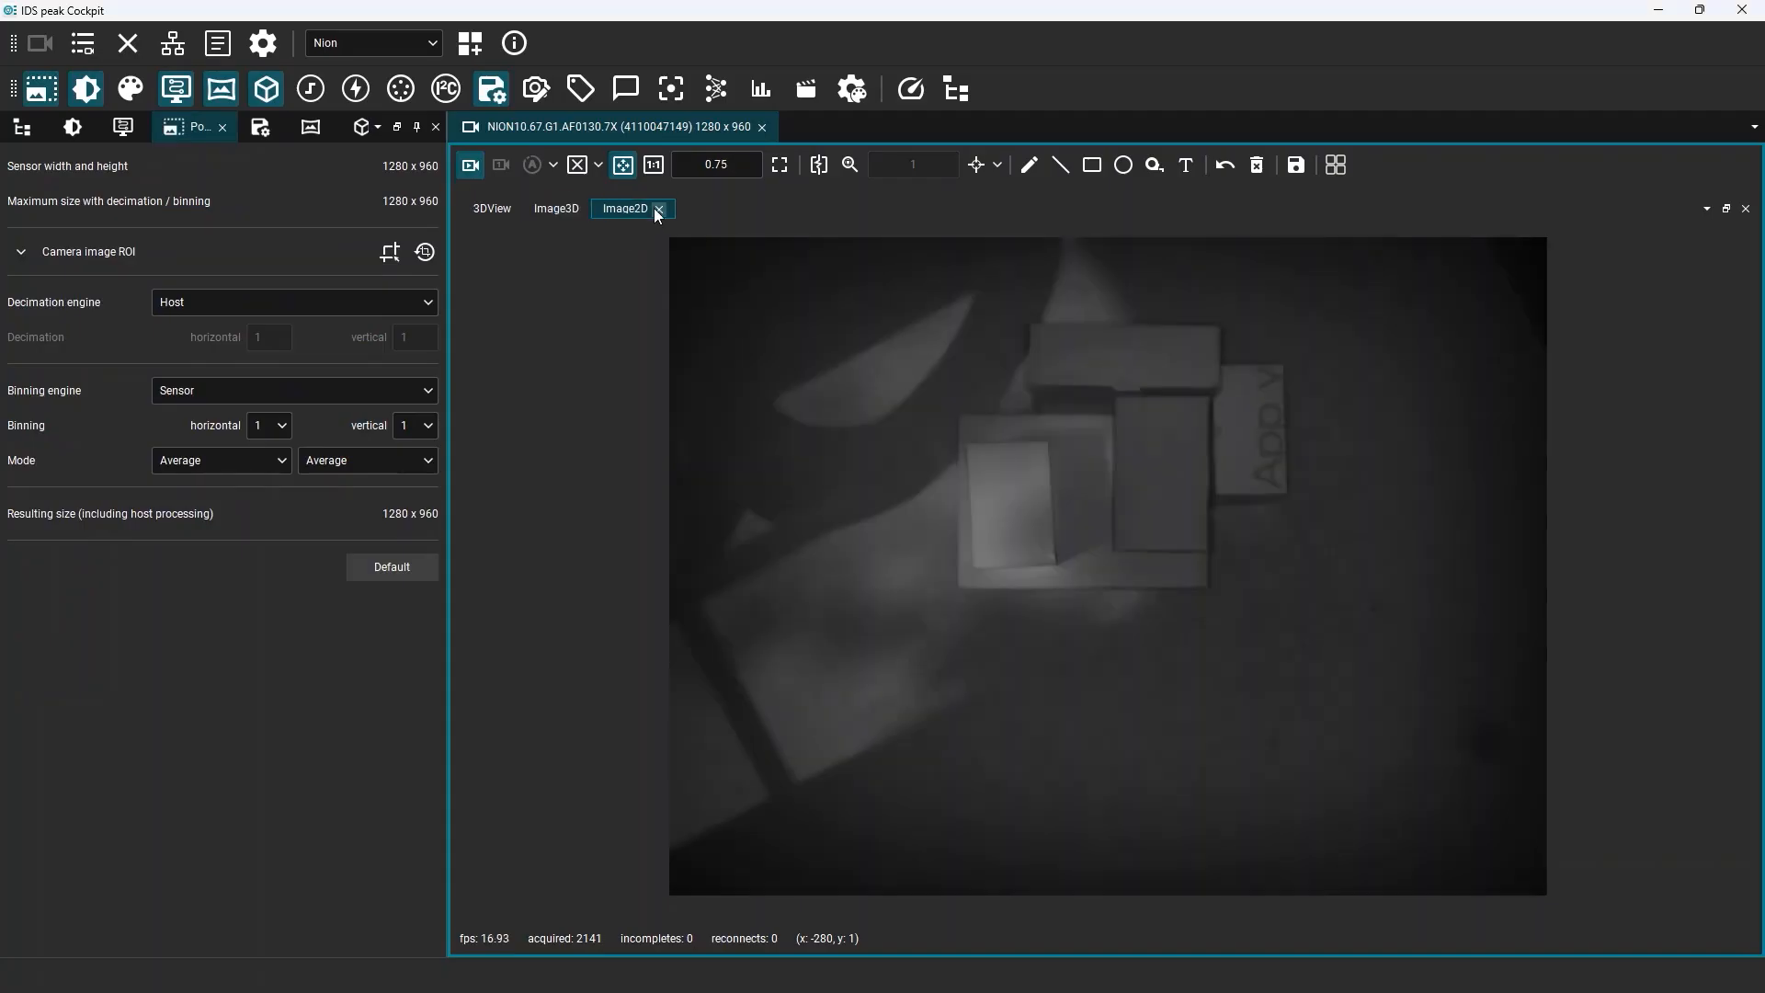
pyautogui.click(389, 251)
pyautogui.moveTo(869, 286); pyautogui.dragTo(1390, 630)
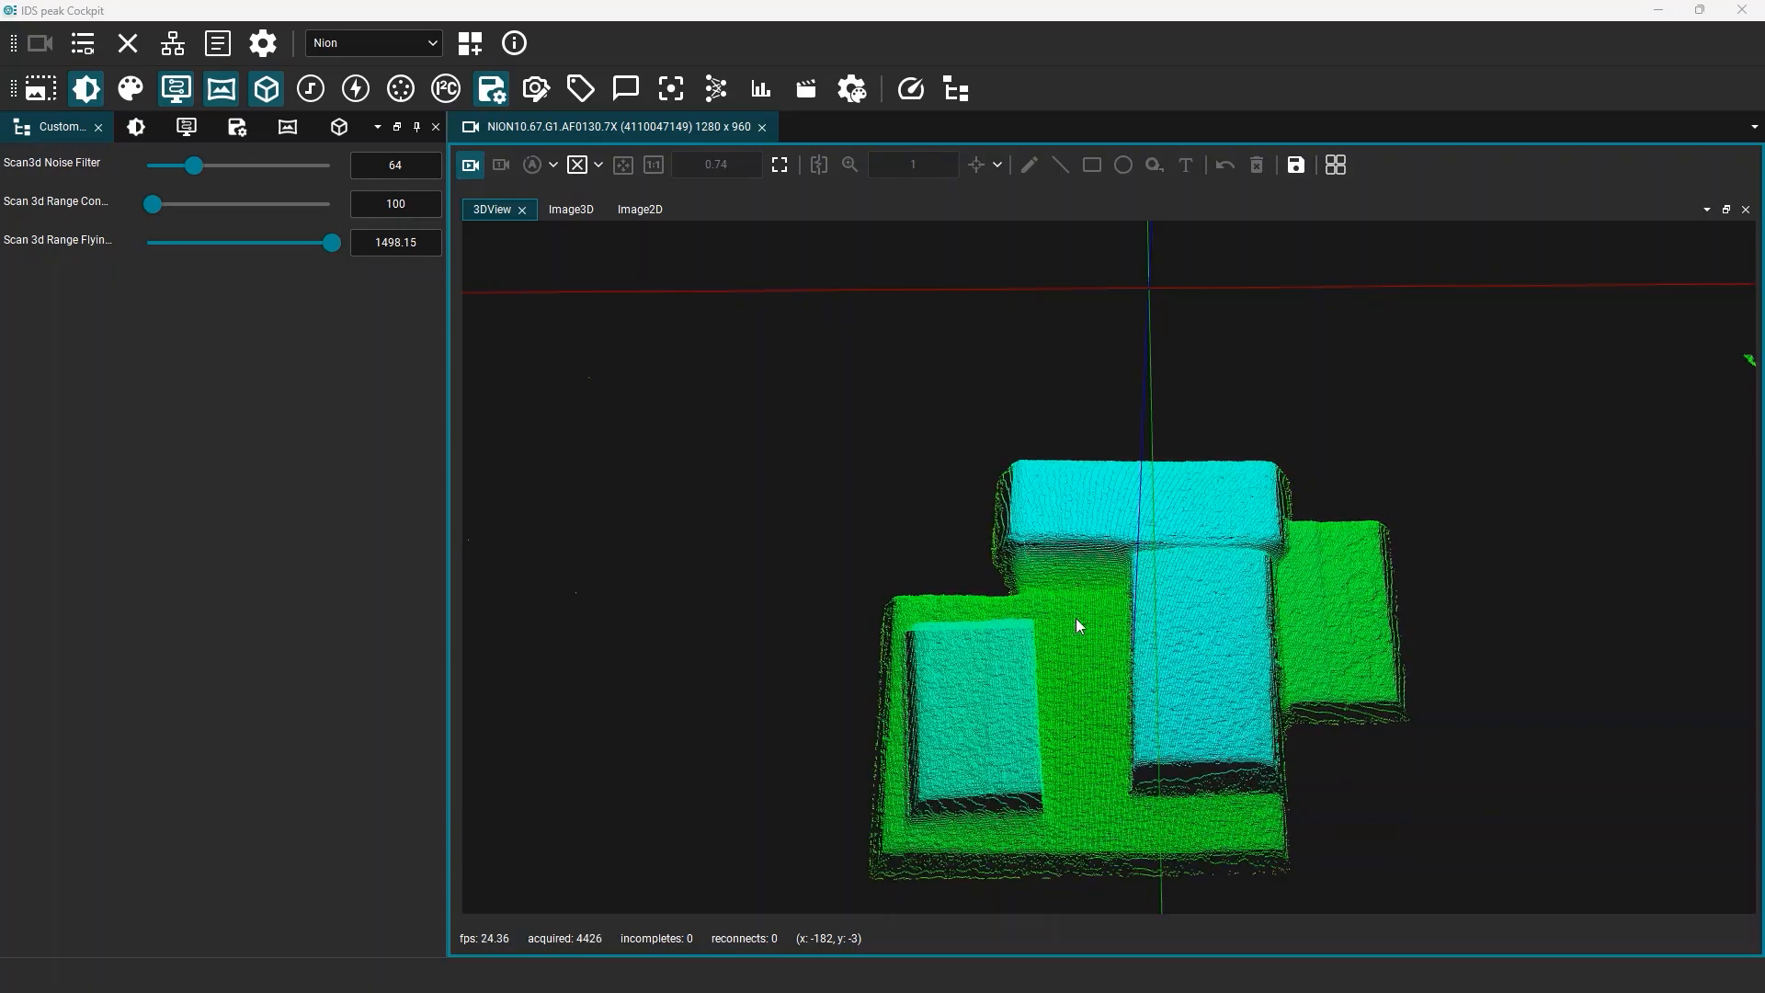
# With the 3D view tilted, reduce the Scan 3D range flying pixel filter to 7.68 and display Image3D
pyautogui.moveTo(1084, 631)
pyautogui.mouseDown()
pyautogui.moveTo(1127, 686)
pyautogui.moveTo(1150, 682)
pyautogui.moveTo(1111, 698)
pyautogui.moveTo(1198, 702)
pyautogui.moveTo(1166, 670)
pyautogui.moveTo(1169, 608)
pyautogui.moveTo(1173, 736)
pyautogui.moveTo(1174, 544)
pyautogui.moveTo(1122, 614)
pyautogui.moveTo(1139, 618)
pyautogui.moveTo(1105, 608)
pyautogui.mouseUp()
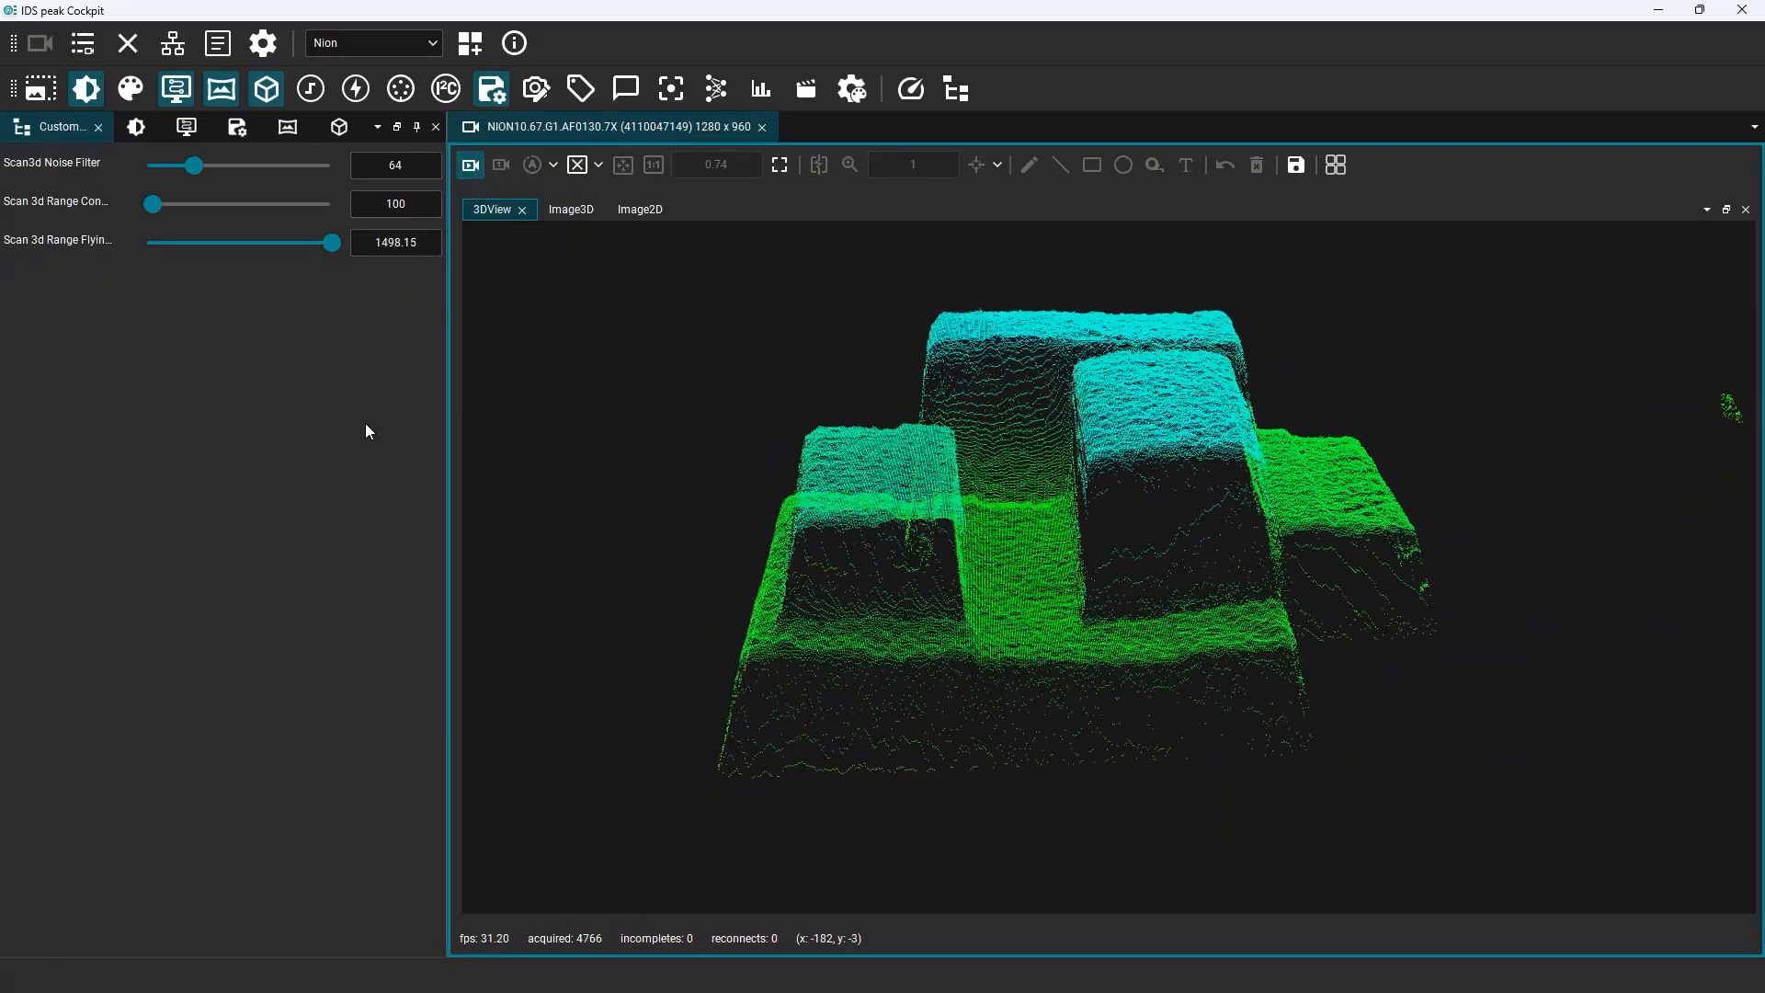
pyautogui.moveTo(333, 244); pyautogui.dragTo(150, 245)
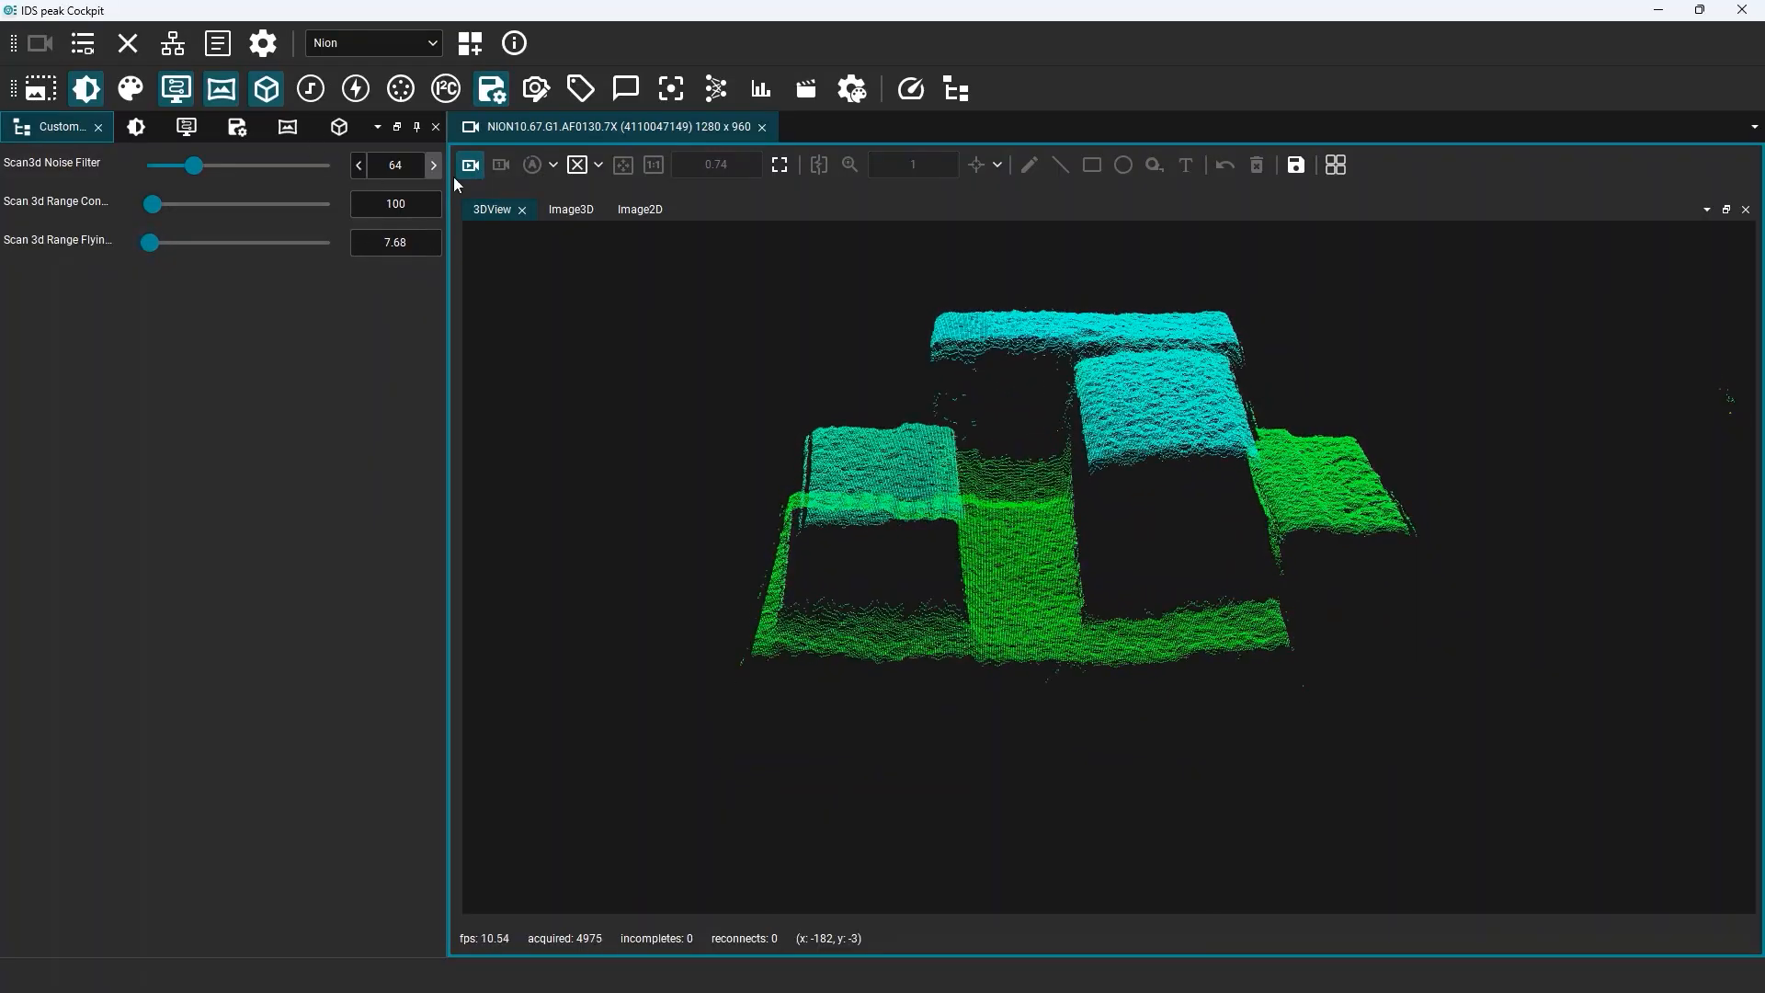
pyautogui.click(568, 210)
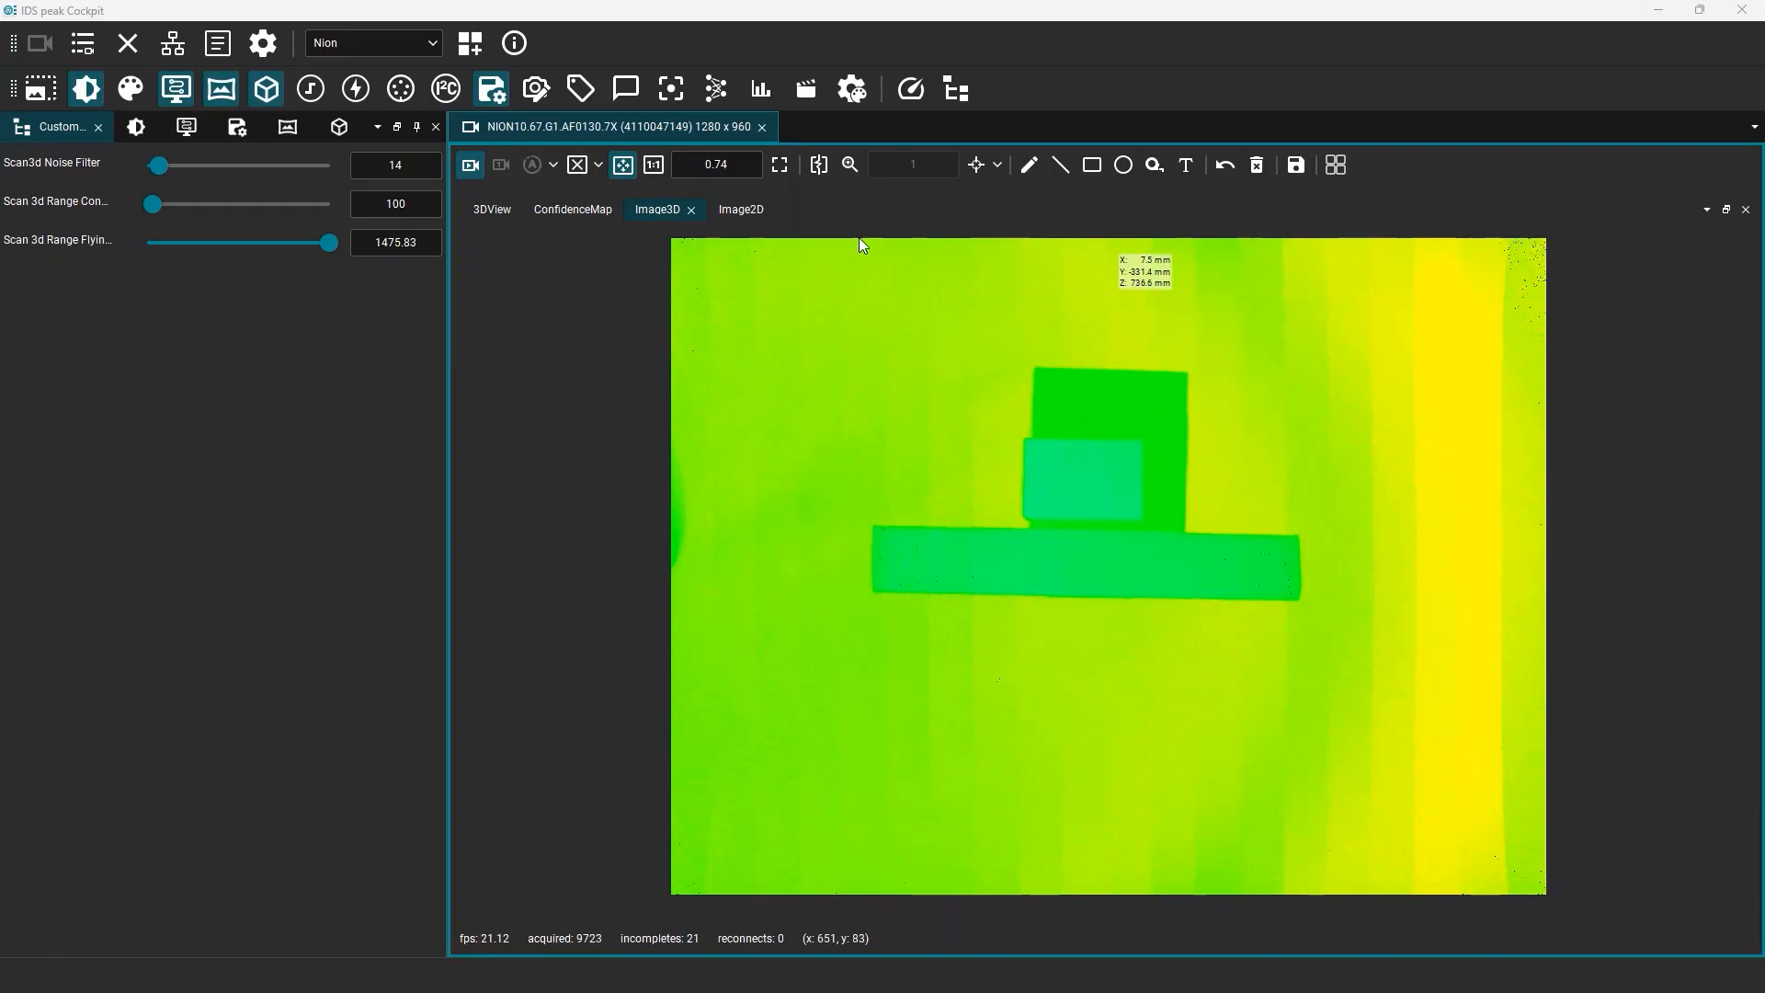
# With Image3D magnified to 2.00 around the long box, raise the Scan3d noise filter to 100 and further beyond it
pyautogui.click(755, 165)
pyautogui.click(755, 166)
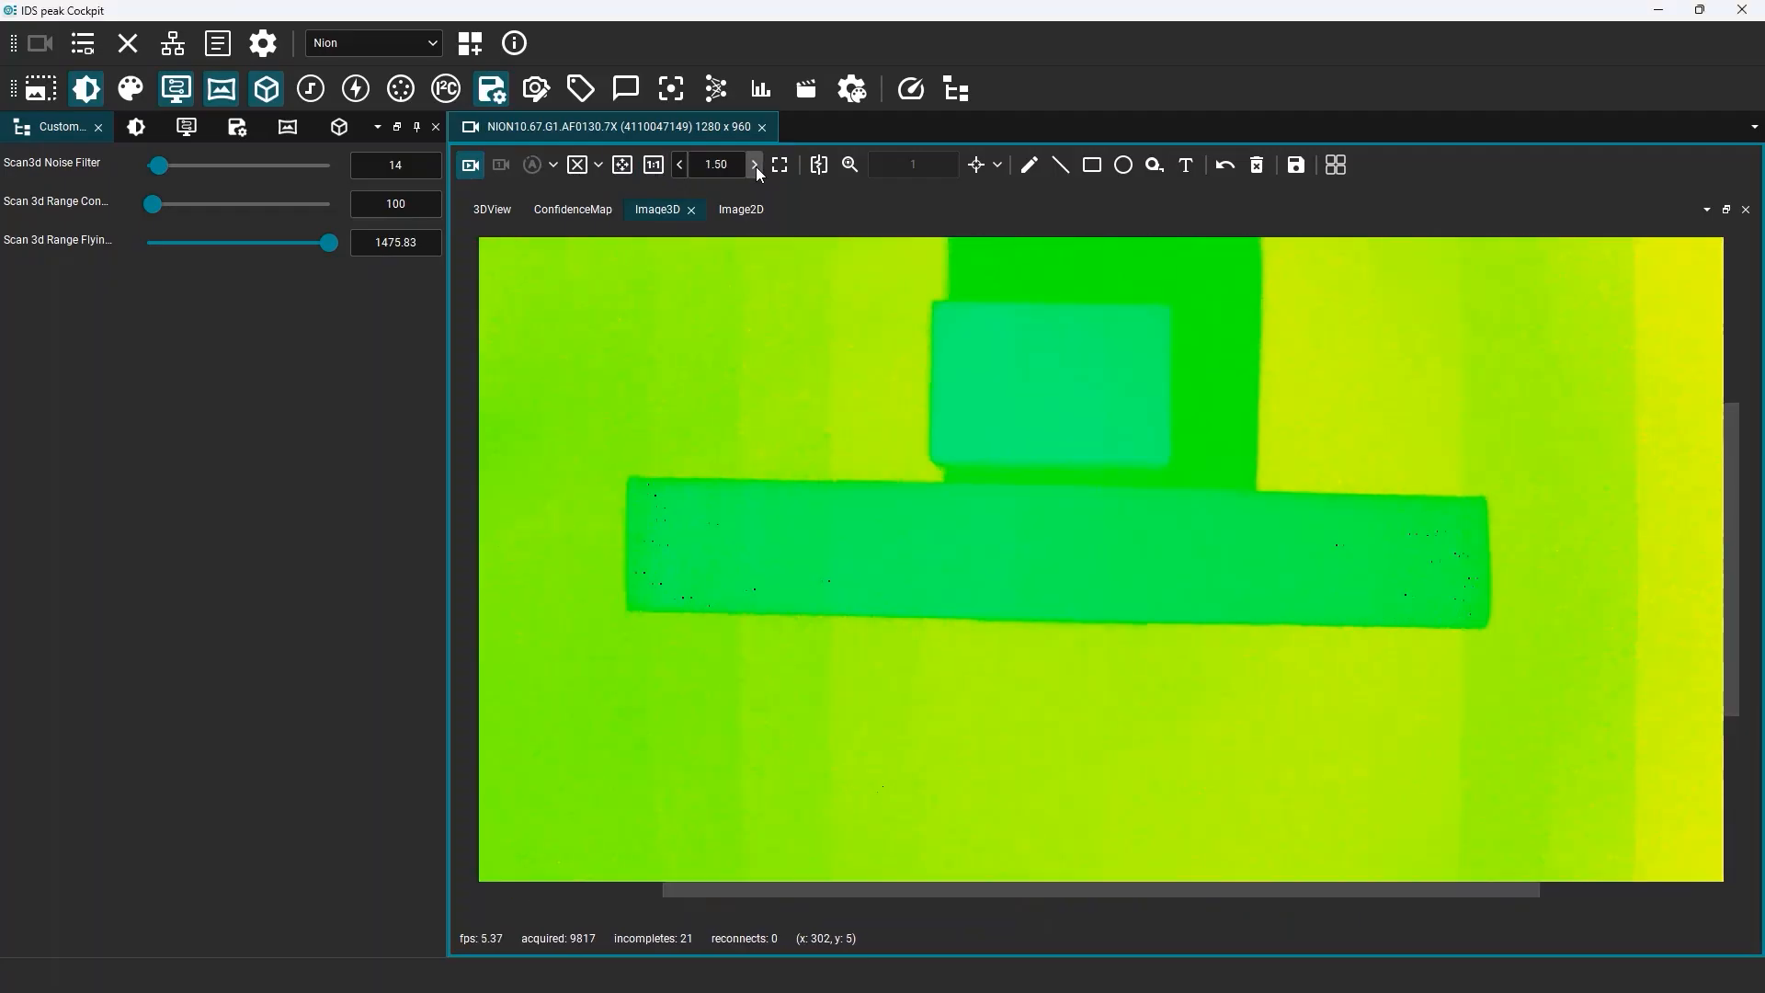
pyautogui.click(755, 165)
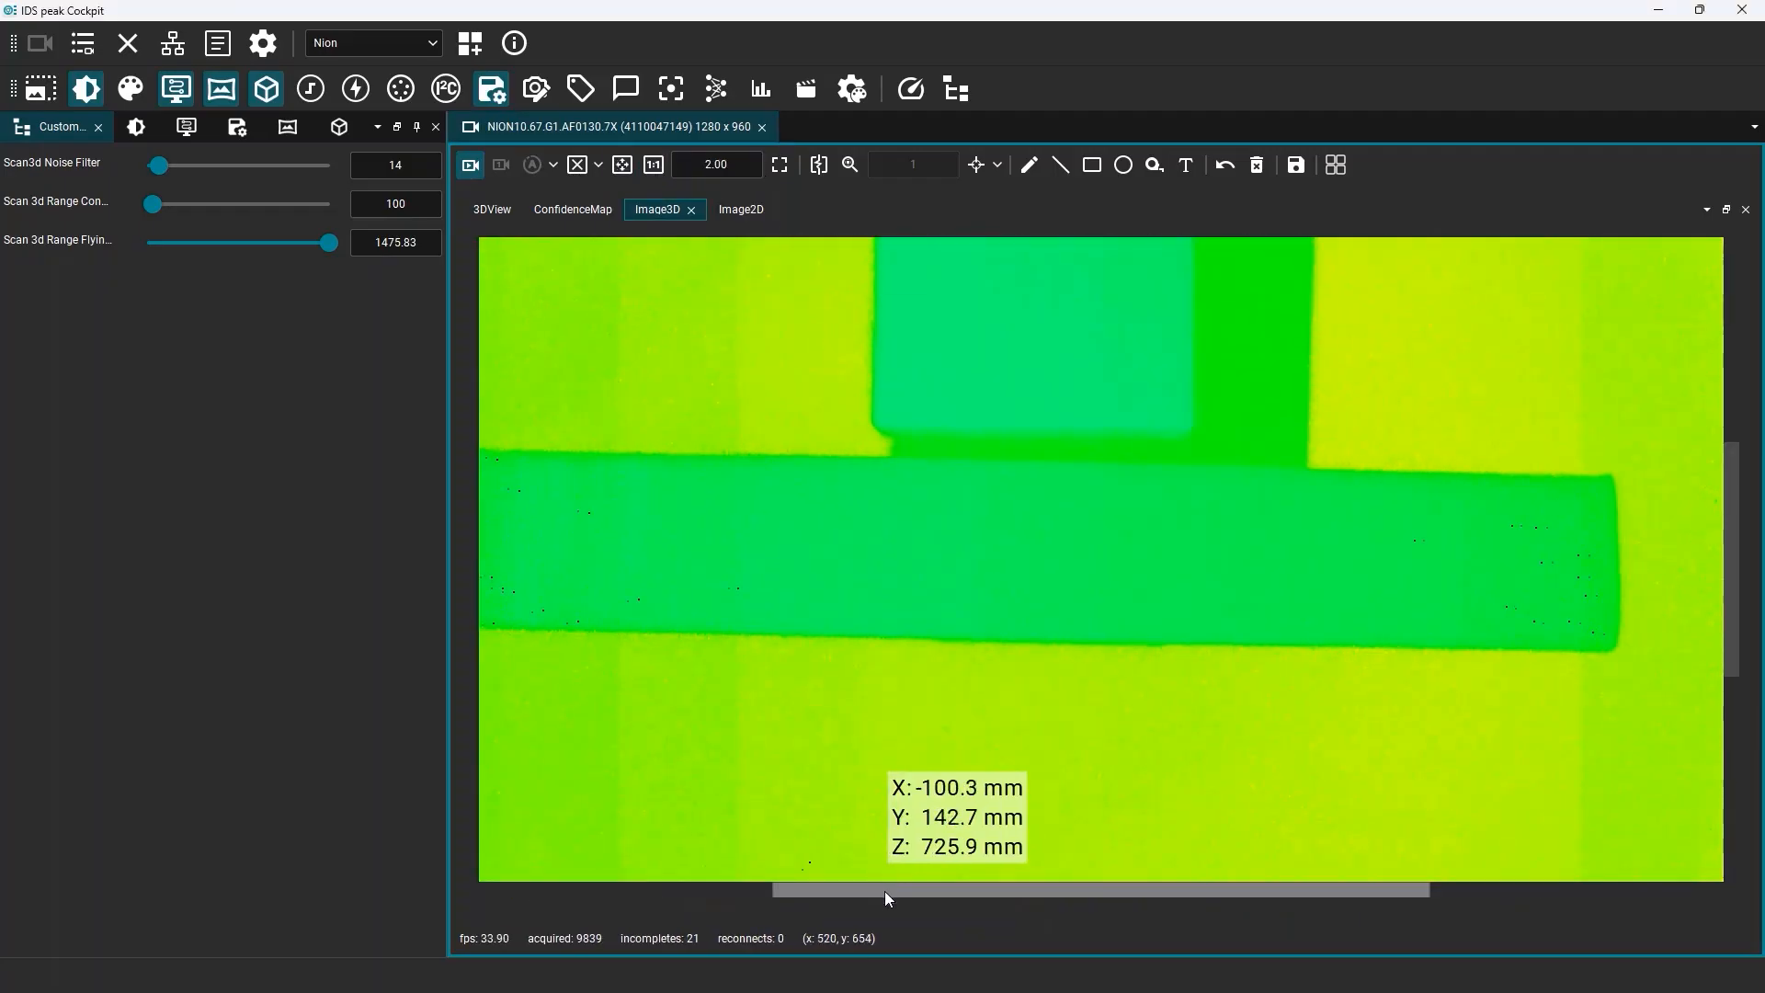
pyautogui.moveTo(882, 892); pyautogui.dragTo(794, 901)
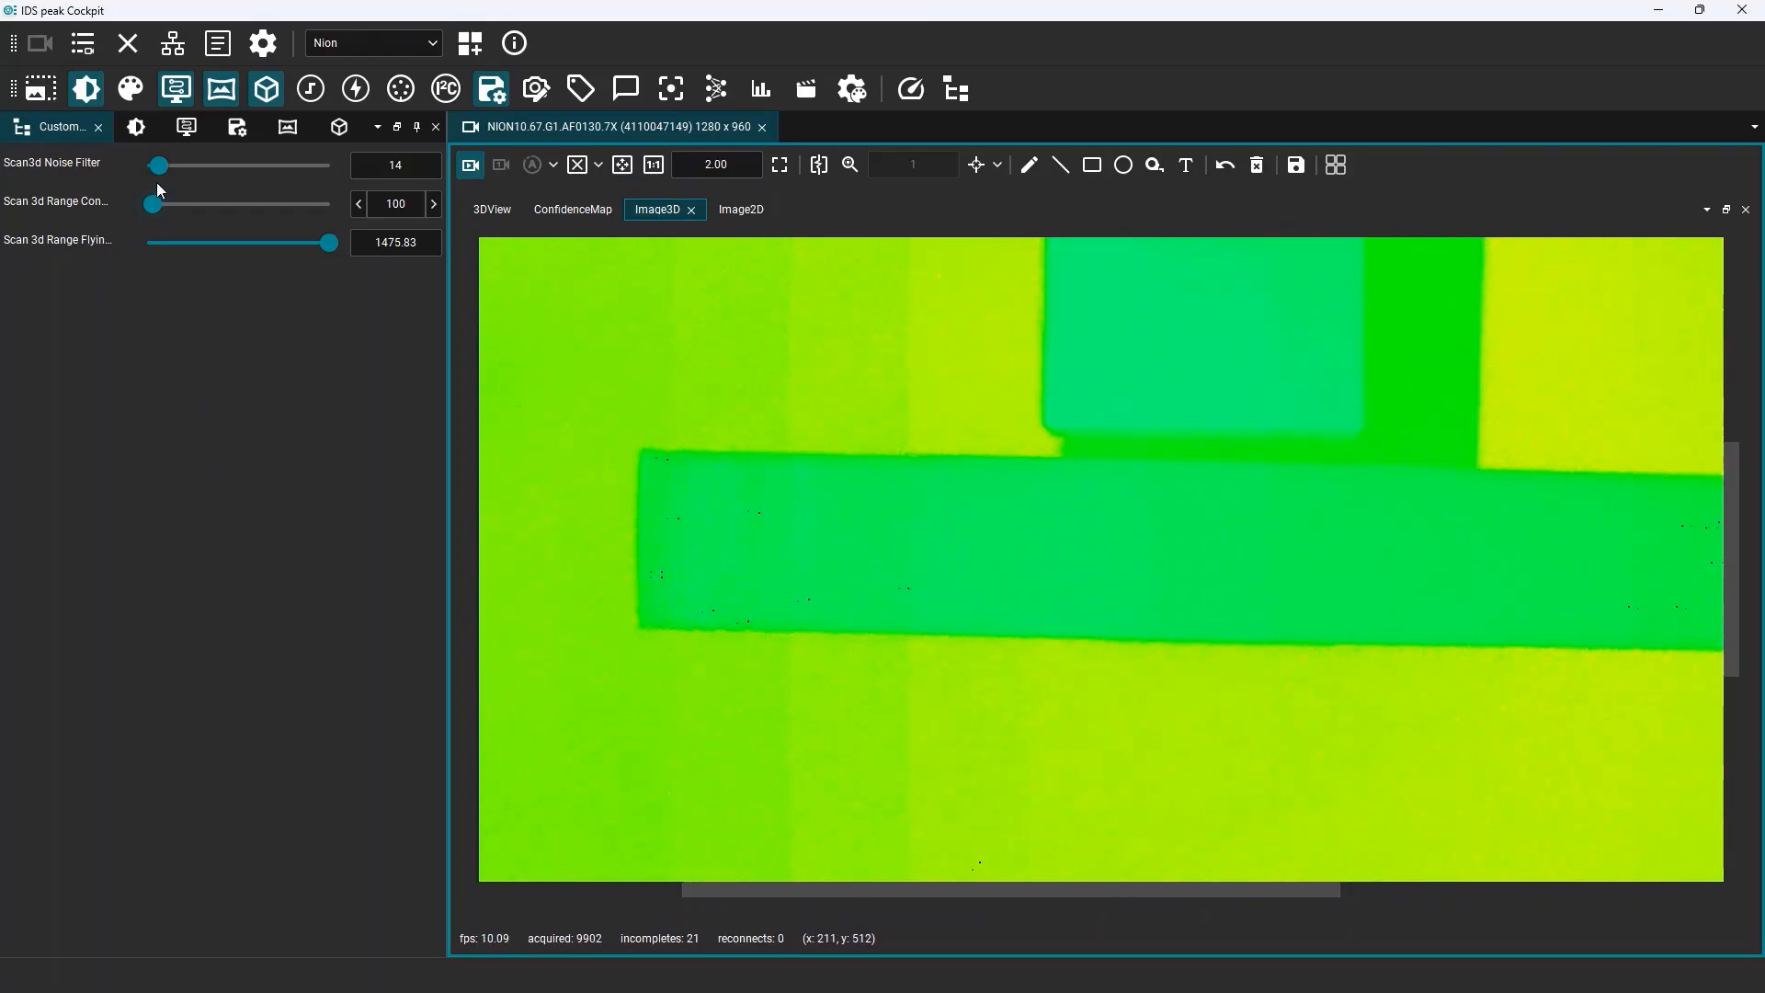
pyautogui.moveTo(159, 172); pyautogui.dragTo(223, 170)
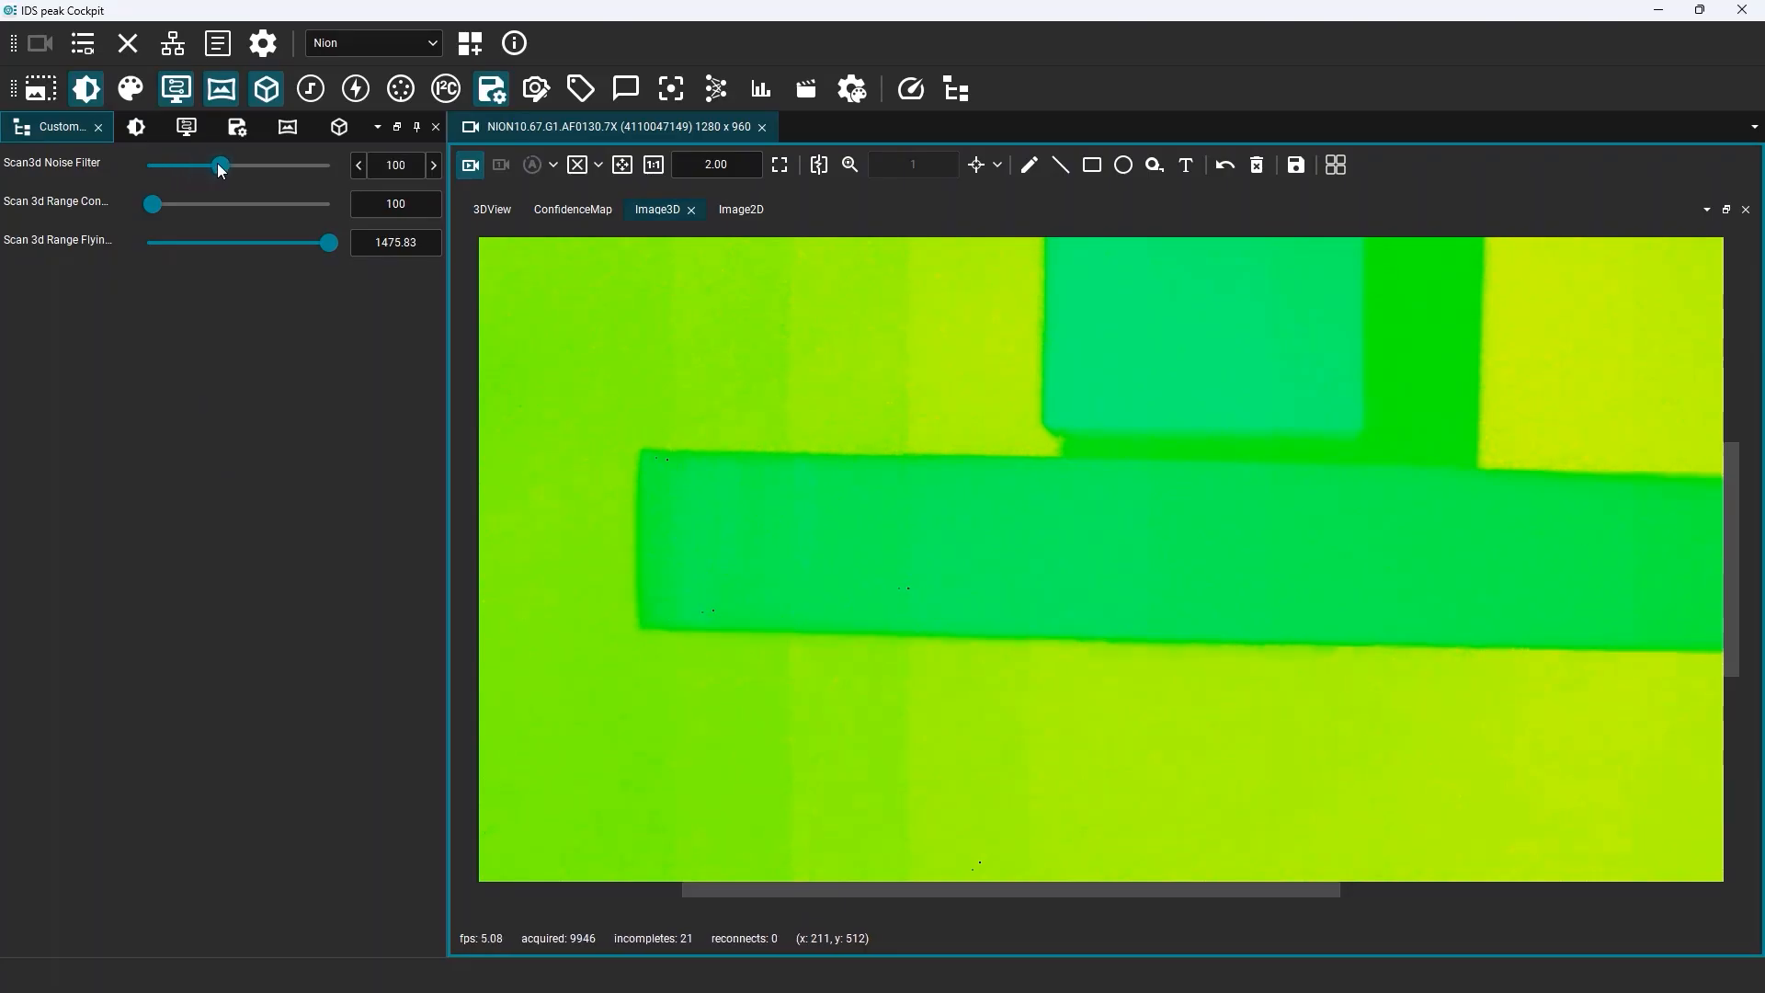
pyautogui.moveTo(220, 170); pyautogui.dragTo(270, 173)
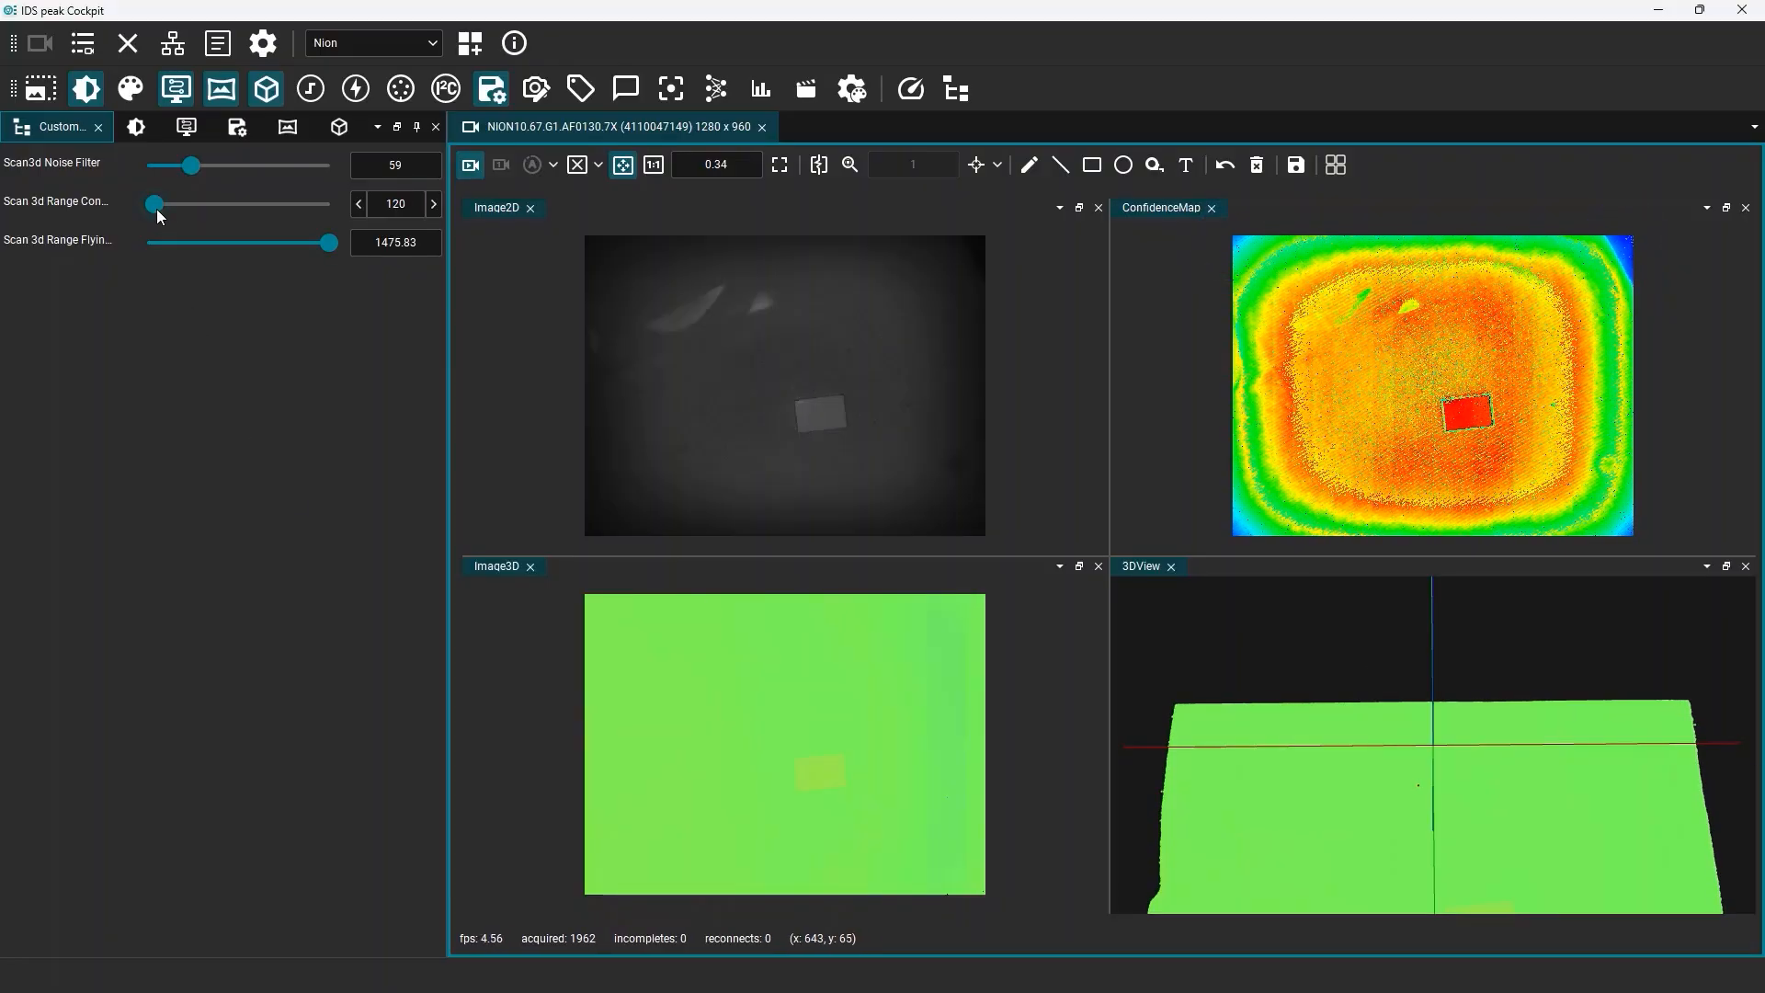
# Raise the Scan 3D range confidence threshold through 1108 to 1828
pyautogui.moveTo(157, 205); pyautogui.dragTo(200, 207)
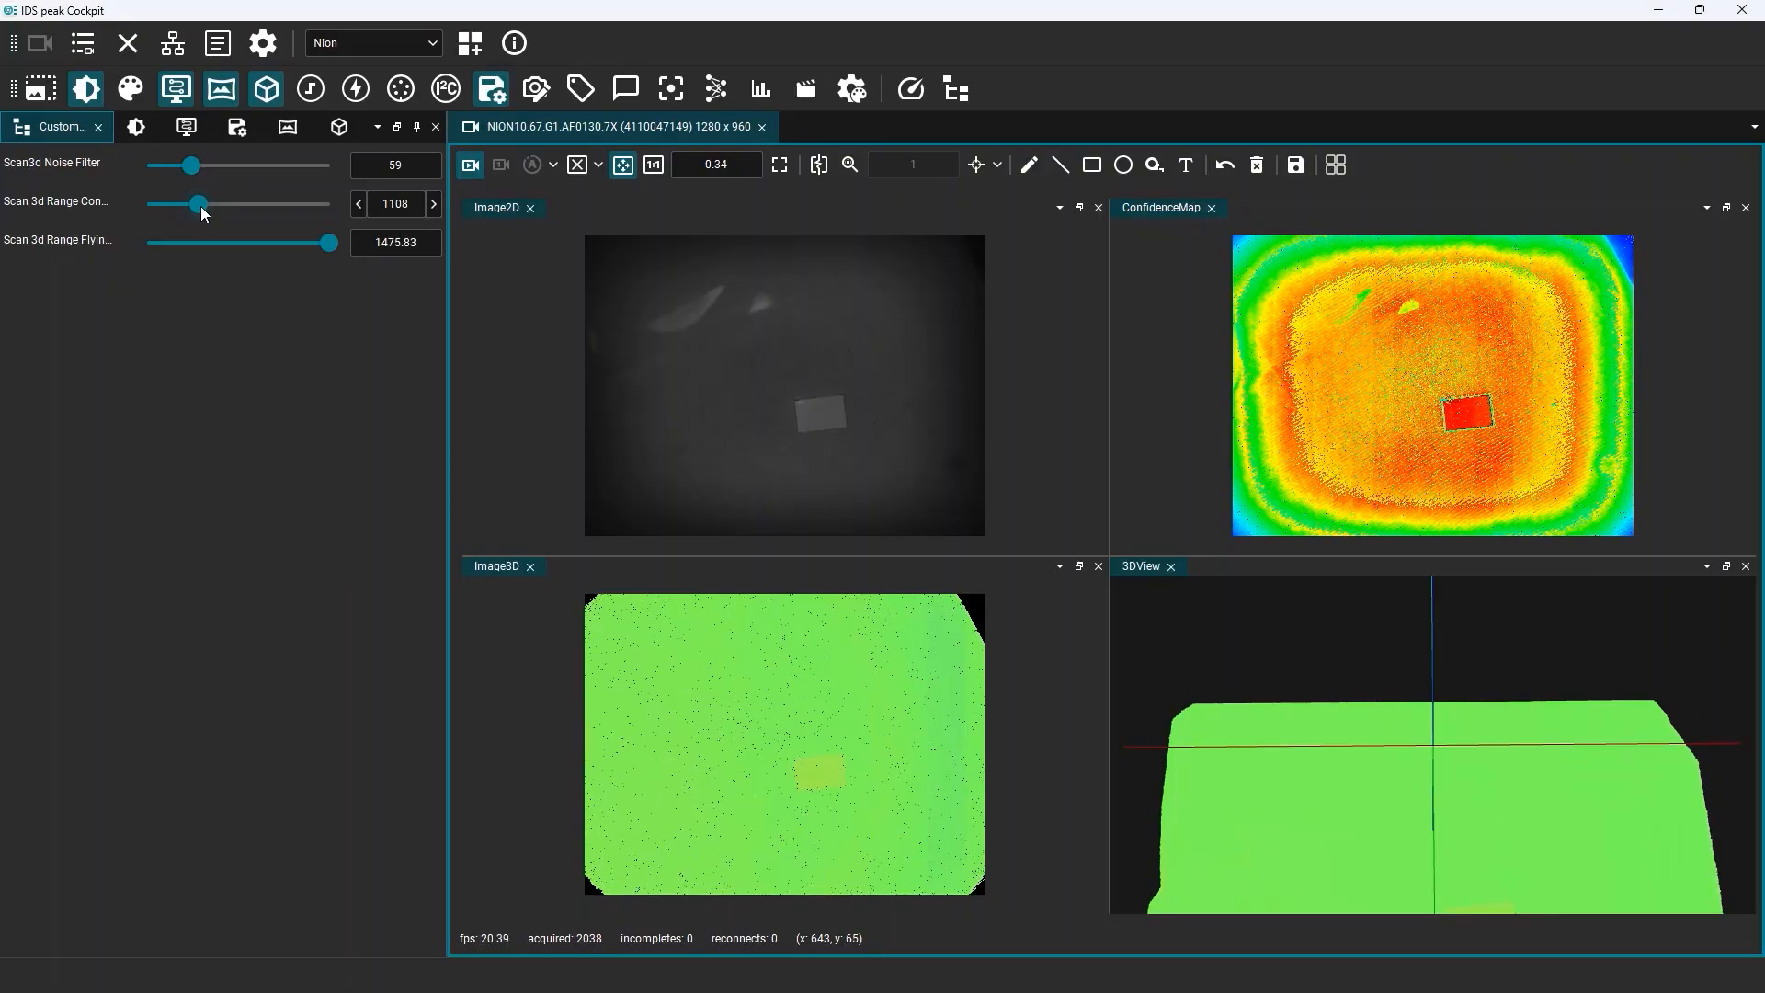
pyautogui.moveTo(200, 206); pyautogui.dragTo(211, 207)
pyautogui.moveTo(211, 207); pyautogui.dragTo(234, 208)
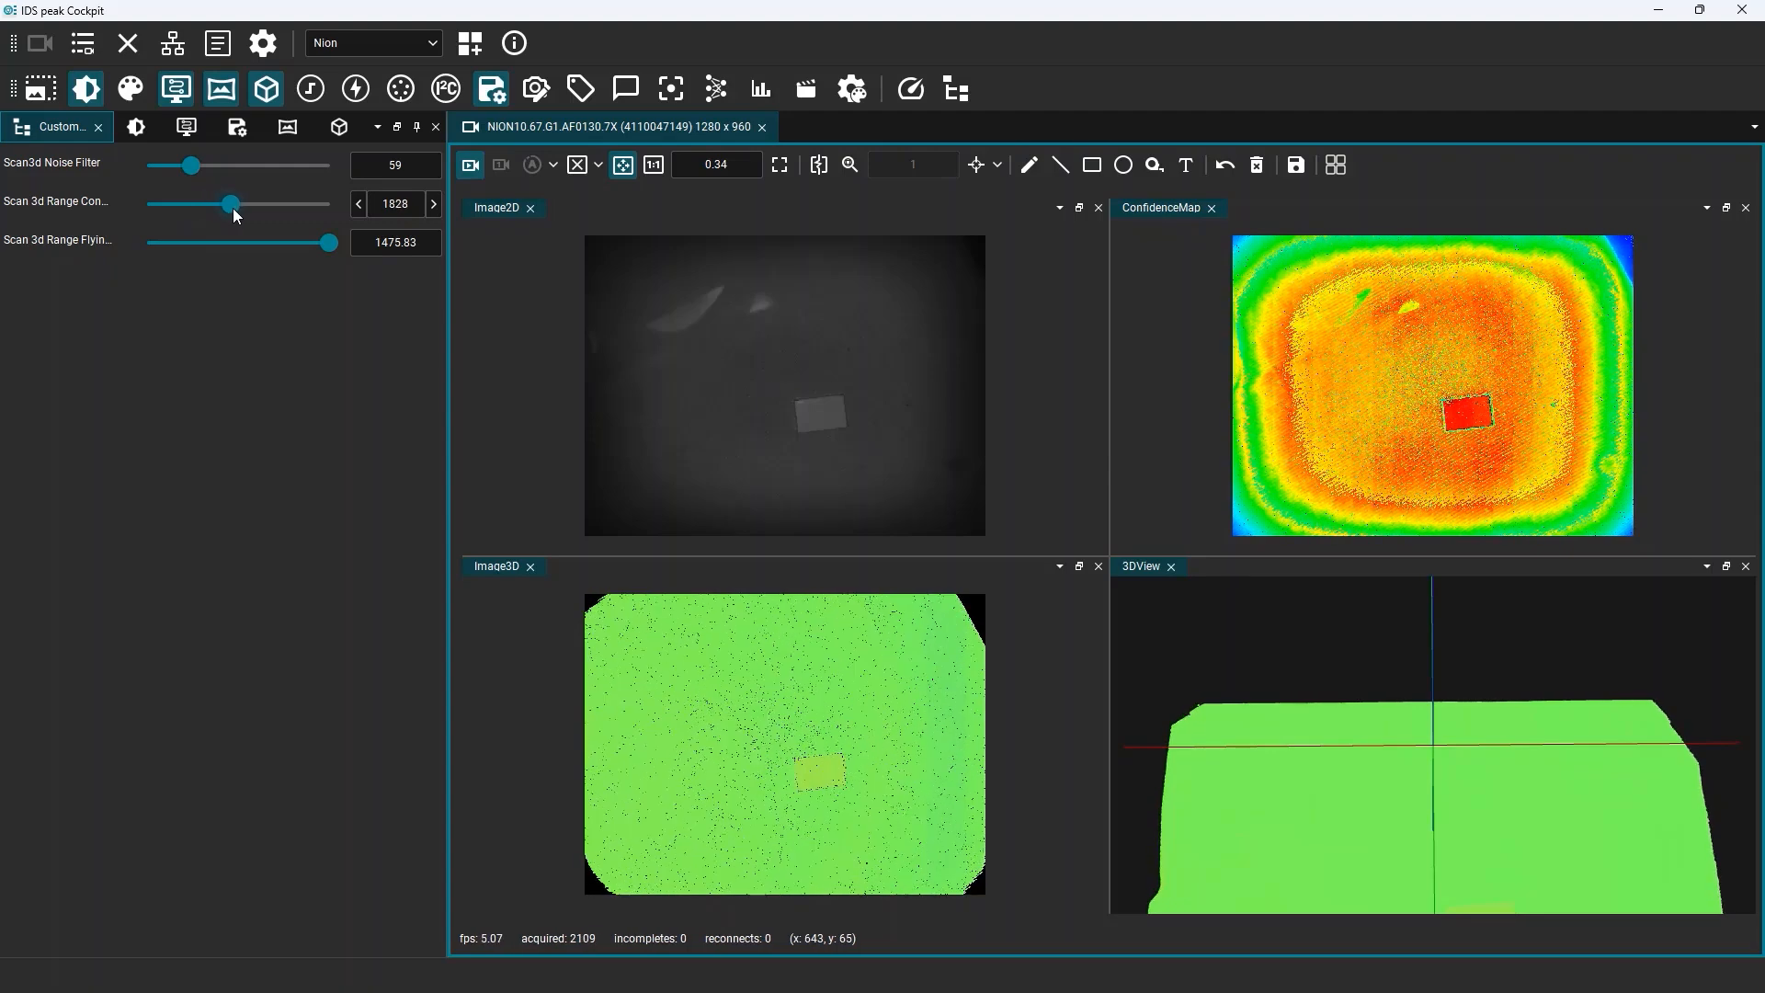
# Test a longer exposure time of 0.781 ms, and bring the exposure time back down
pyautogui.click(136, 127)
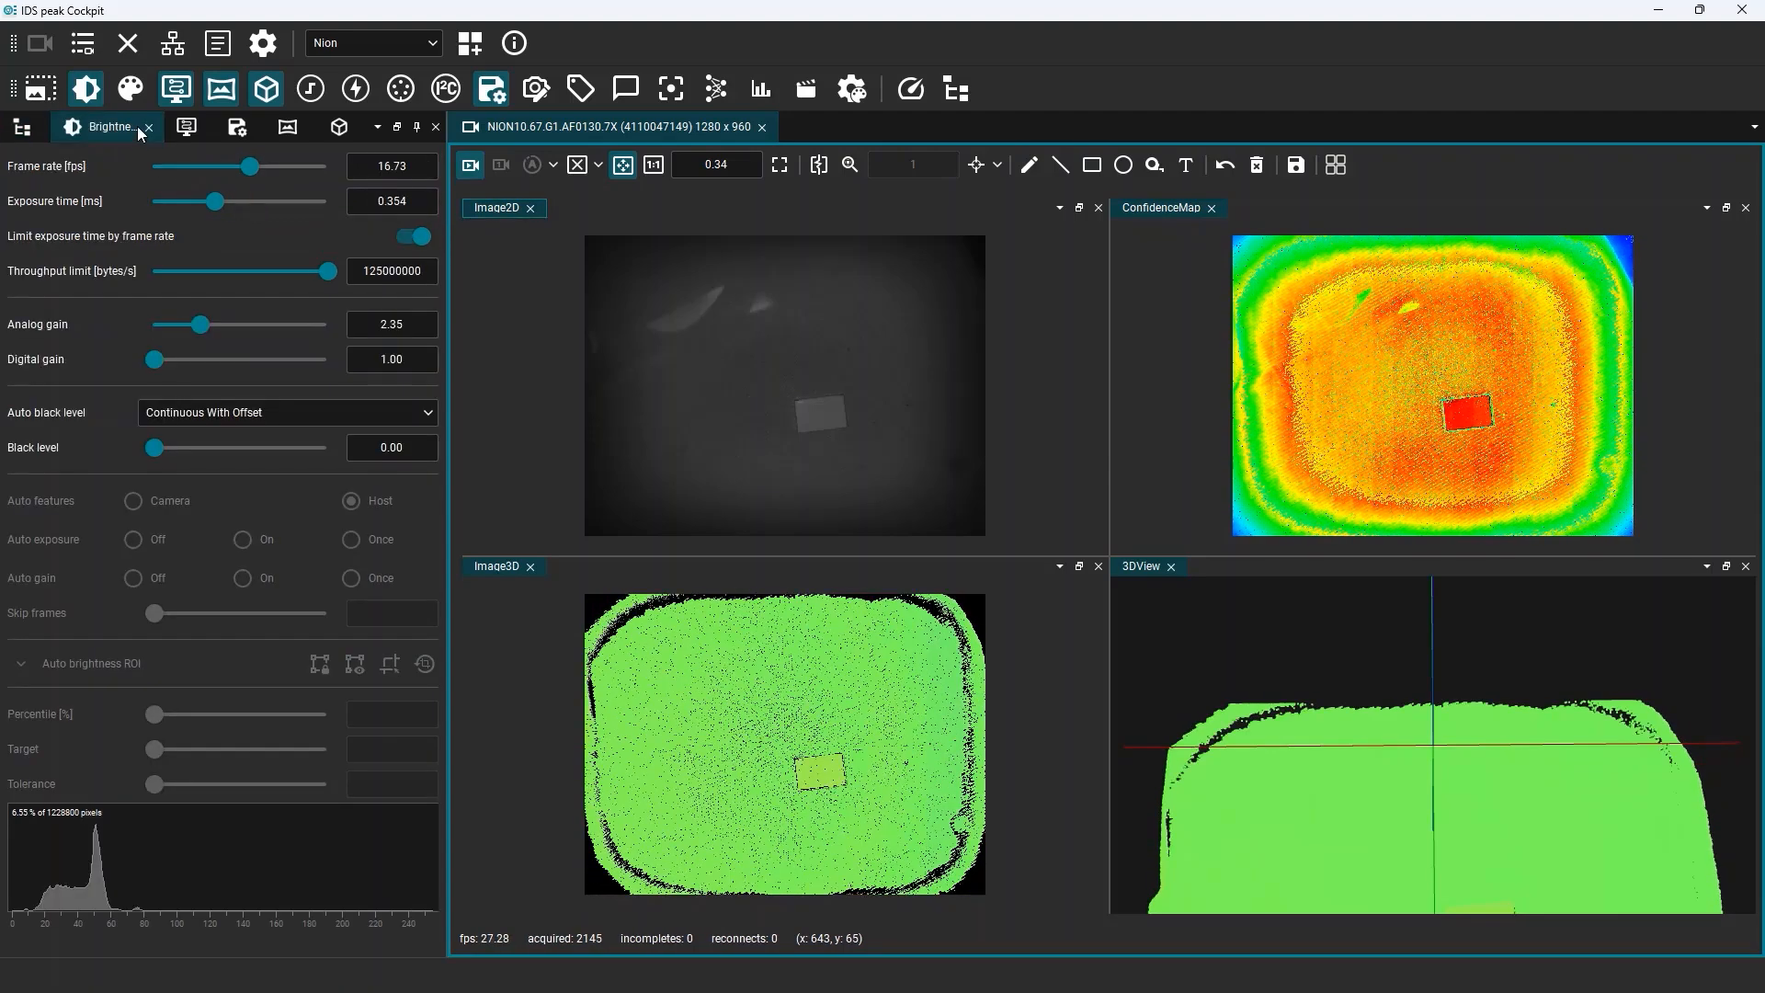
pyautogui.moveTo(219, 208); pyautogui.dragTo(290, 206)
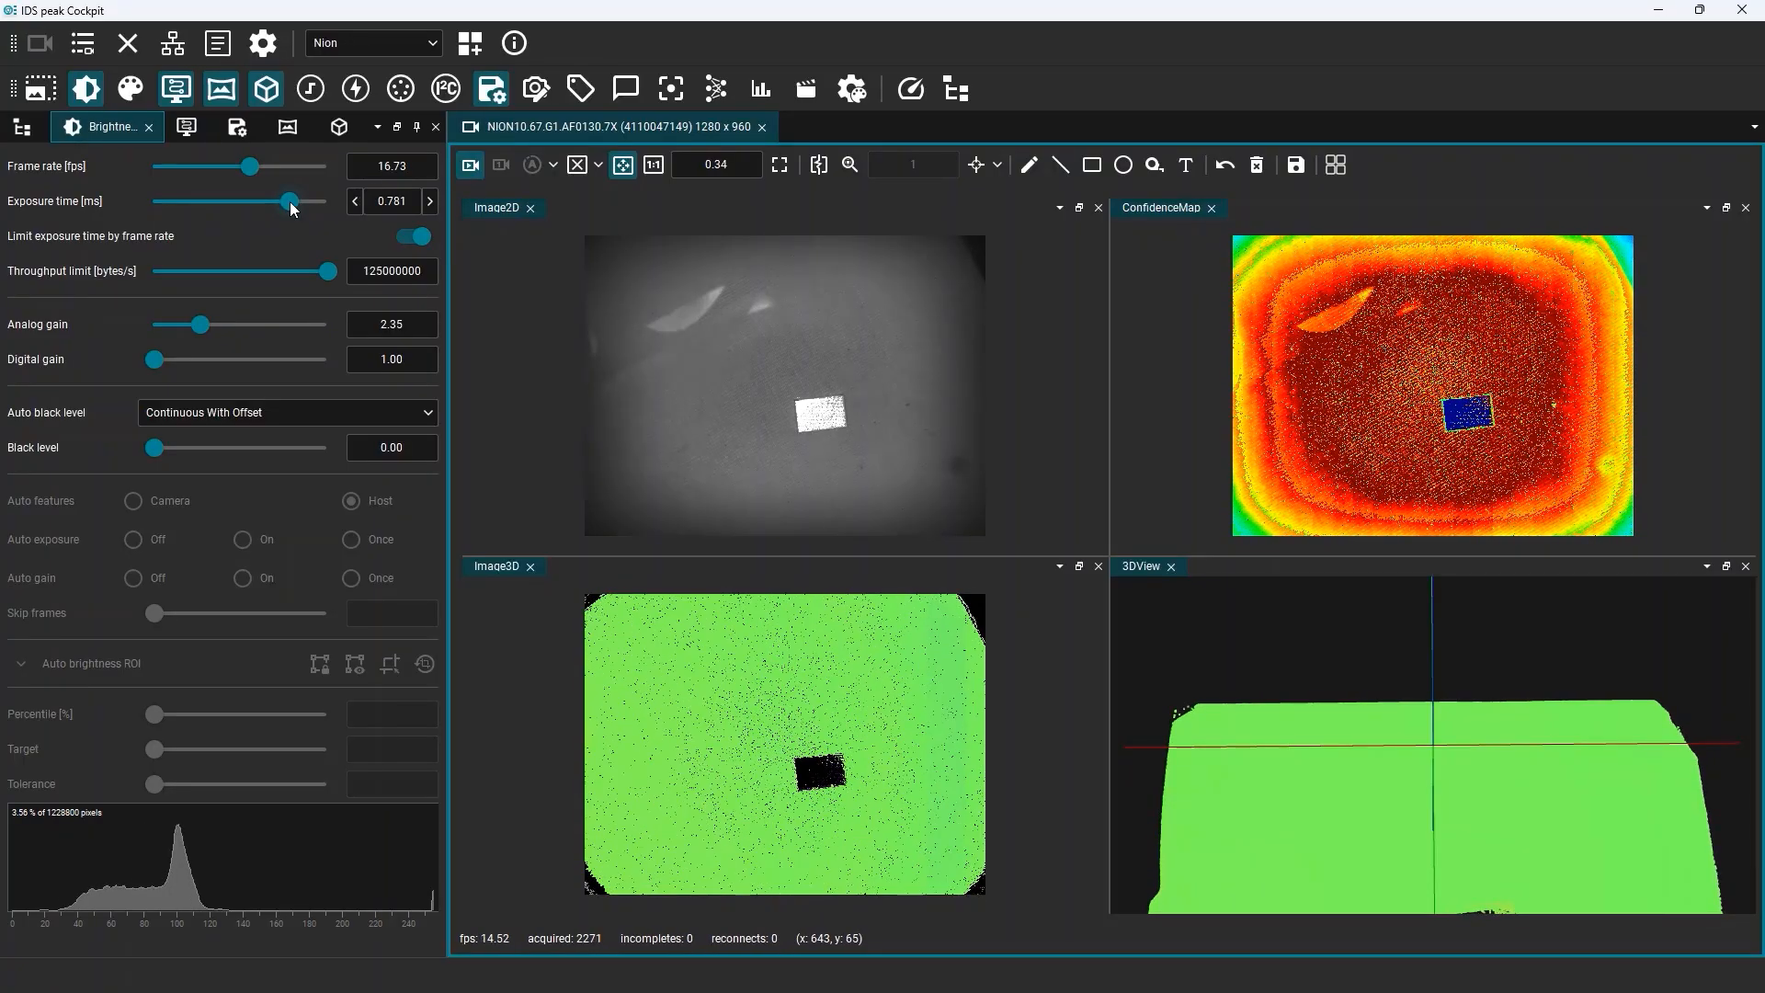
pyautogui.moveTo(291, 204); pyautogui.dragTo(208, 207)
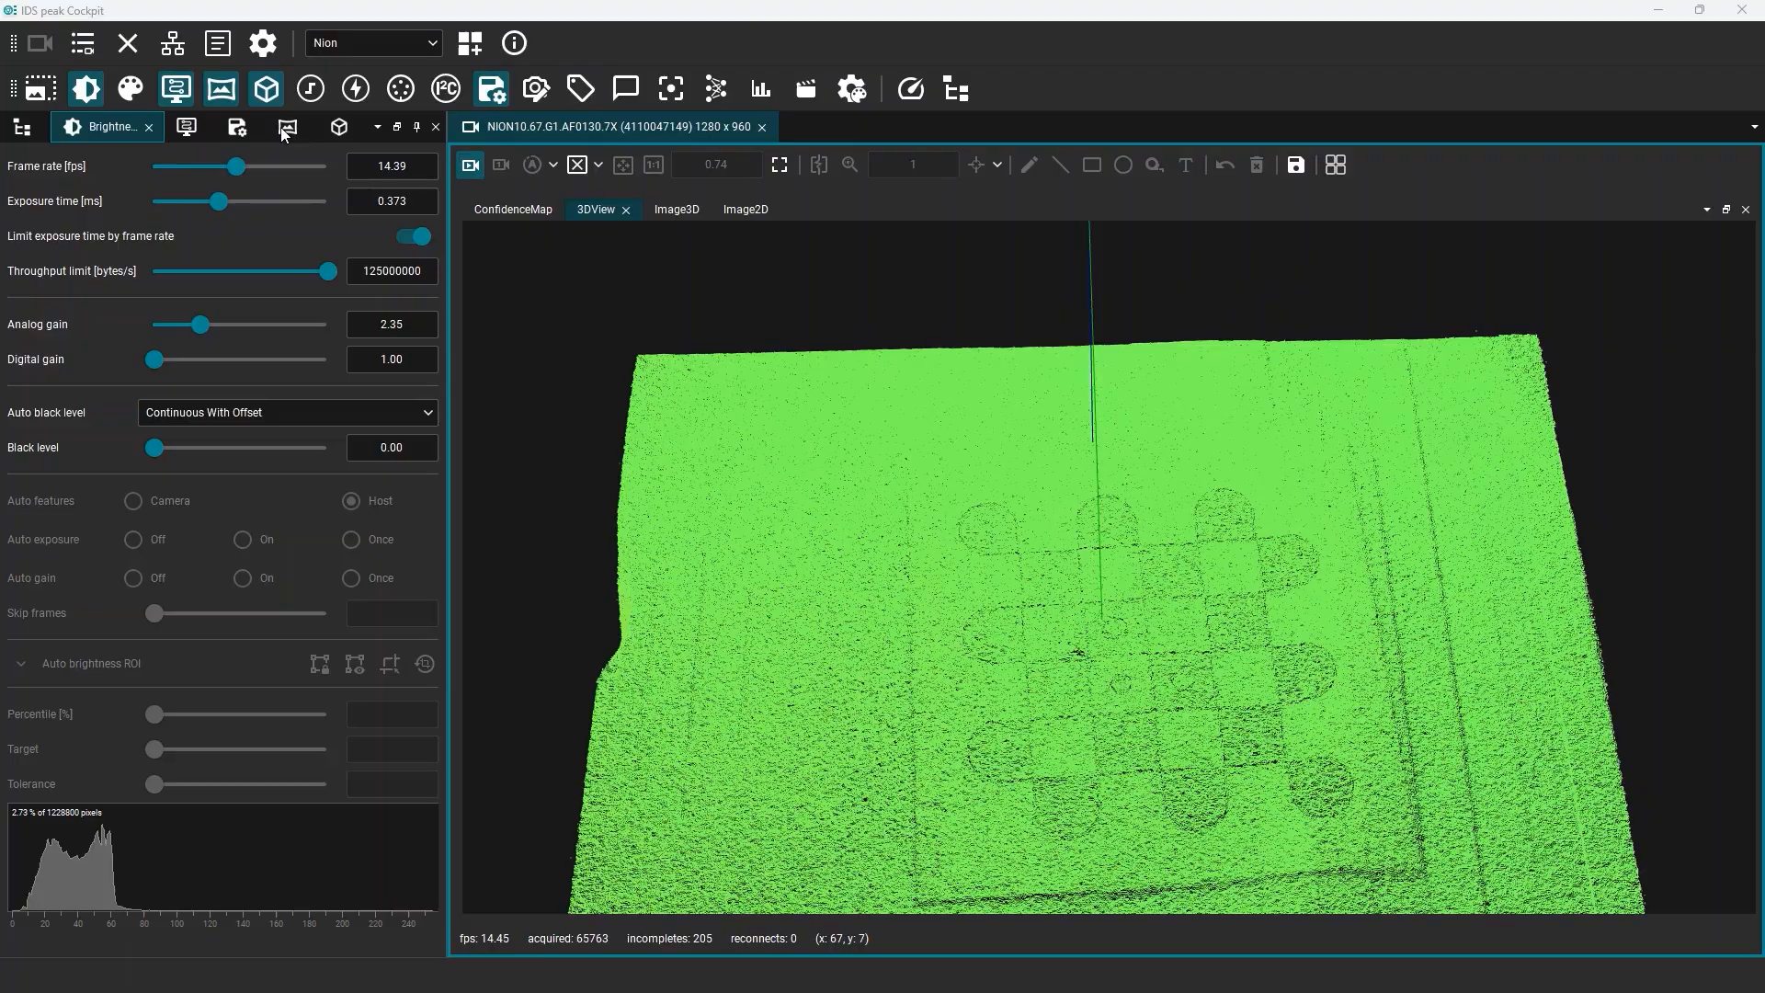
# Start the workspace calibration wizard with the Checkerboard pattern 6x6 plate and proceed to the plate placement stage
pyautogui.click(283, 127)
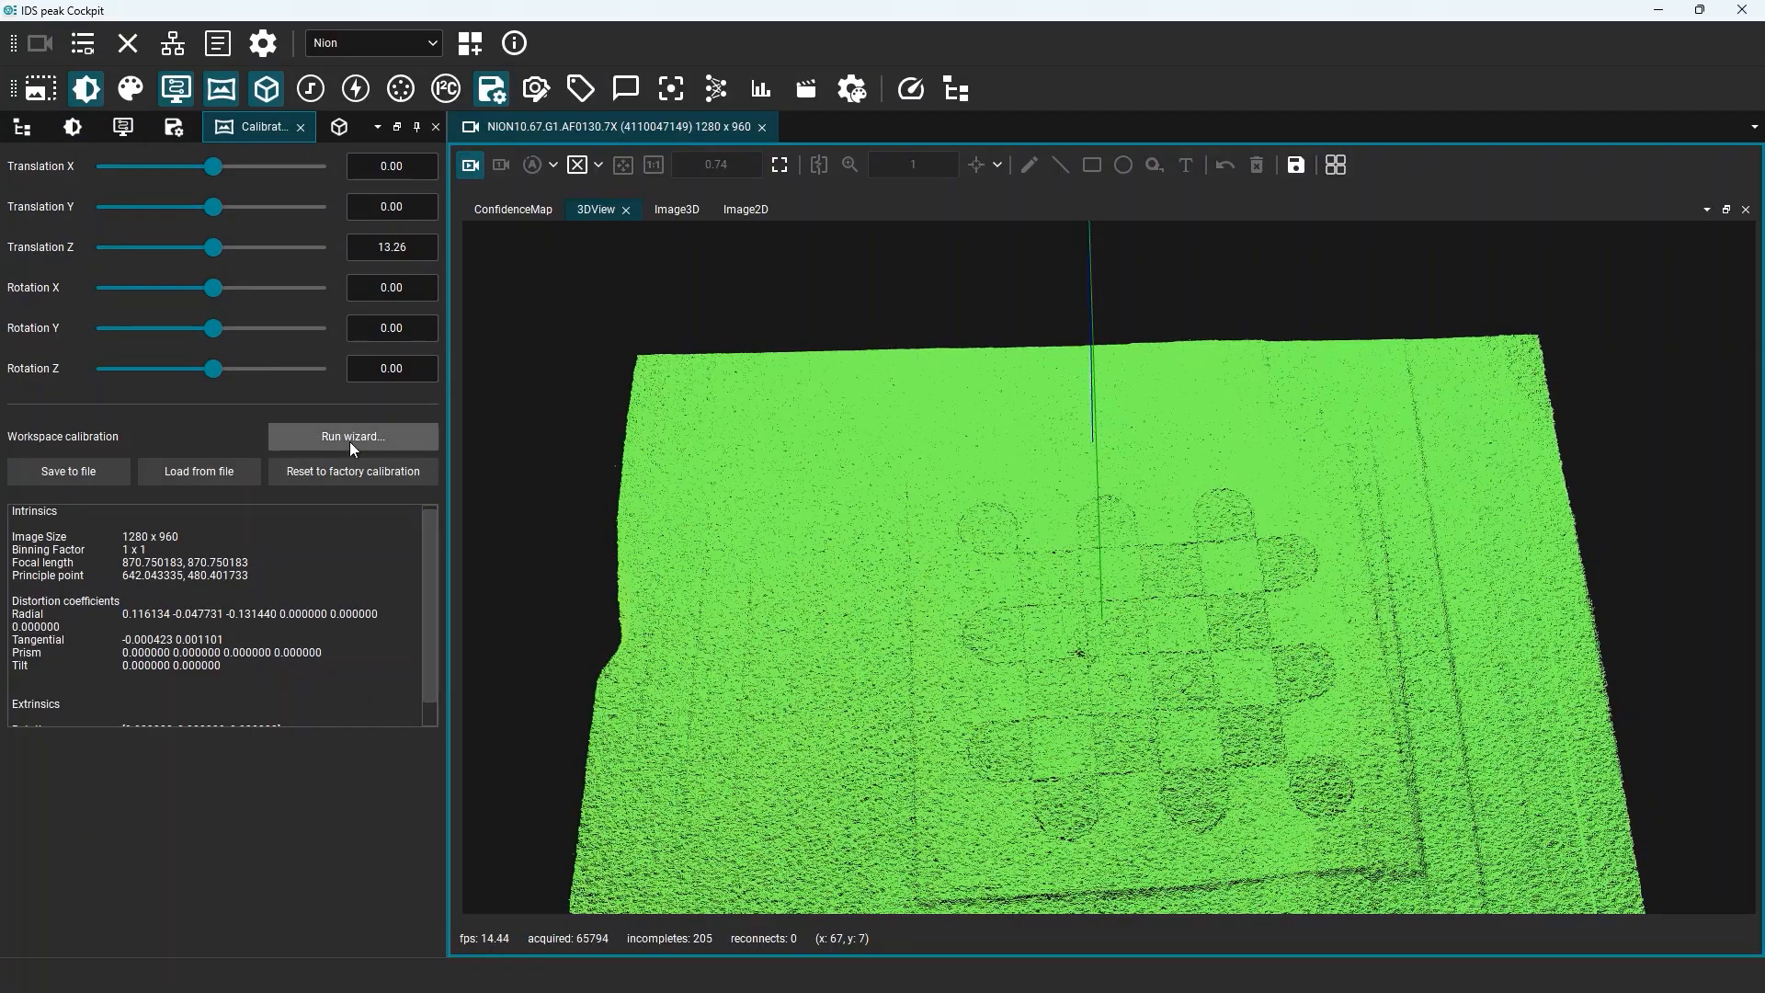
pyautogui.click(349, 440)
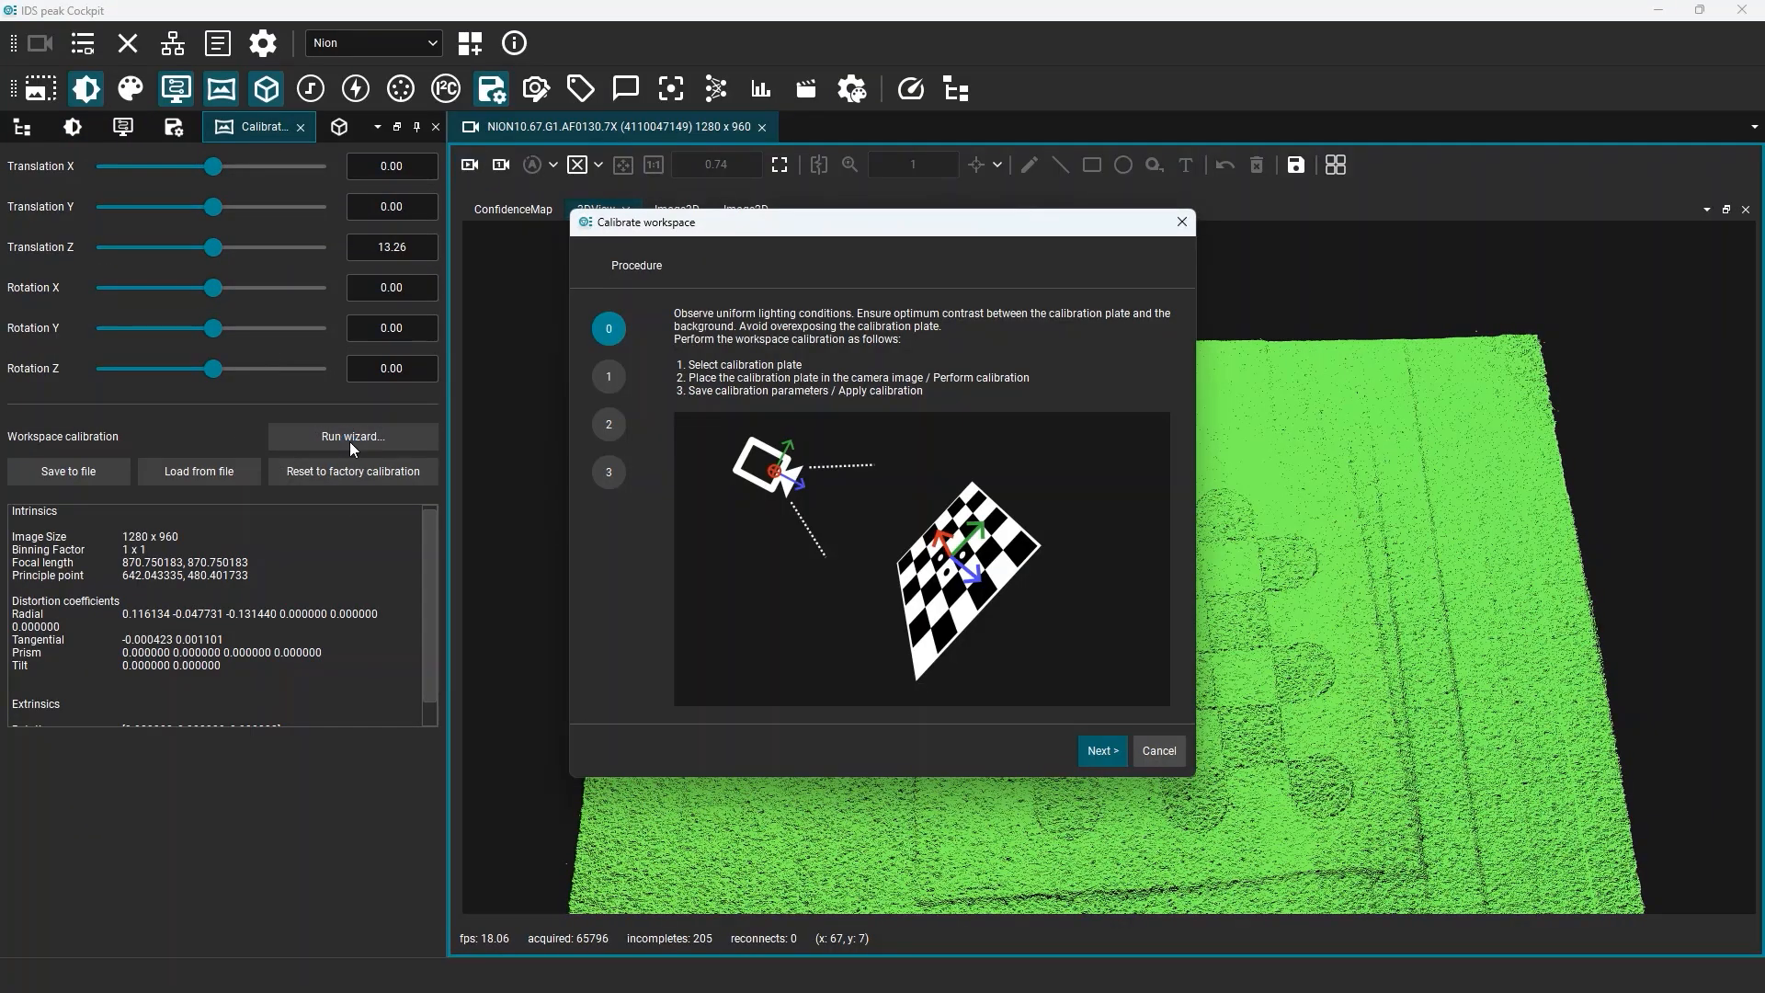
pyautogui.click(1112, 756)
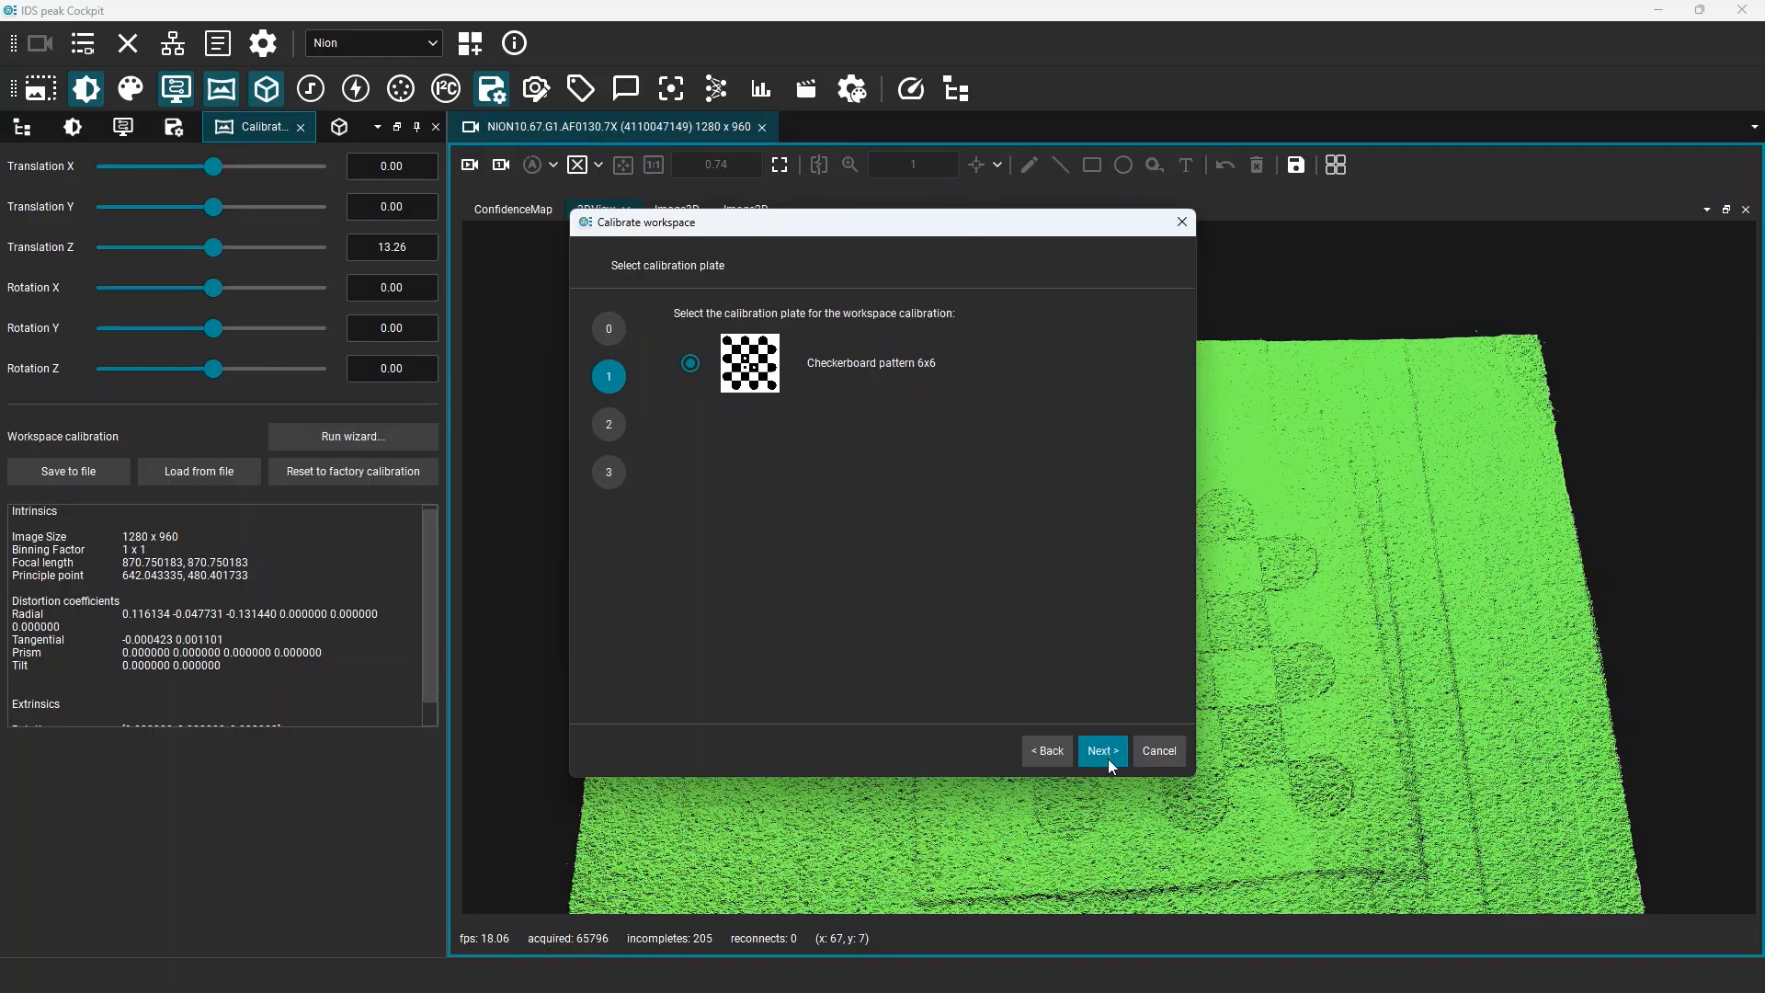
pyautogui.click(1107, 754)
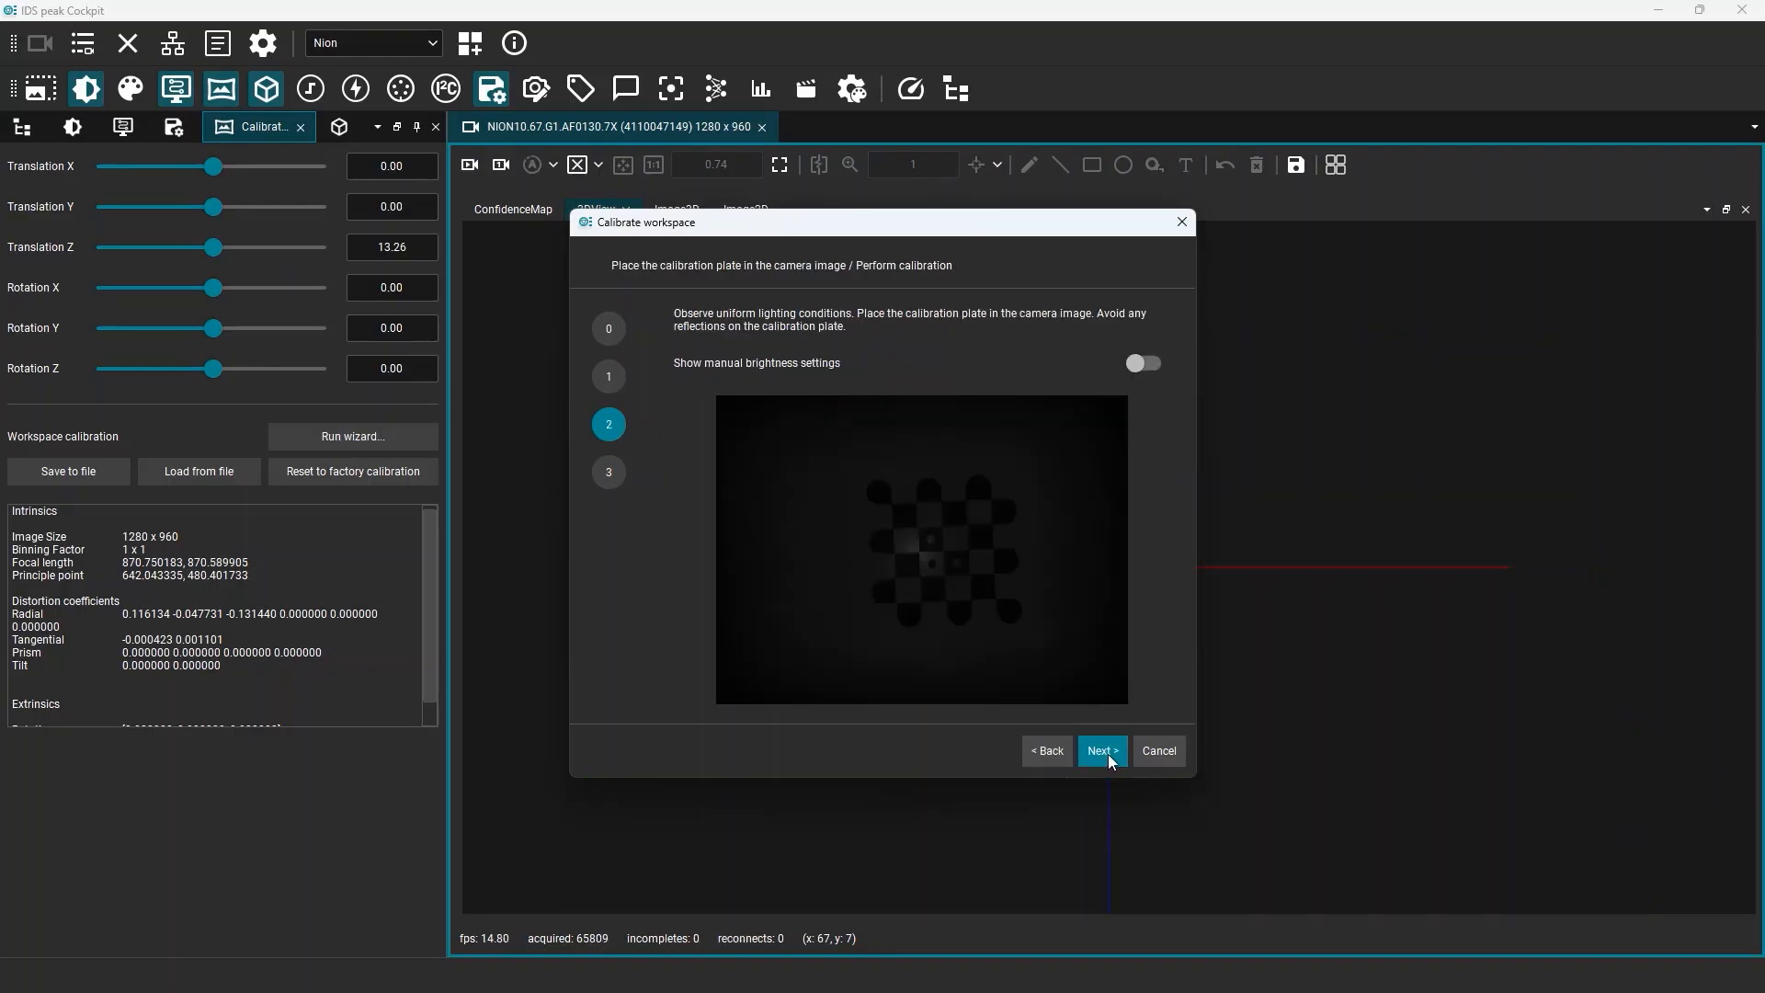
# Enable auto features in the wizard's manual brightness settings, and perform and apply the workspace calibration
pyautogui.click(1144, 364)
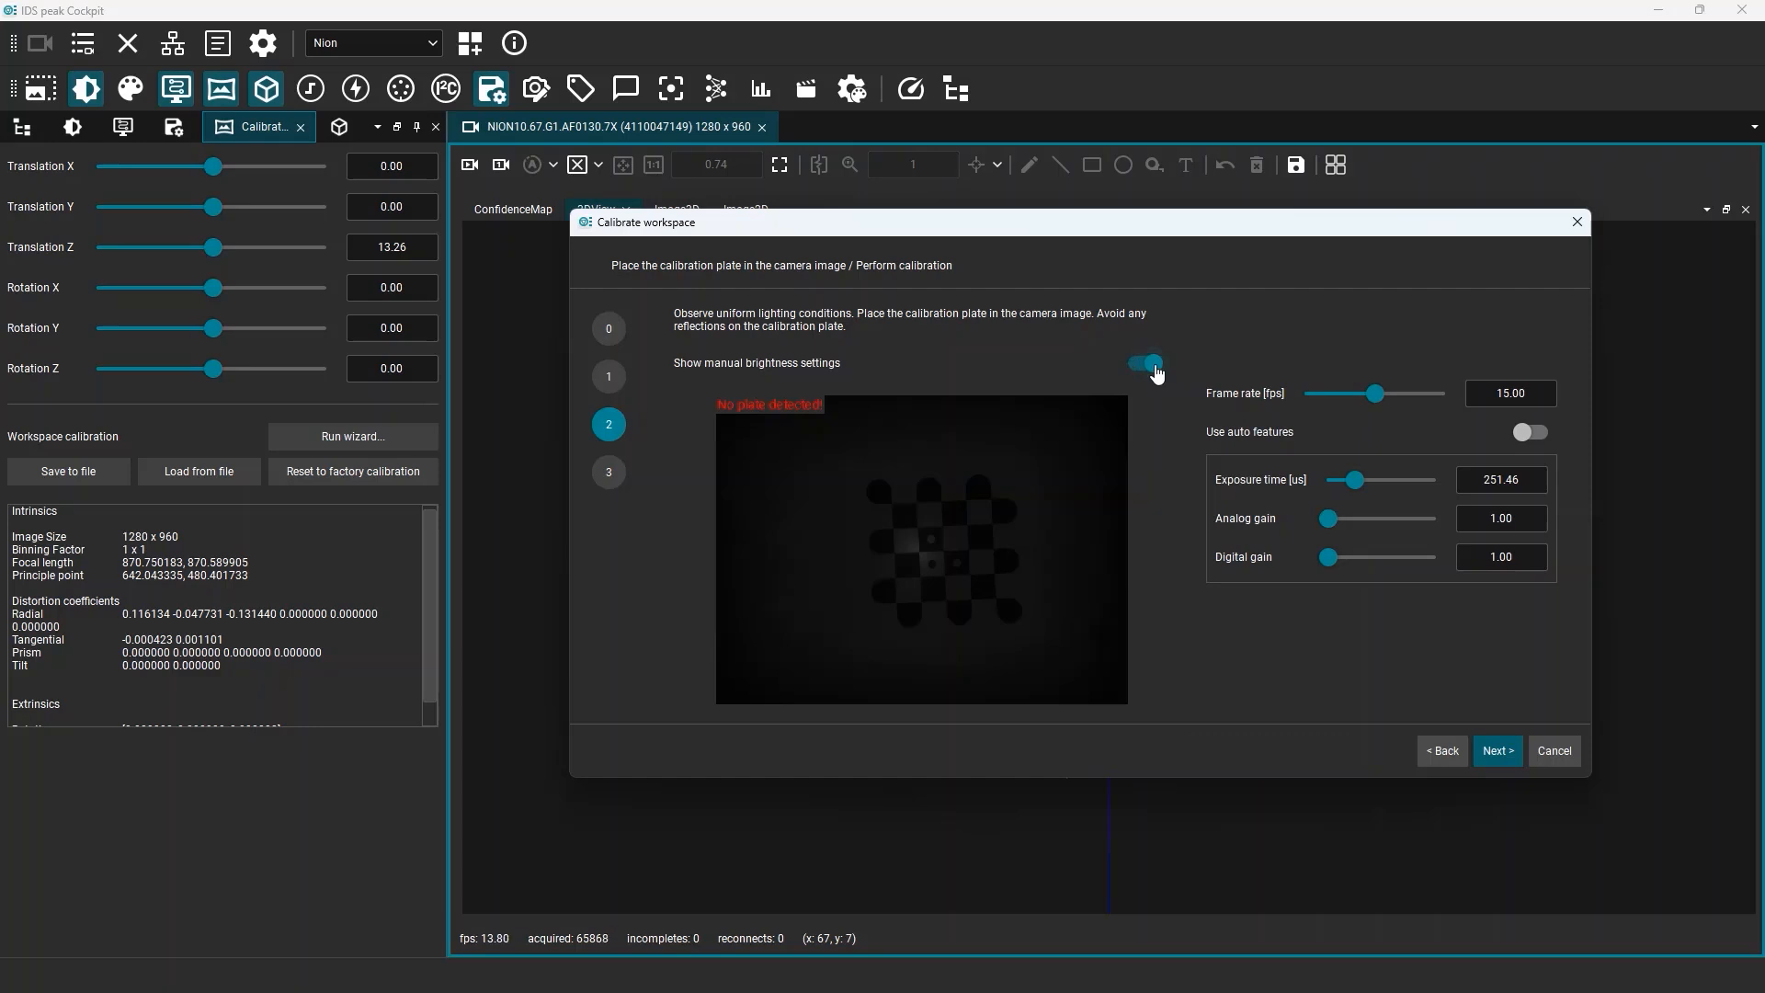
pyautogui.click(1545, 435)
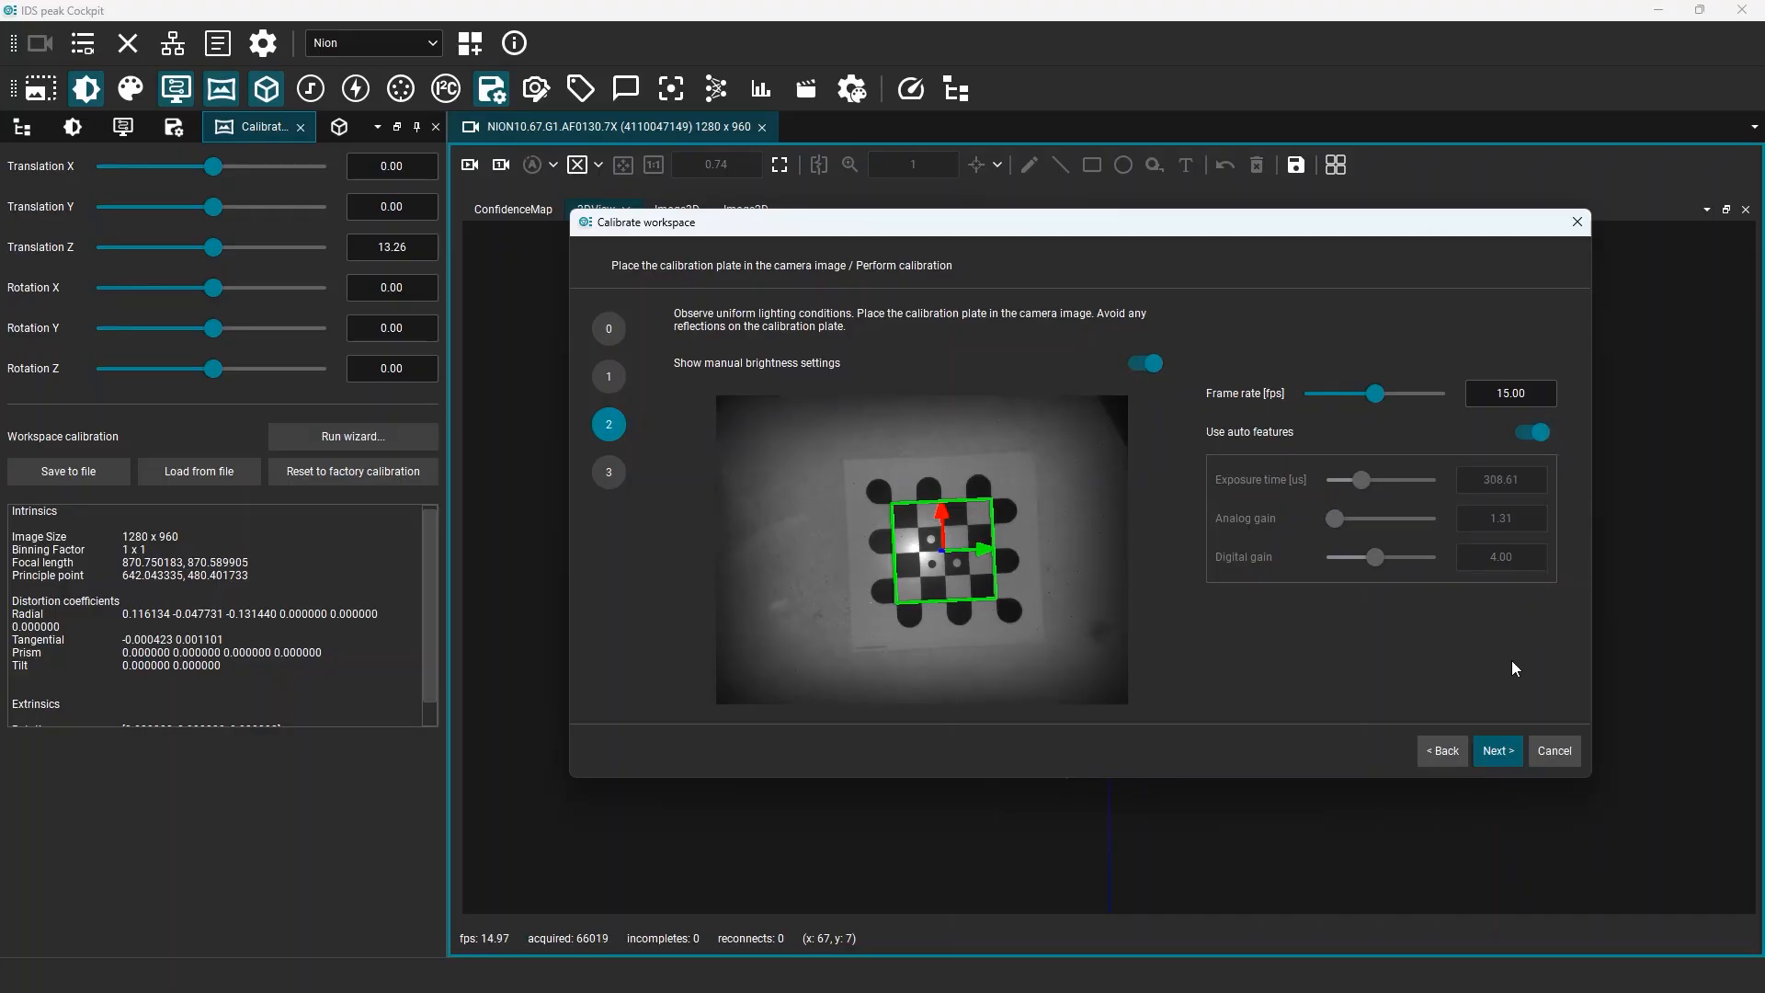
pyautogui.click(1498, 751)
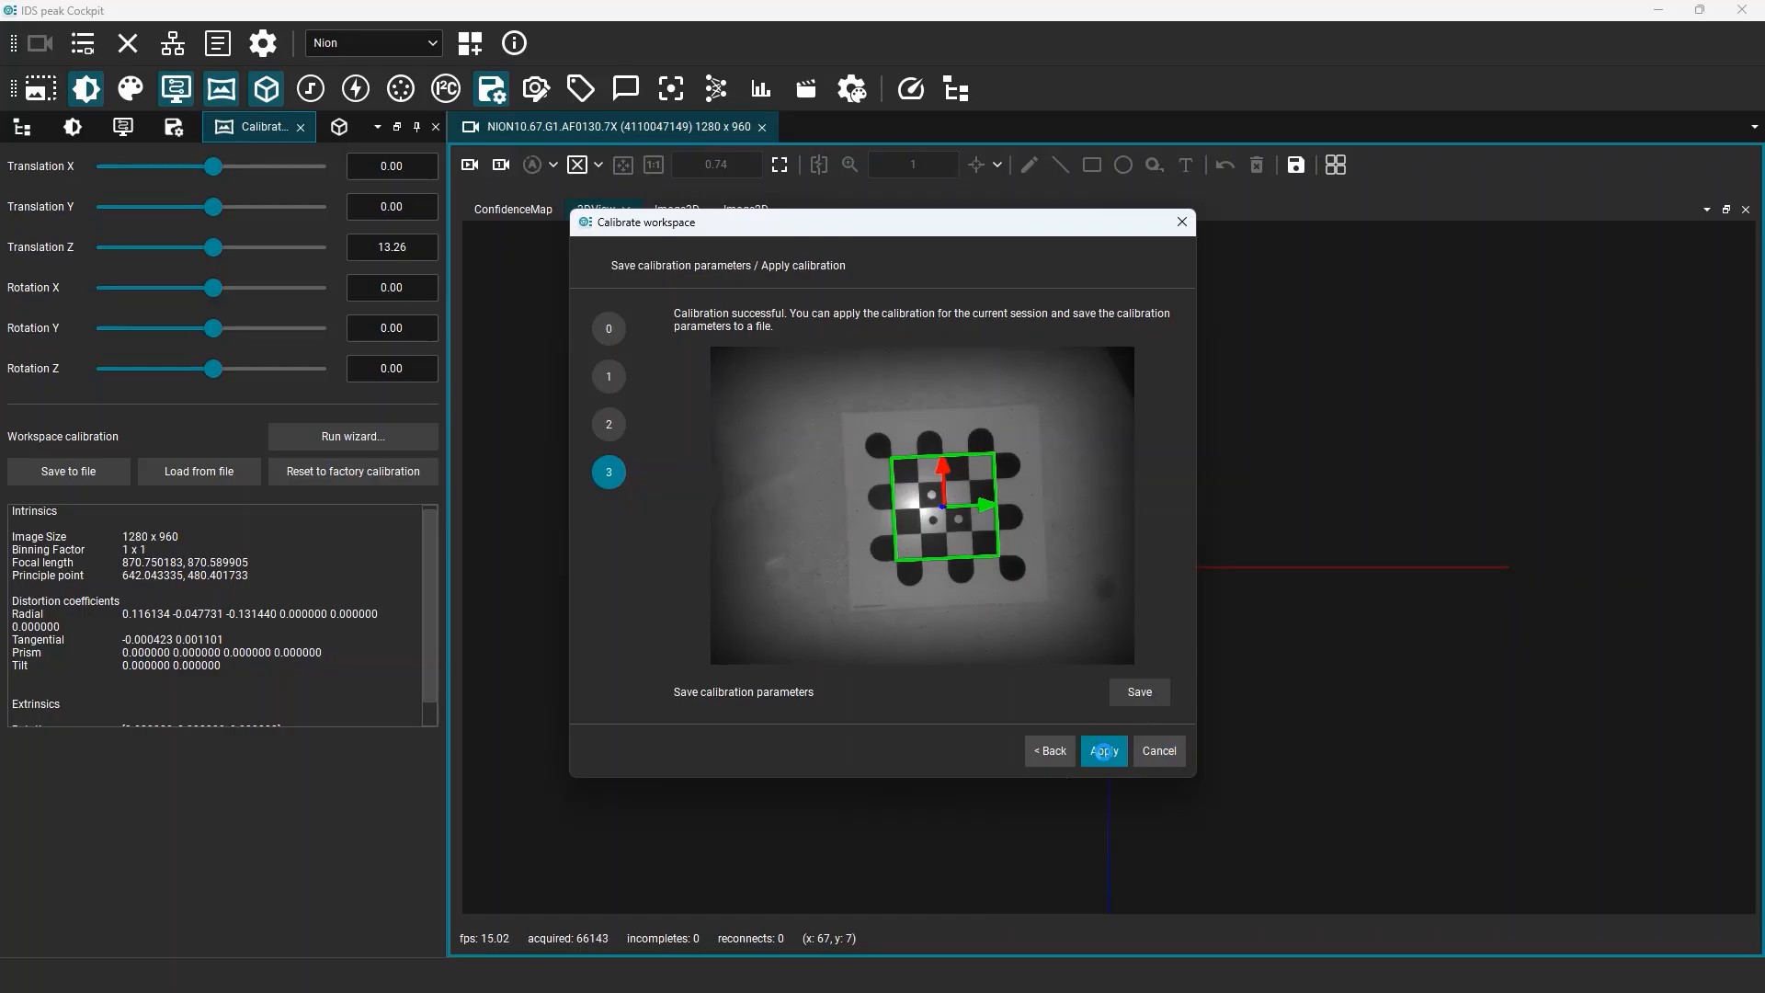
pyautogui.click(1103, 752)
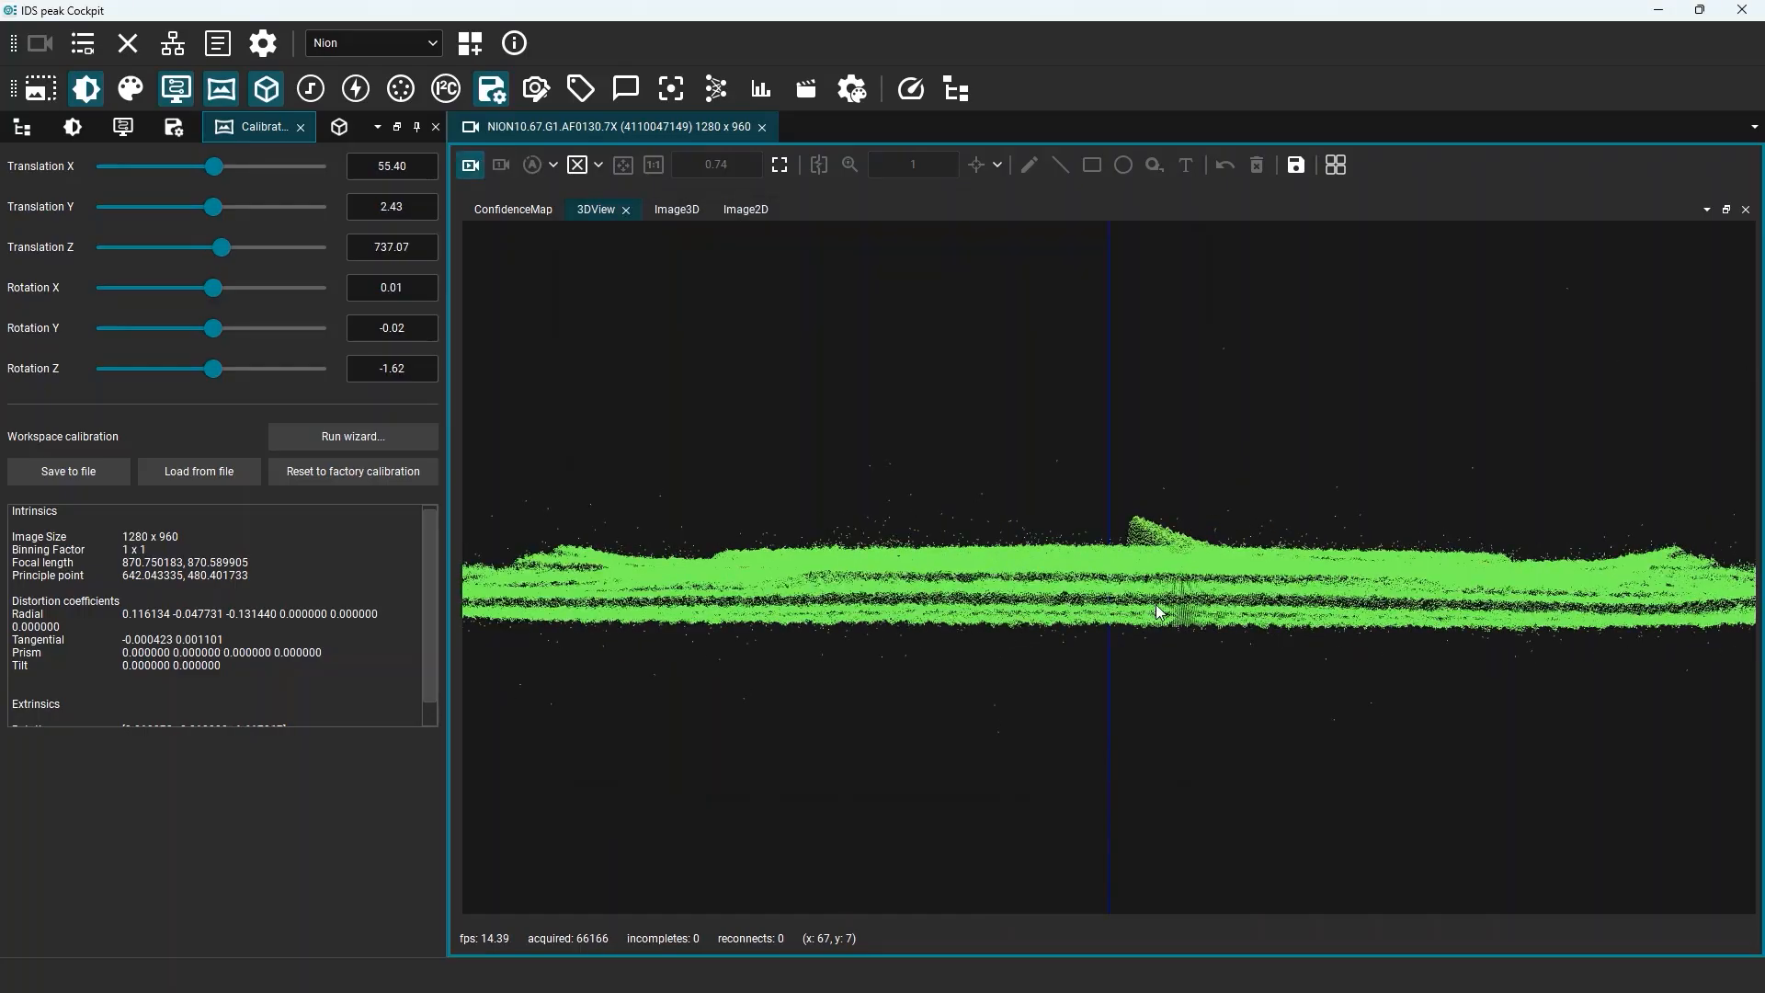
pyautogui.click(677, 208)
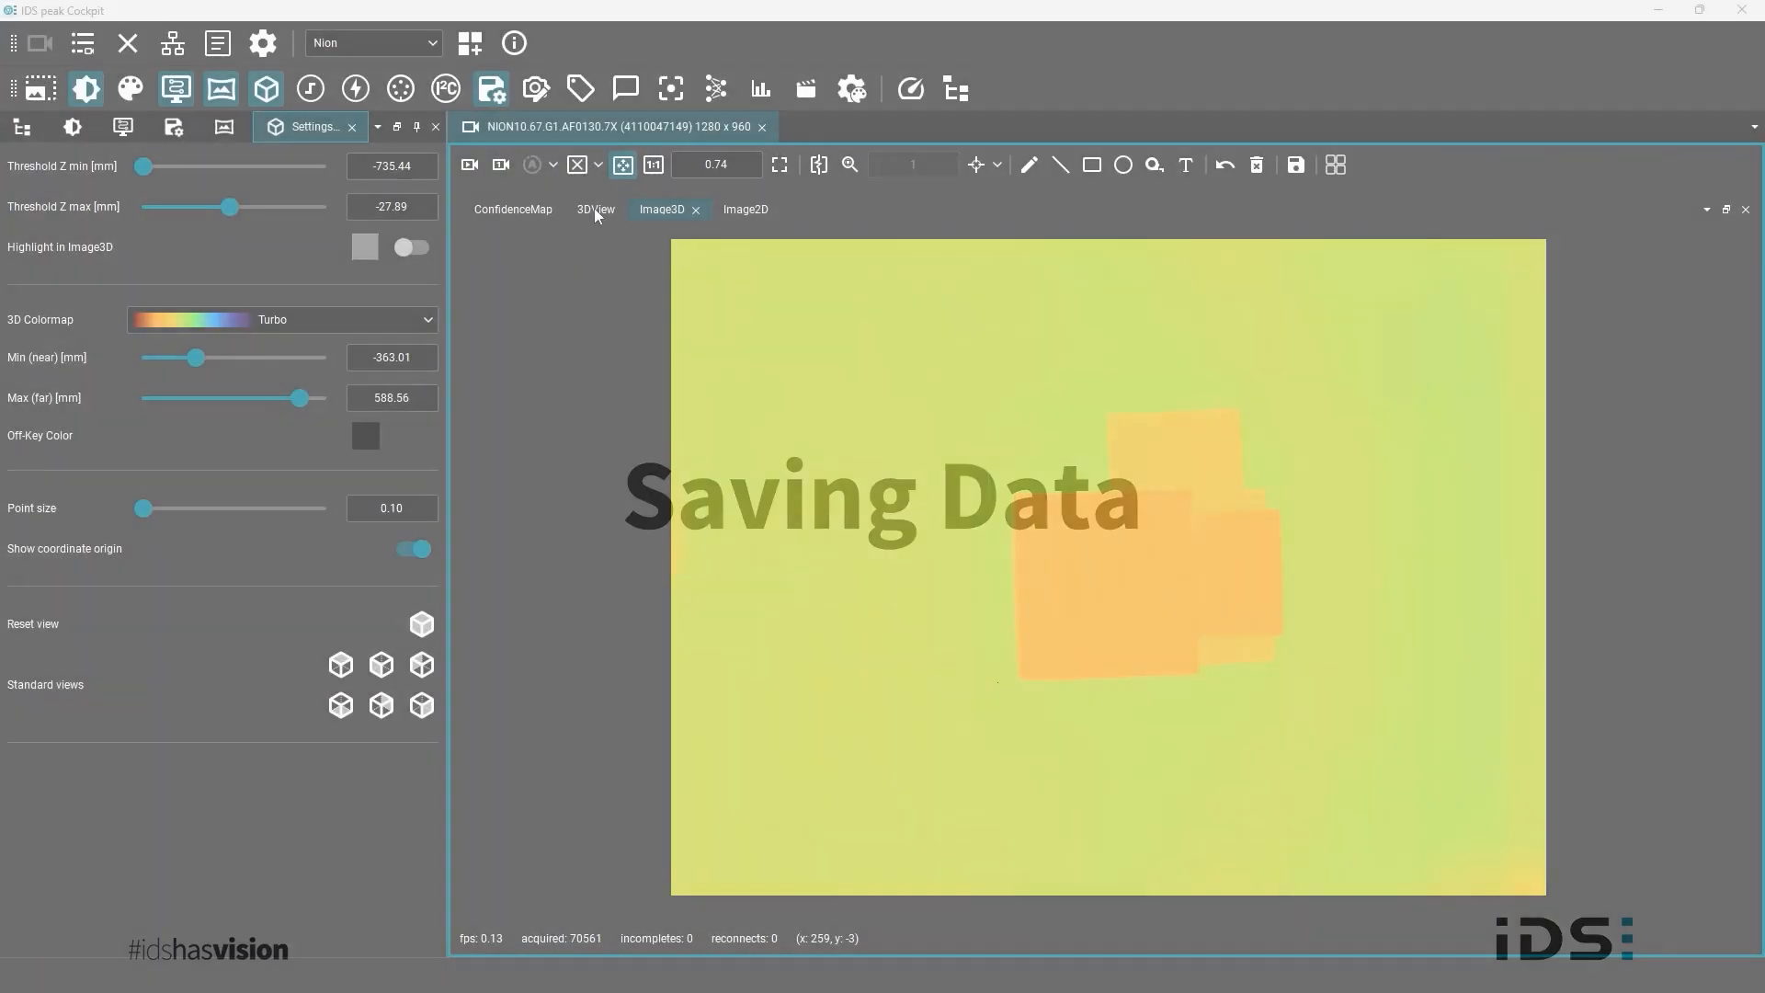
# Save the point cloud from the 3D view as "point cloud" in Polygon File Format (*.ply) in the peak Cockpit folder
pyautogui.click(594, 207)
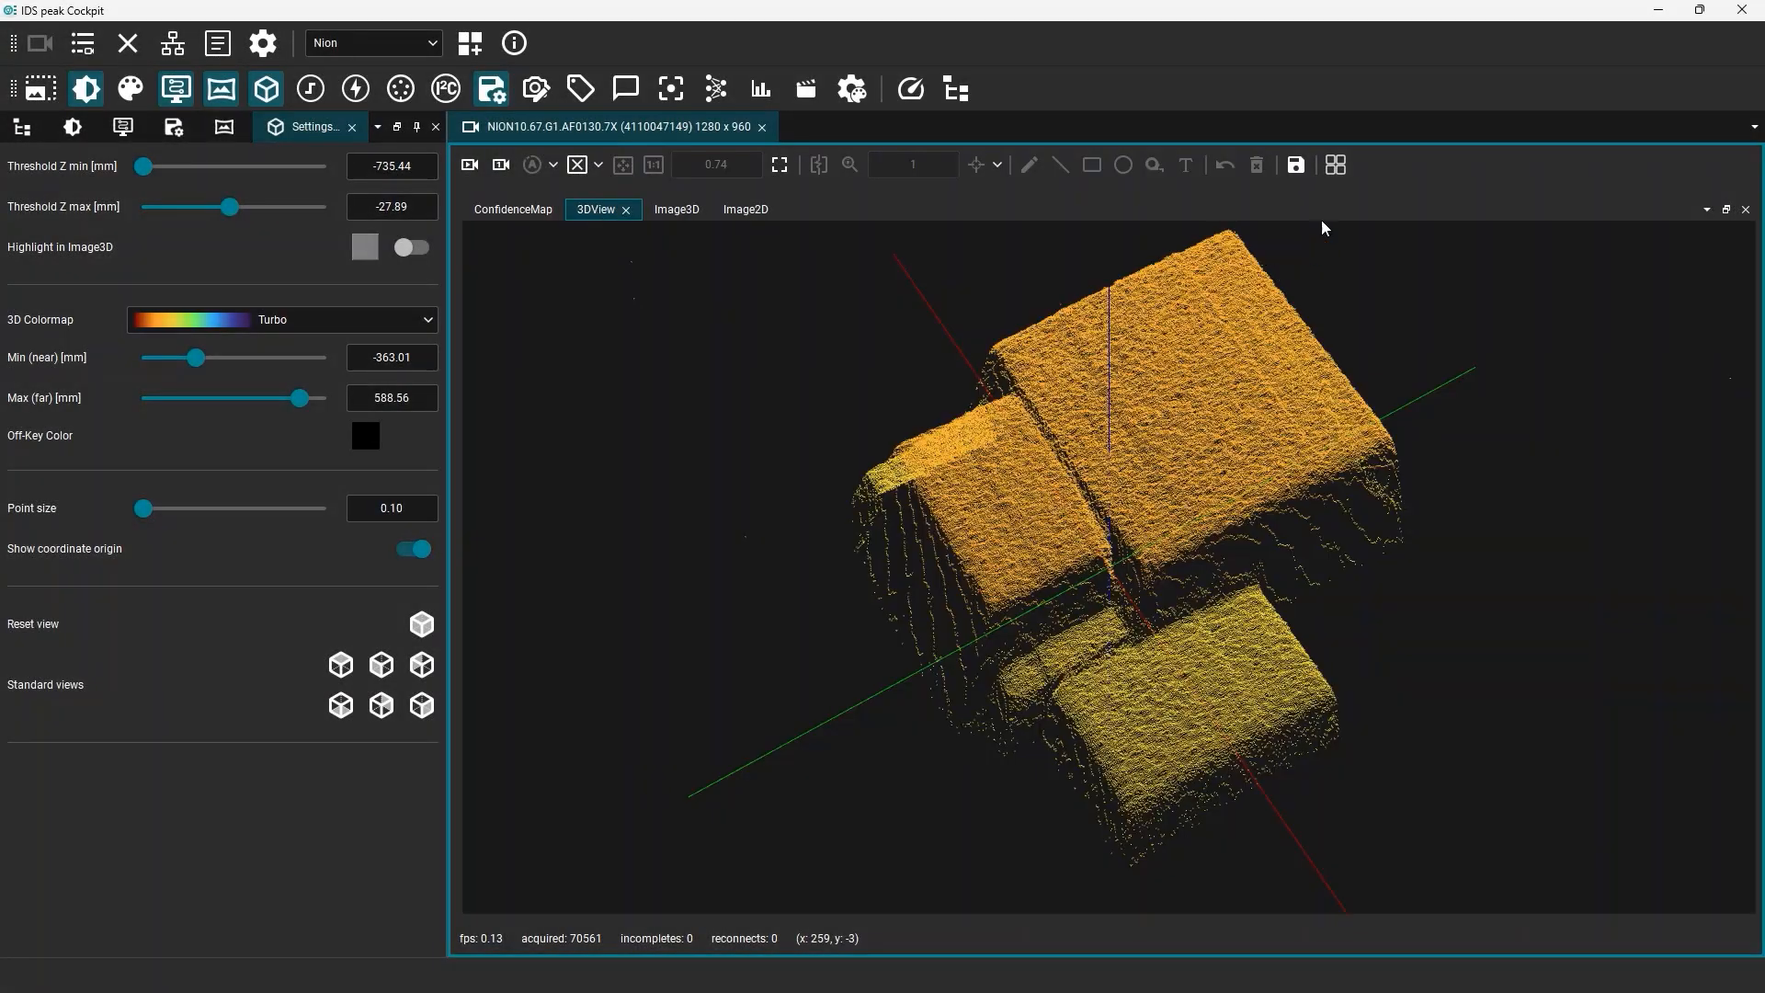
pyautogui.click(1296, 165)
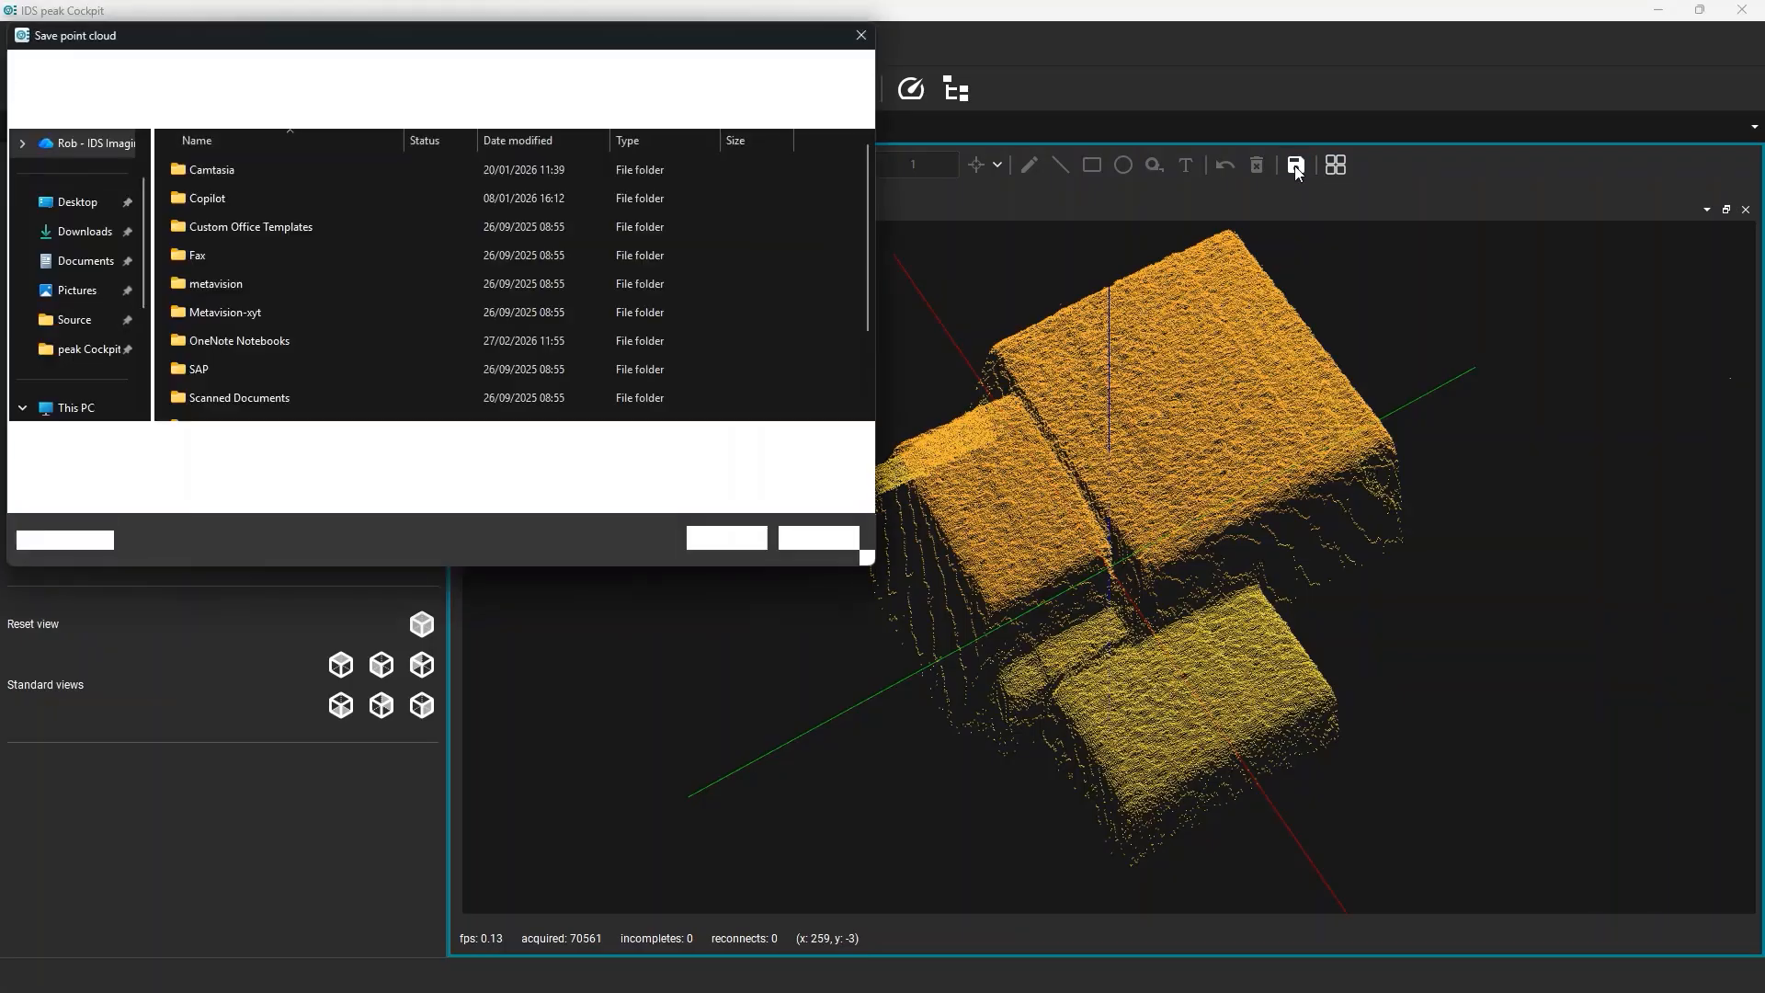
pyautogui.click(88, 354)
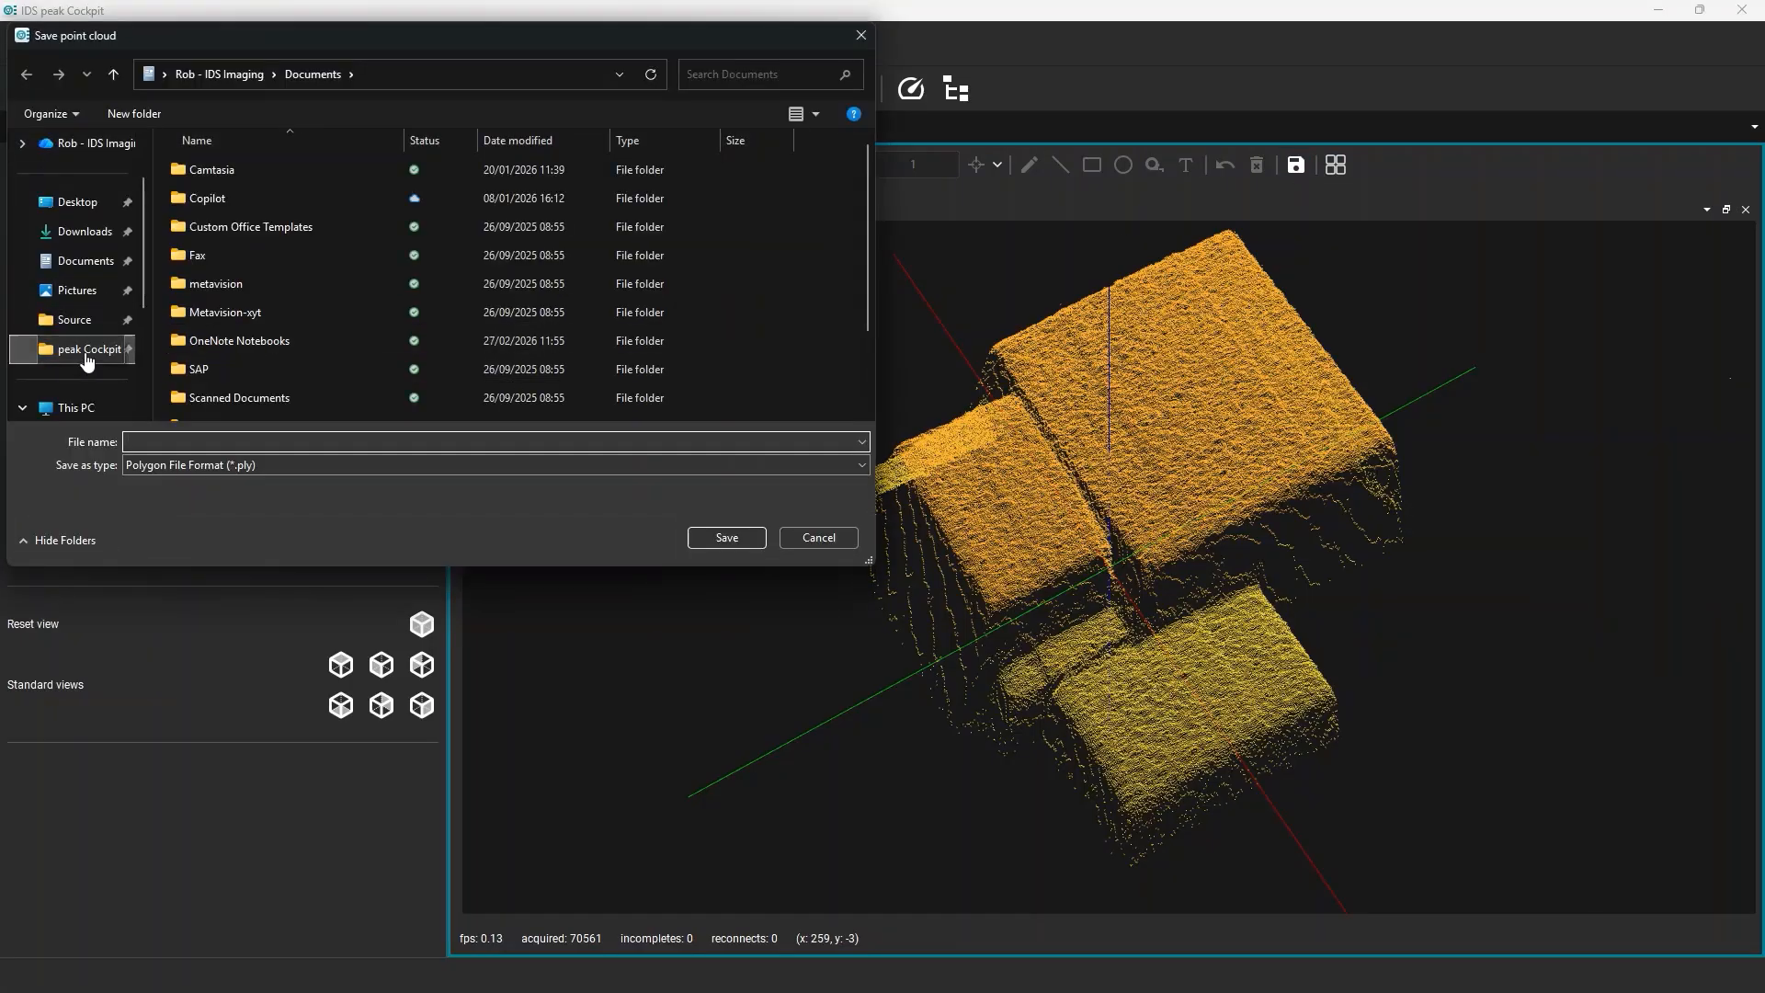
pyautogui.click(277, 444)
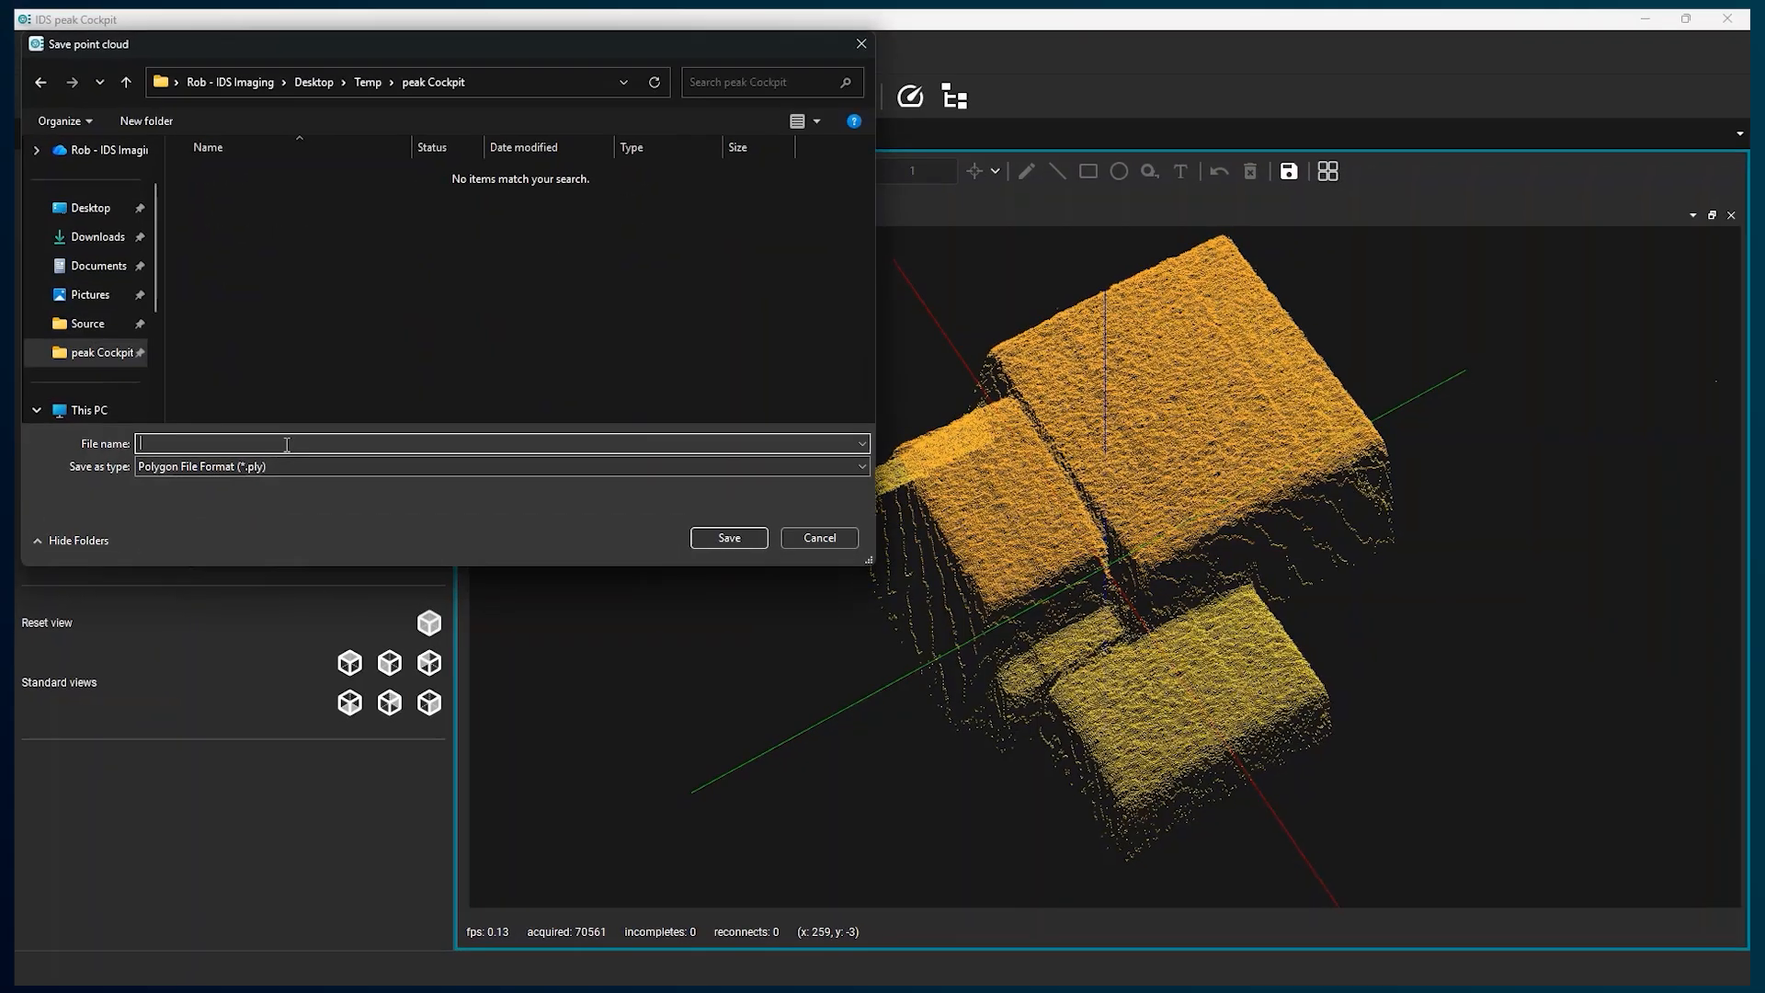
pyautogui.write('point cloud')
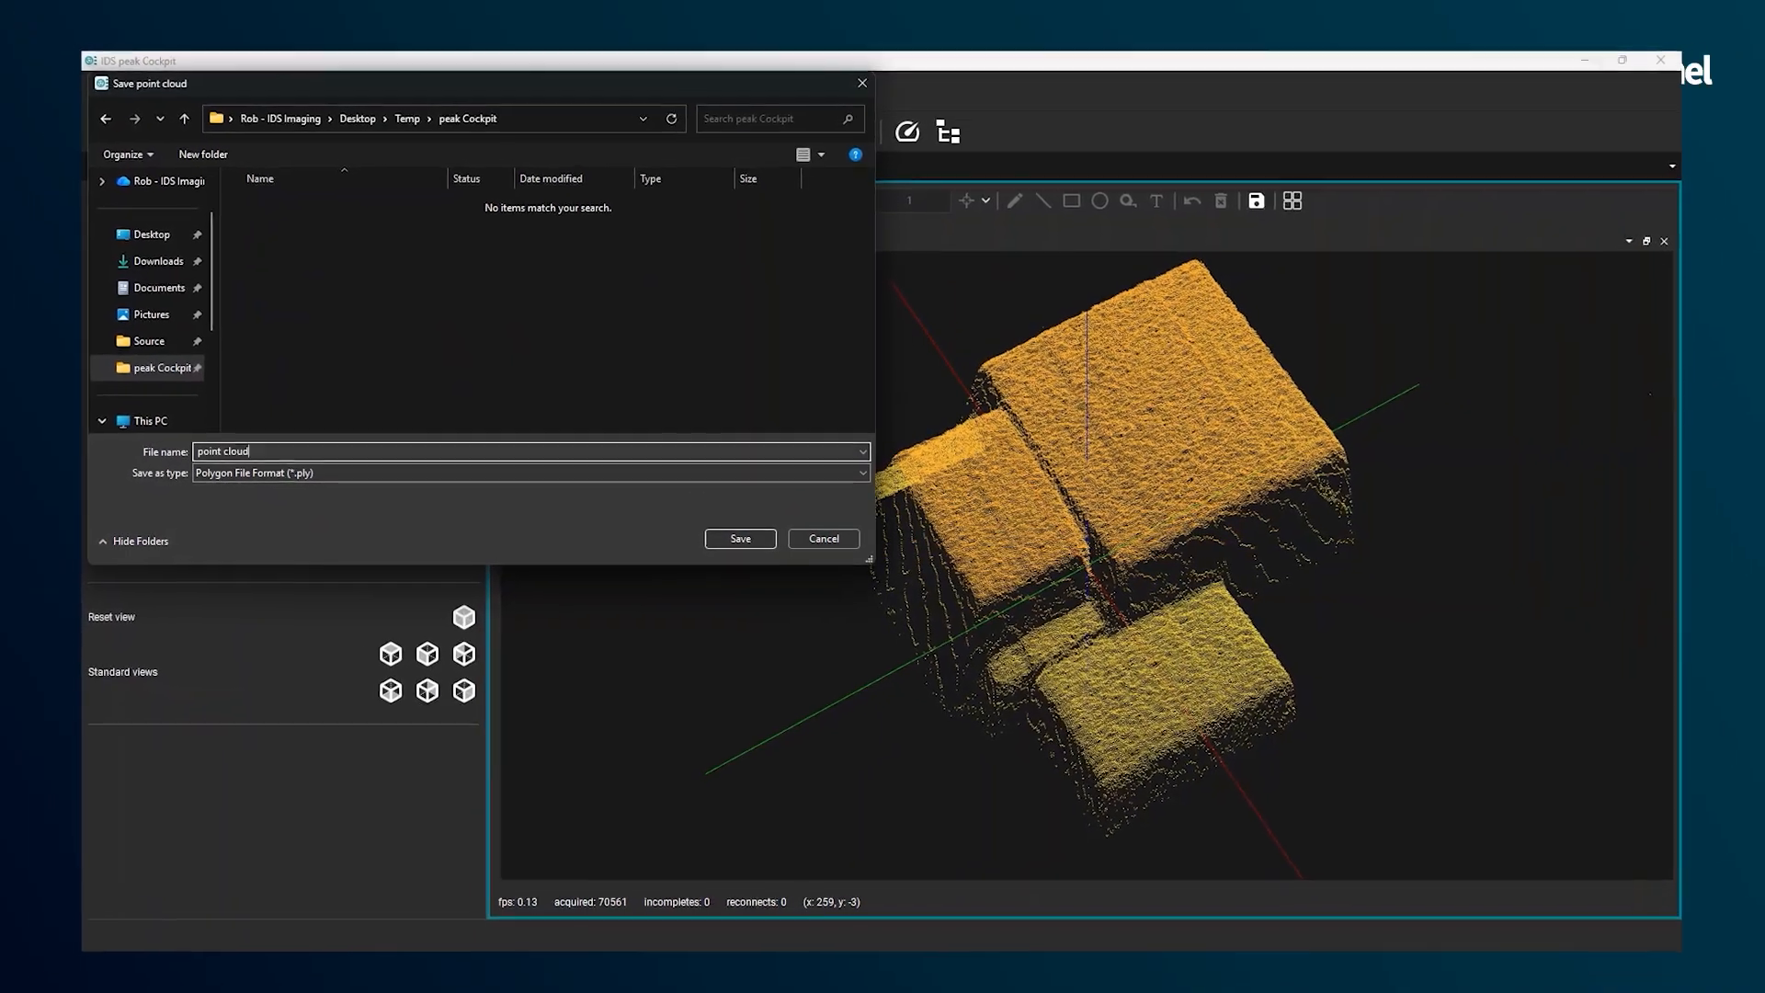
pyautogui.click(761, 537)
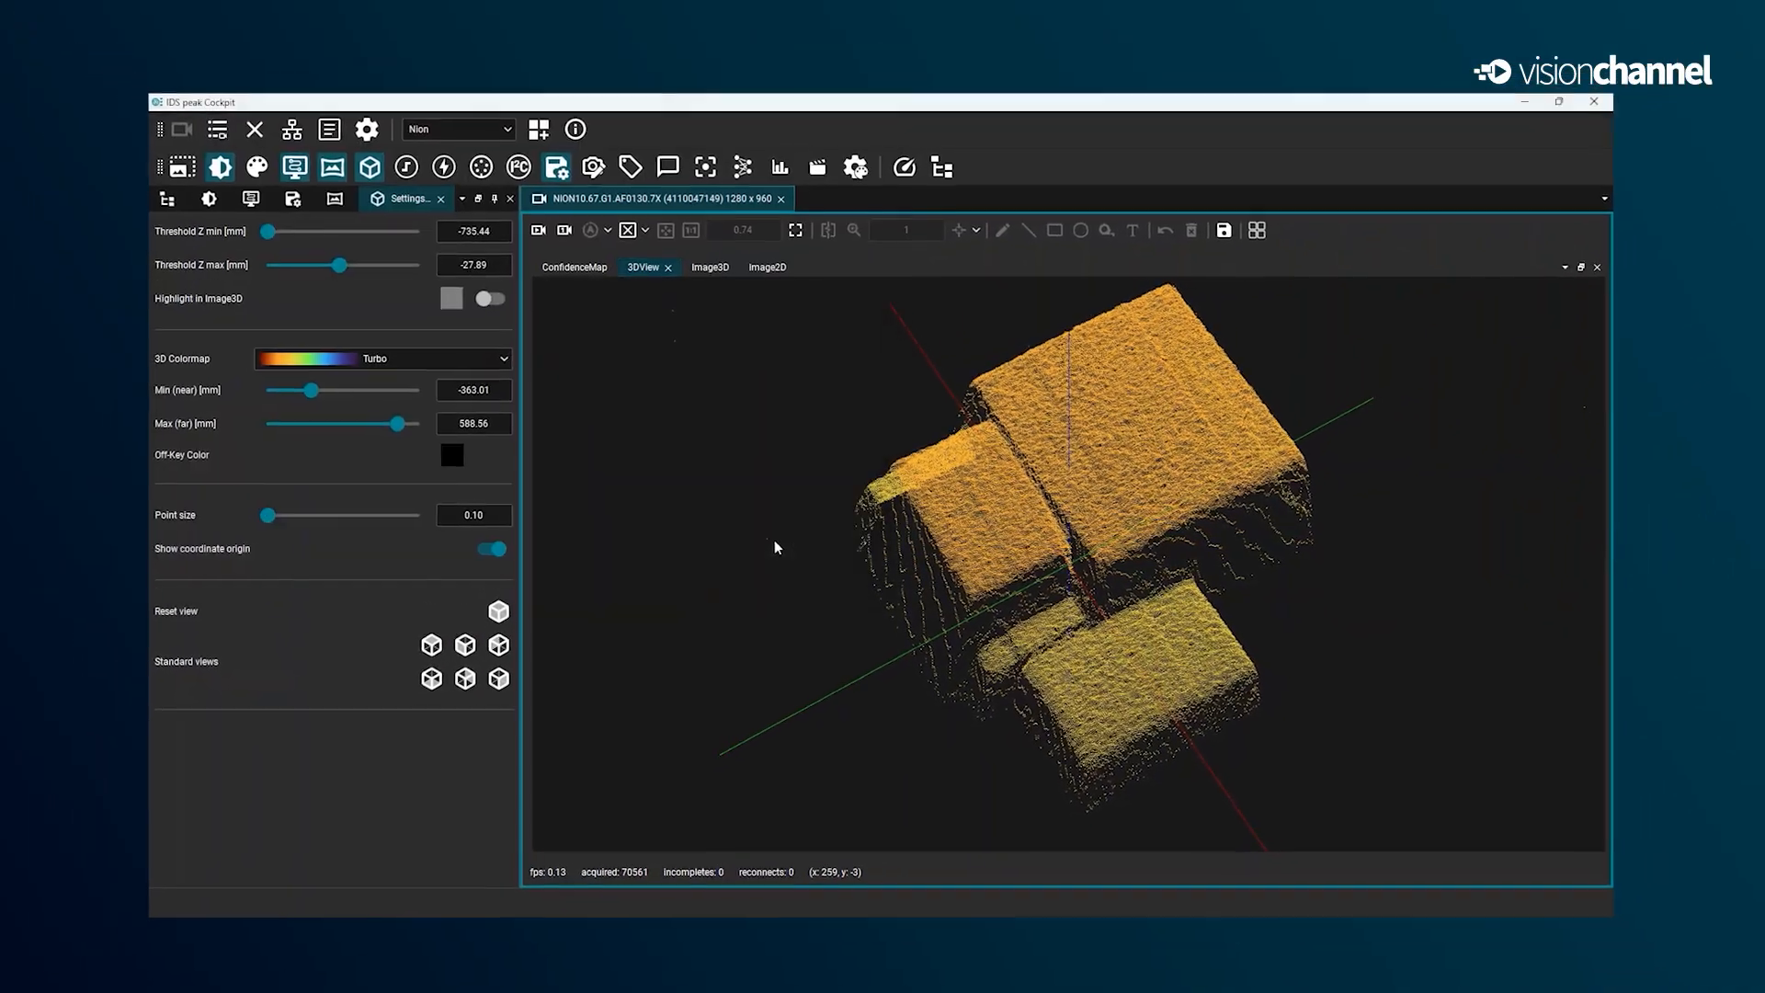